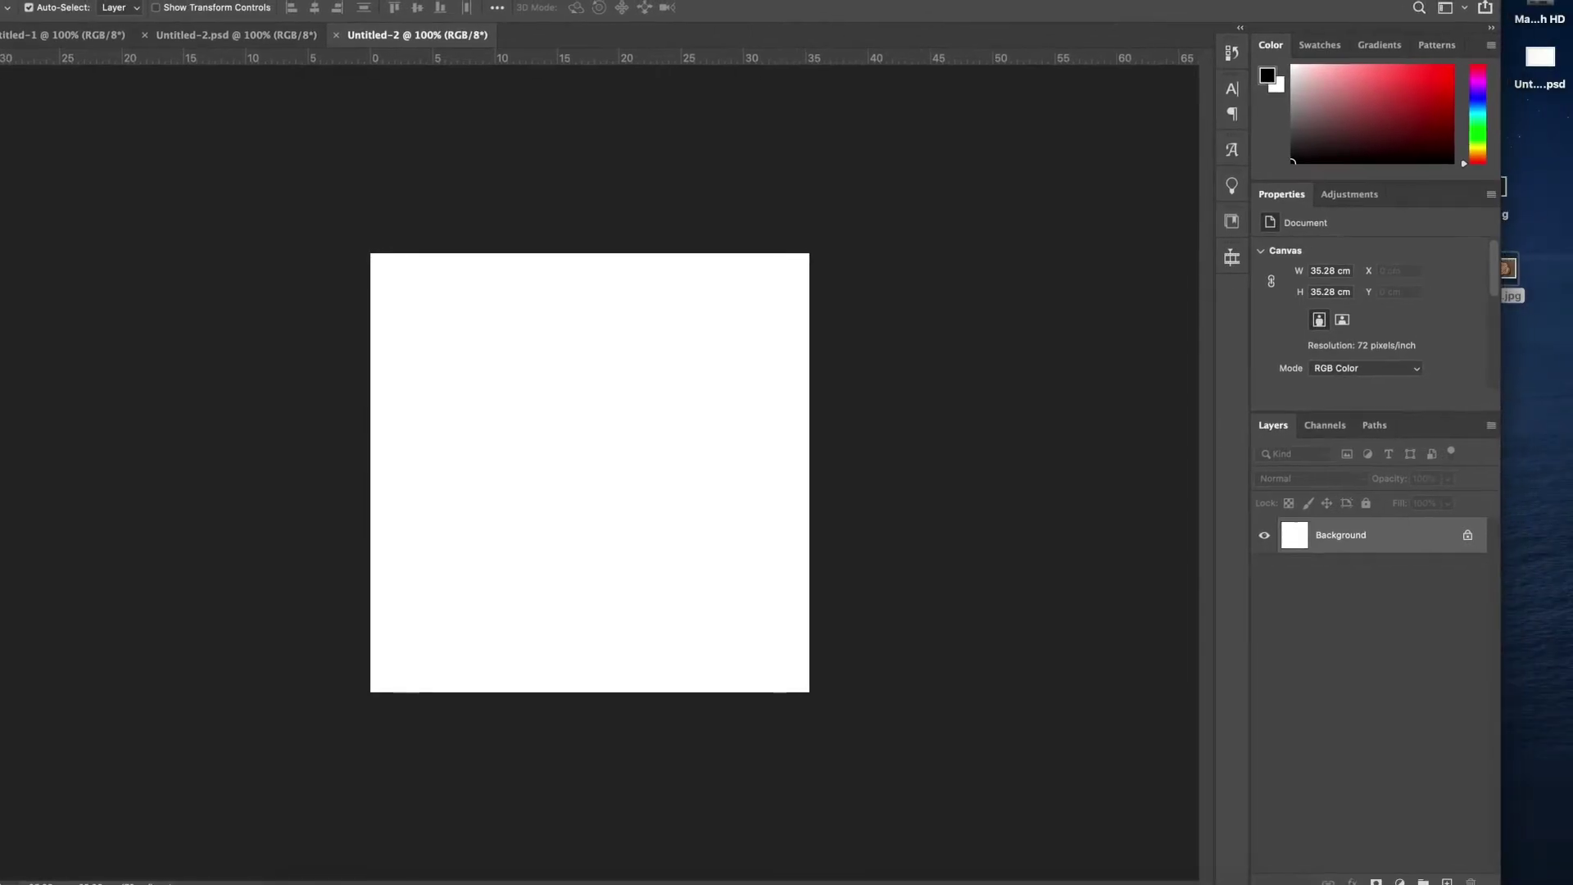
# Place bg.jpg and then egg.jpg onto the canvas as separate embedded layers
pyautogui.moveTo(1536, 337); pyautogui.dragTo(591, 435)
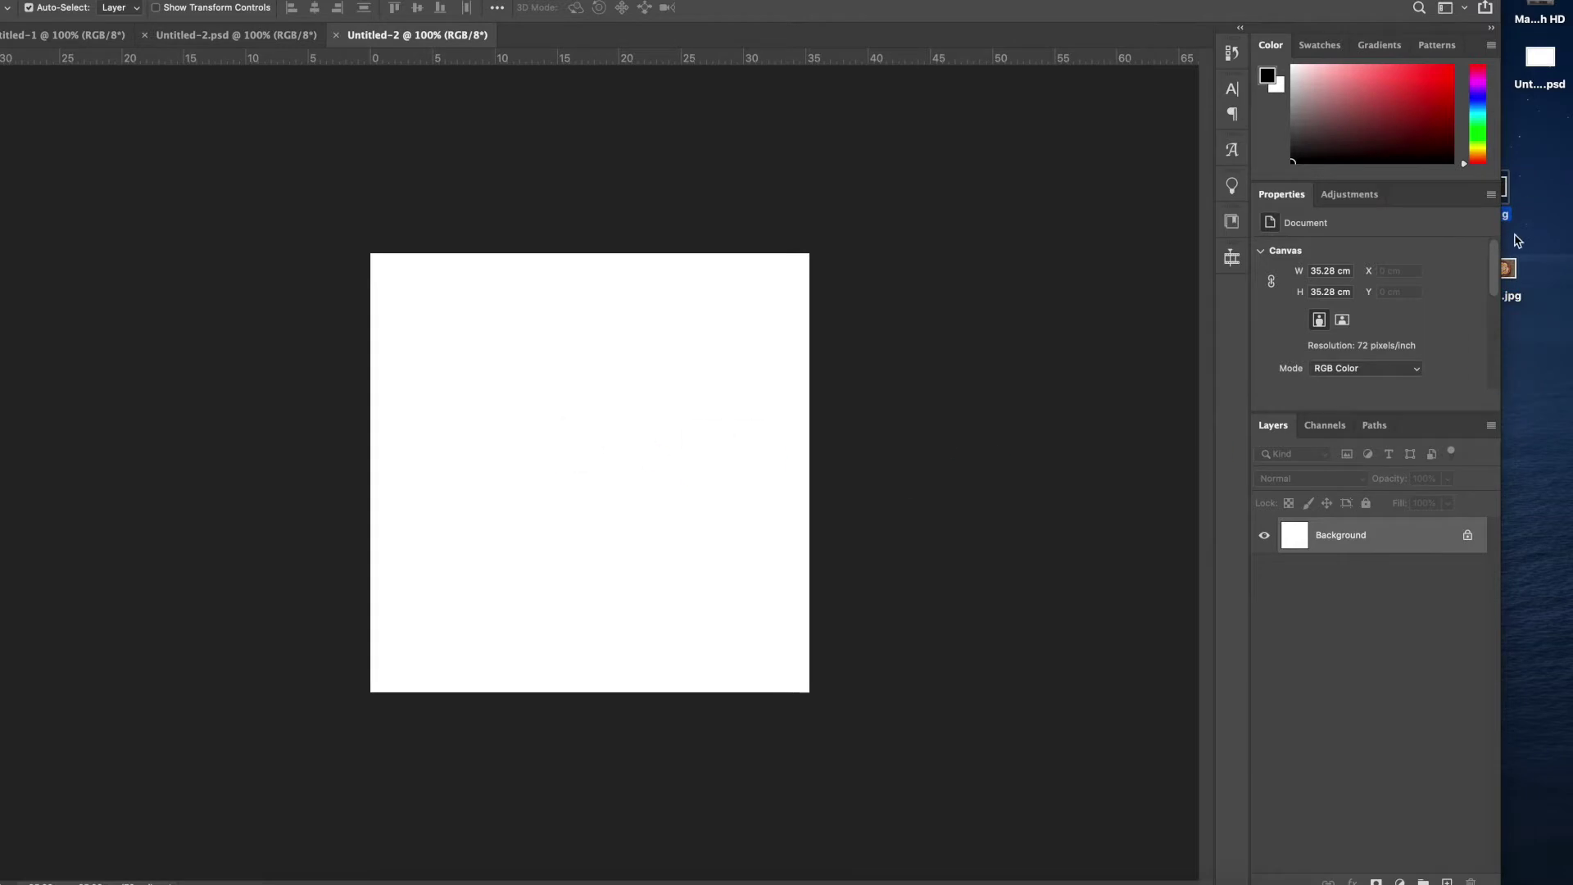
pyautogui.press('Return')
pyautogui.moveTo(1515, 277); pyautogui.dragTo(590, 422)
pyautogui.press('Return')
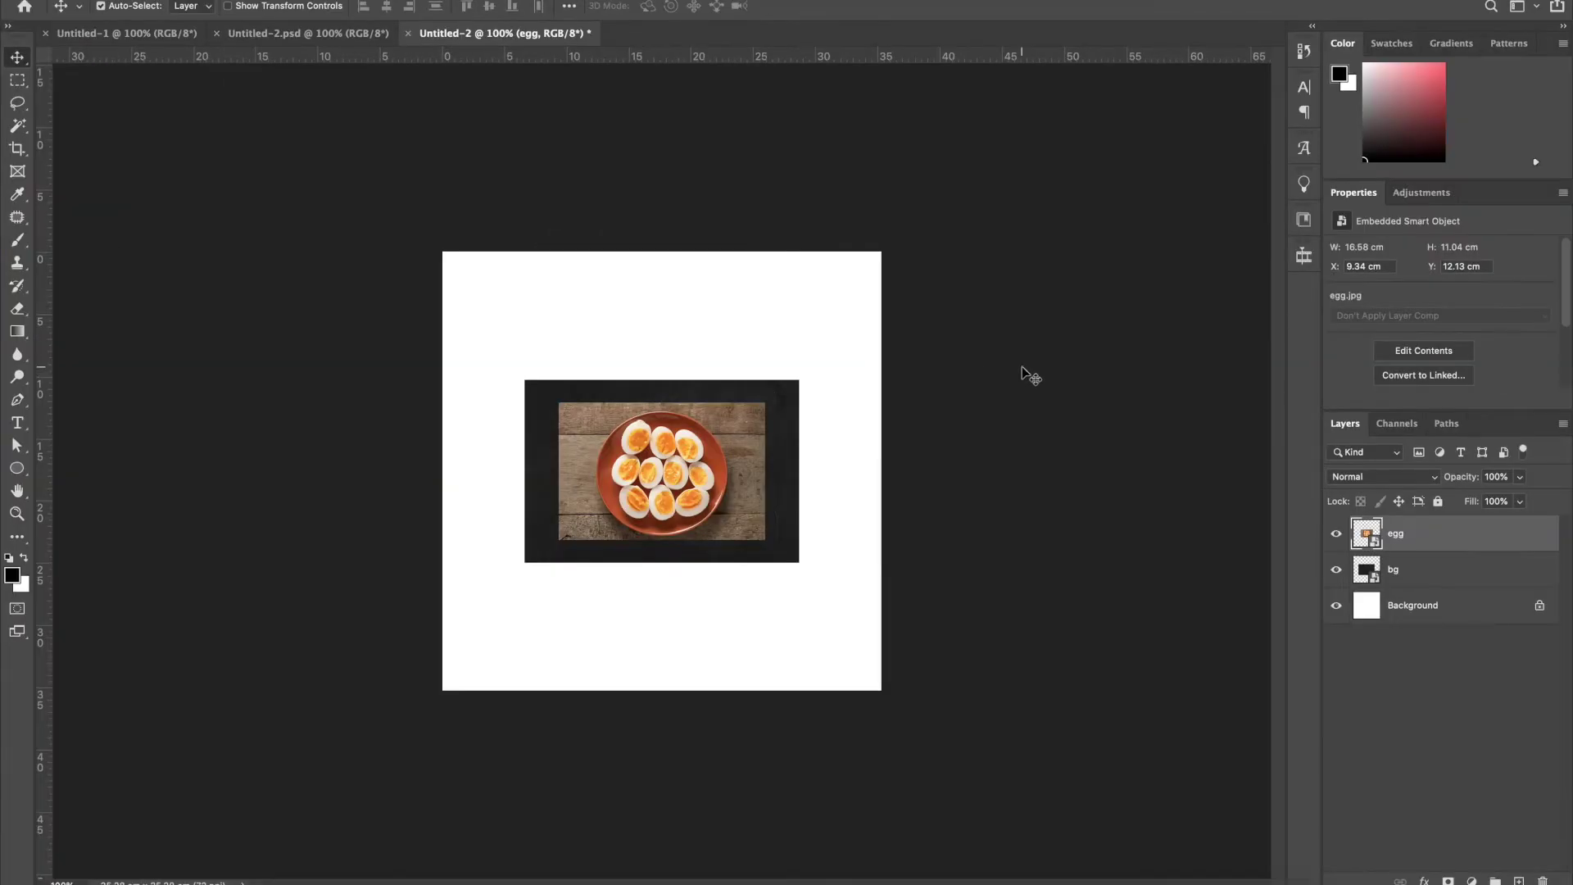
# Move the egg photo lower on the canvas
pyautogui.click(983, 373)
pyautogui.click(692, 455)
pyautogui.moveTo(693, 459); pyautogui.dragTo(693, 561)
# Move the dark texture to the canvas top and enlarge it proportionally to cover it
pyautogui.click(767, 417)
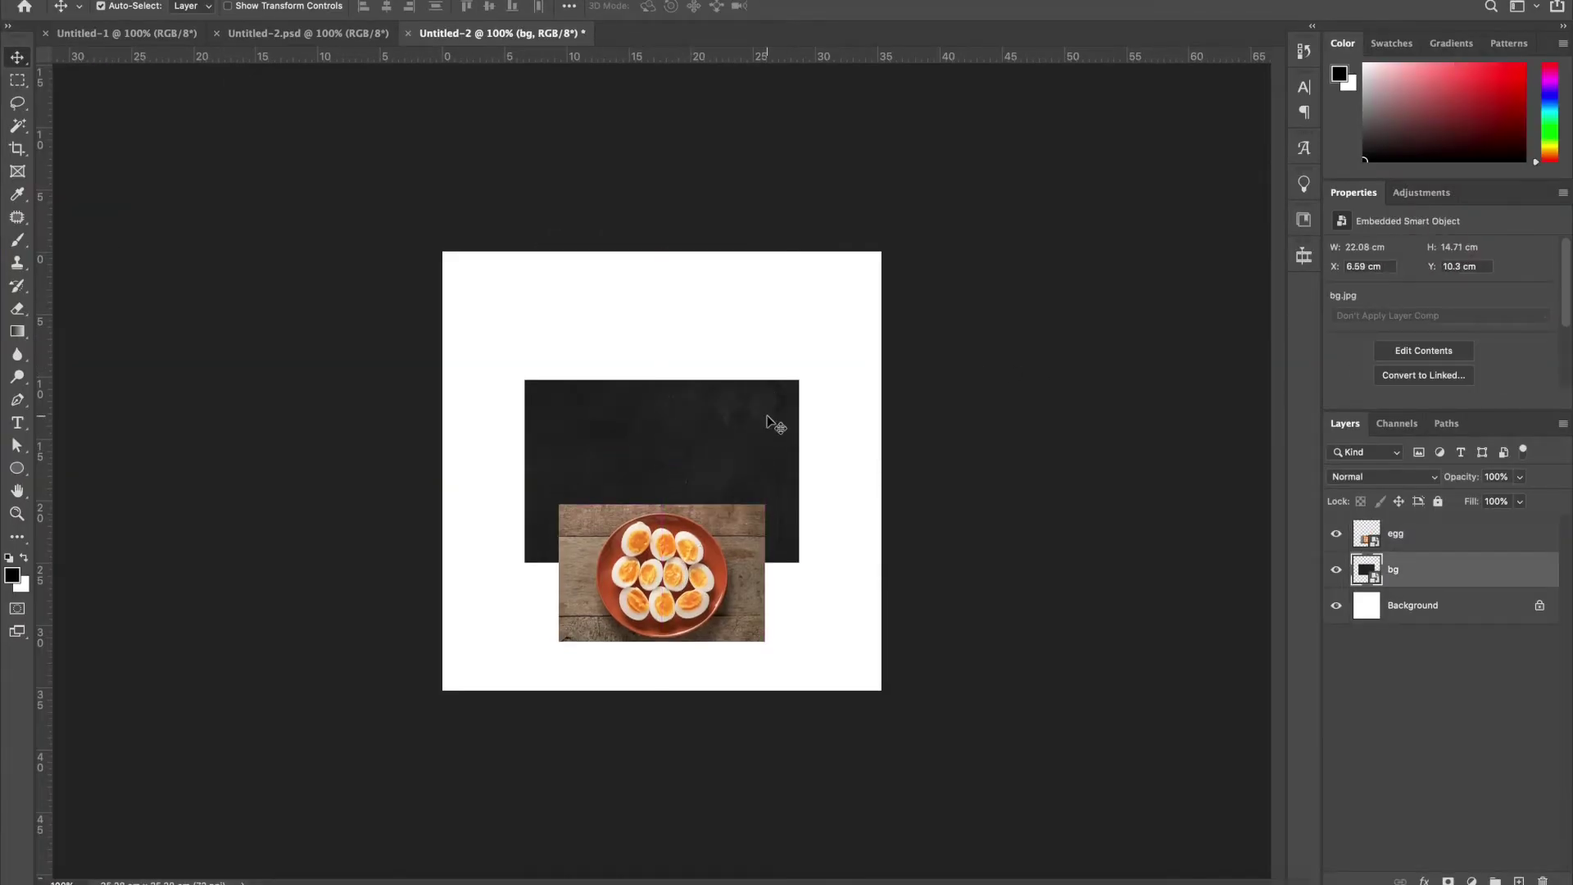
pyautogui.hotkey('ctrl', '+')
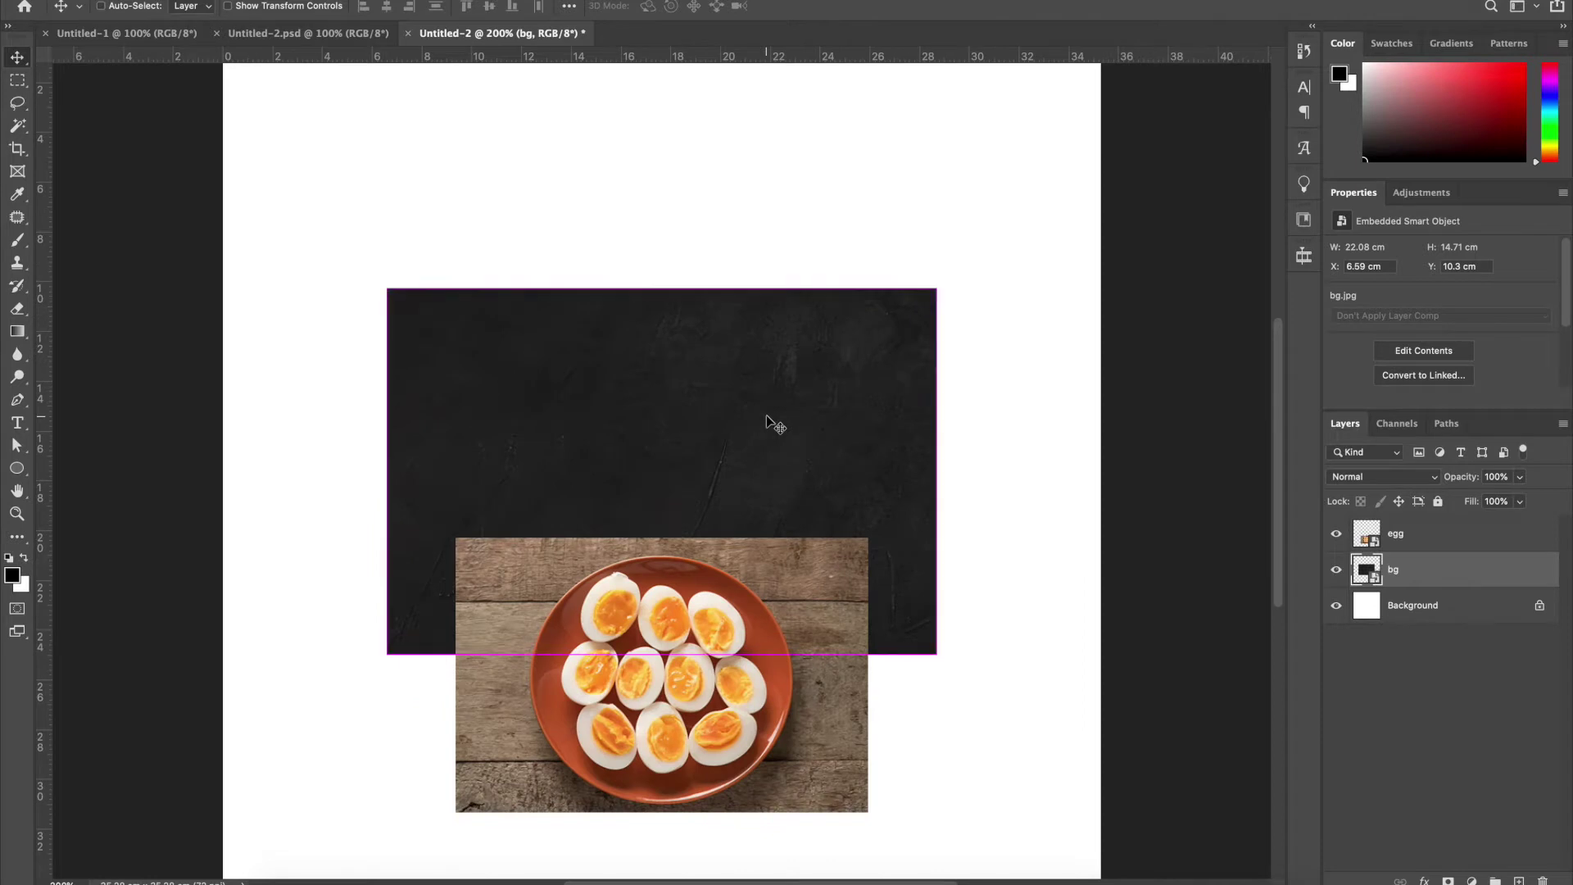
pyautogui.press('super+0')
pyautogui.moveTo(754, 416); pyautogui.dragTo(645, 193)
pyautogui.press('super+minus')
pyautogui.press('super+t')
pyautogui.moveTo(632, 270); pyautogui.dragTo(649, 290)
pyautogui.moveTo(665, 210); pyautogui.dragTo(661, 197)
pyautogui.moveTo(676, 285); pyautogui.dragTo(675, 321)
pyautogui.press('Return')
# Duplicate the texture, flip the copy vertically, and move it over the white bottom area
pyautogui.press('super+j')
pyautogui.hotkey('ctrl', 't')
pyautogui.rightClick(676, 320)
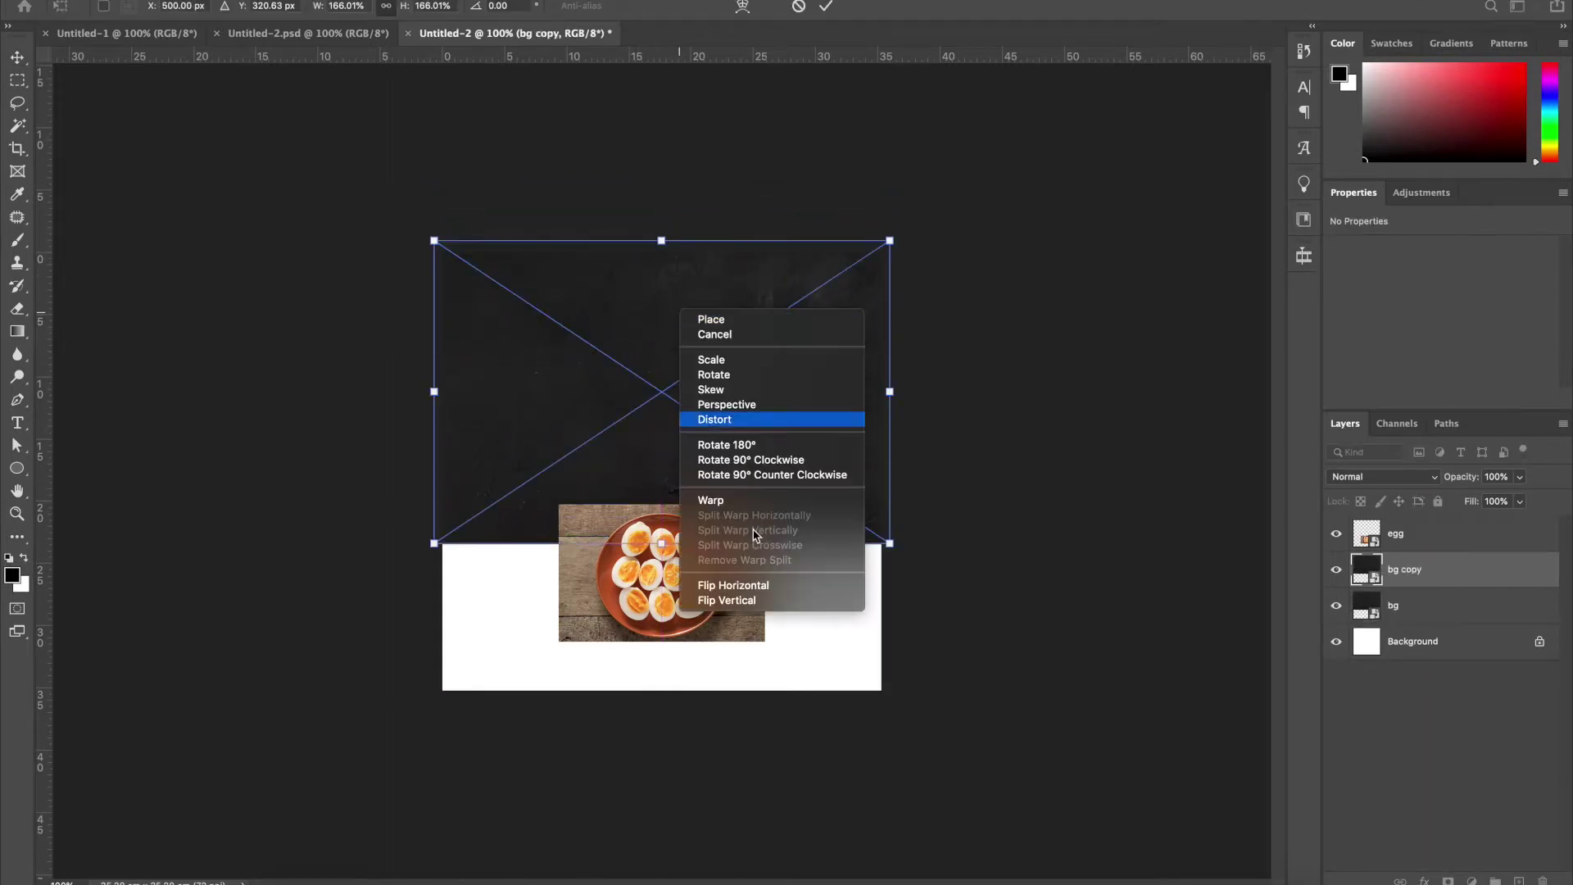
pyautogui.click(762, 603)
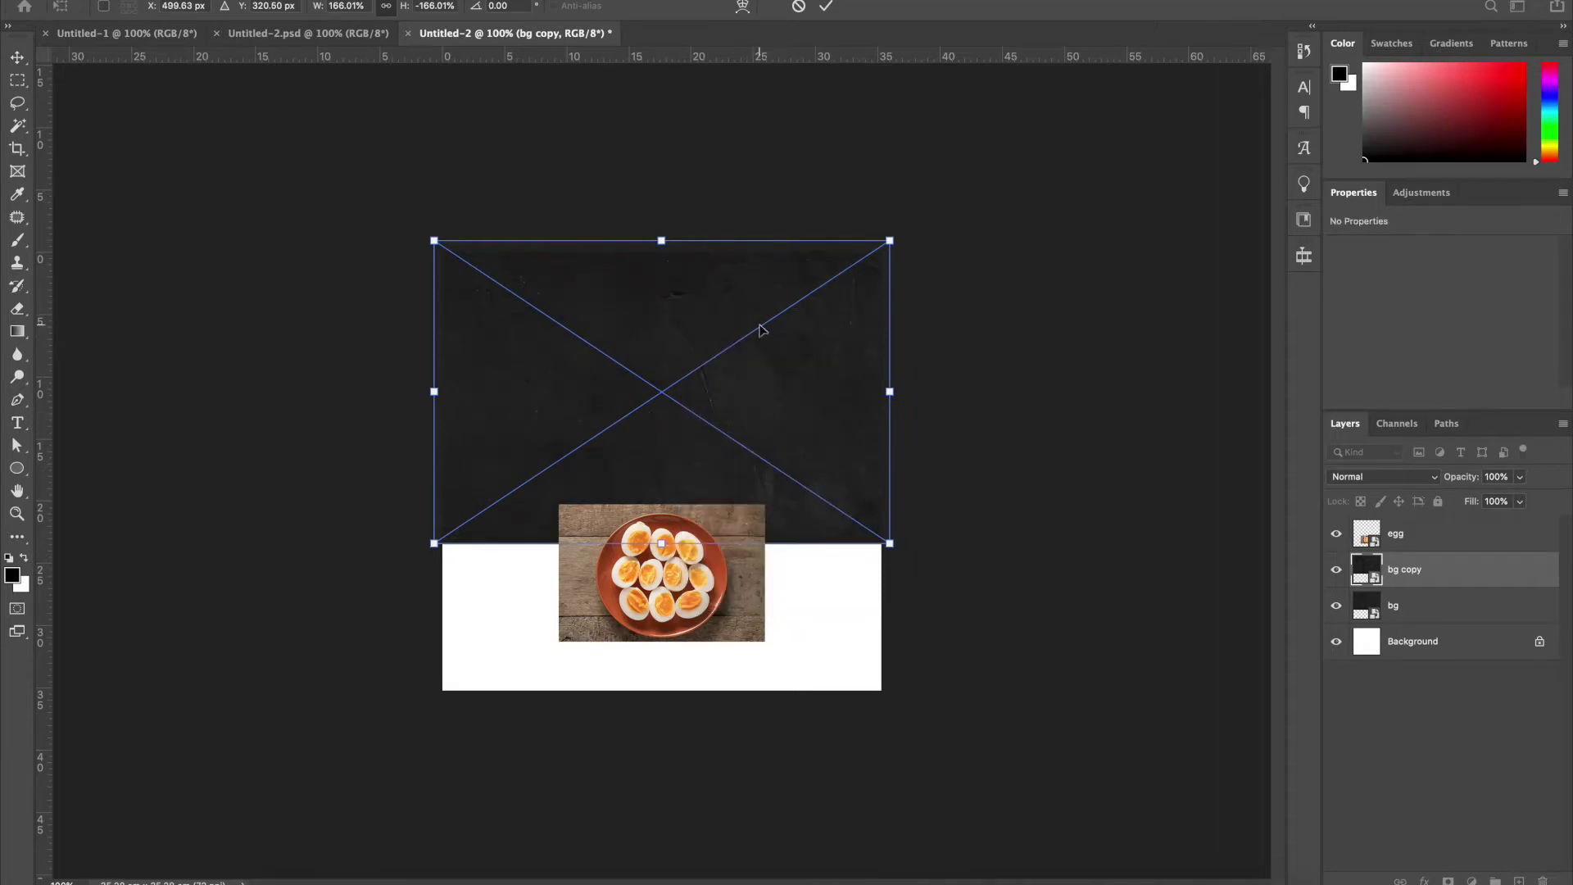
pyautogui.press('Return')
pyautogui.moveTo(769, 312); pyautogui.dragTo(822, 616)
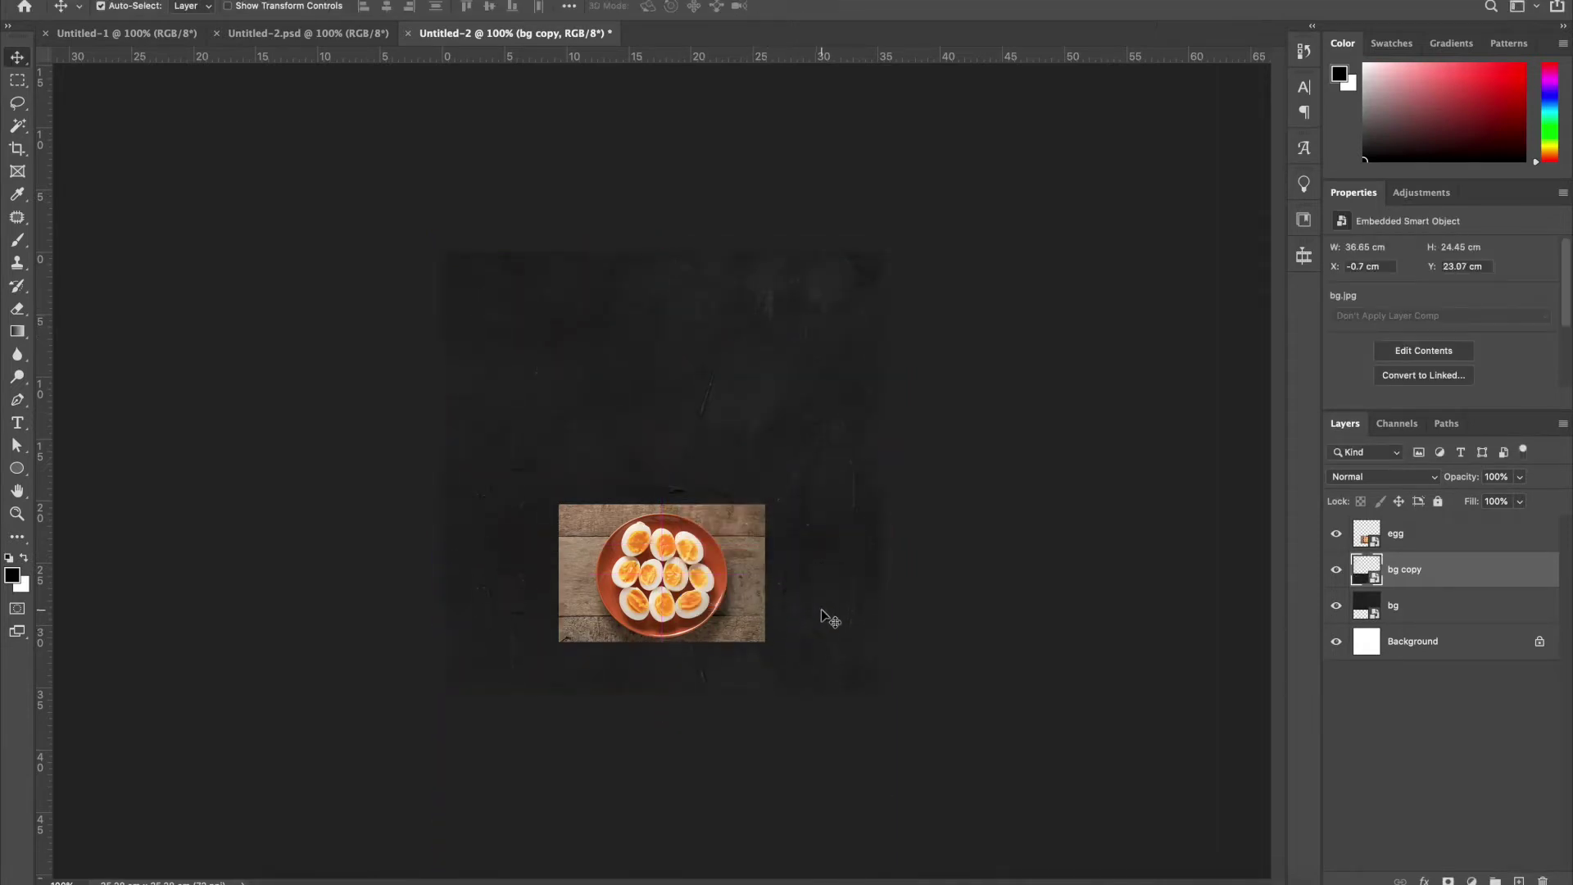
# Convert both texture layers into a single smart object
pyautogui.keyDown('shift'); pyautogui.click(1426, 620); pyautogui.keyUp('shift')
pyautogui.rightClick(1428, 616)
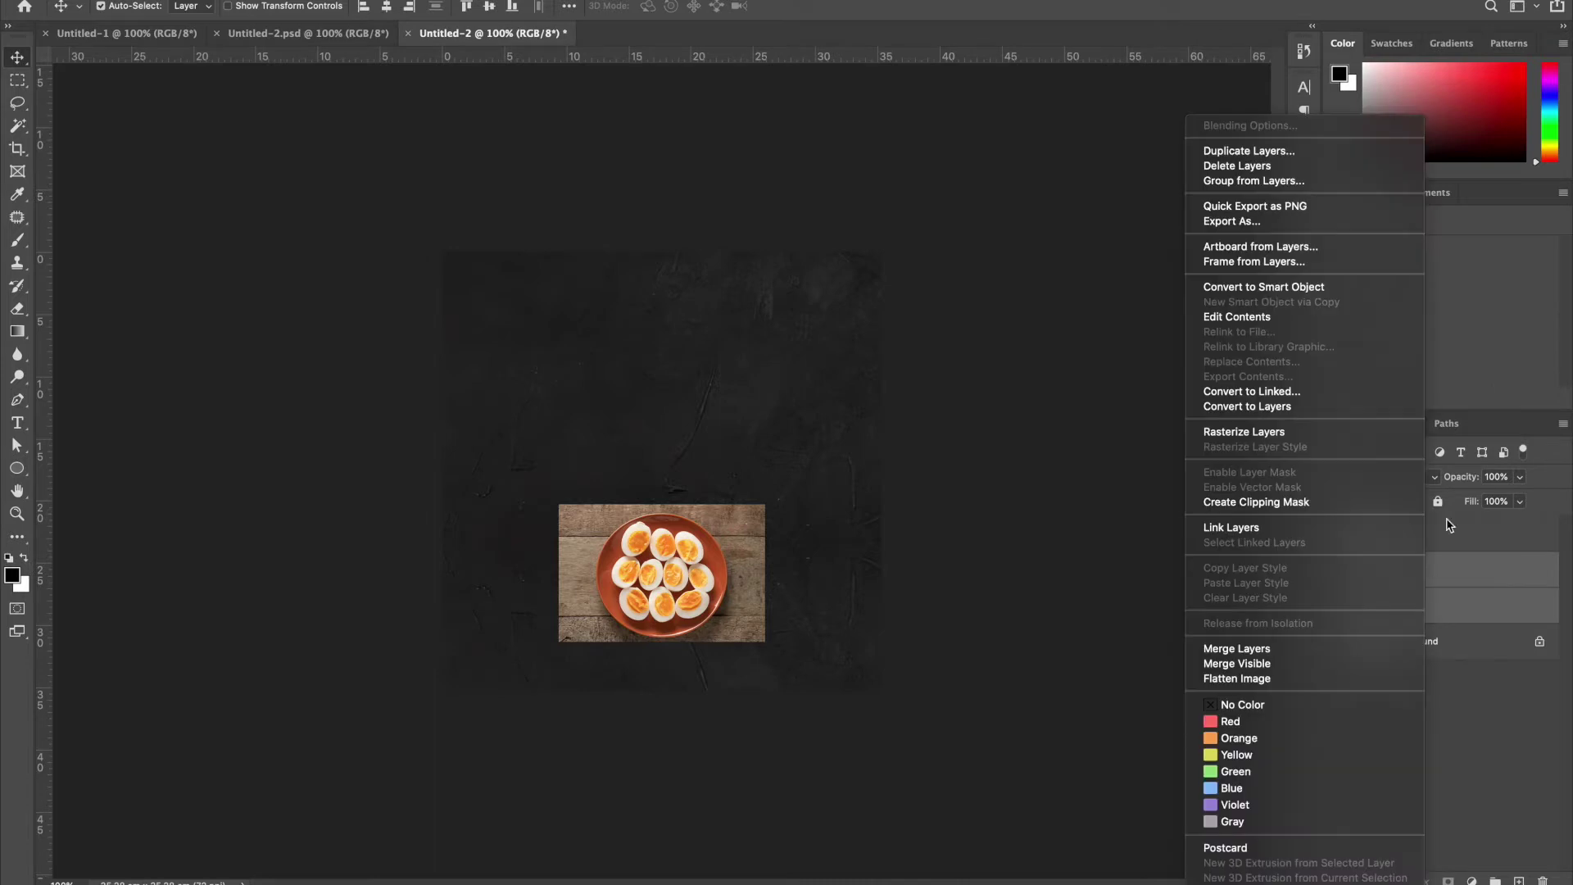
pyautogui.click(1309, 294)
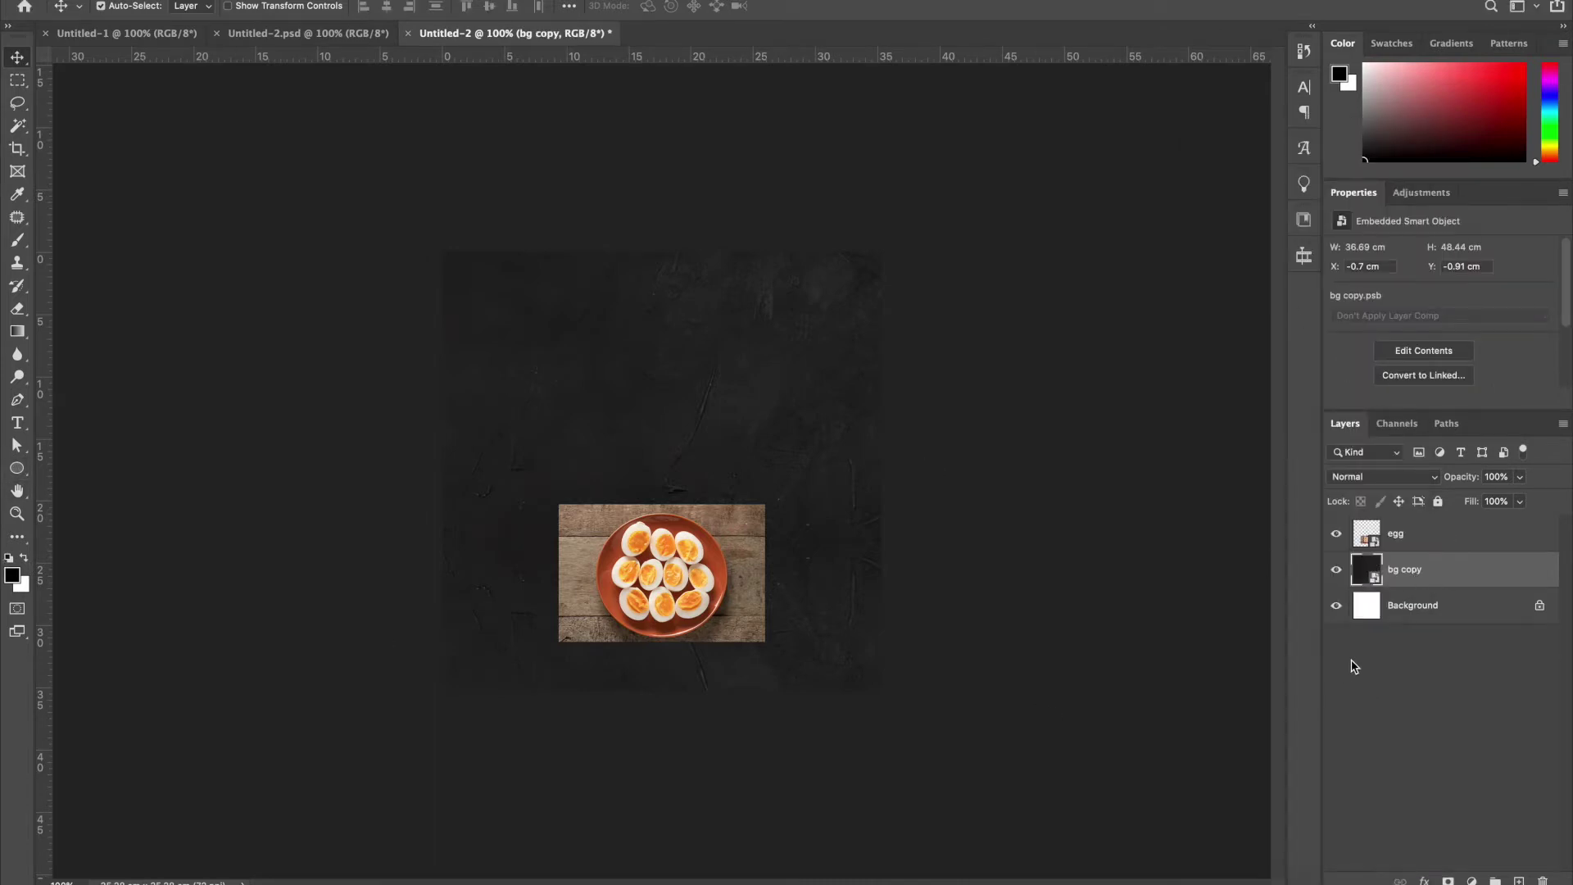
# Fill the Background layer with black and lower the texture layer's opacity
pyautogui.click(1402, 621)
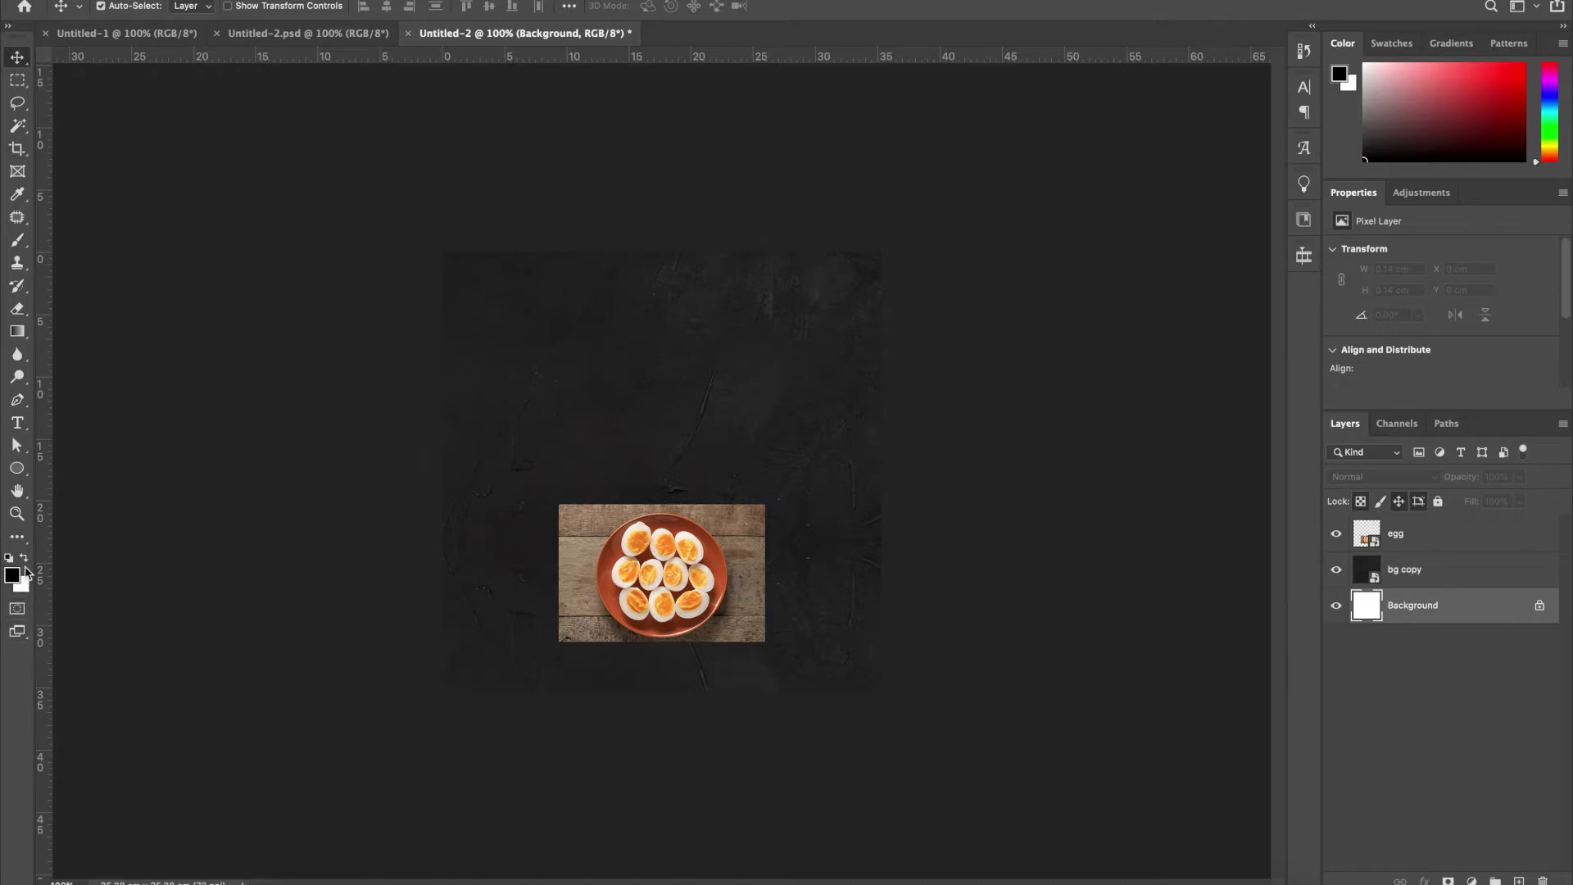
pyautogui.hotkey('alt', 'BackSpace')
pyautogui.click(1429, 590)
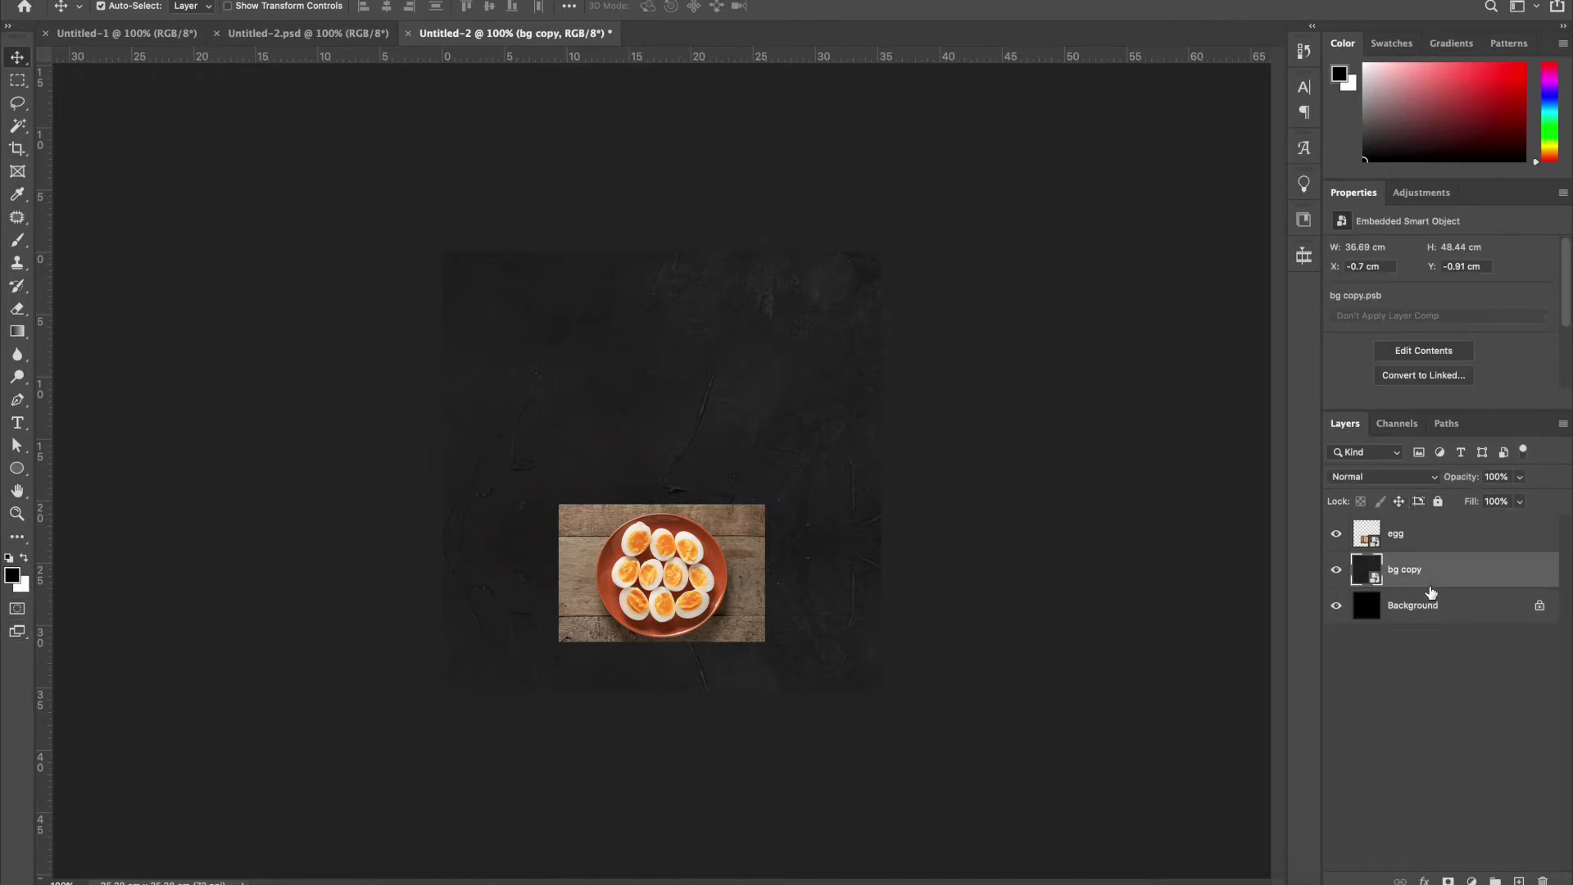
pyautogui.press('5')
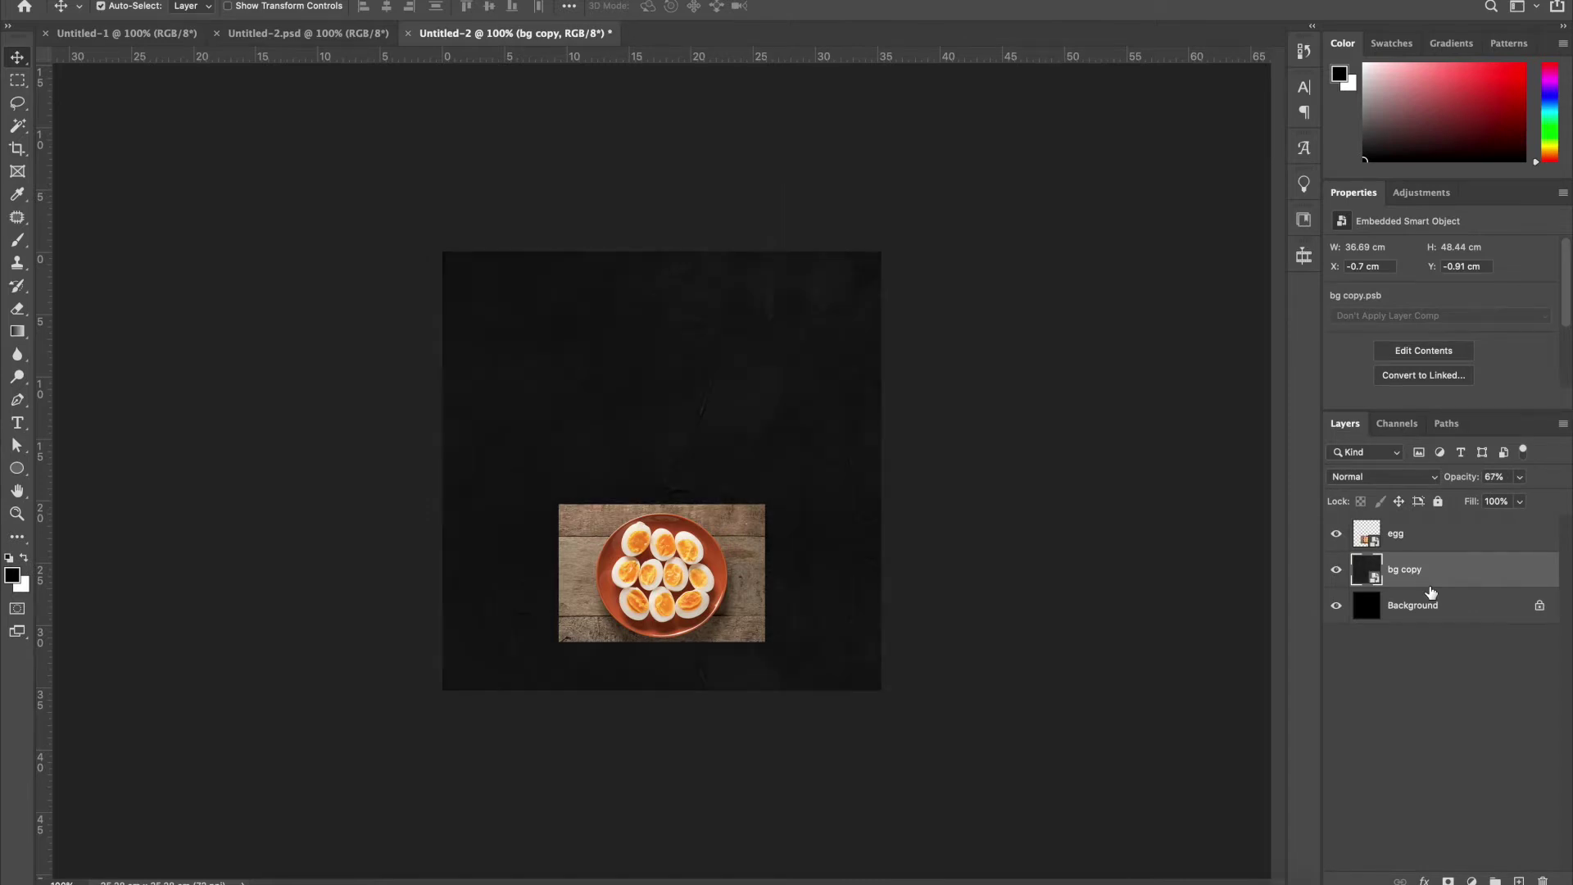
# Enlarge the egg photo to 29.03 × 19.33 cm and zoom in on the plate
pyautogui.click(689, 602)
pyautogui.hotkey('ctrl', 't')
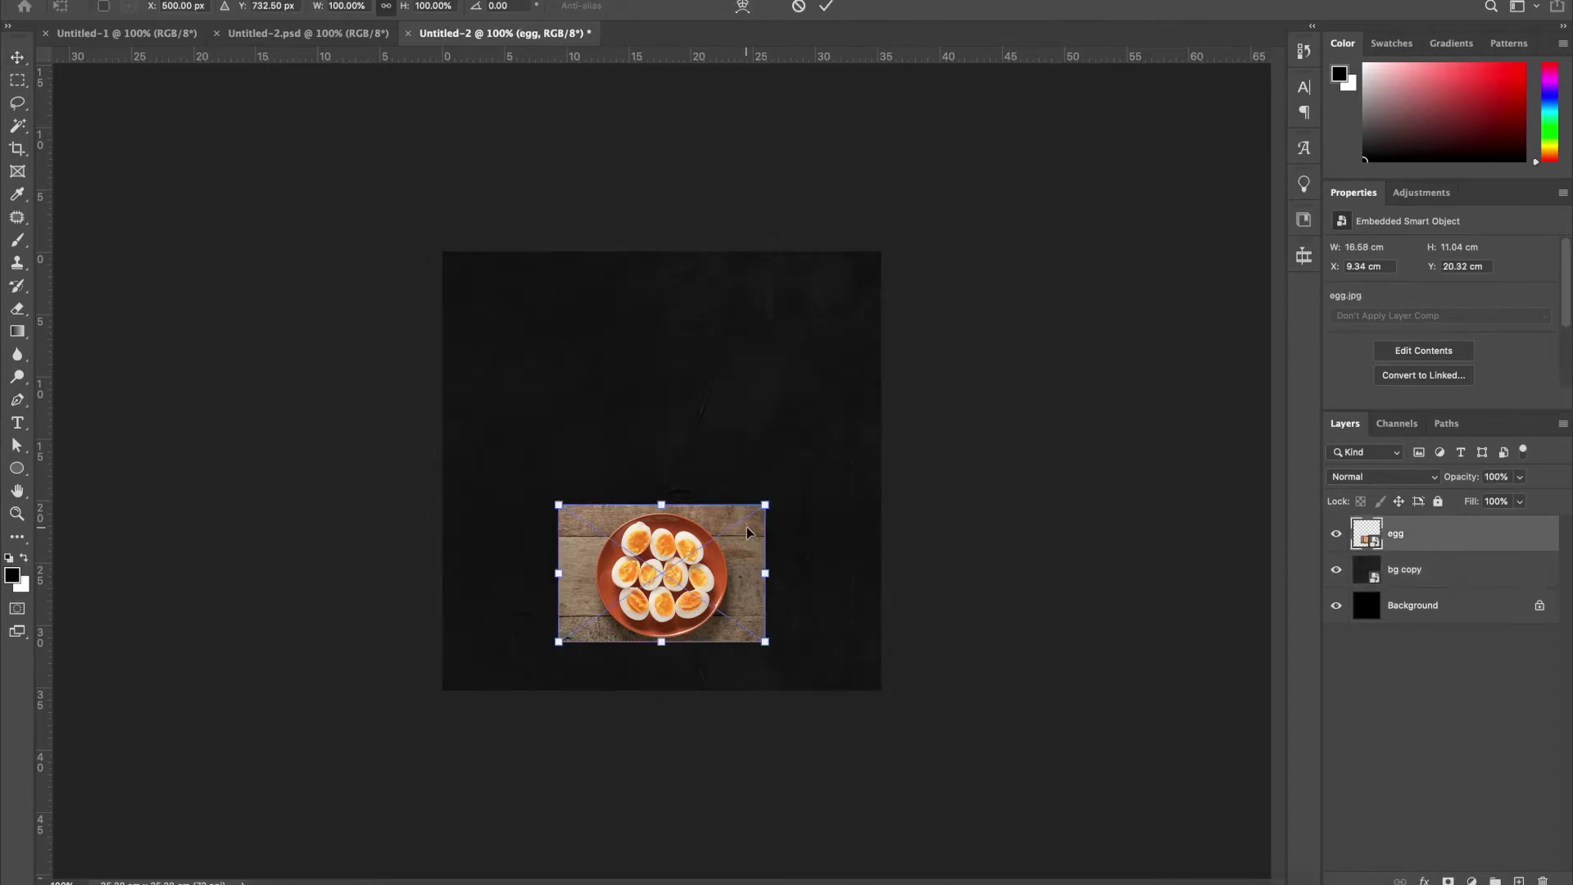
pyautogui.moveTo(767, 497); pyautogui.dragTo(922, 399)
pyautogui.press('Return')
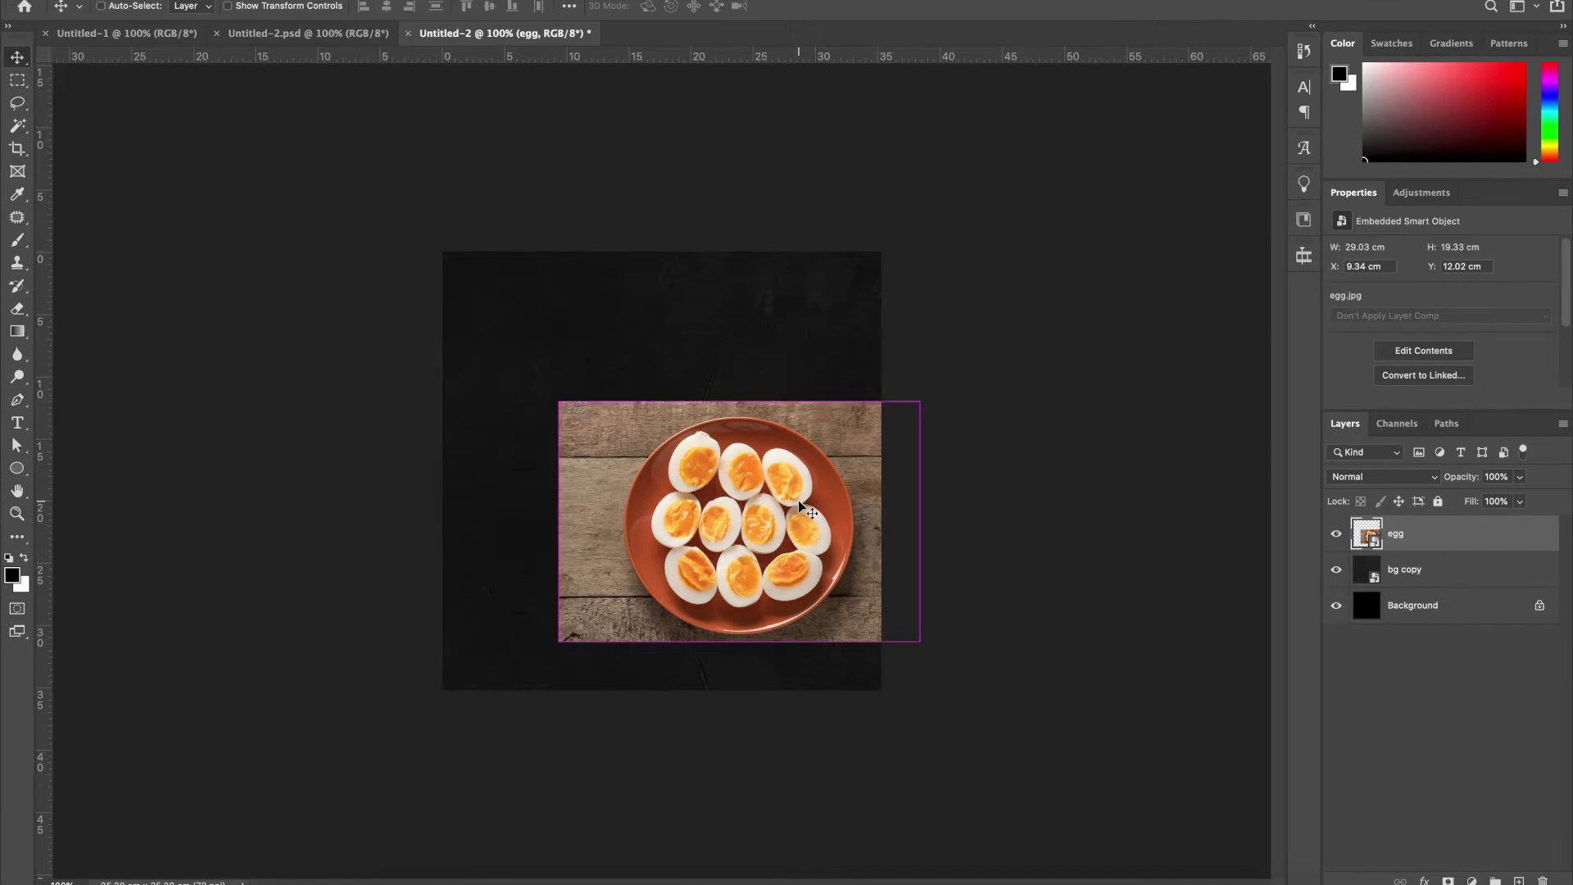
pyautogui.hotkey('ctrl', '+')
pyautogui.hotkey('ctrl', '+')
pyautogui.moveTo(933, 544); pyautogui.dragTo(727, 357)
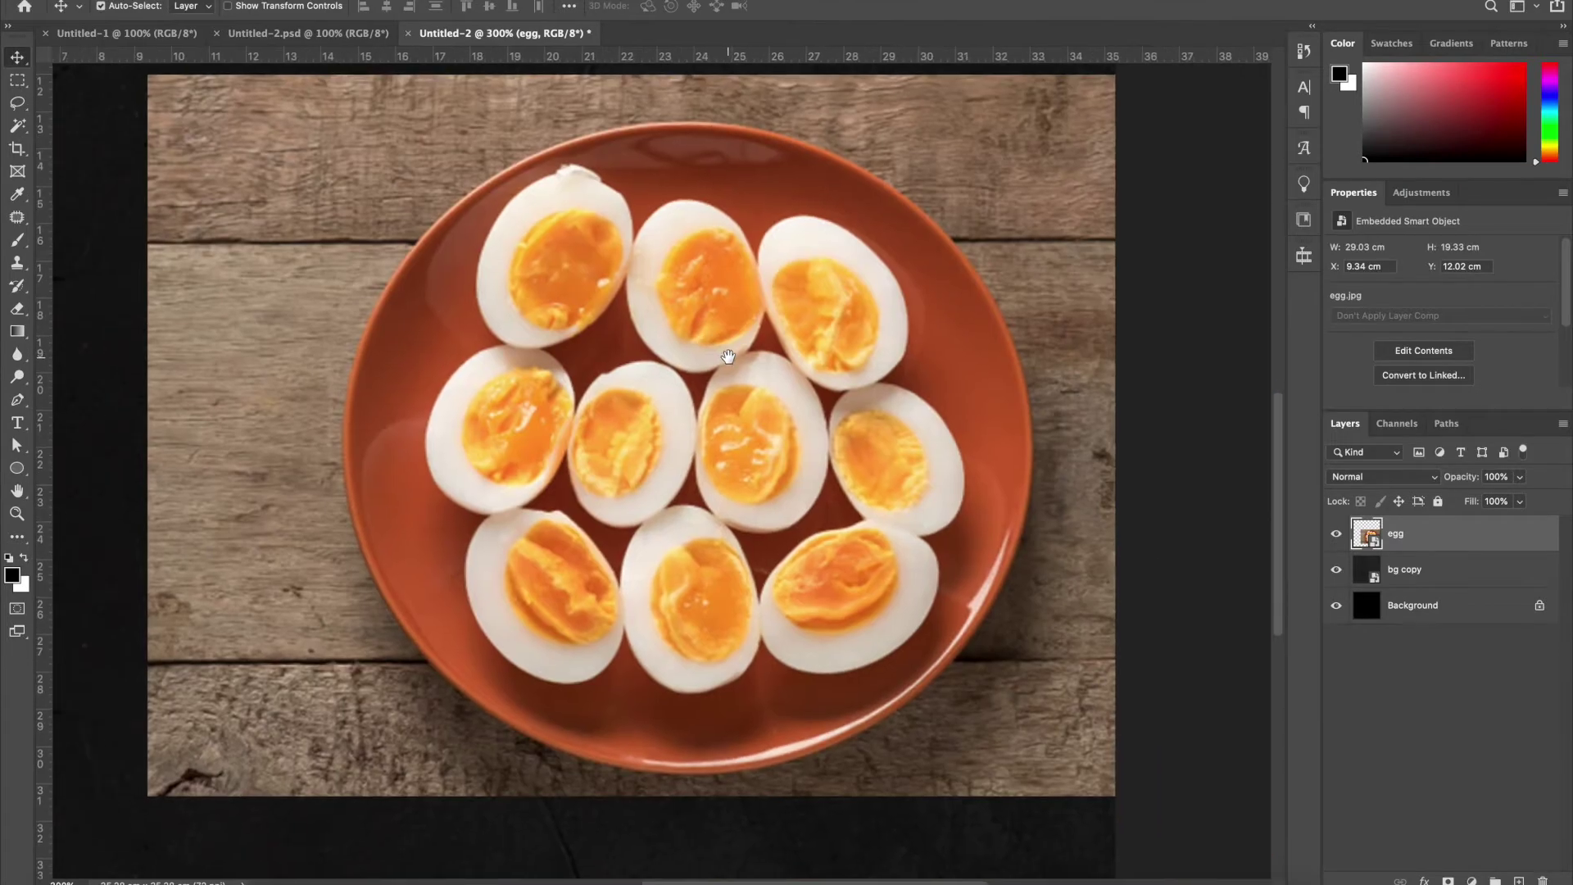
# With the Pen tool in Path mode, trace the plate's top, right and bottom rim
pyautogui.press('p')
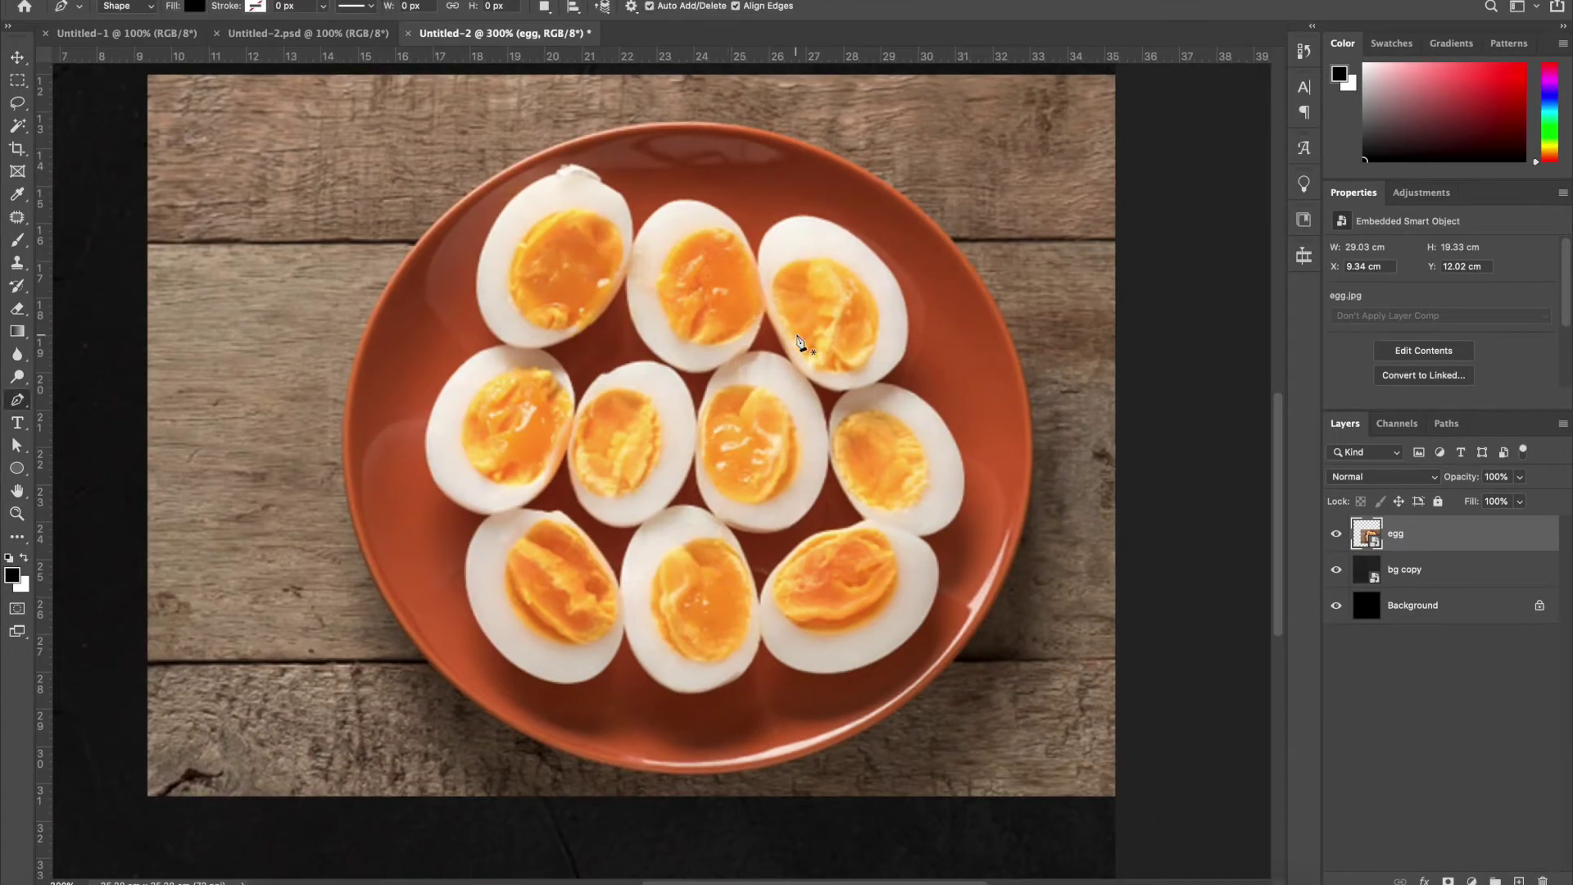
pyautogui.click(114, 8)
pyautogui.click(114, 23)
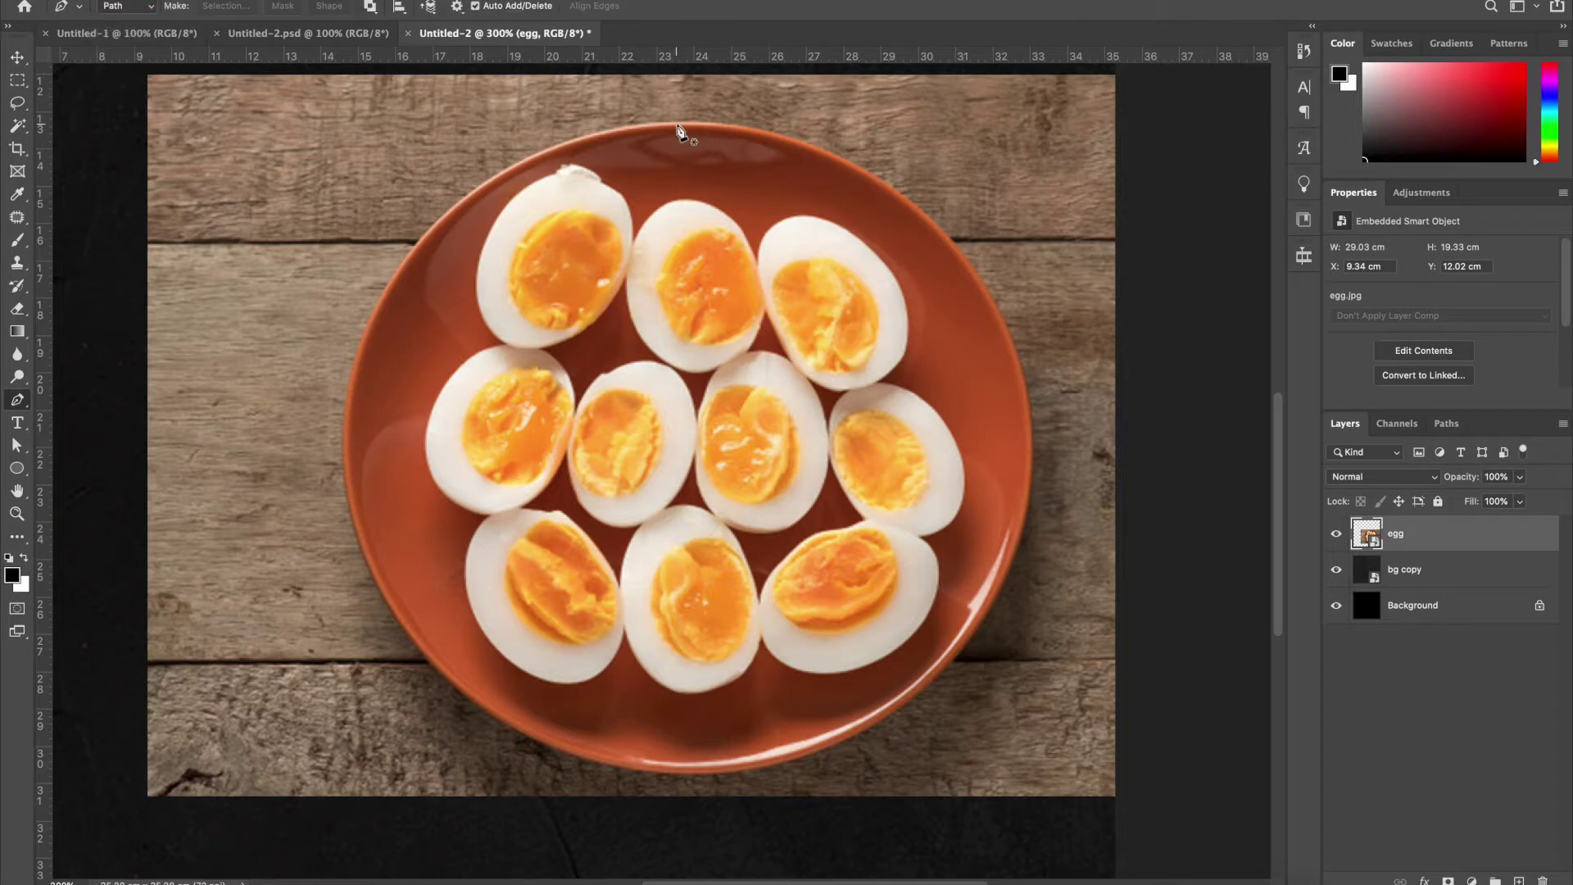
pyautogui.click(677, 124)
pyautogui.moveTo(1020, 366); pyautogui.dragTo(1099, 618)
pyautogui.keyDown('alt'); pyautogui.click(1019, 365); pyautogui.keyUp('alt')
pyautogui.moveTo(829, 746); pyautogui.dragTo(721, 805)
pyautogui.hotkey('ctrl', 'z')
pyautogui.moveTo(810, 751); pyautogui.dragTo(547, 826)
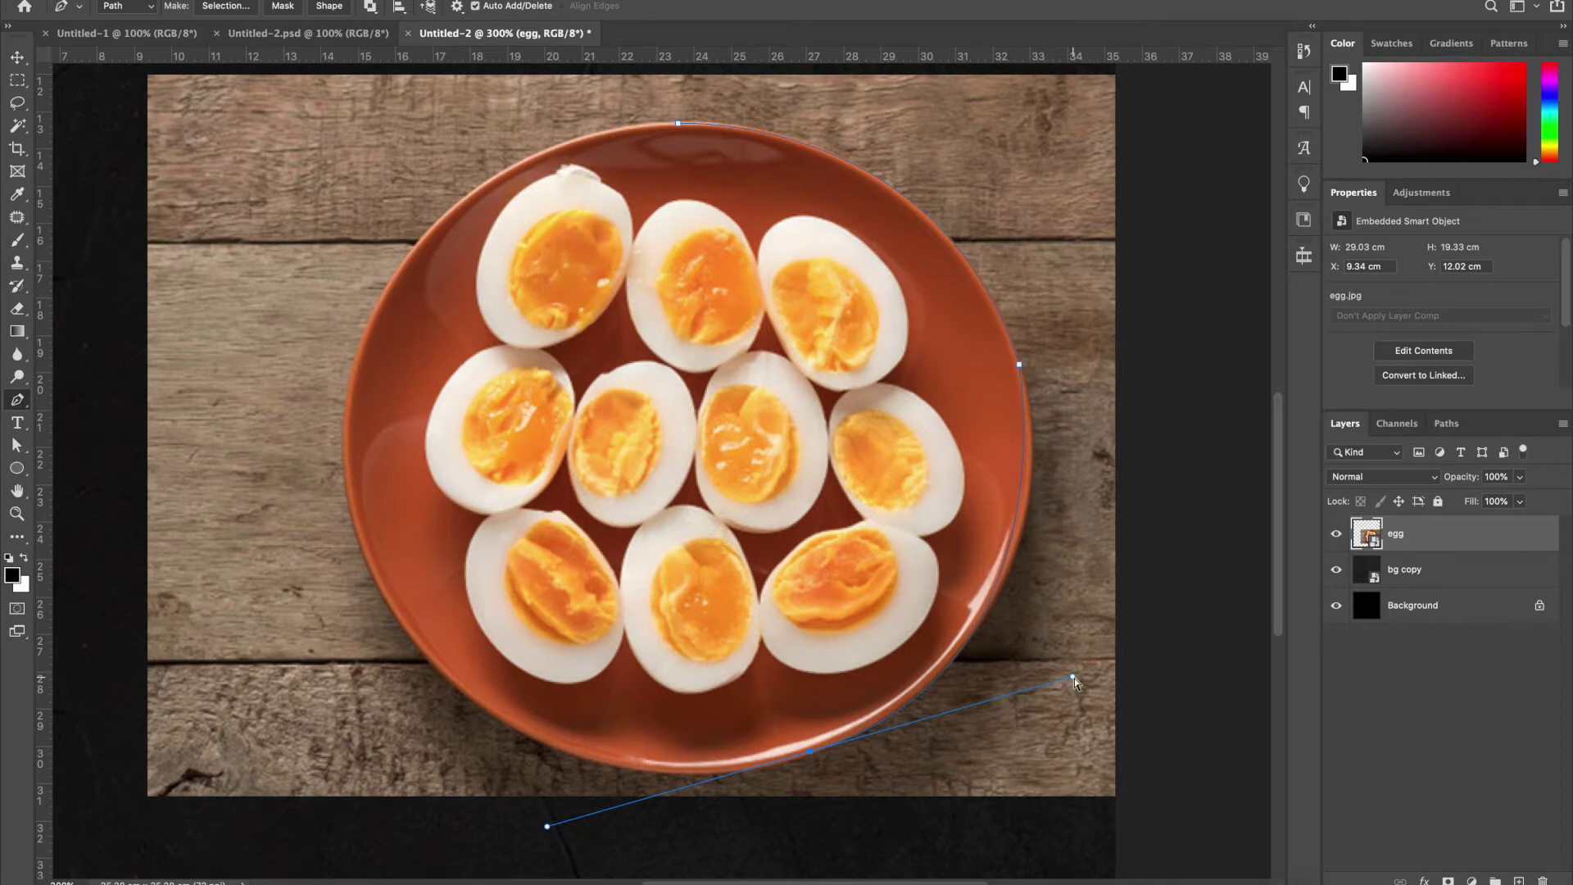
pyautogui.moveTo(1076, 683); pyautogui.dragTo(1096, 659)
# Continue the outline around the left and top rim and close it at the start point
pyautogui.rightClick(809, 756)
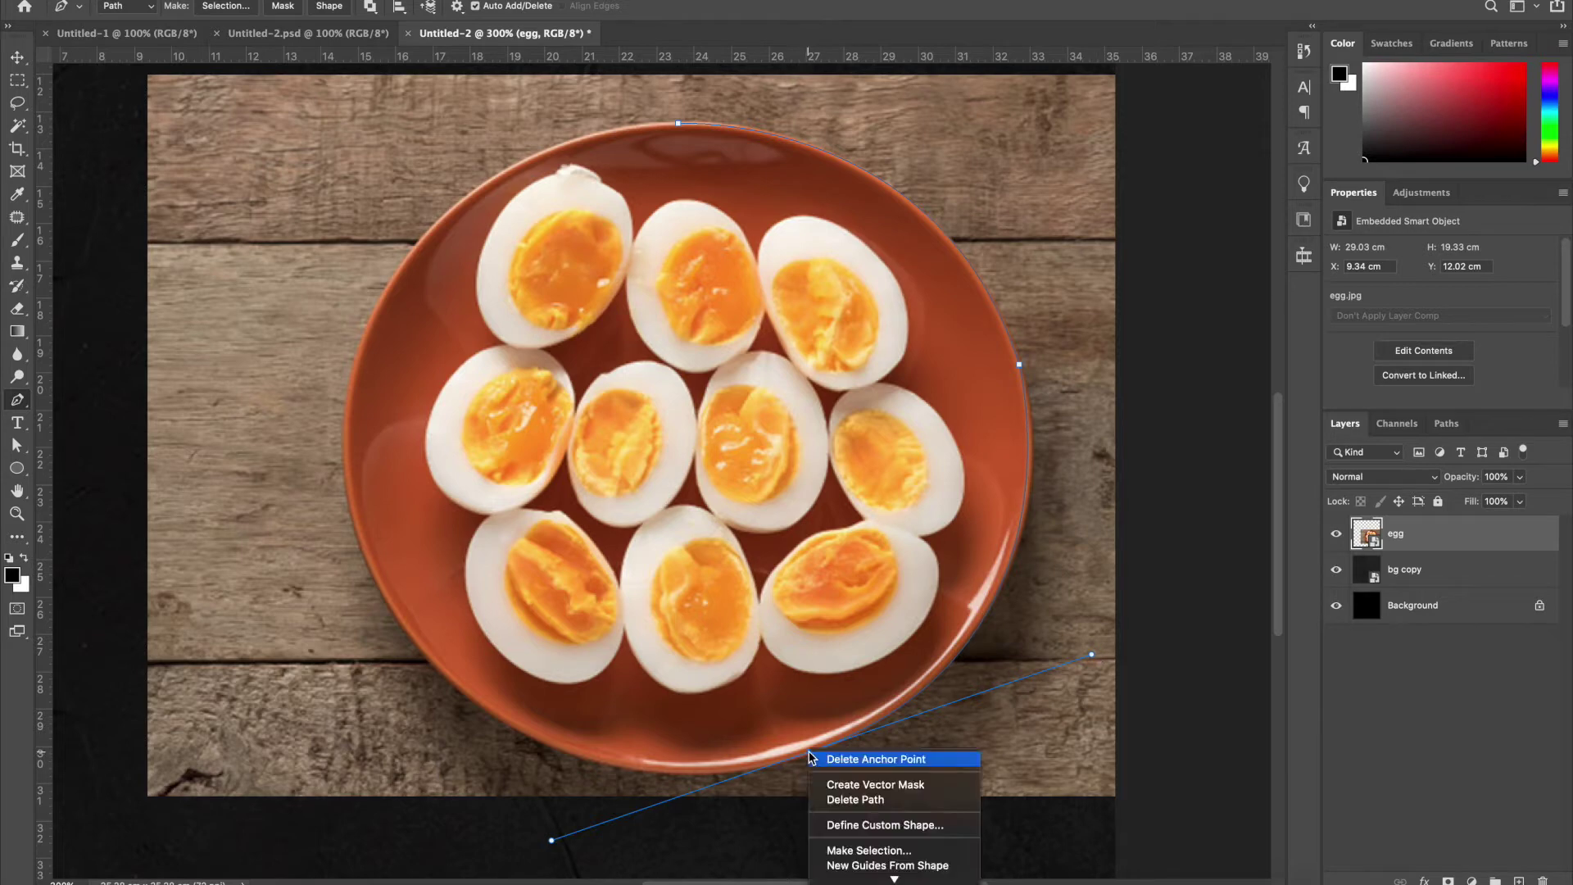
pyautogui.press('Escape')
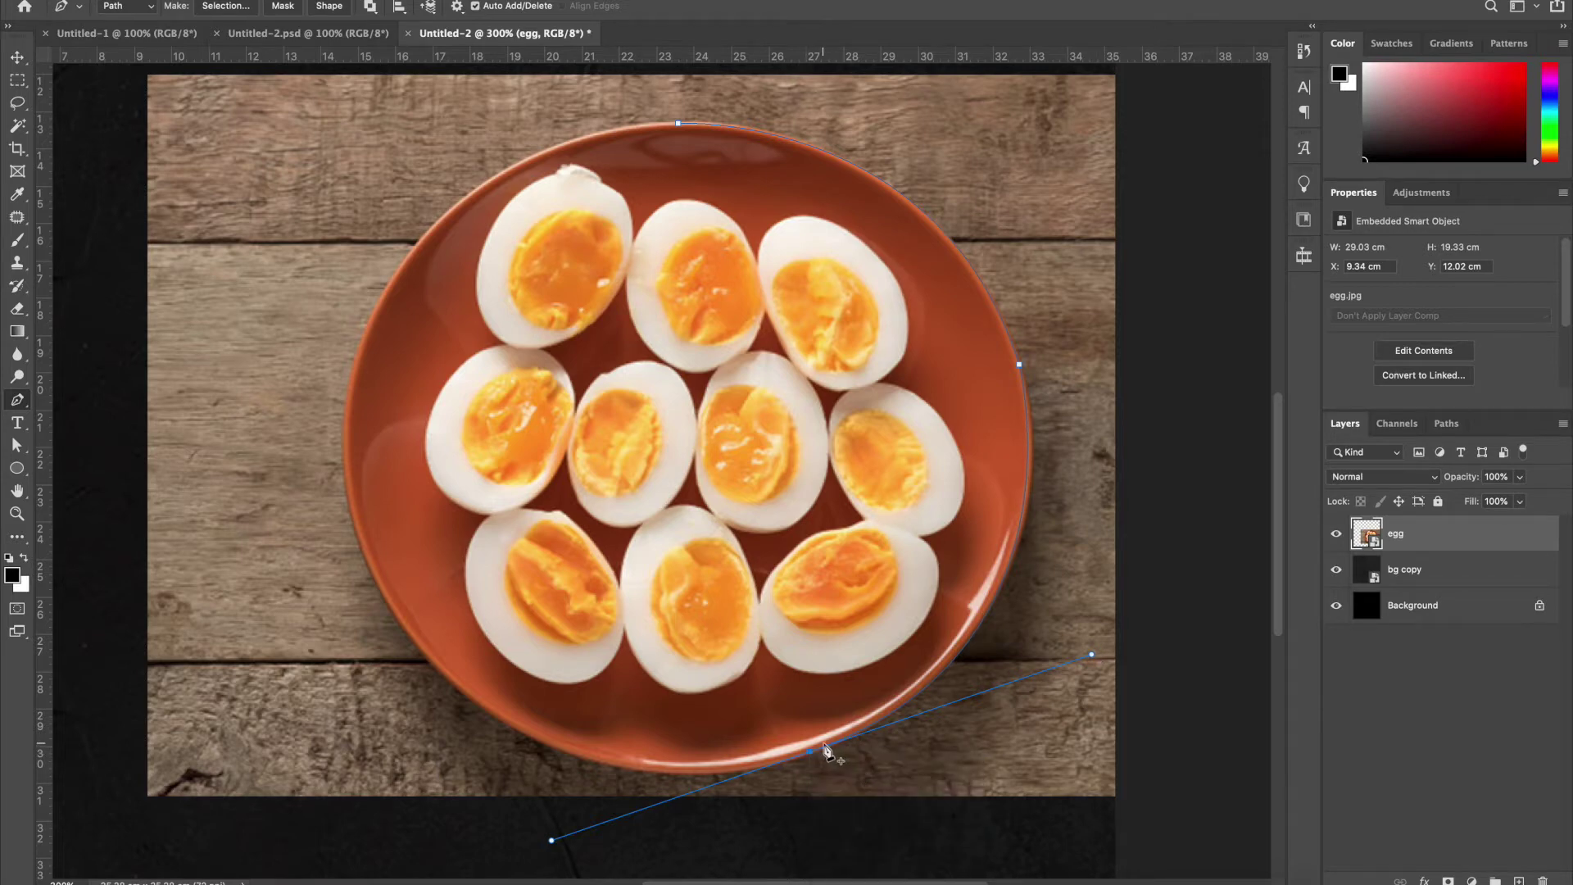
pyautogui.keyDown('alt'); pyautogui.click(810, 753); pyautogui.keyUp('alt')
pyautogui.press('super+z')
pyautogui.keyDown('alt'); pyautogui.click(810, 753); pyautogui.keyUp('alt')
pyautogui.moveTo(364, 555); pyautogui.dragTo(336, 463)
pyautogui.click(590, 687)
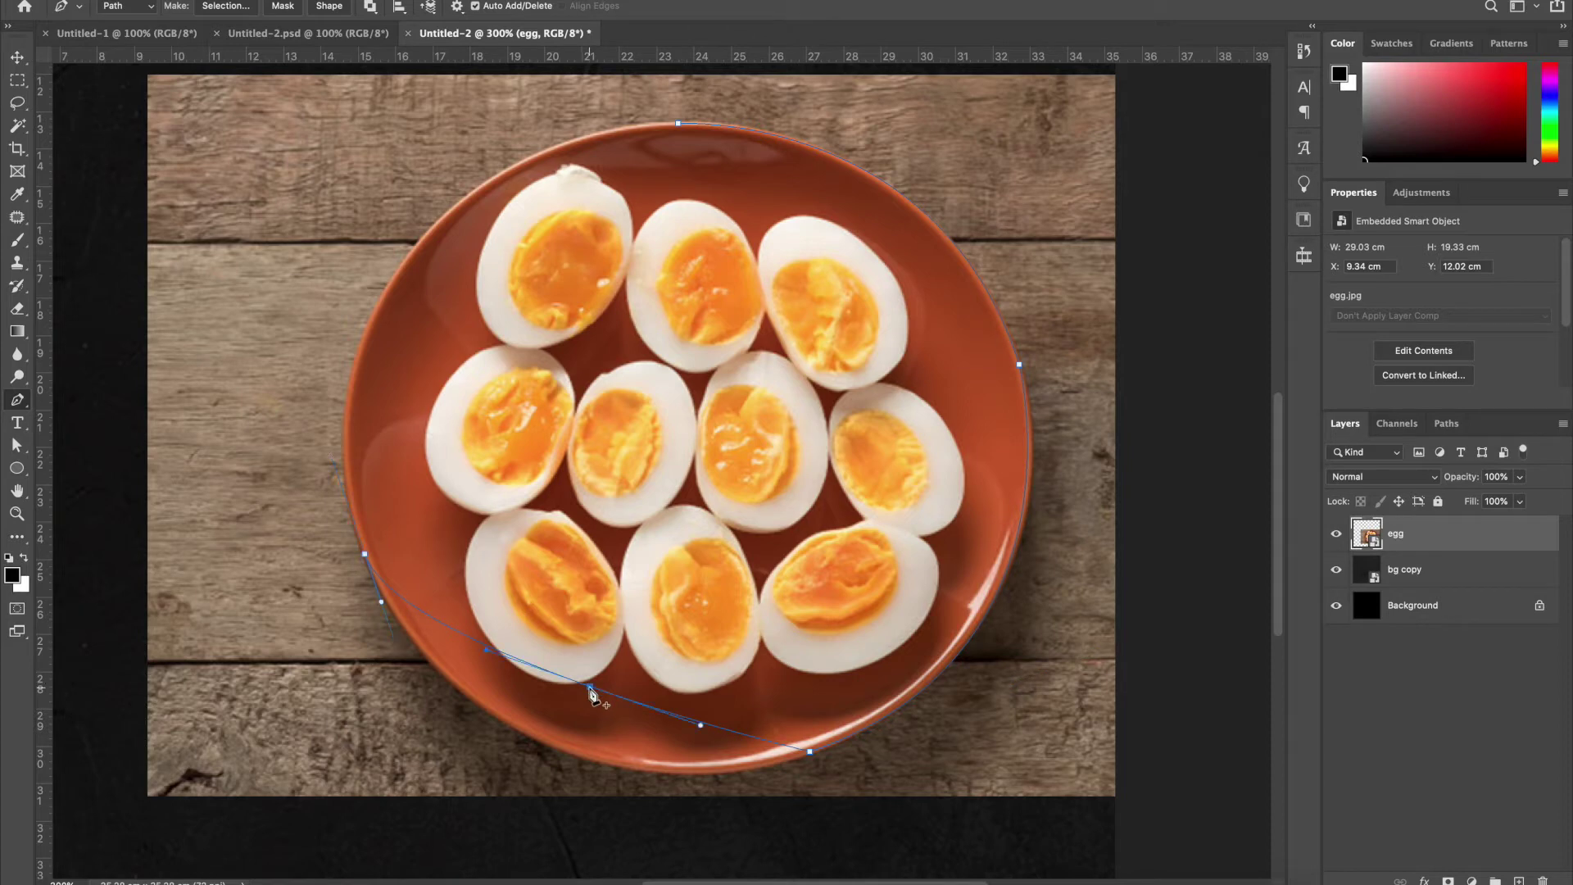
pyautogui.moveTo(591, 688); pyautogui.dragTo(565, 751)
pyautogui.moveTo(675, 789); pyautogui.dragTo(706, 799)
pyautogui.moveTo(462, 714); pyautogui.dragTo(449, 709)
pyautogui.moveTo(558, 145); pyautogui.dragTo(797, 71)
pyautogui.keyDown('alt'); pyautogui.click(560, 170); pyautogui.keyUp('alt')
pyautogui.moveTo(679, 149); pyautogui.dragTo(736, 156)
# Cut the plate out onto its own layer, hide the original photo, and make it a smart object
pyautogui.hotkey('ctrl', 'Return')
pyautogui.hotkey('ctrl', 'j')
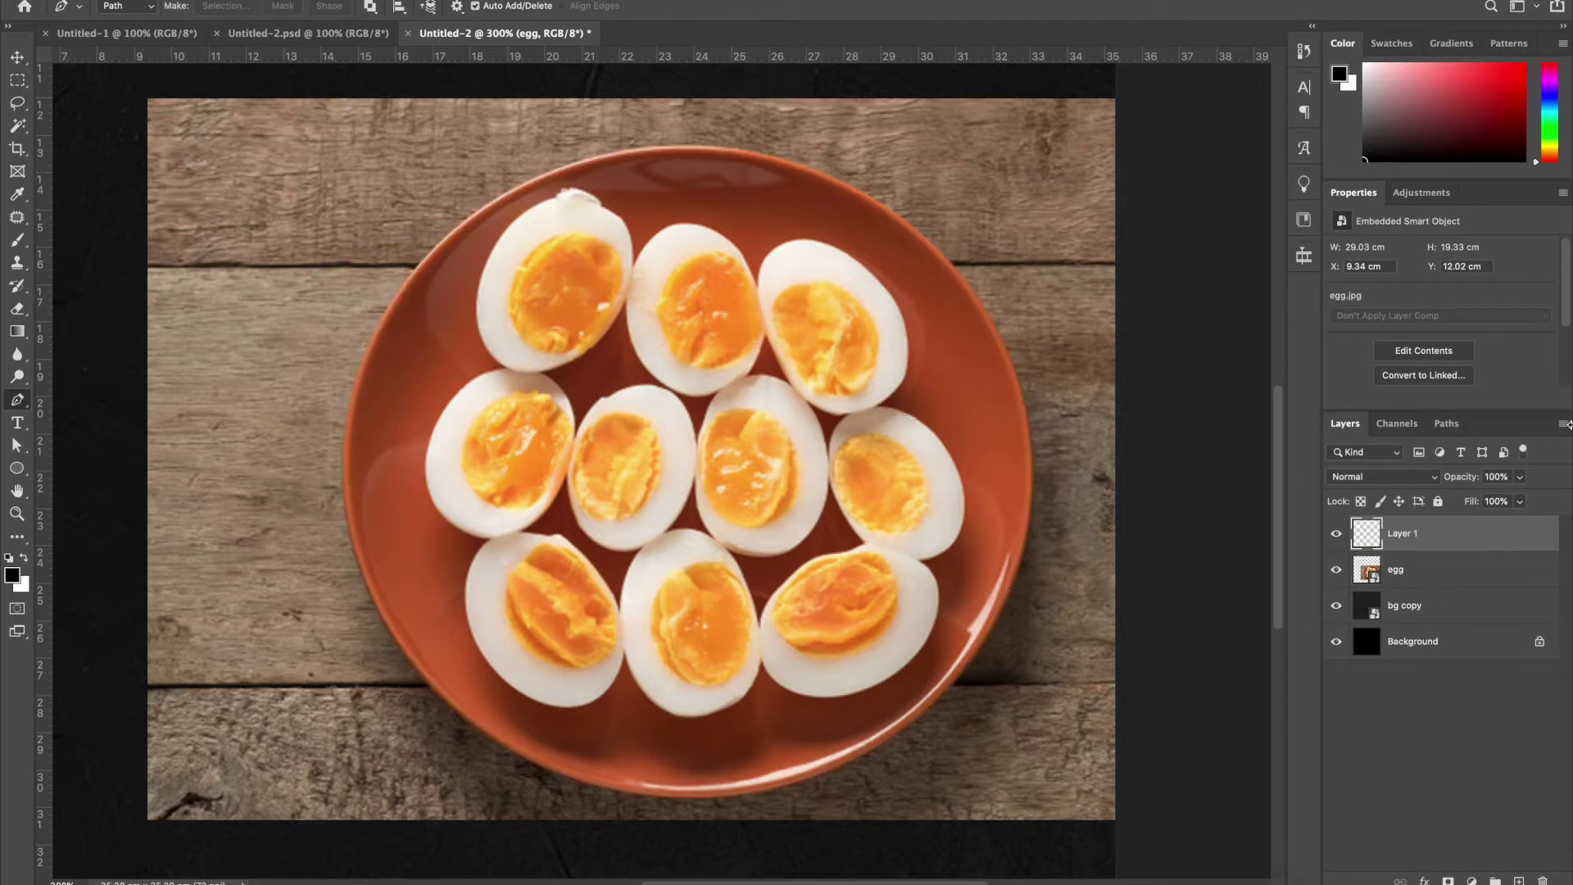
pyautogui.click(1337, 570)
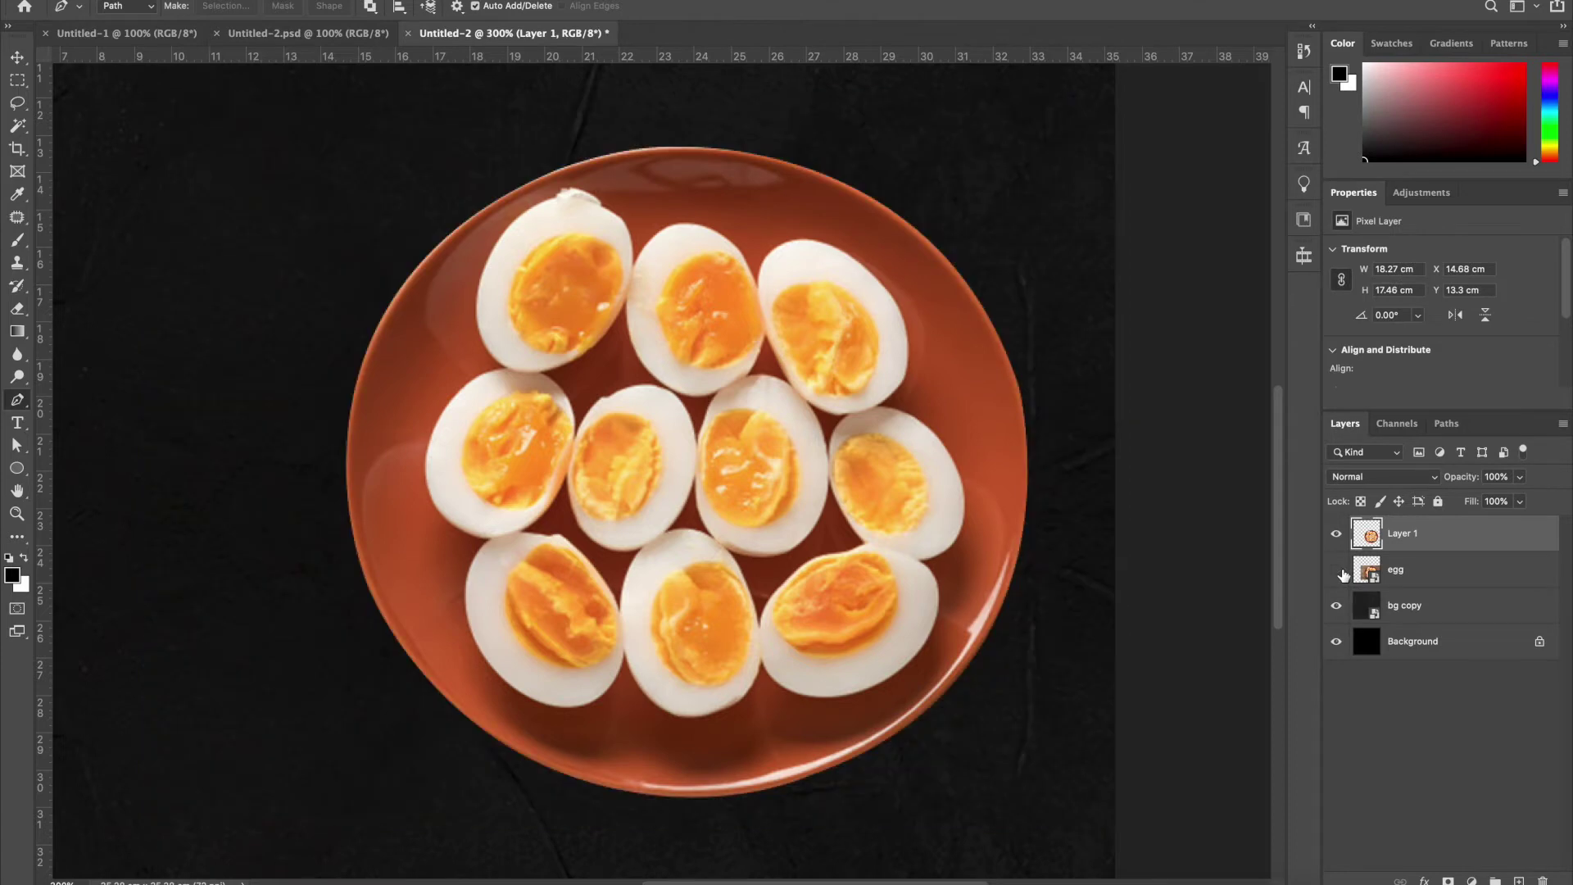
pyautogui.hotkey('ctrl', '-')
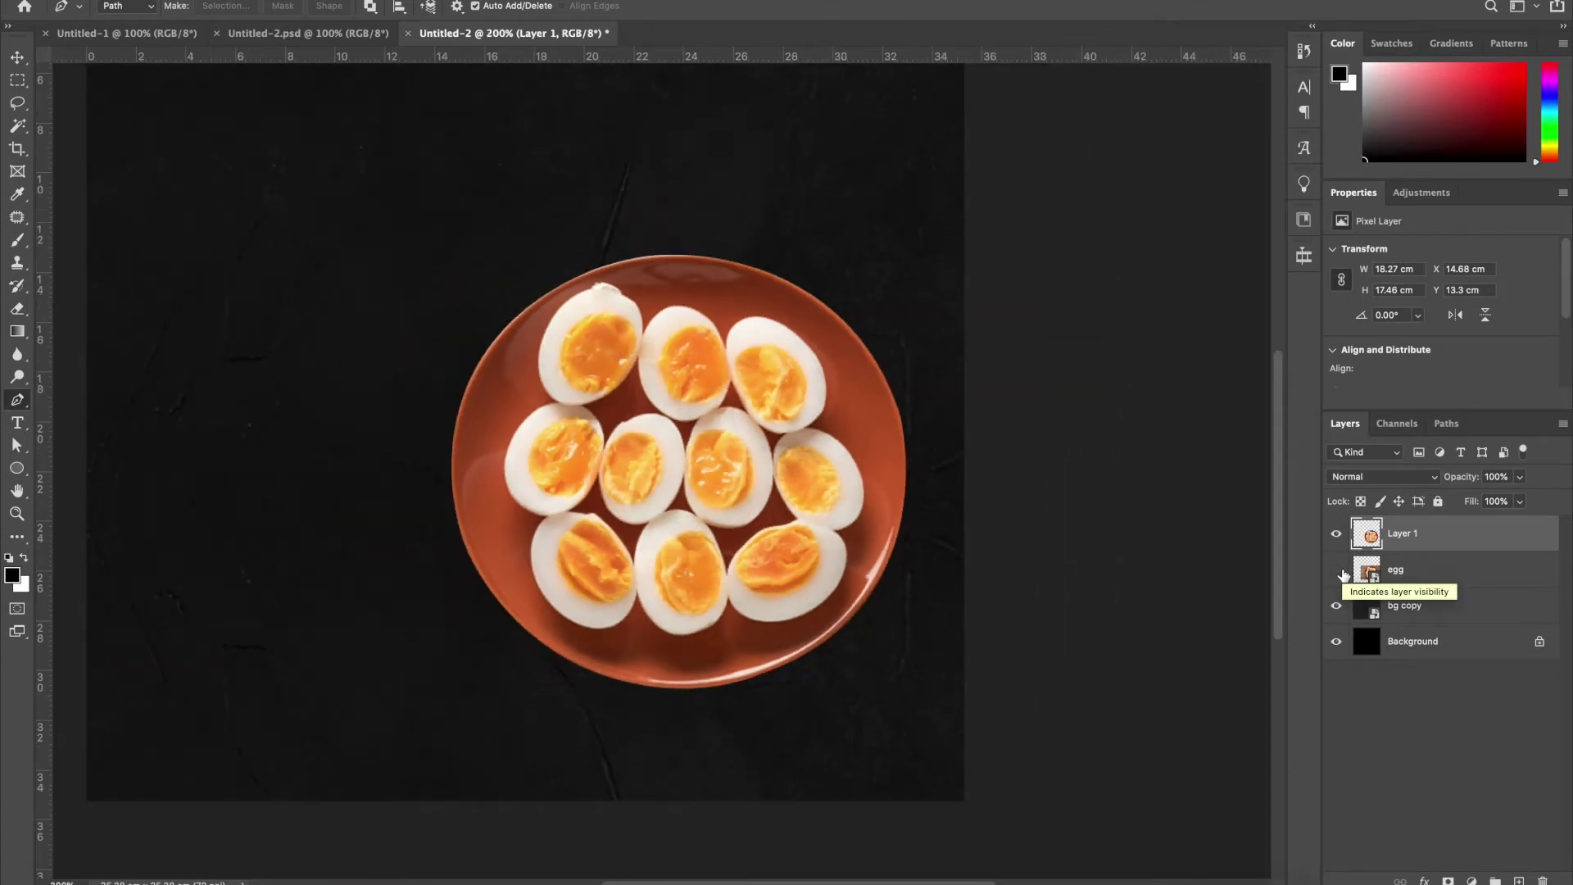
pyautogui.hotkey('ctrl', '0')
pyautogui.rightClick(1426, 541)
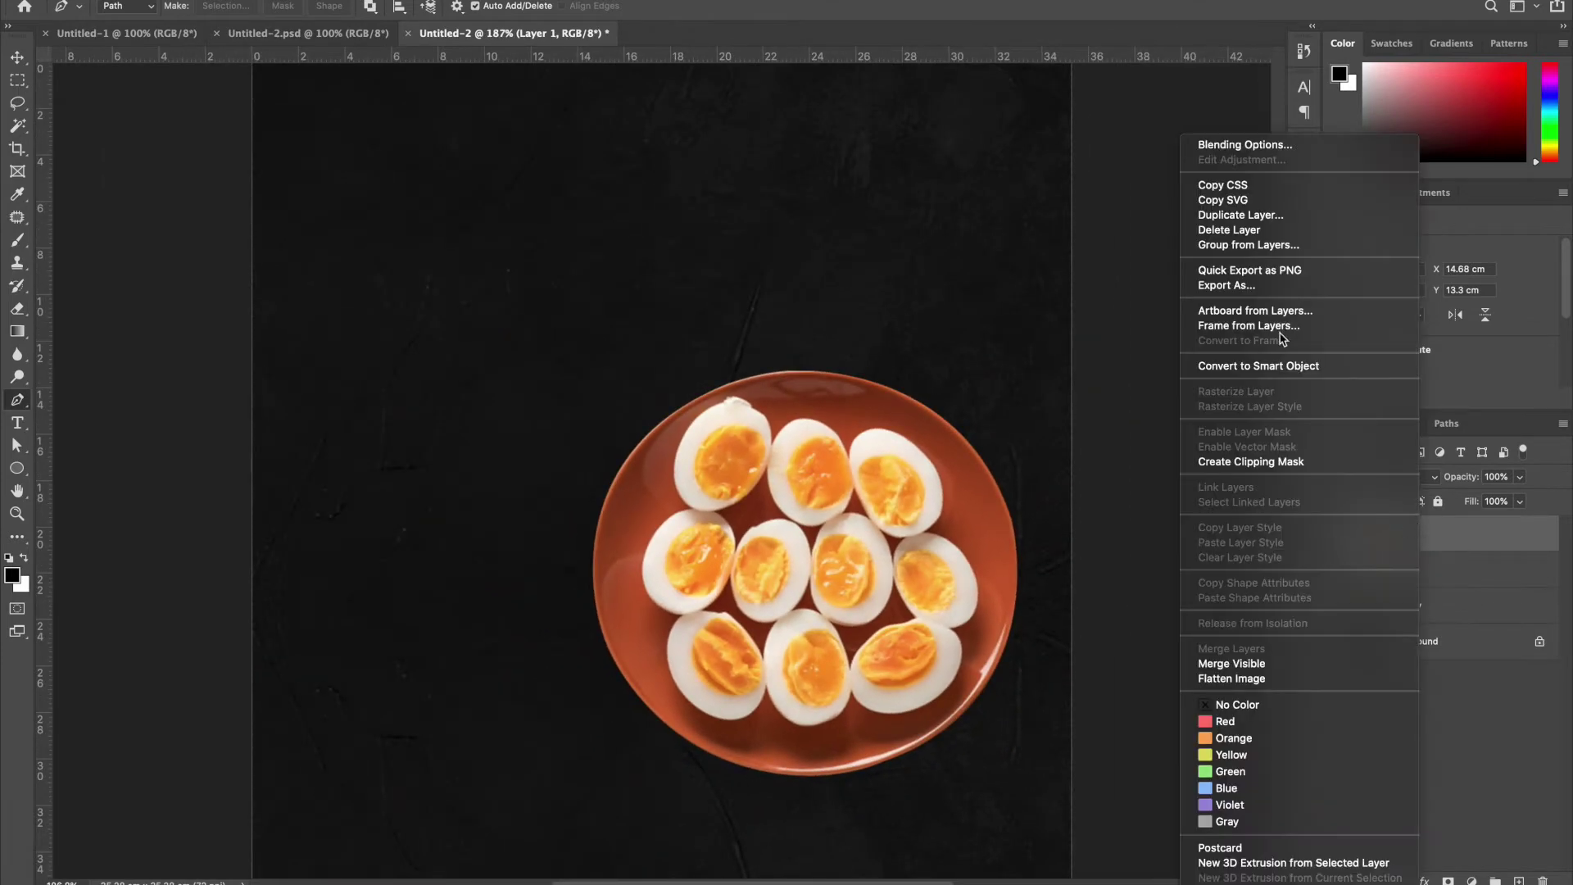
pyautogui.click(1255, 363)
# Enlarge and position the plate on the poster, then add an empty Layer 2 above it
pyautogui.hotkey('ctrl', 't')
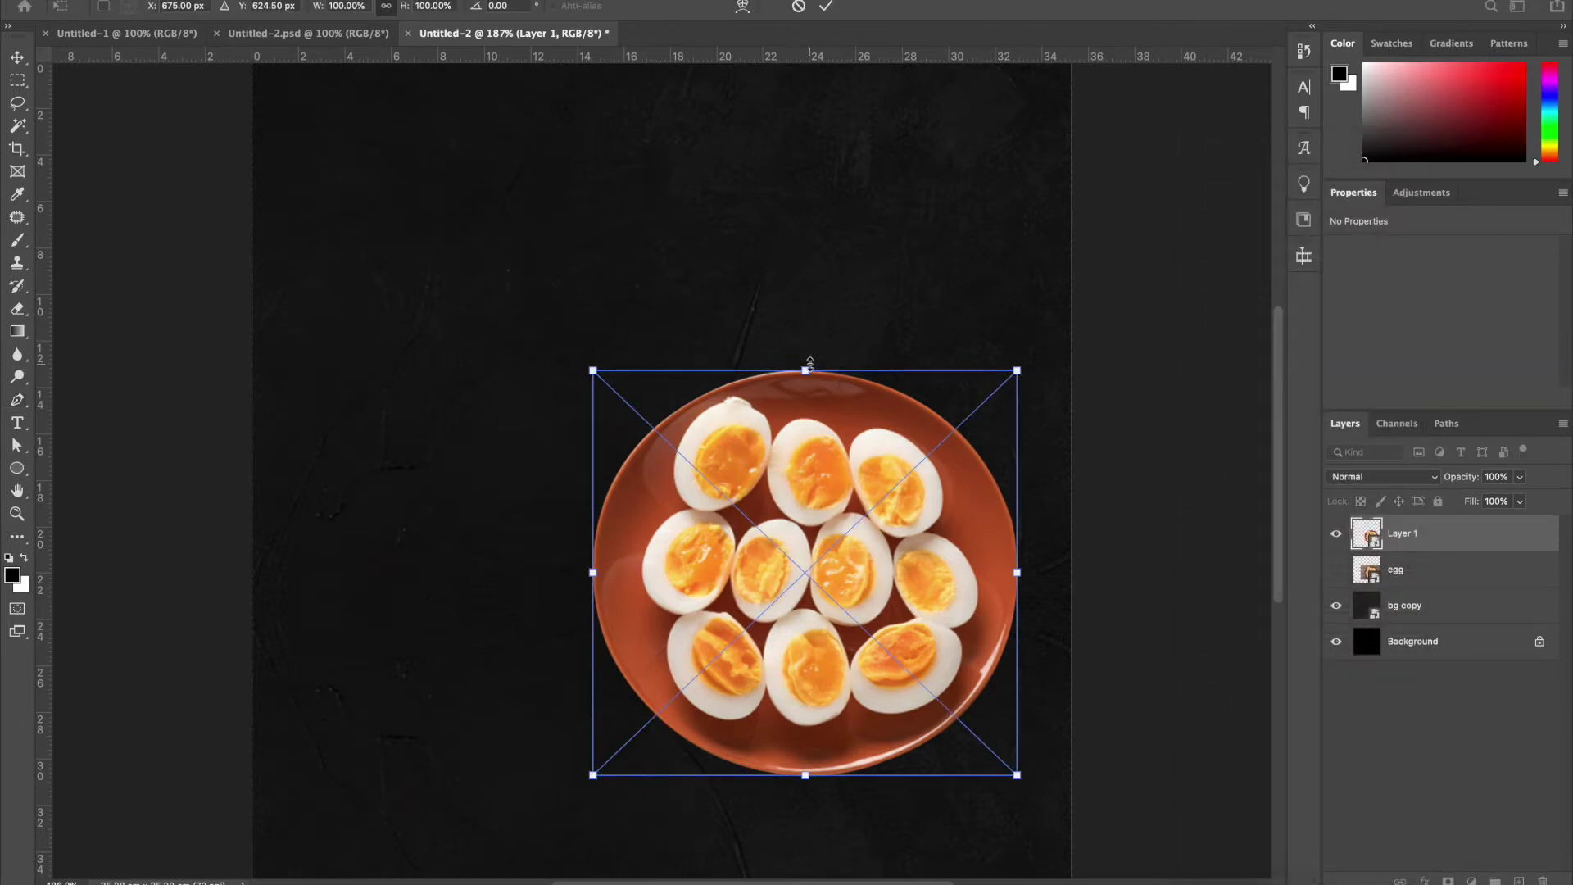
pyautogui.moveTo(1017, 371); pyautogui.dragTo(1088, 297)
pyautogui.moveTo(965, 438); pyautogui.dragTo(898, 485)
pyautogui.press('Return')
pyautogui.press('p')
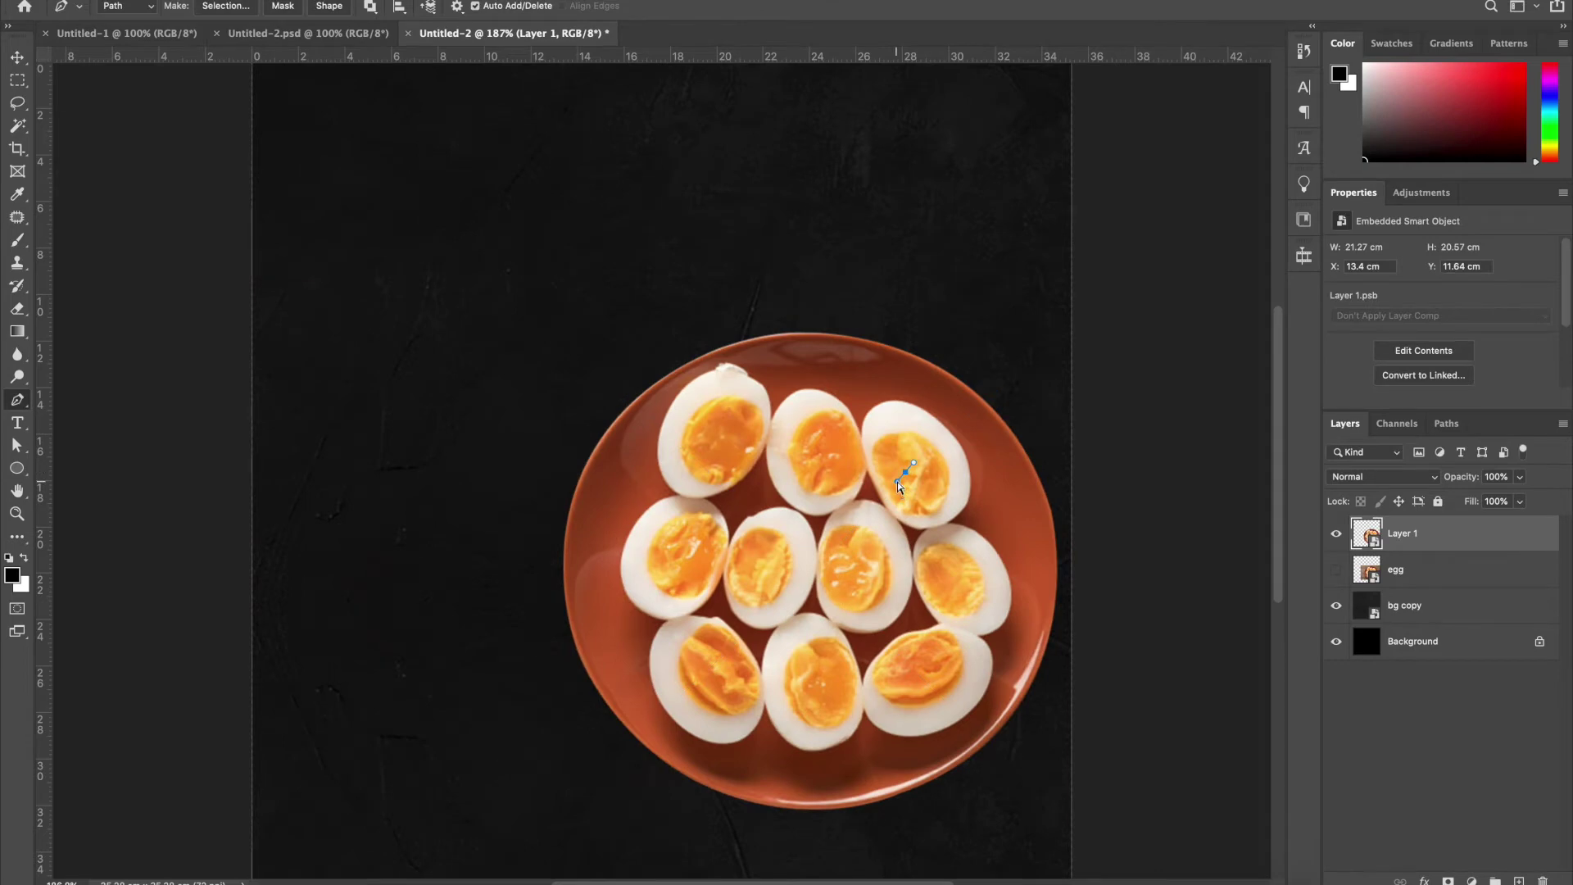
pyautogui.hotkey('ctrl', '1')
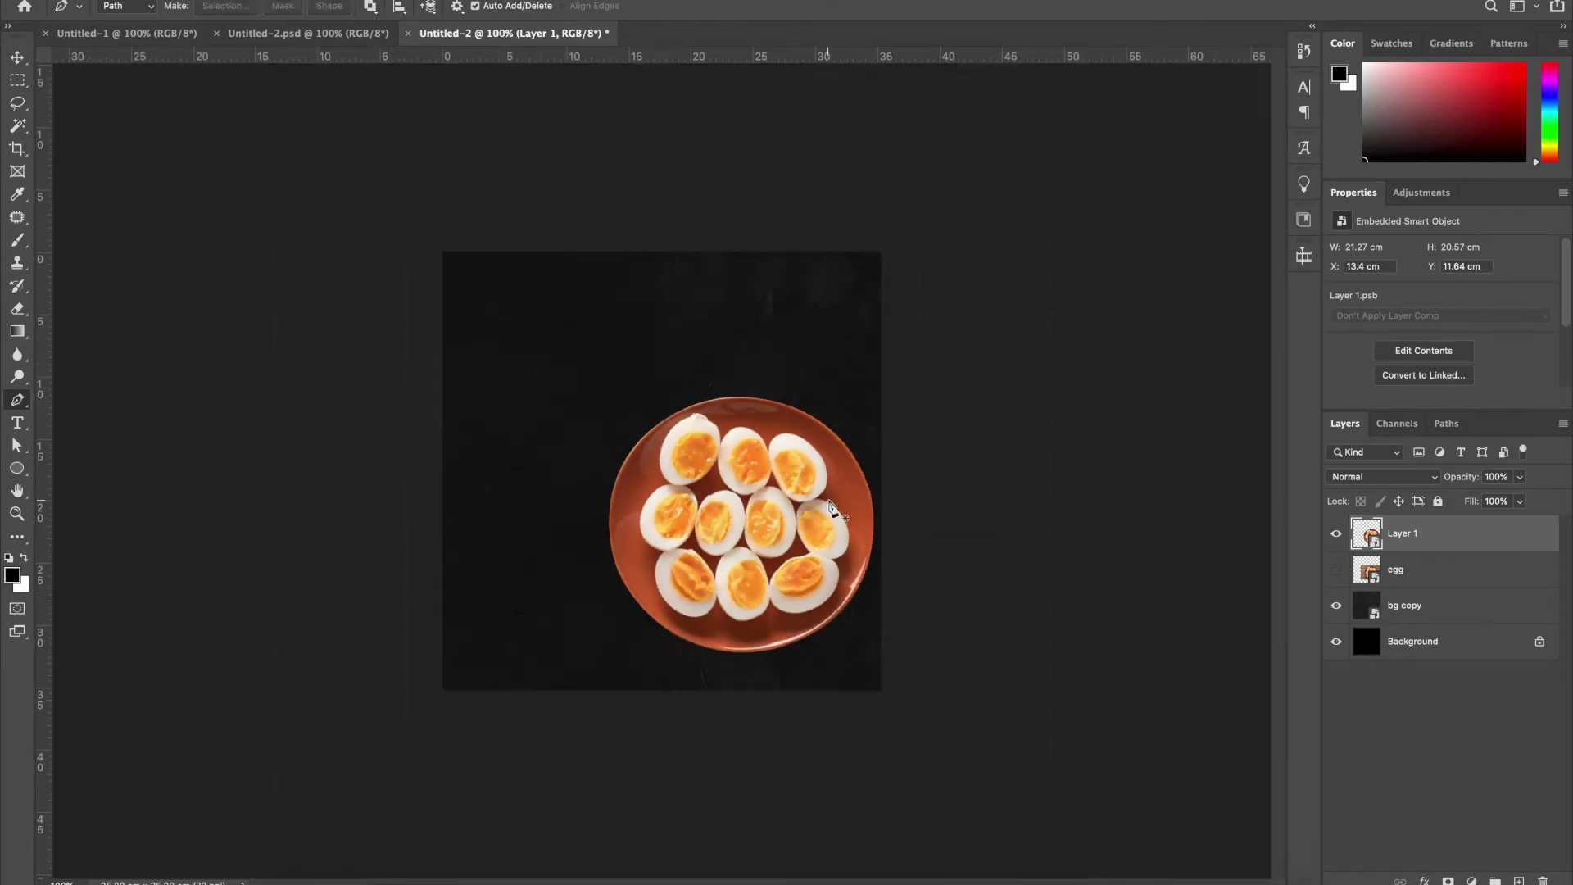
pyautogui.press('v')
pyautogui.moveTo(823, 501); pyautogui.dragTo(809, 509)
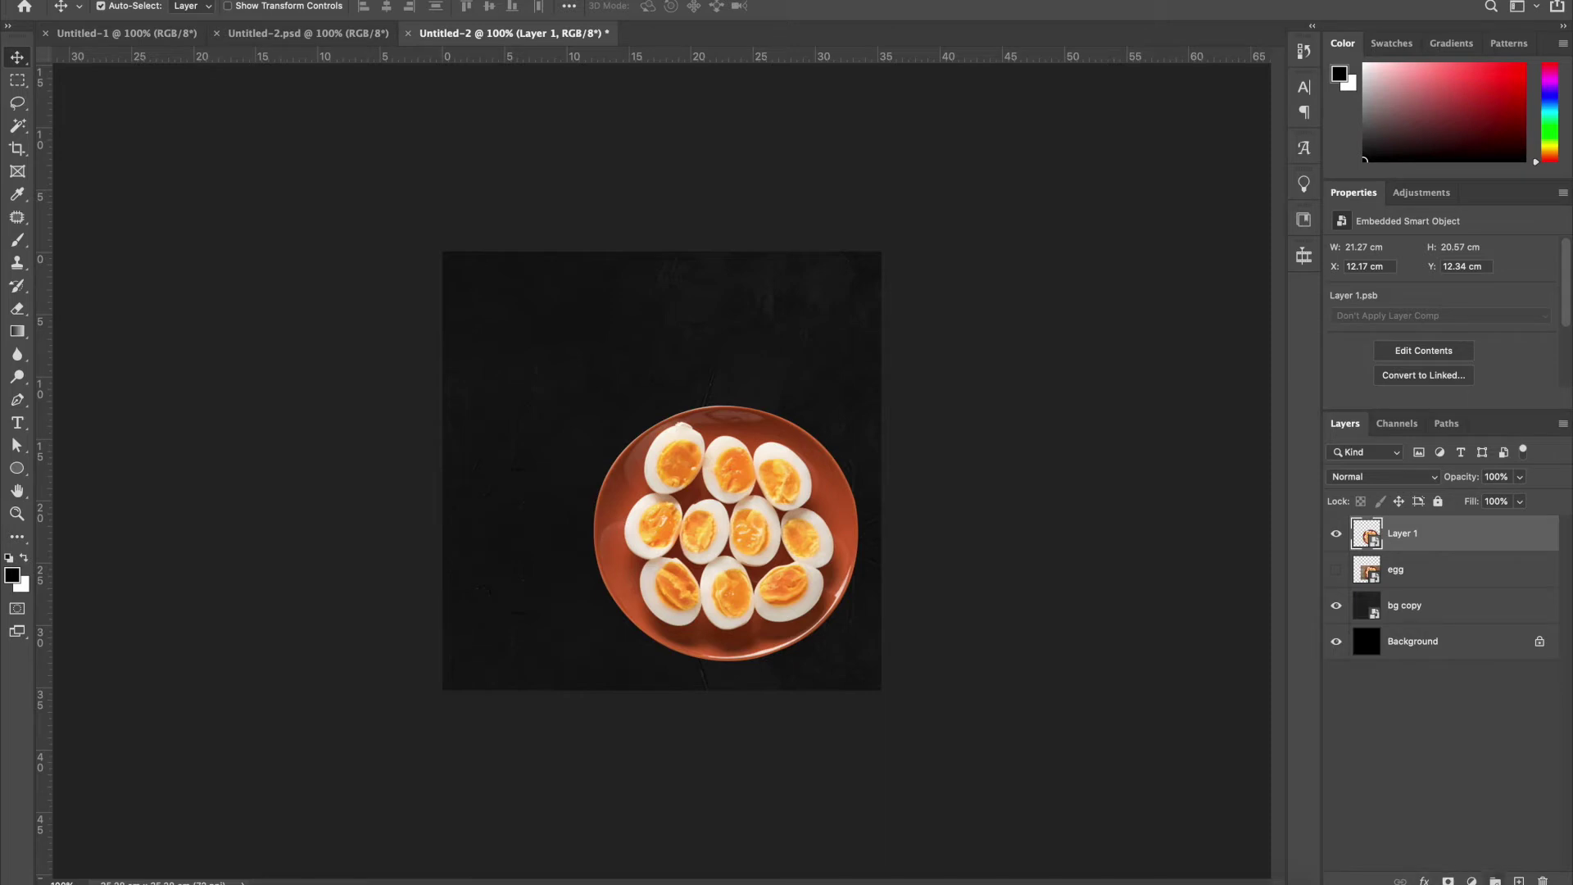
pyautogui.hotkey('ctrl', 'shift', 'alt', 'n')
# Paint a soft black shadow with a large brush on Layer 2
pyautogui.press('b')
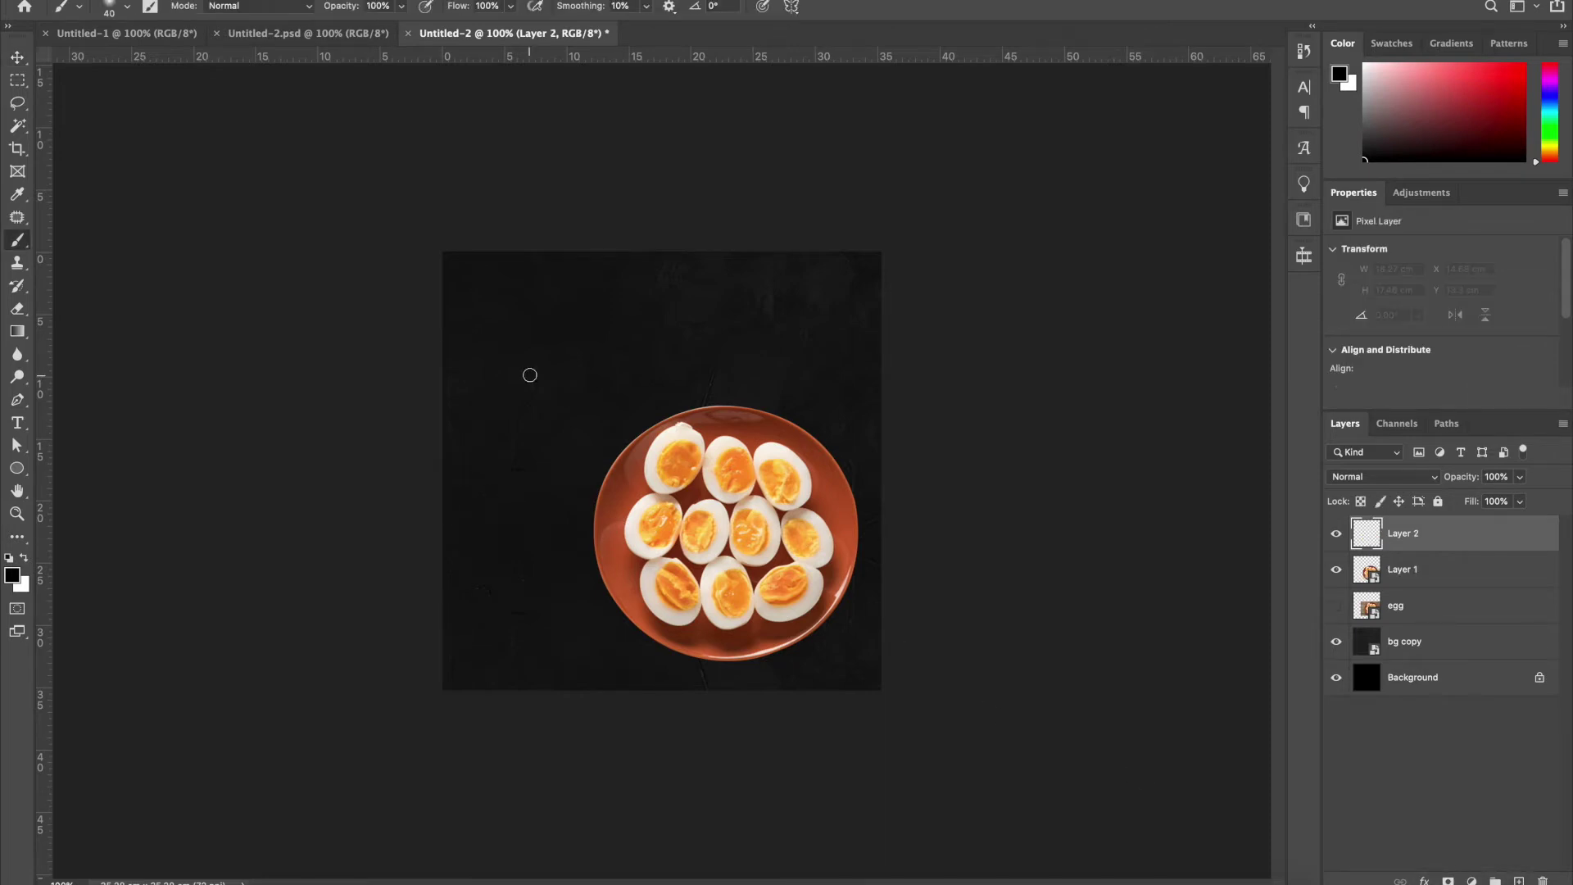
pyautogui.press(']')
pyautogui.press(']')
pyautogui.press(']')
pyautogui.press(']')
pyautogui.press(']')
pyautogui.press(']')
pyautogui.press(']')
pyautogui.press(']')
pyautogui.press(']')
pyautogui.press(']')
pyautogui.press(']')
pyautogui.press(']')
pyautogui.press(']')
pyautogui.press(']')
pyautogui.moveTo(650, 524)
pyautogui.mouseDown()
pyautogui.moveTo(657, 509)
pyautogui.moveTo(668, 537)
pyautogui.moveTo(677, 456)
pyautogui.moveTo(720, 467)
pyautogui.moveTo(692, 467)
pyautogui.mouseUp()
# Put the shadow beneath the plate, nudge it down, and group both as Group 1
pyautogui.press('v')
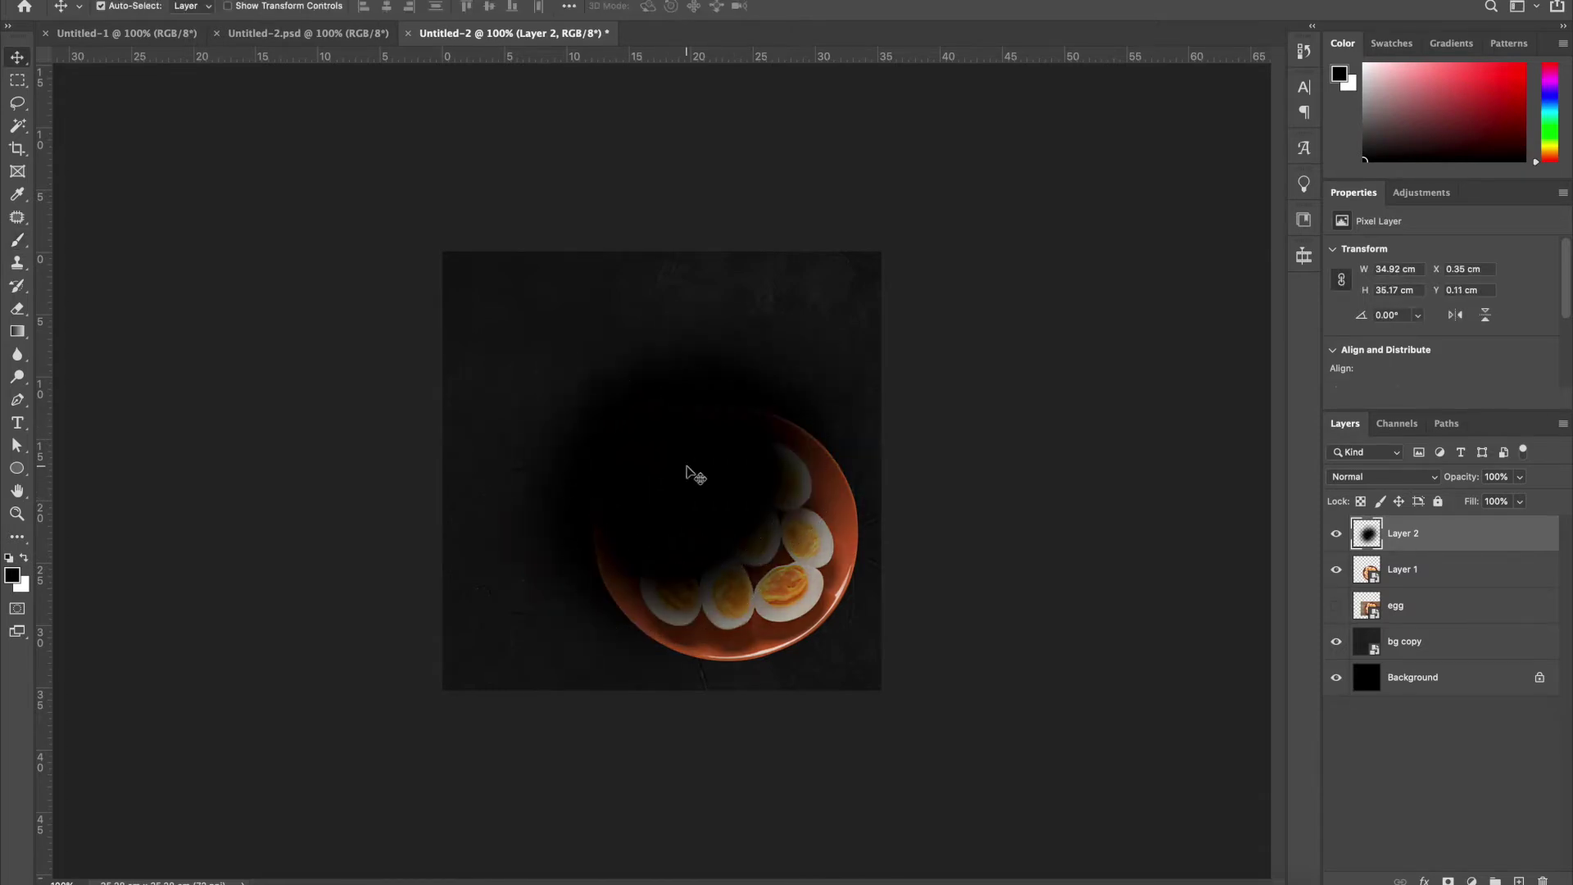
pyautogui.hotkey('ctrl', '[')
pyautogui.hotkey('ctrl', 't')
pyautogui.moveTo(671, 423); pyautogui.dragTo(685, 438)
pyautogui.press('Return')
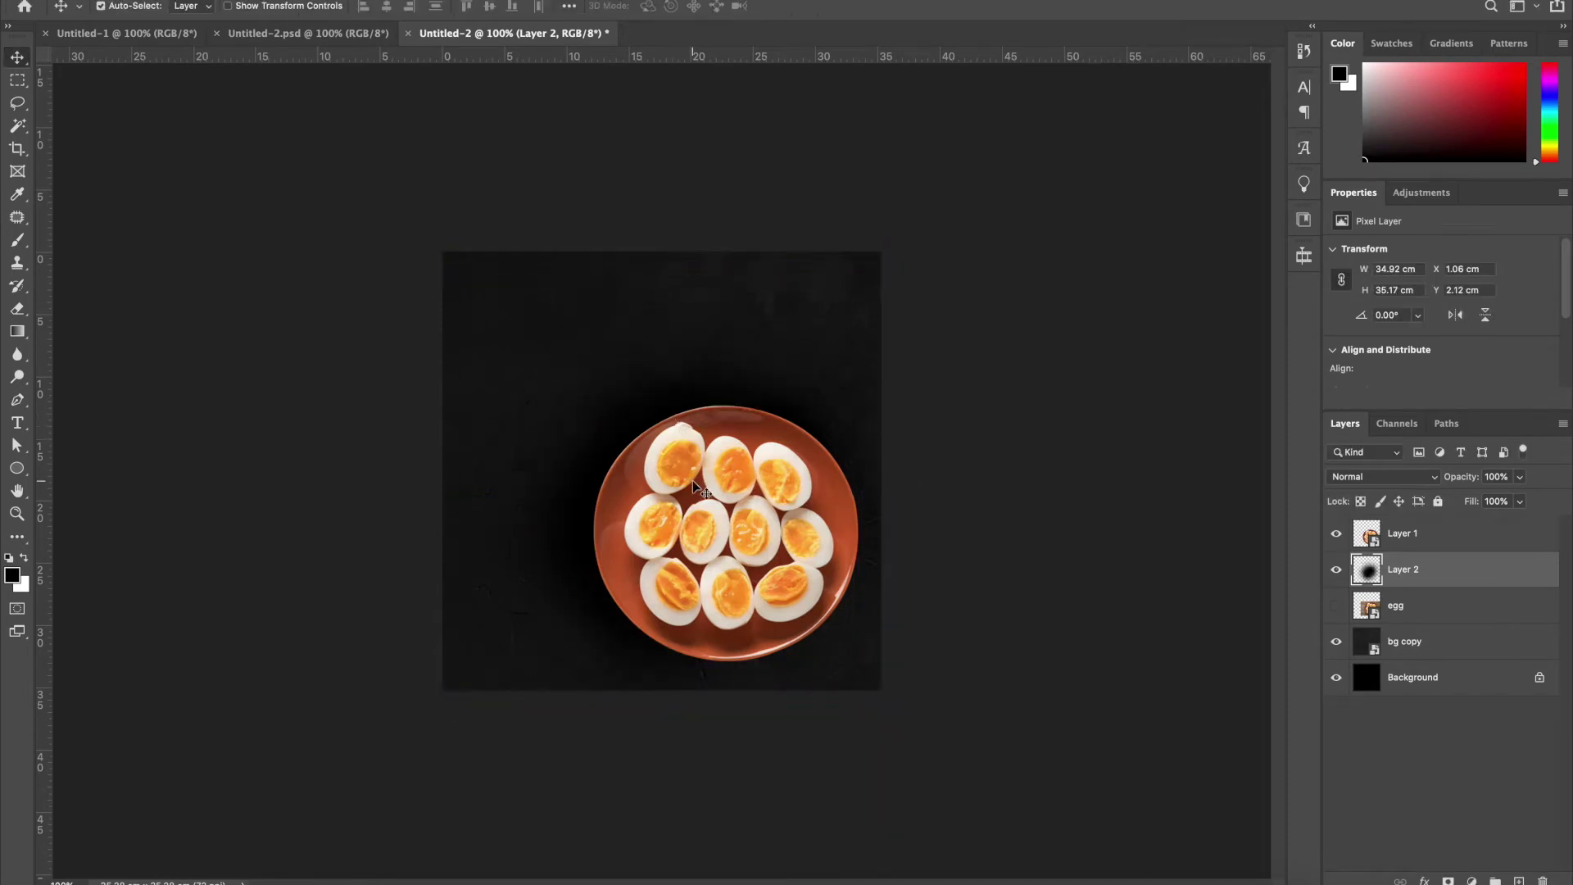
pyautogui.keyDown('shift'); pyautogui.click(728, 509); pyautogui.keyUp('shift')
pyautogui.hotkey('ctrl', 'g')
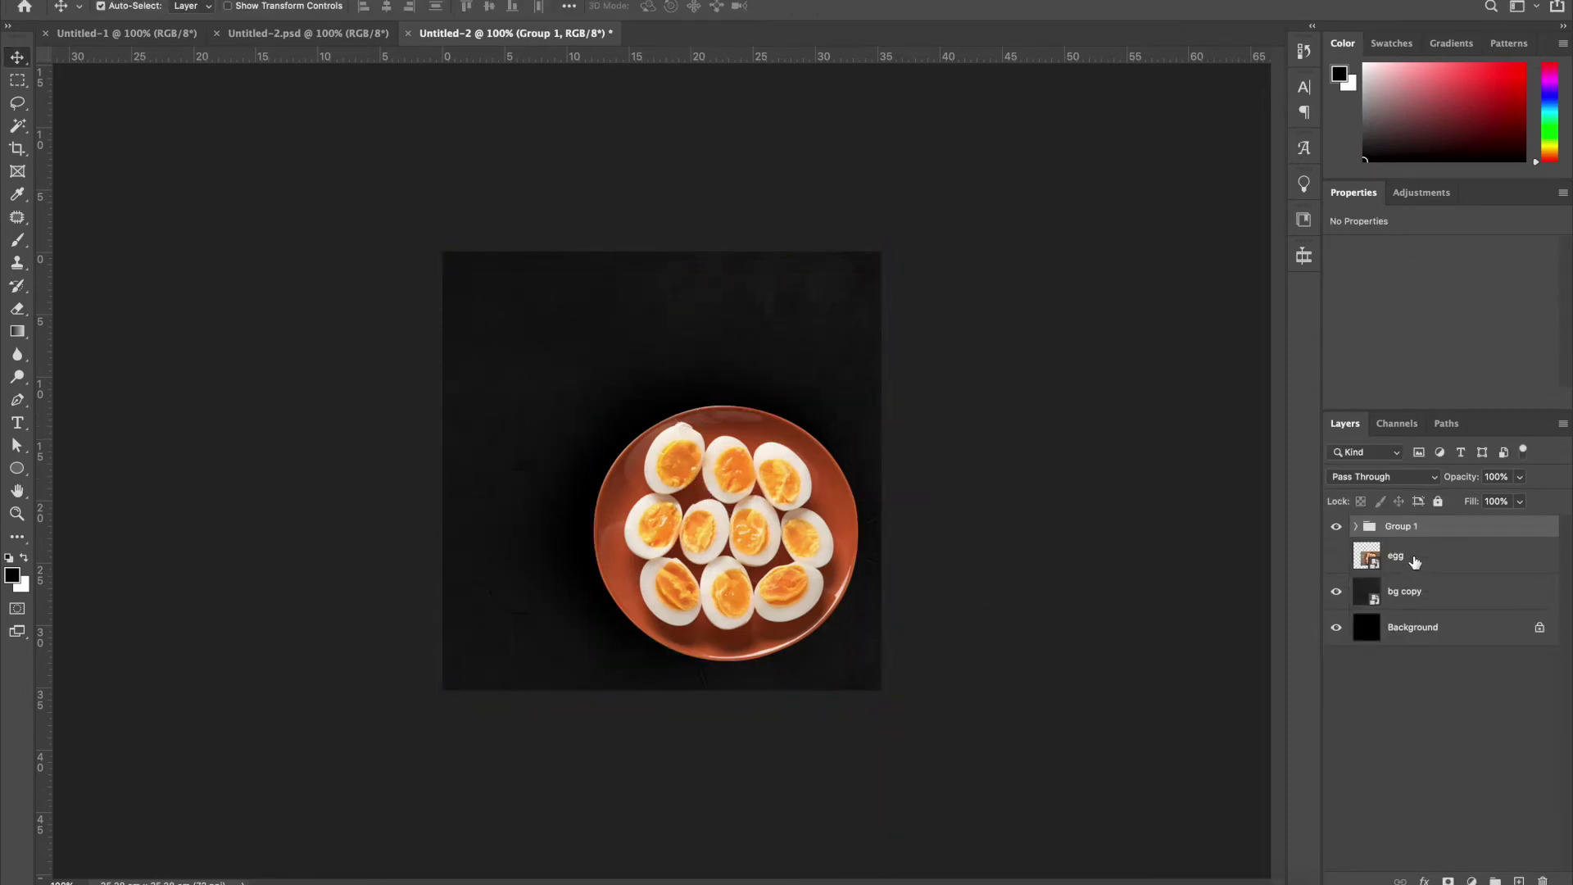
# Delete the spare egg layer, then group the unlocked Background and bg copy as locked group BG
pyautogui.click(1413, 564)
pyautogui.press('Delete')
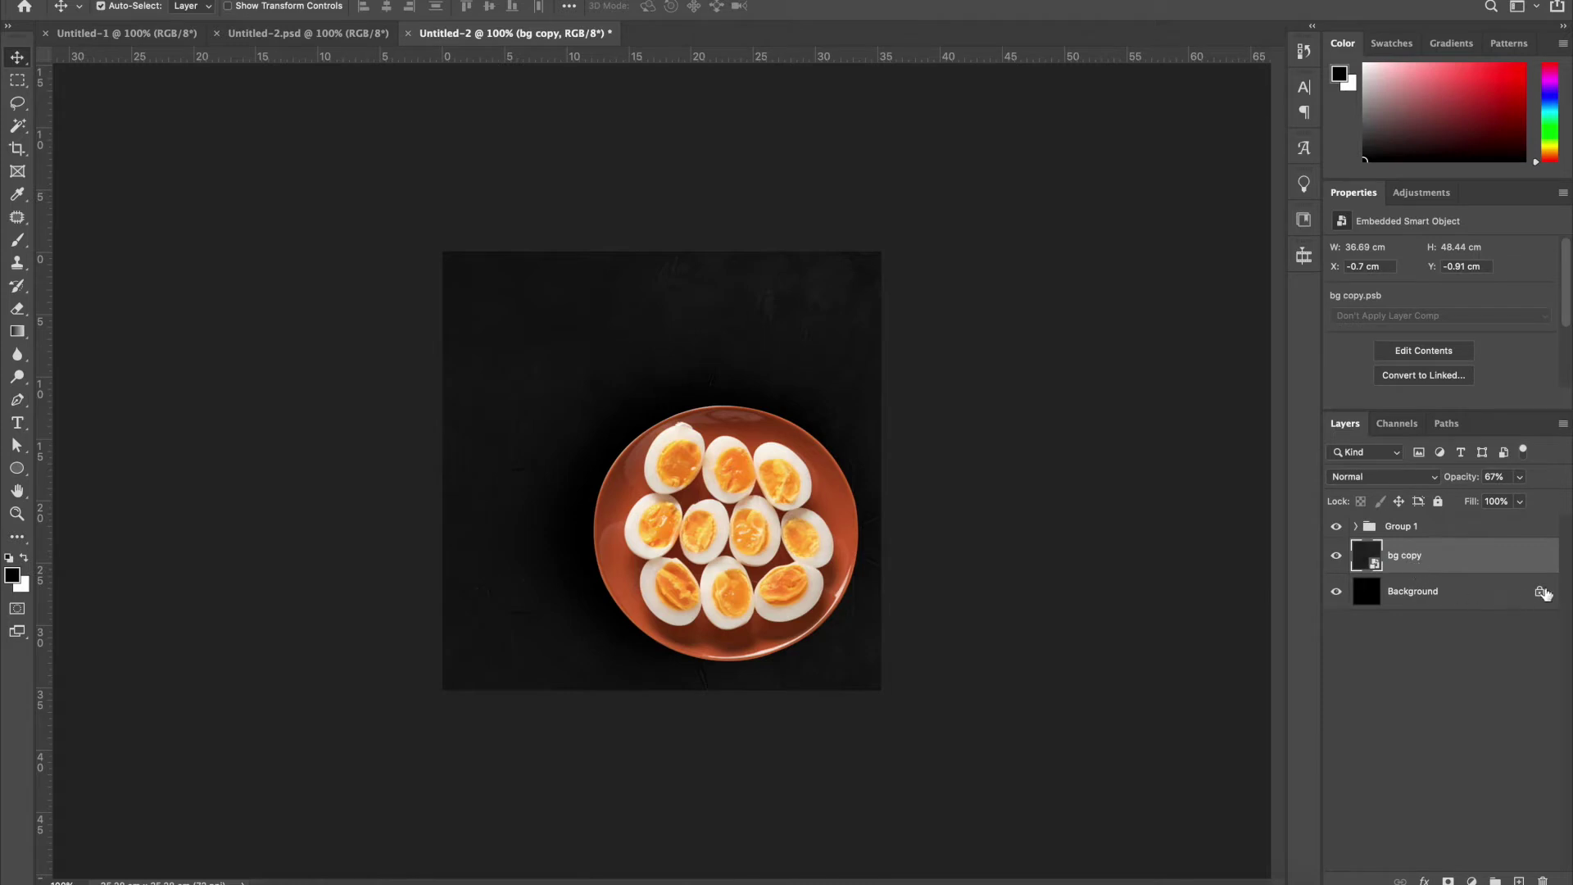
pyautogui.doubleClick(1544, 593)
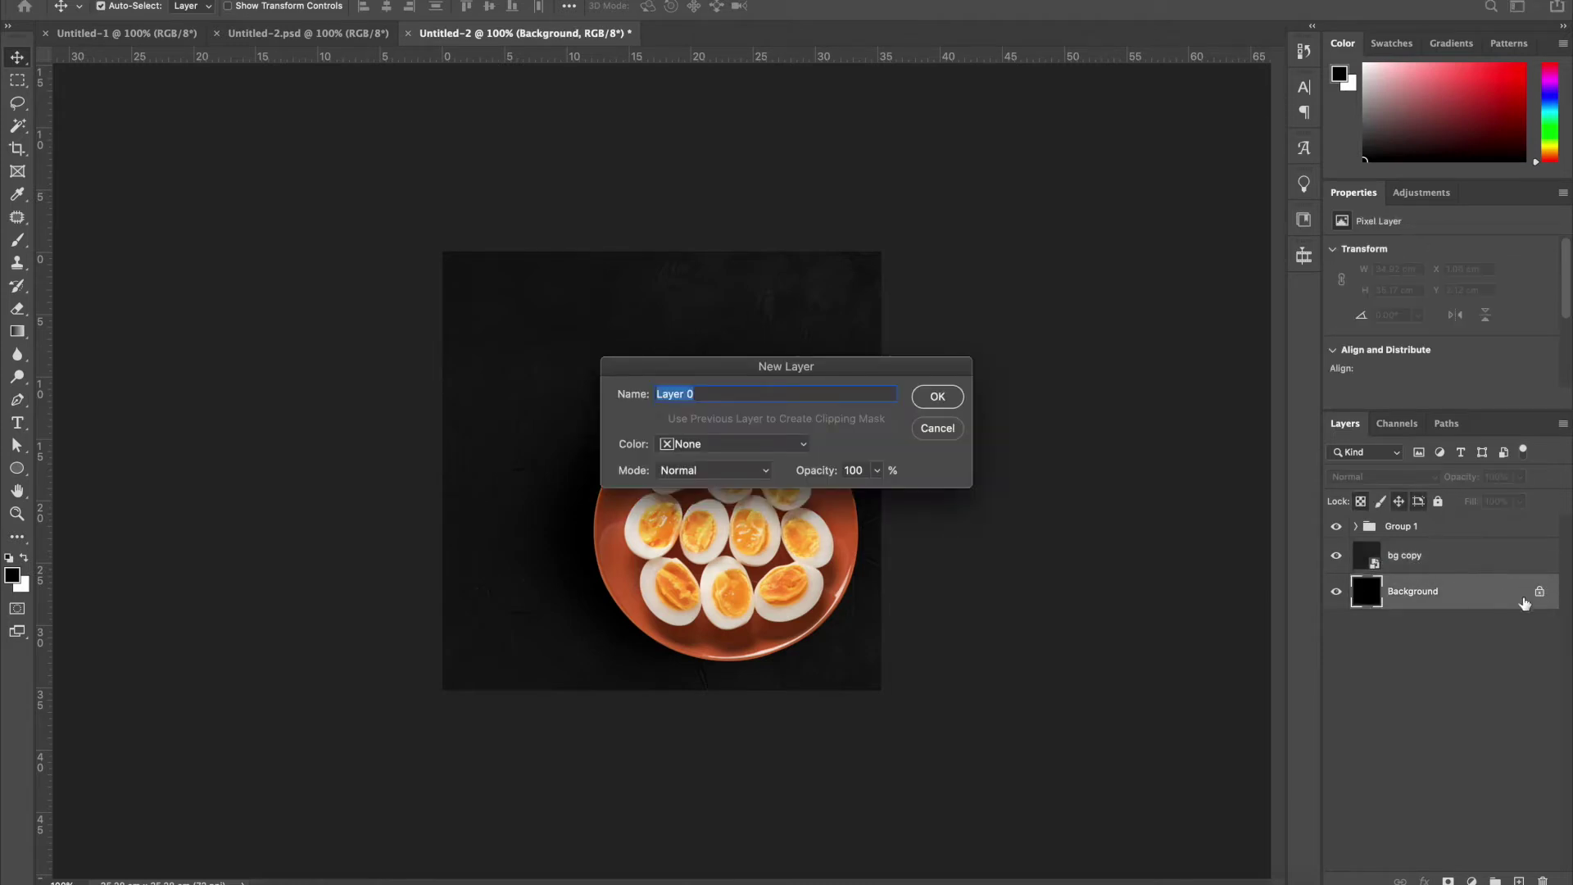
pyautogui.press('Return')
pyautogui.keyDown('shift'); pyautogui.click(1430, 555); pyautogui.keyUp('shift')
pyautogui.hotkey('ctrl', 'g')
pyautogui.doubleClick(1402, 549)
pyautogui.write('B')
pyautogui.press('Return')
pyautogui.click(1438, 501)
# Rename Group 1 to Egg and set the Move tool's Auto-Select to Group
pyautogui.doubleClick(1402, 531)
pyautogui.write('Egg')
pyautogui.press('Return')
pyautogui.click(1186, 494)
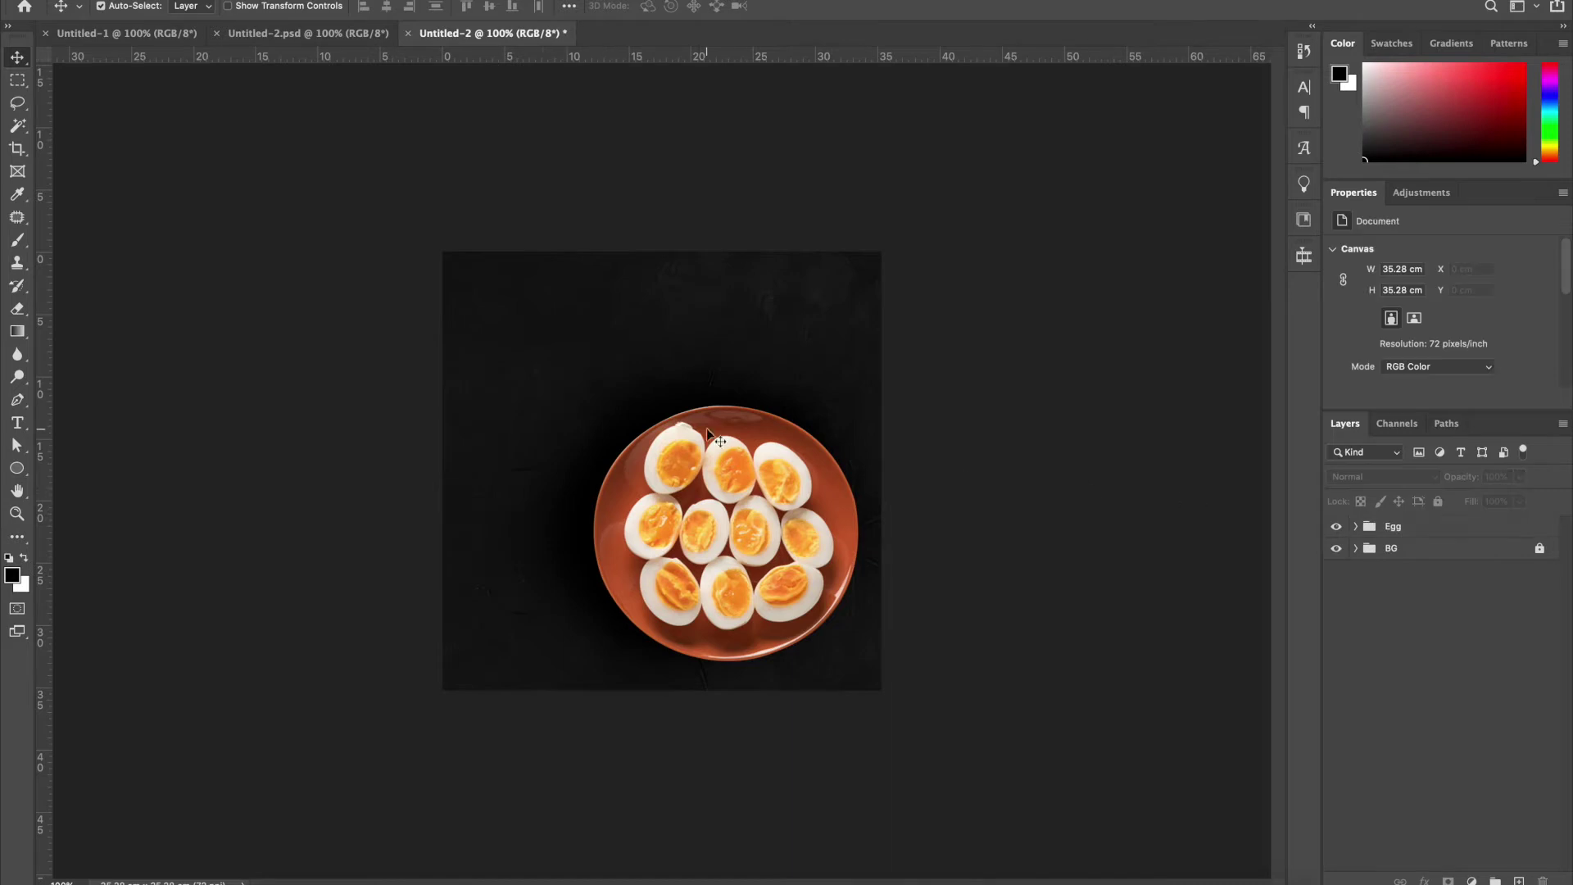
pyautogui.click(194, 16)
pyautogui.click(190, 8)
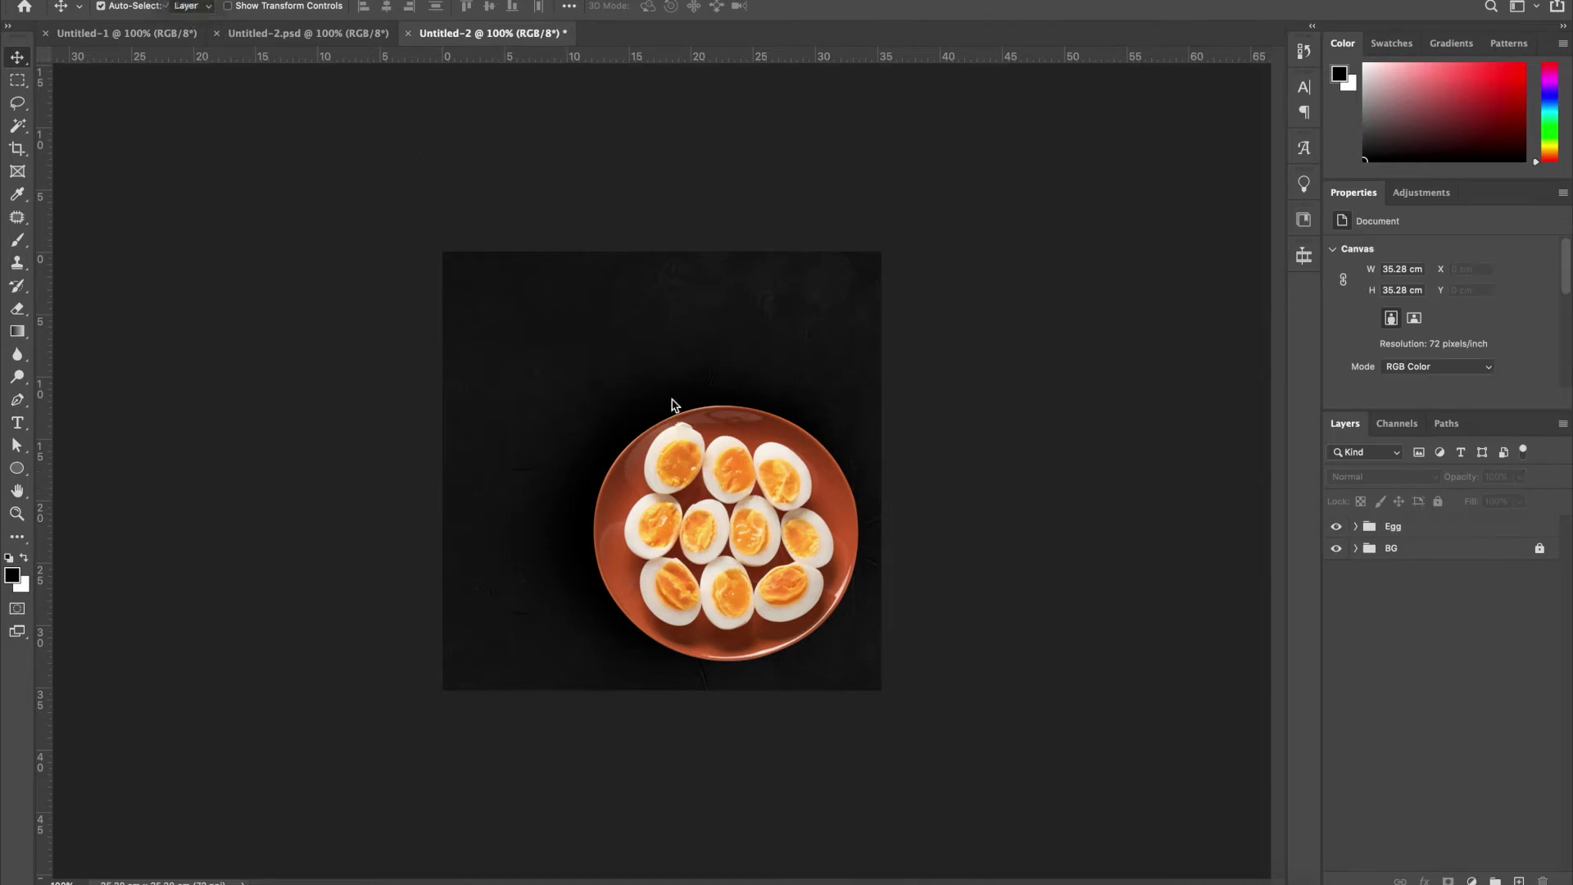
# Start a new text layer on the canvas and clear its placeholder text
pyautogui.press('t')
pyautogui.click(602, 343)
pyautogui.press('BackSpace')
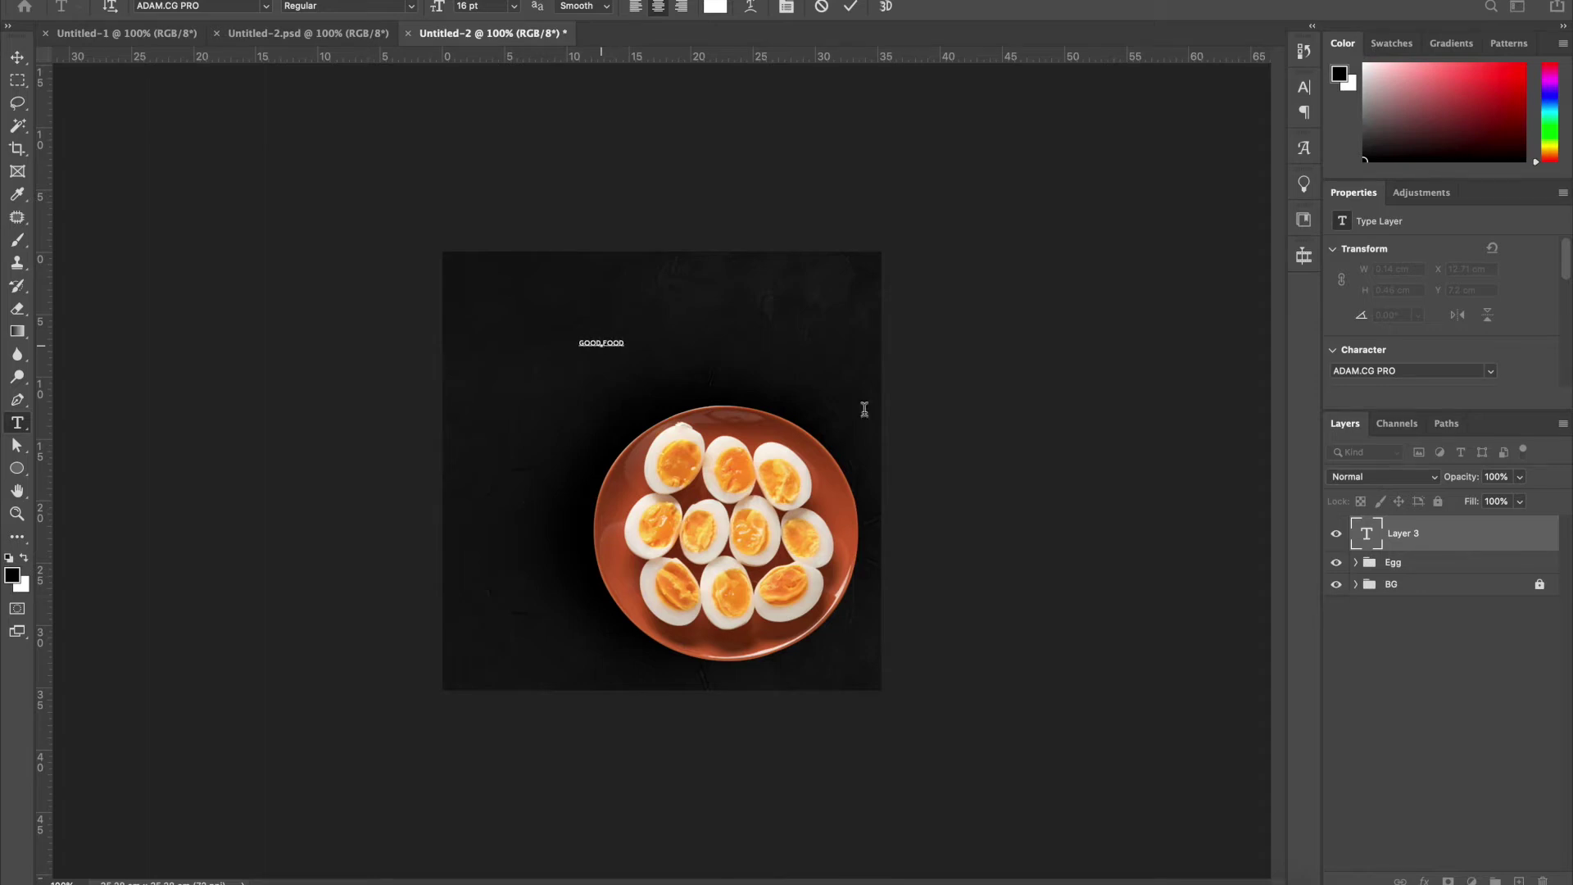
# Scale the GOOD FOOD text up and shift it left
pyautogui.hotkey('ctrl', 't')
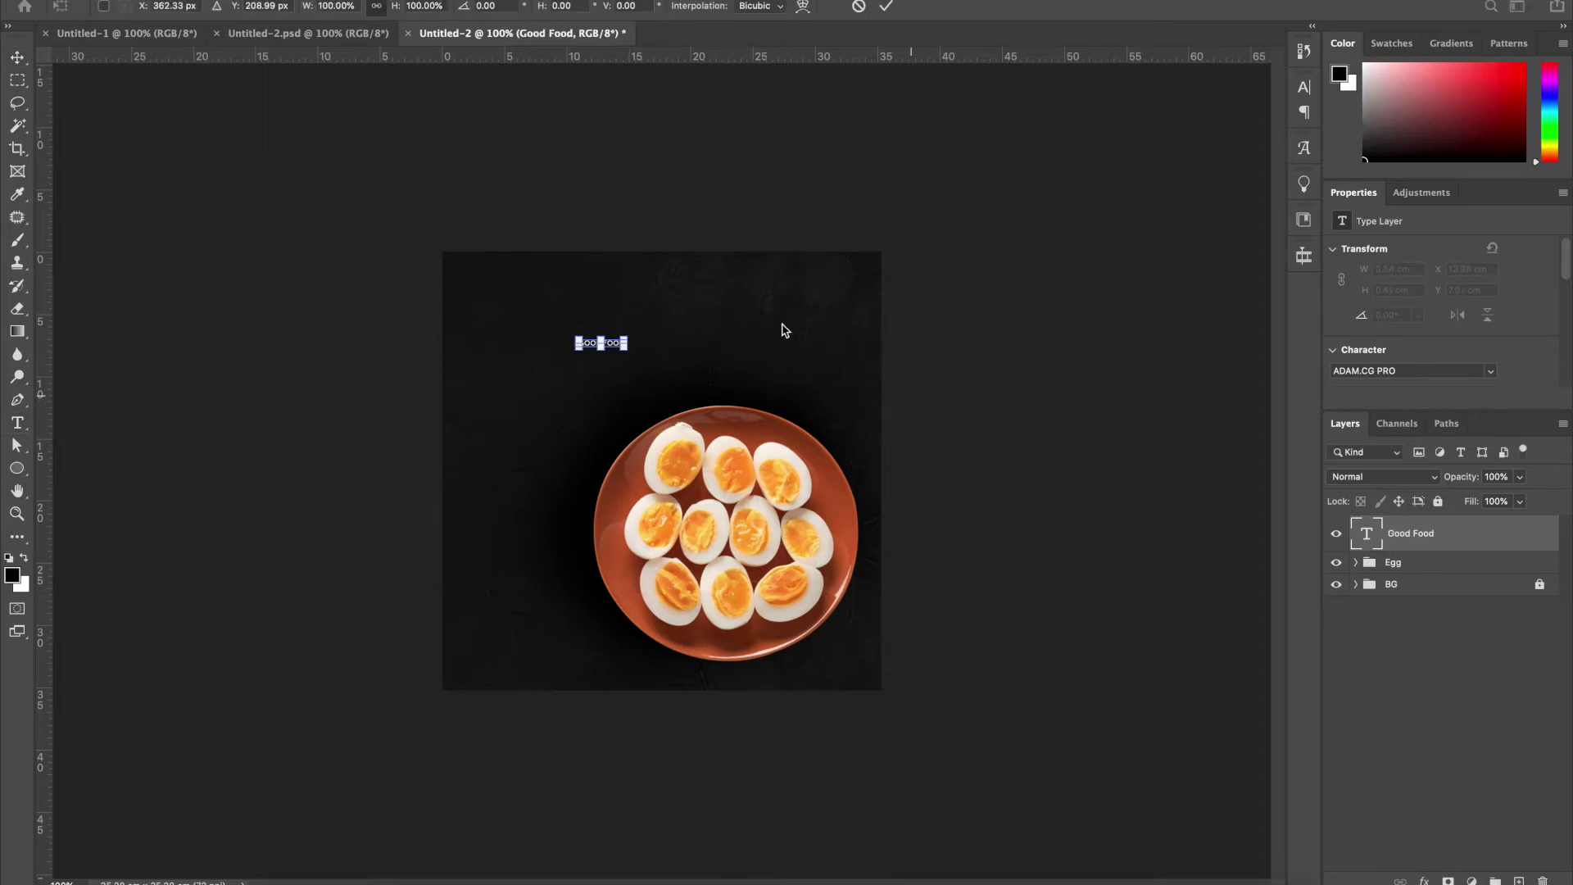
pyautogui.moveTo(626, 331); pyautogui.dragTo(886, 278)
pyautogui.press('Return')
pyautogui.moveTo(764, 321); pyautogui.dragTo(687, 335)
# Change the F to M so it reads GOOD MOOD, then position the headline above the plate
pyautogui.doubleClick(677, 334)
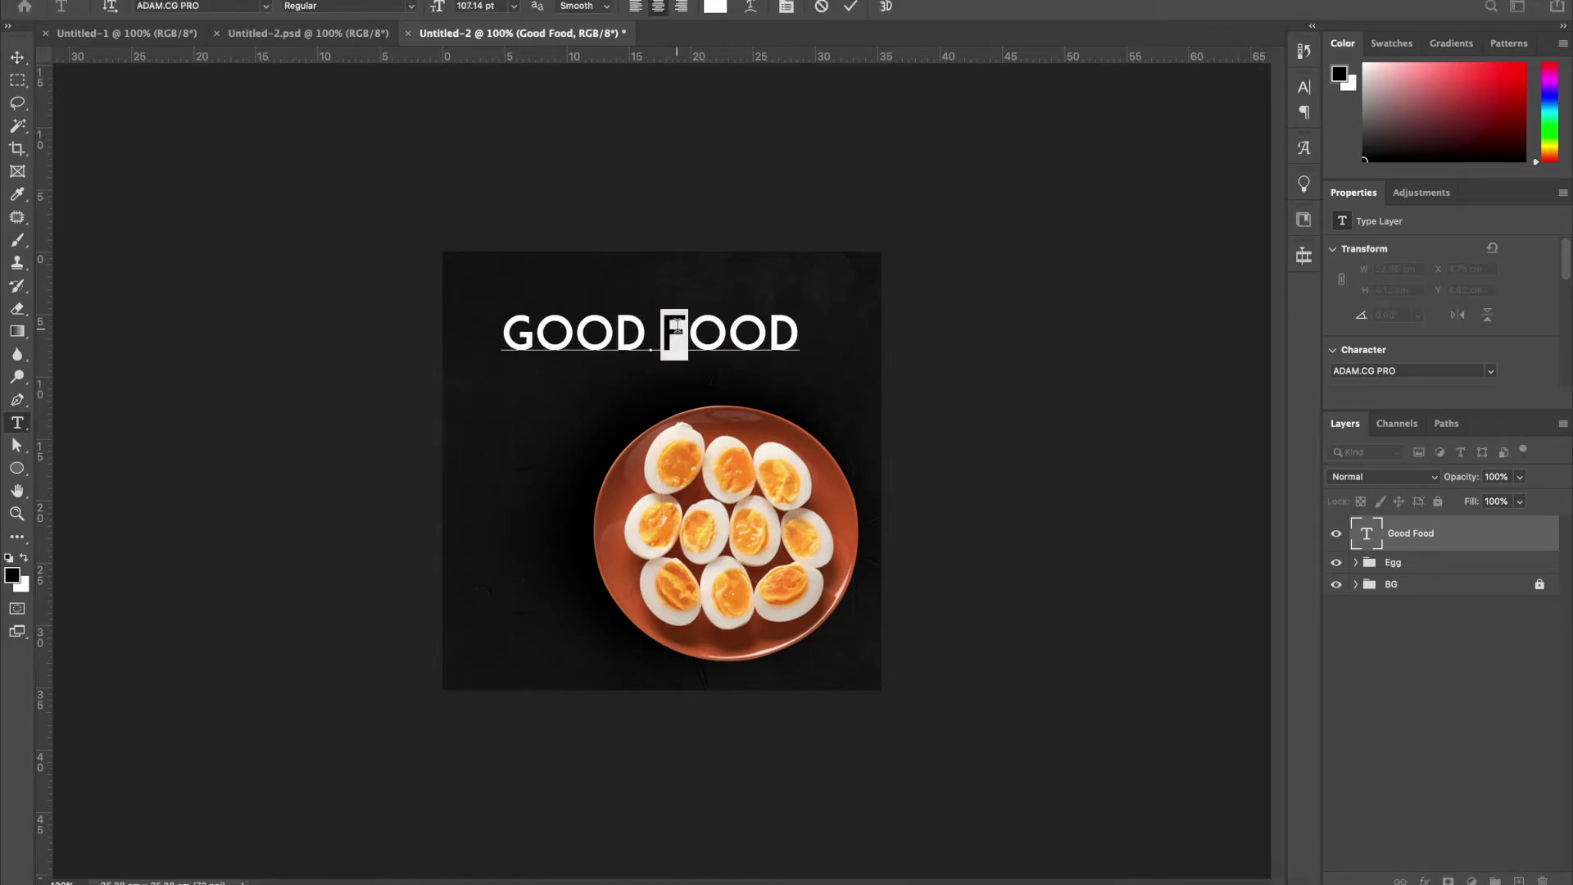
pyautogui.write('M')
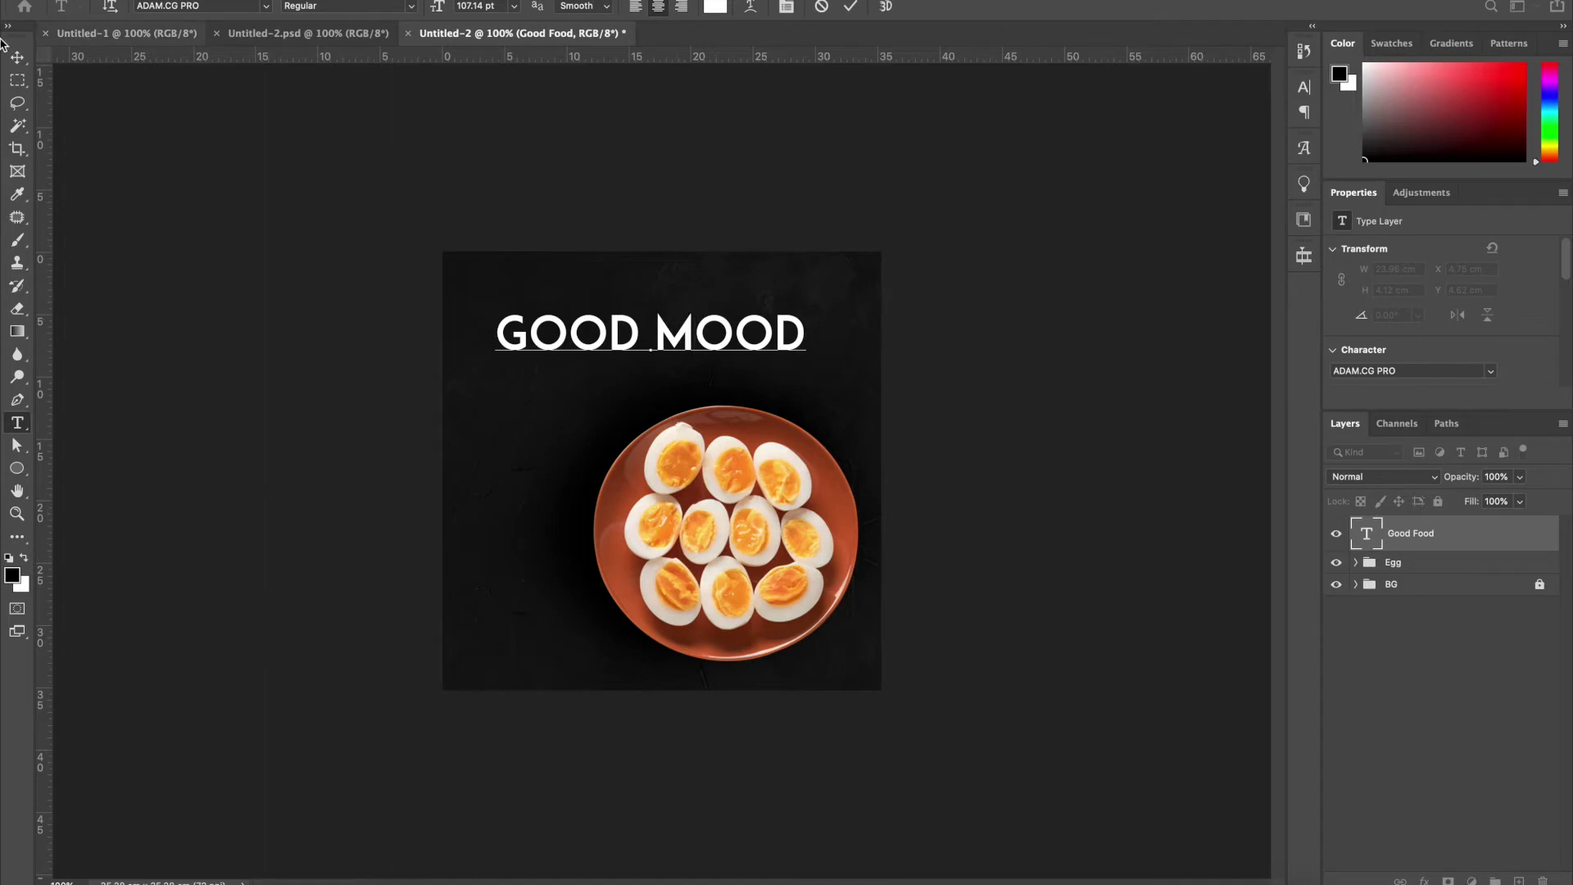
pyautogui.click(17, 59)
pyautogui.moveTo(589, 334); pyautogui.dragTo(571, 313)
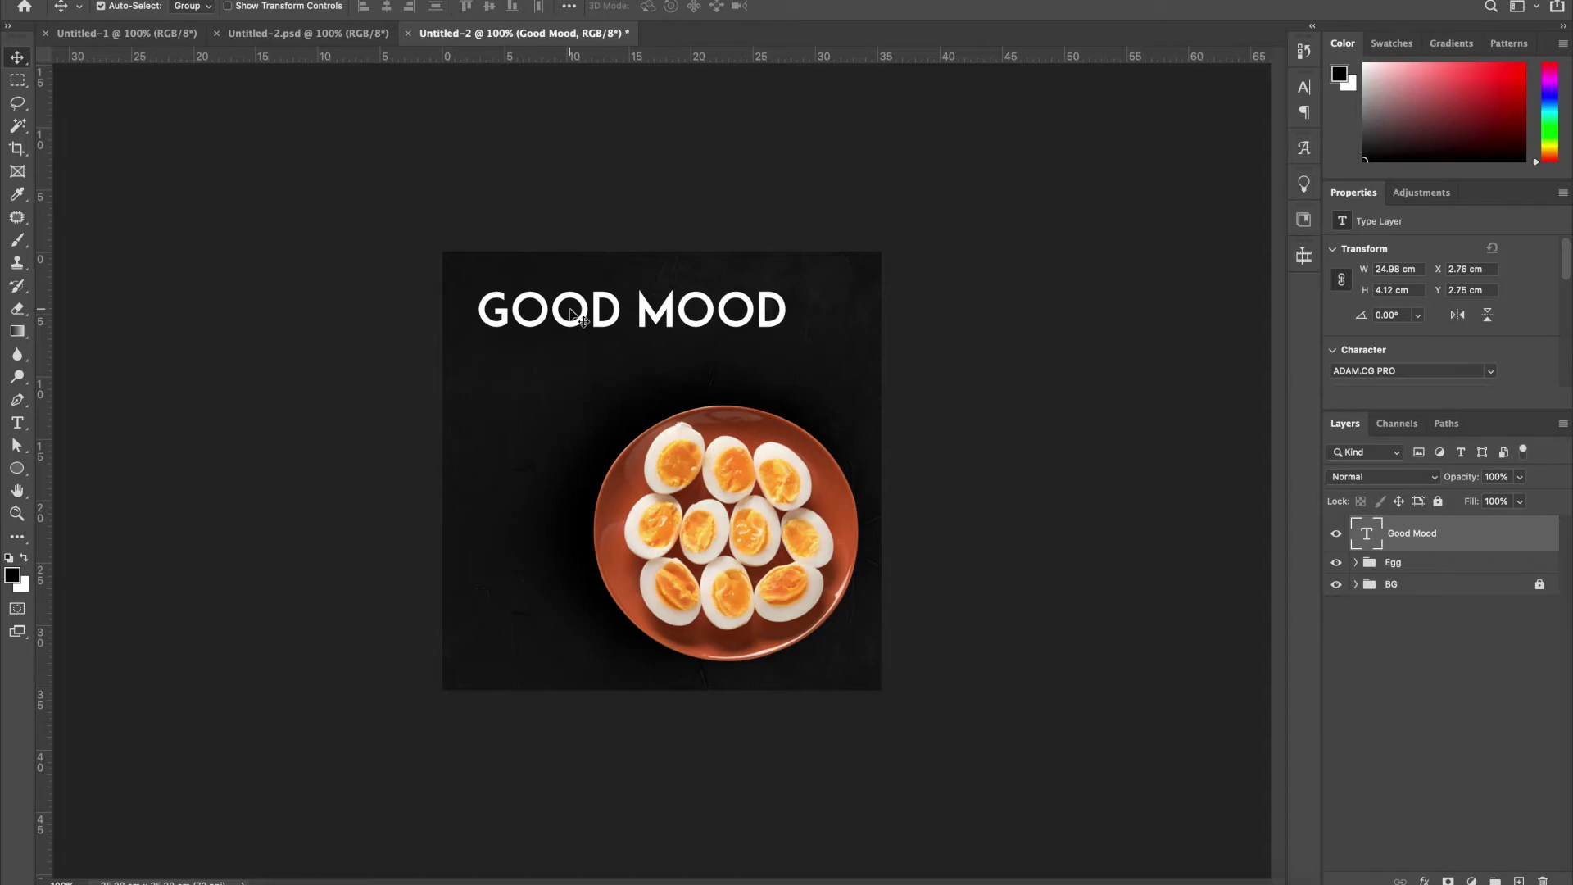
pyautogui.doubleClick(572, 310)
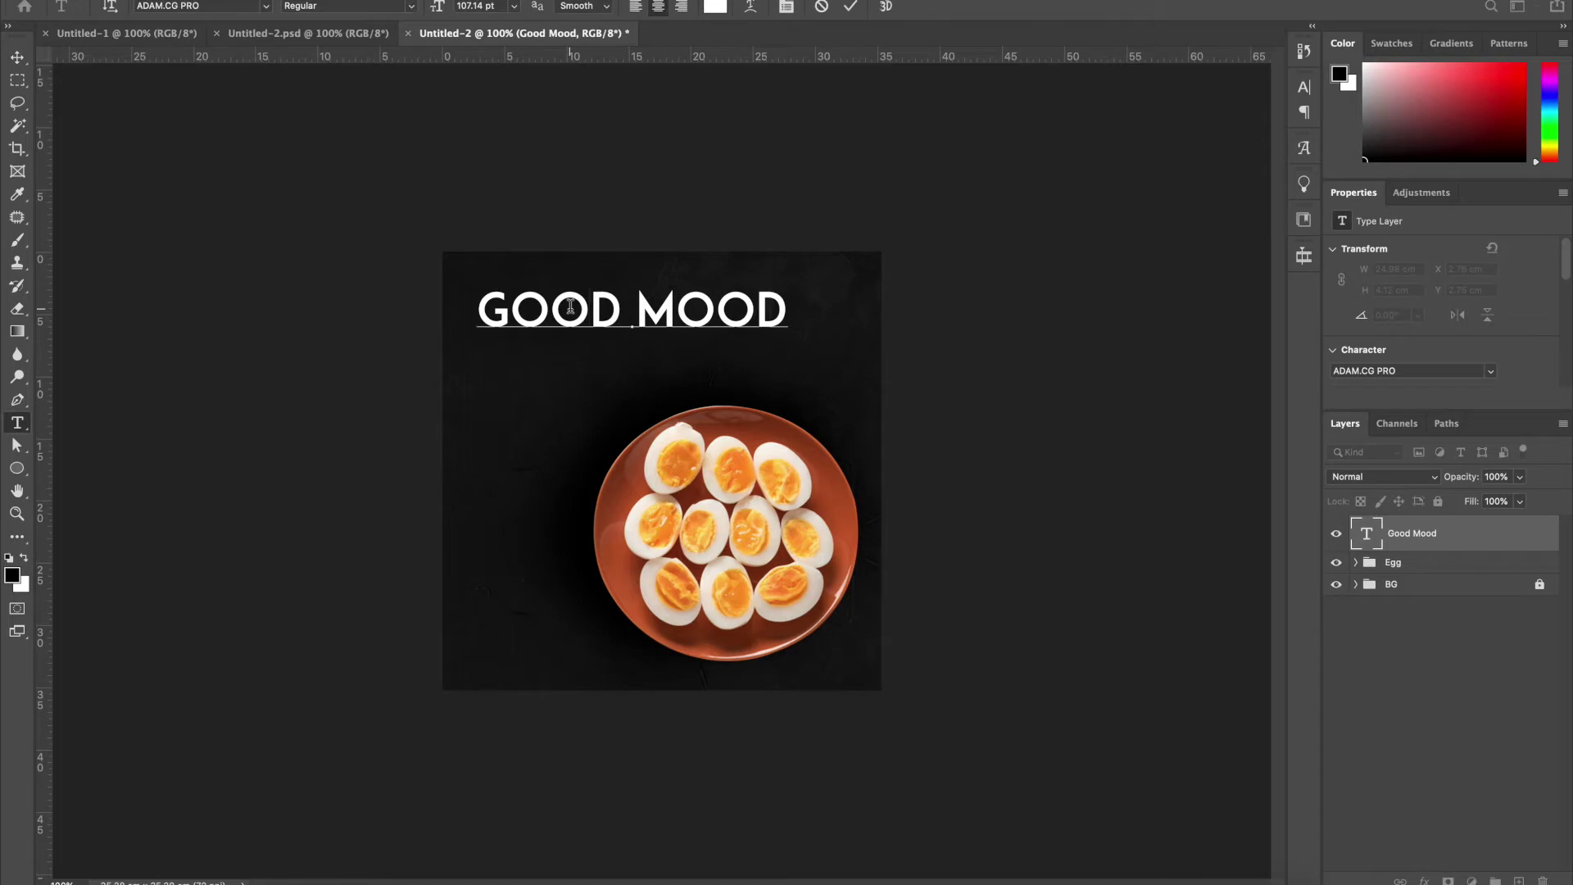
pyautogui.hotkey('ctrl', 'a')
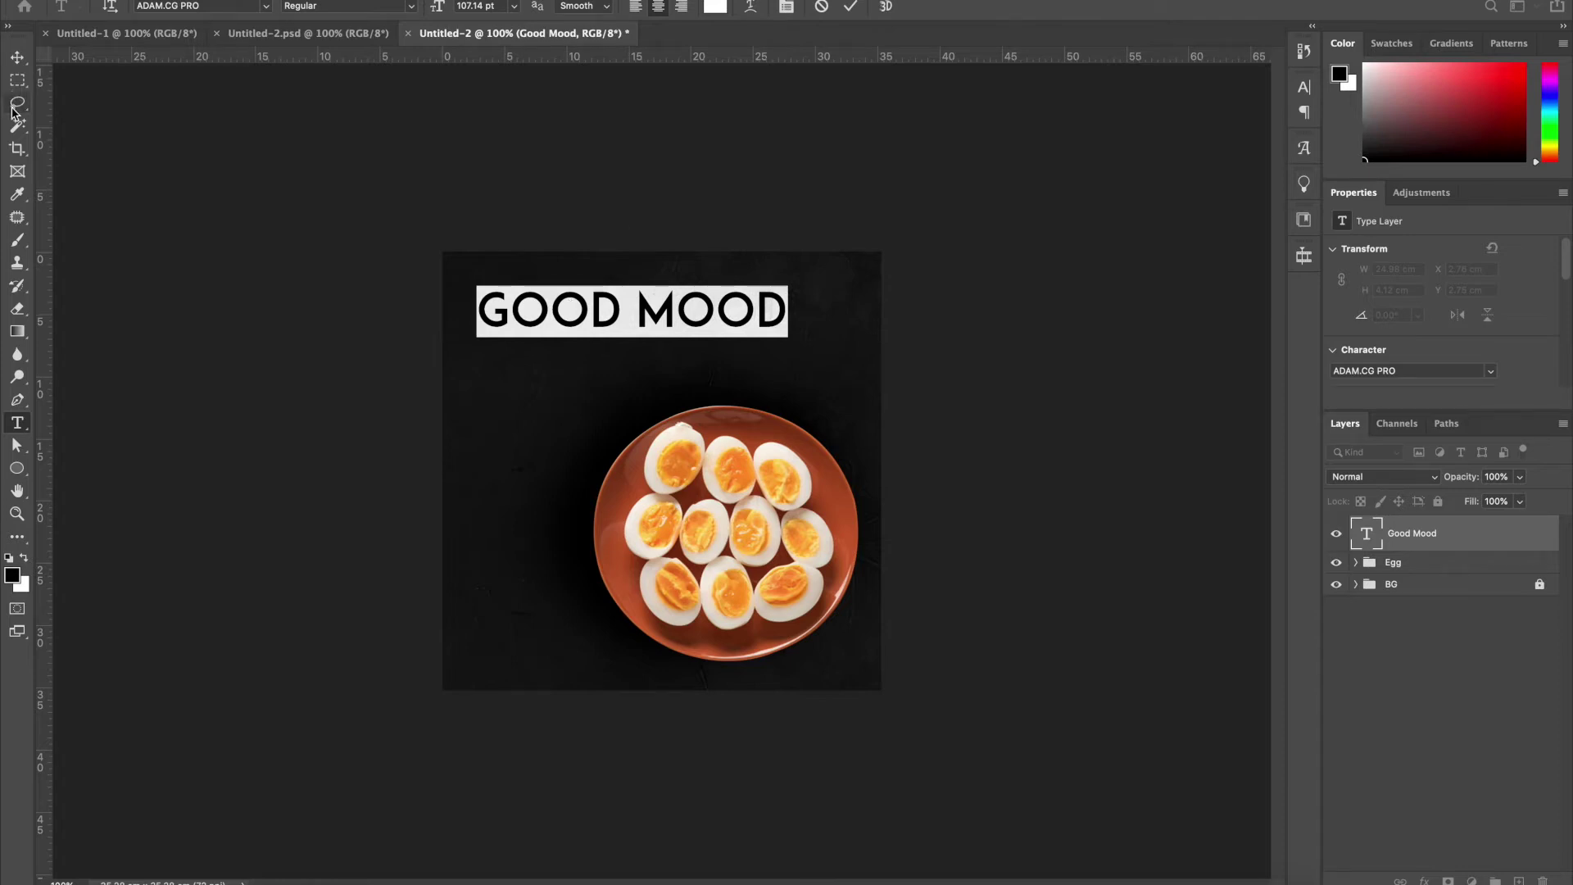
pyautogui.click(18, 57)
pyautogui.moveTo(688, 312); pyautogui.dragTo(692, 323)
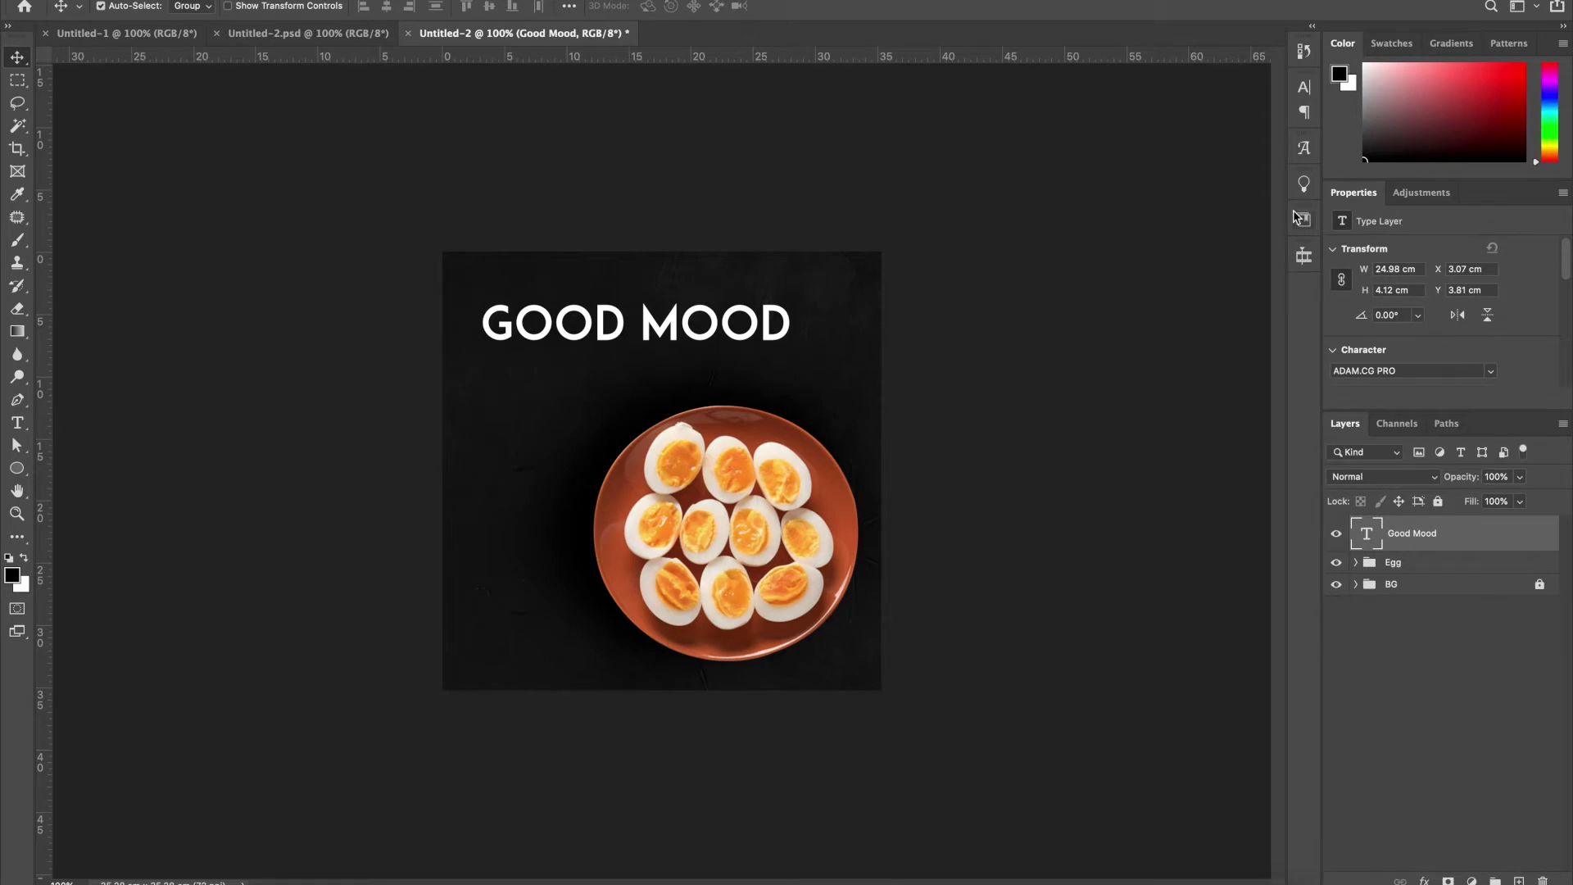
# Set the headline font to Phosphate Inline in the Character panel
pyautogui.click(1304, 86)
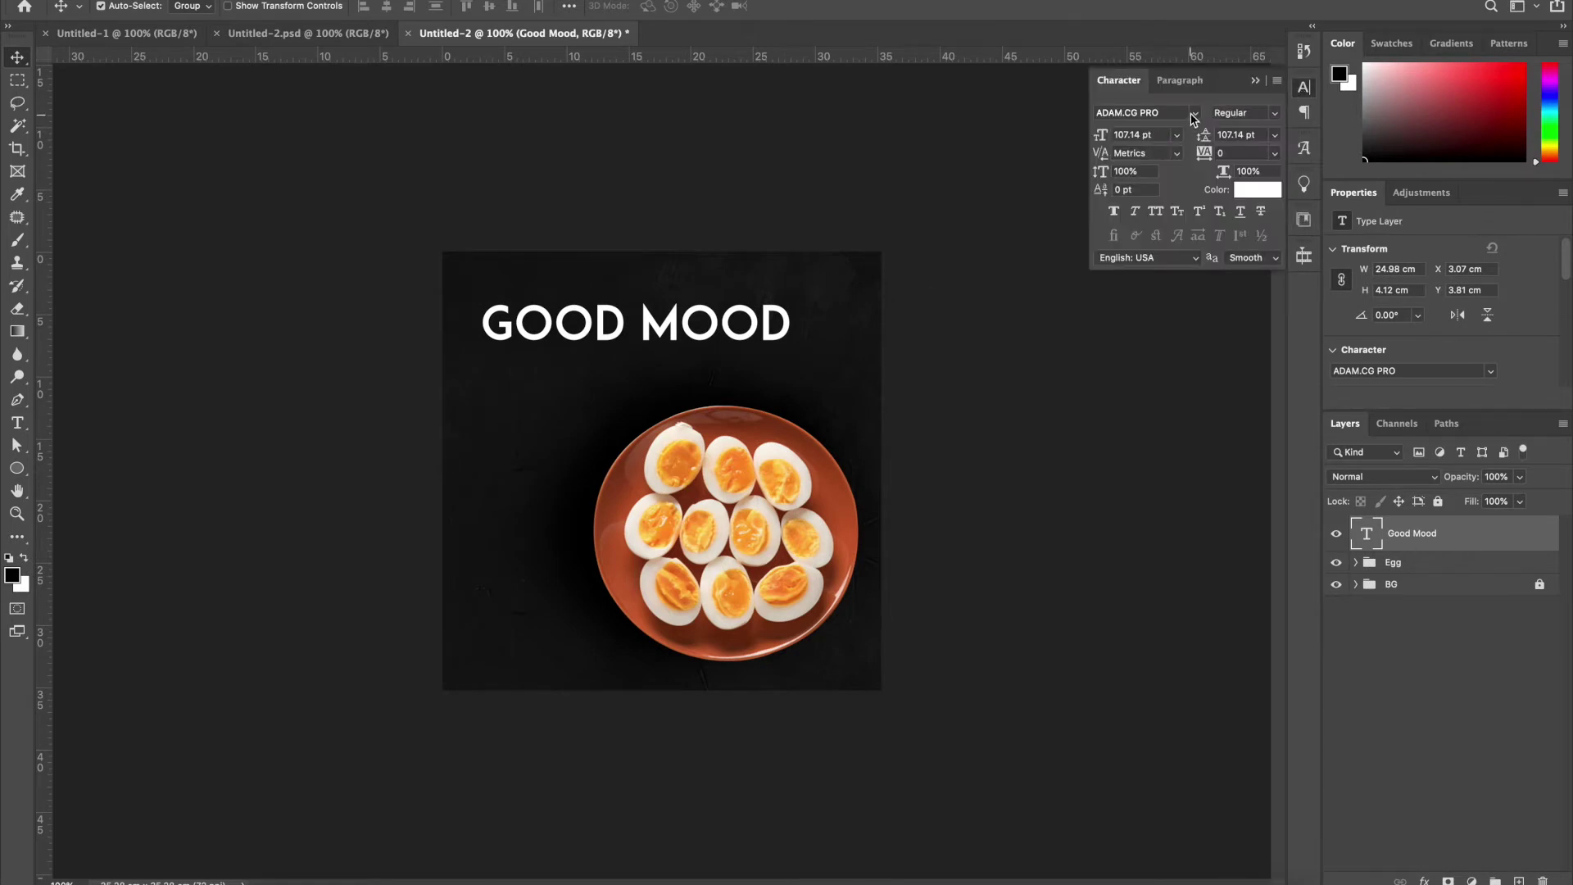
pyautogui.click(1193, 115)
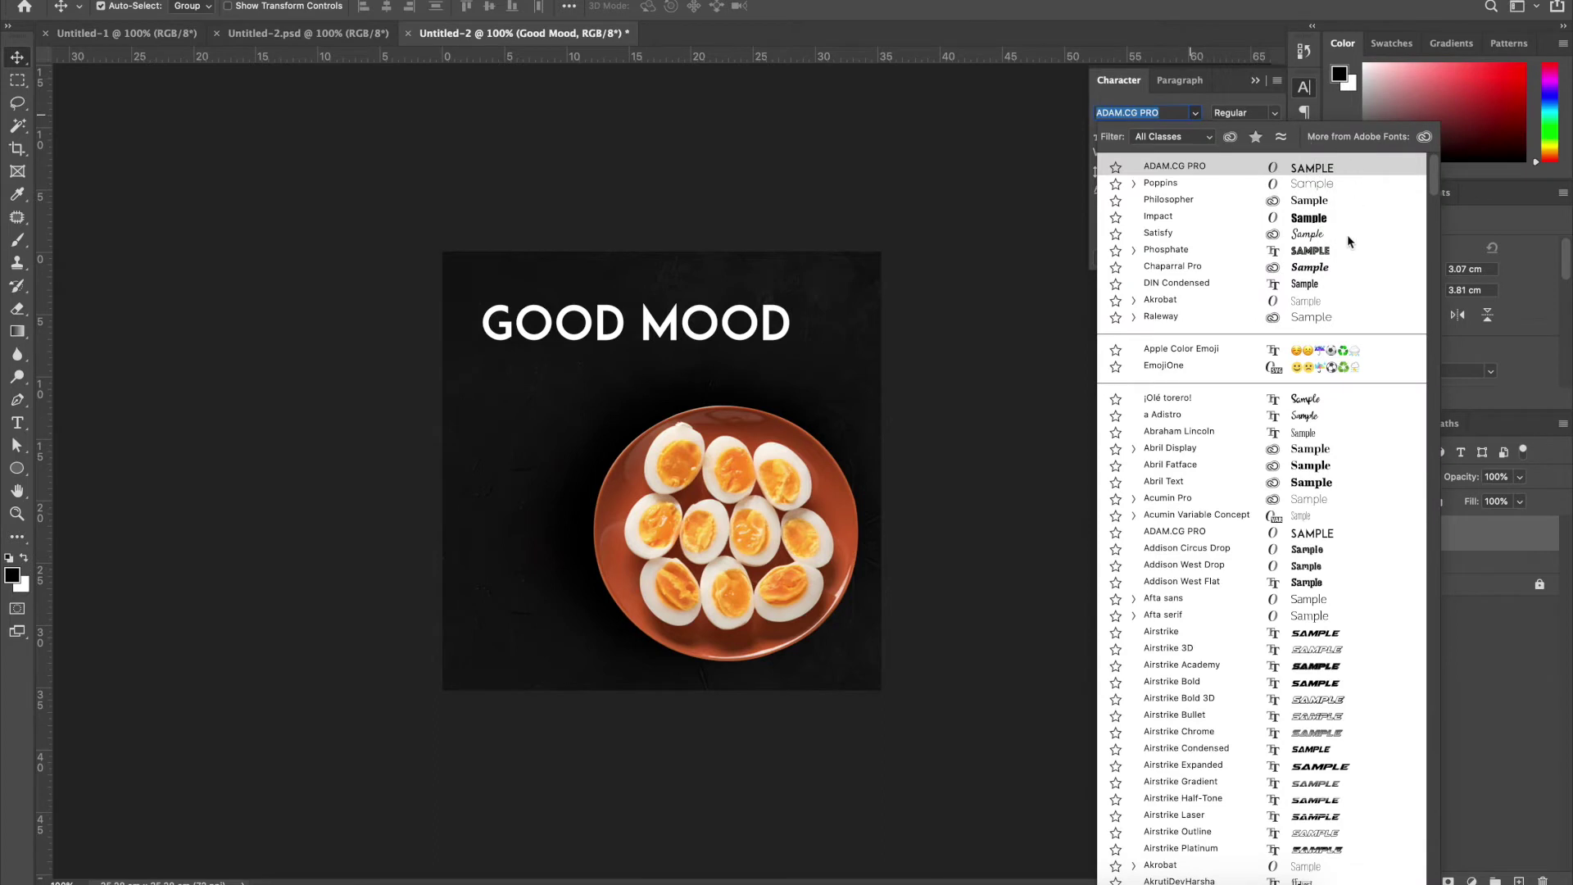
pyautogui.press('Down')
pyautogui.press('Down')
pyautogui.press('Down')
pyautogui.press('Down')
pyautogui.press('Down')
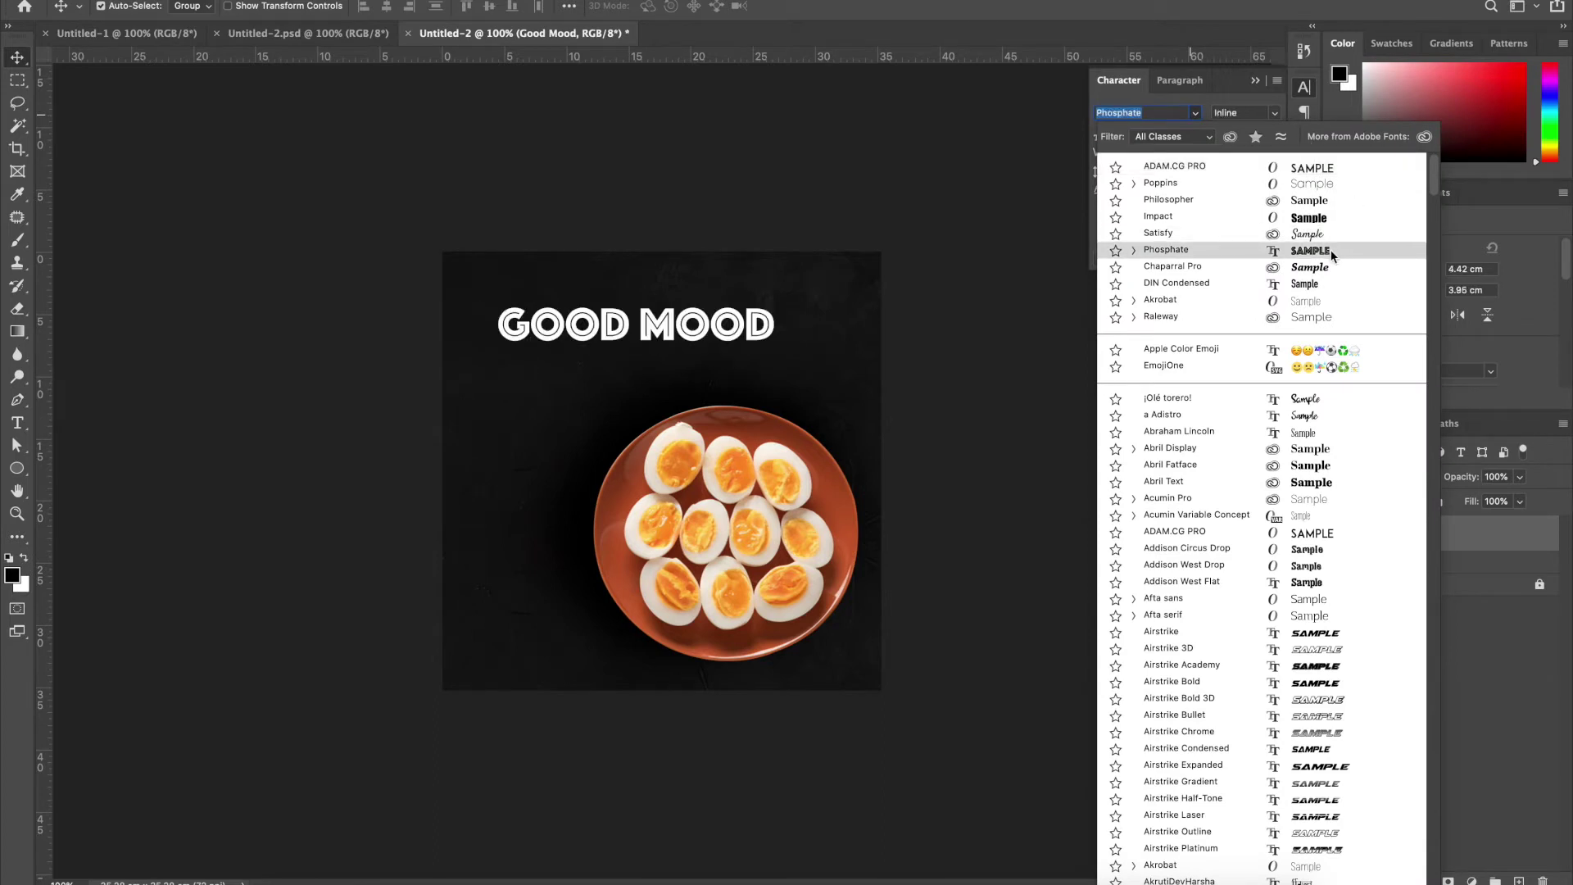
pyautogui.press('Return')
# Break the headline onto two lines before MOOD and left-align it
pyautogui.press('t')
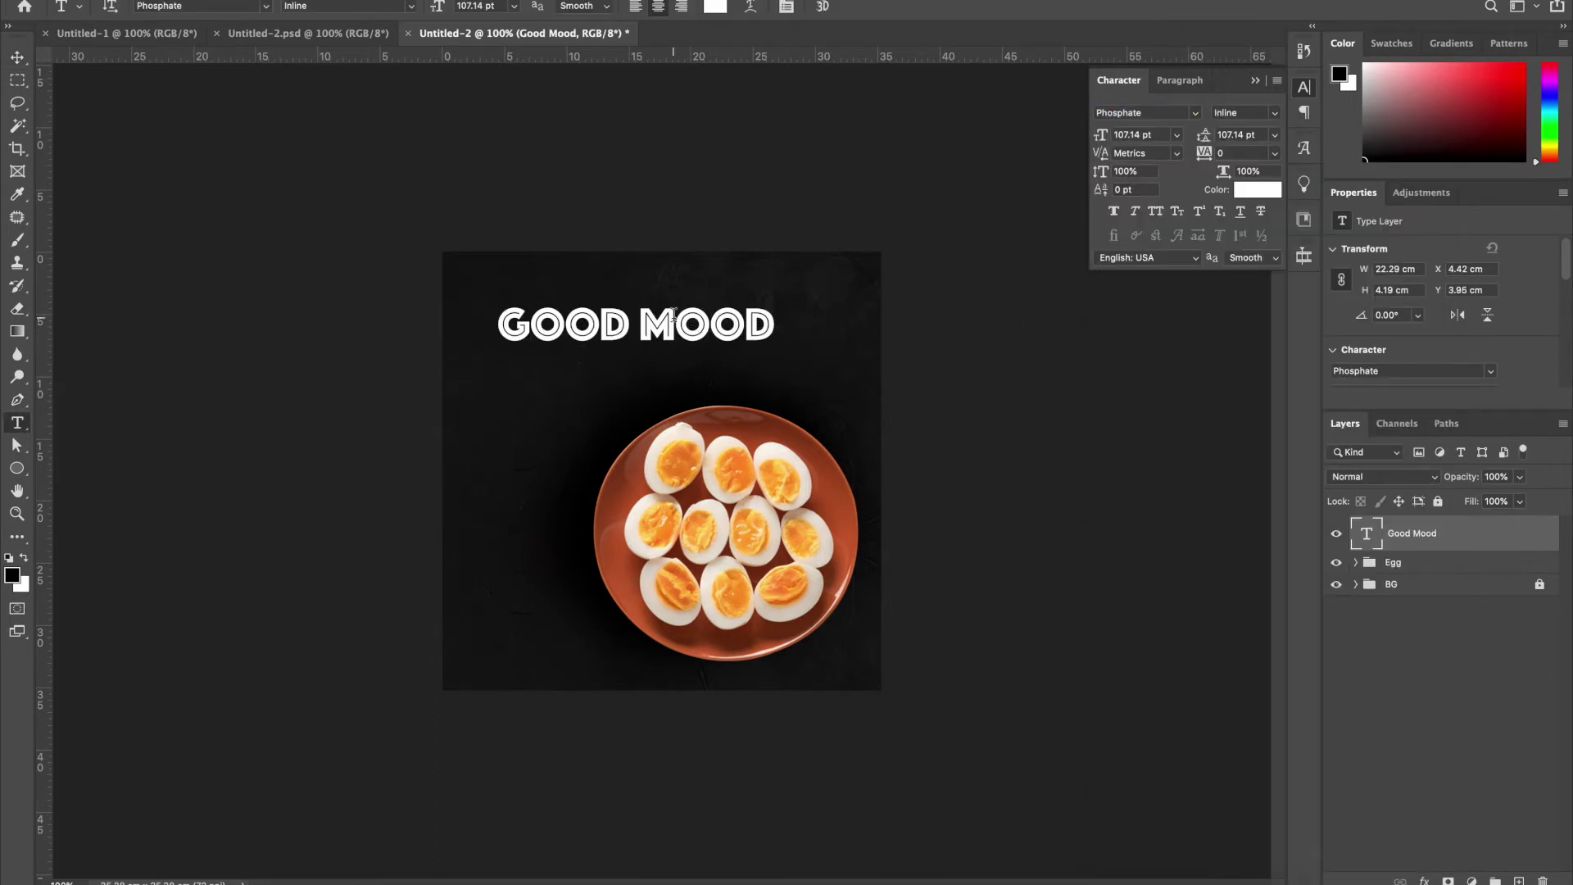
pyautogui.click(645, 323)
pyautogui.press('Return')
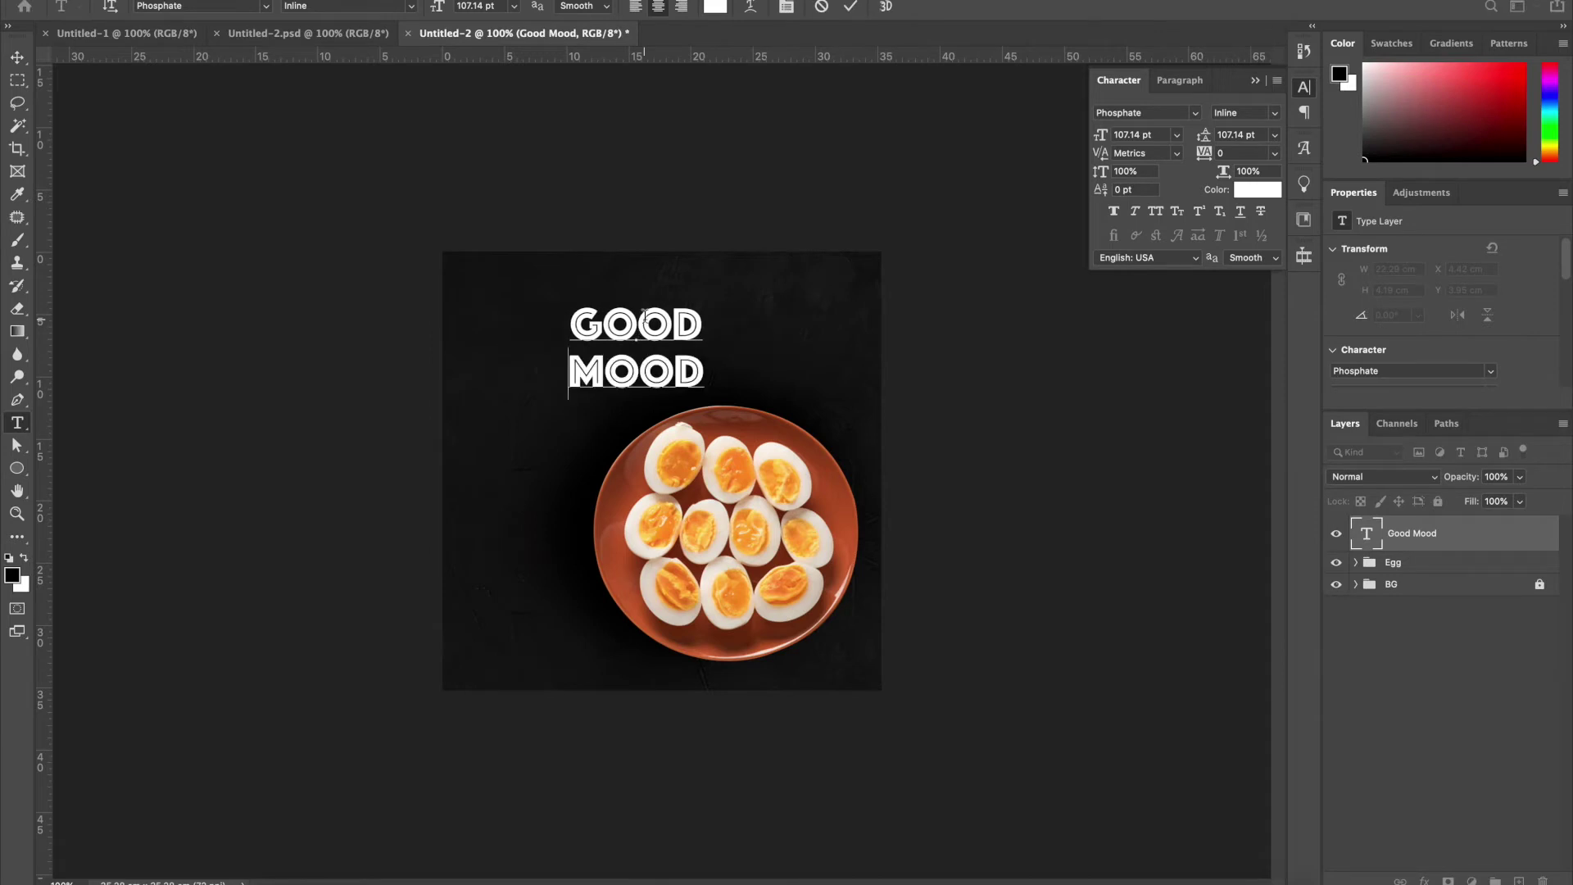
pyautogui.hotkey('ctrl', 'a')
pyautogui.hotkey('ctrl', 'shift', 'l')
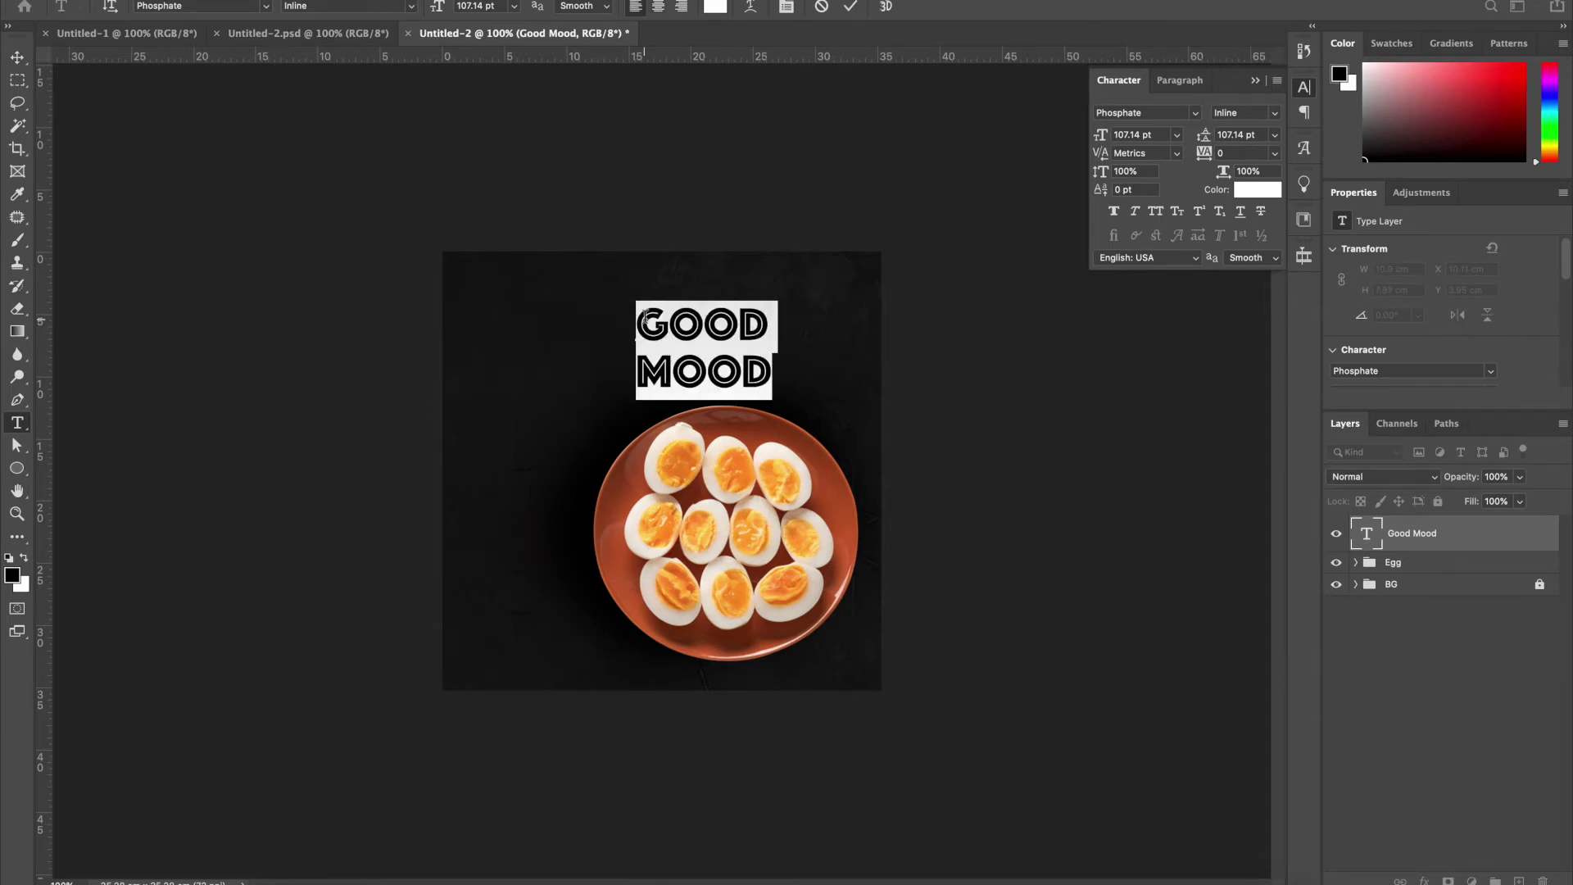
pyautogui.click(18, 59)
# Colour the text yolk orange edbf50 sampled from the egg, then delete the MOOD line
pyautogui.press('t')
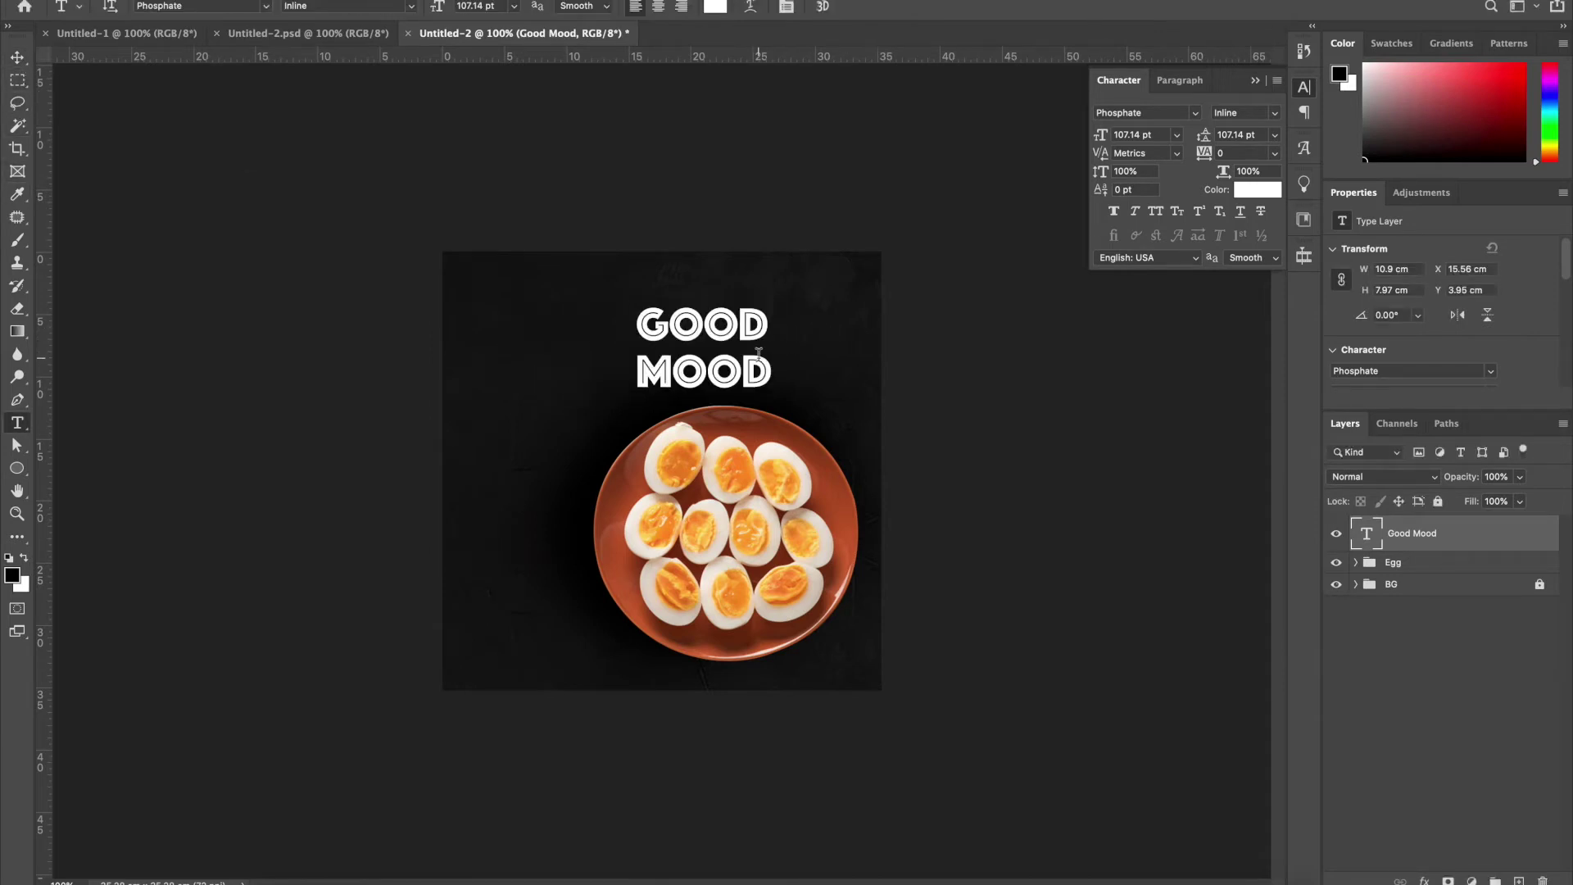
pyautogui.hotkey('ctrl', 'a')
pyautogui.click(1258, 190)
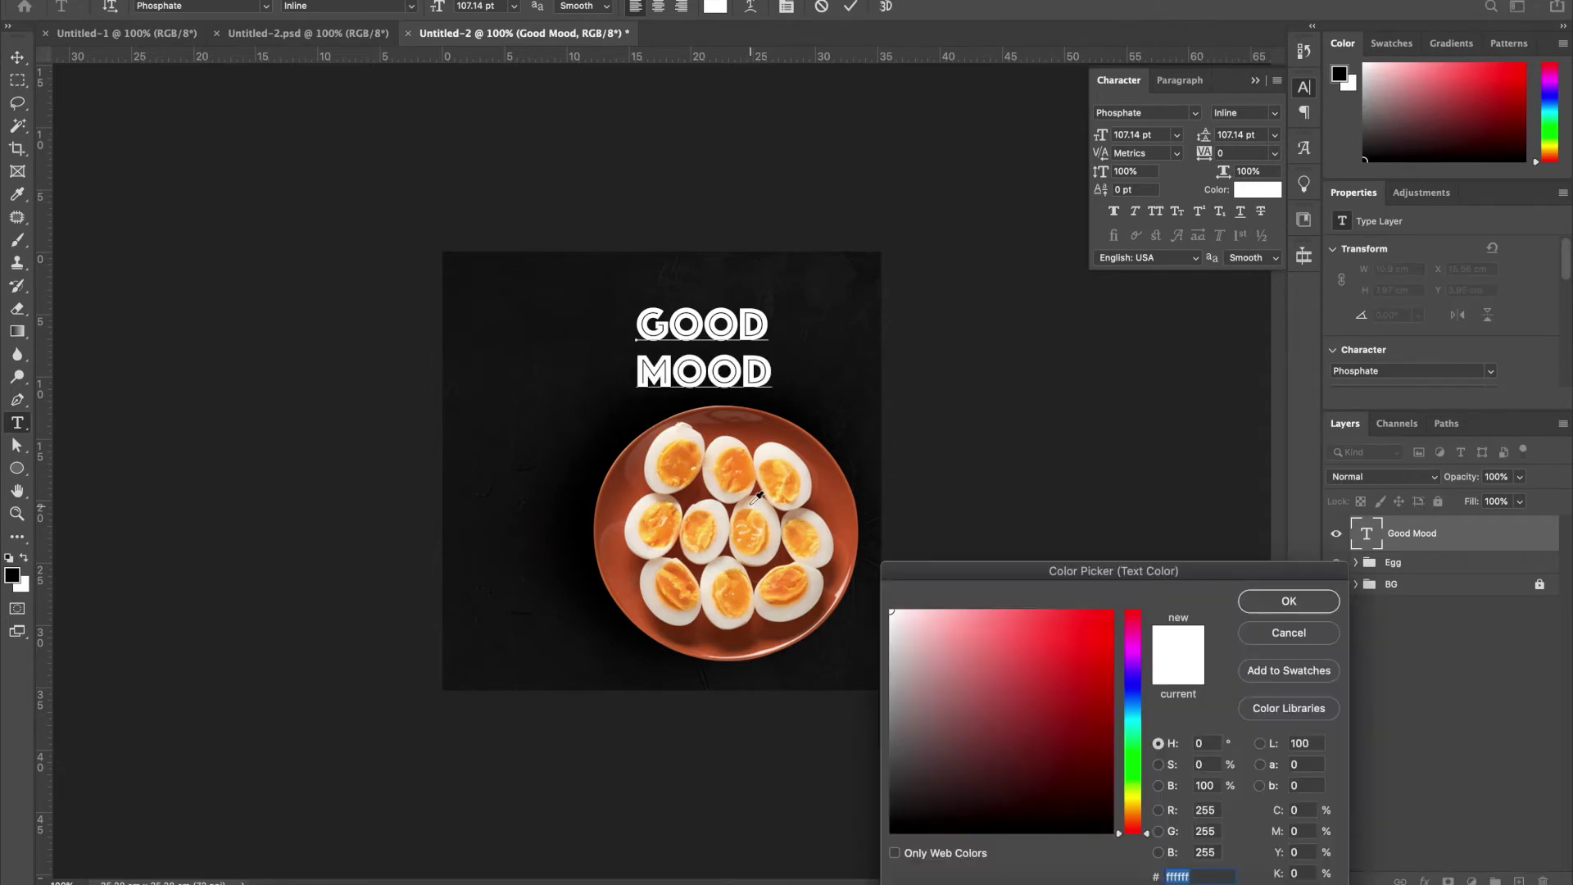
pyautogui.click(774, 472)
pyautogui.click(779, 469)
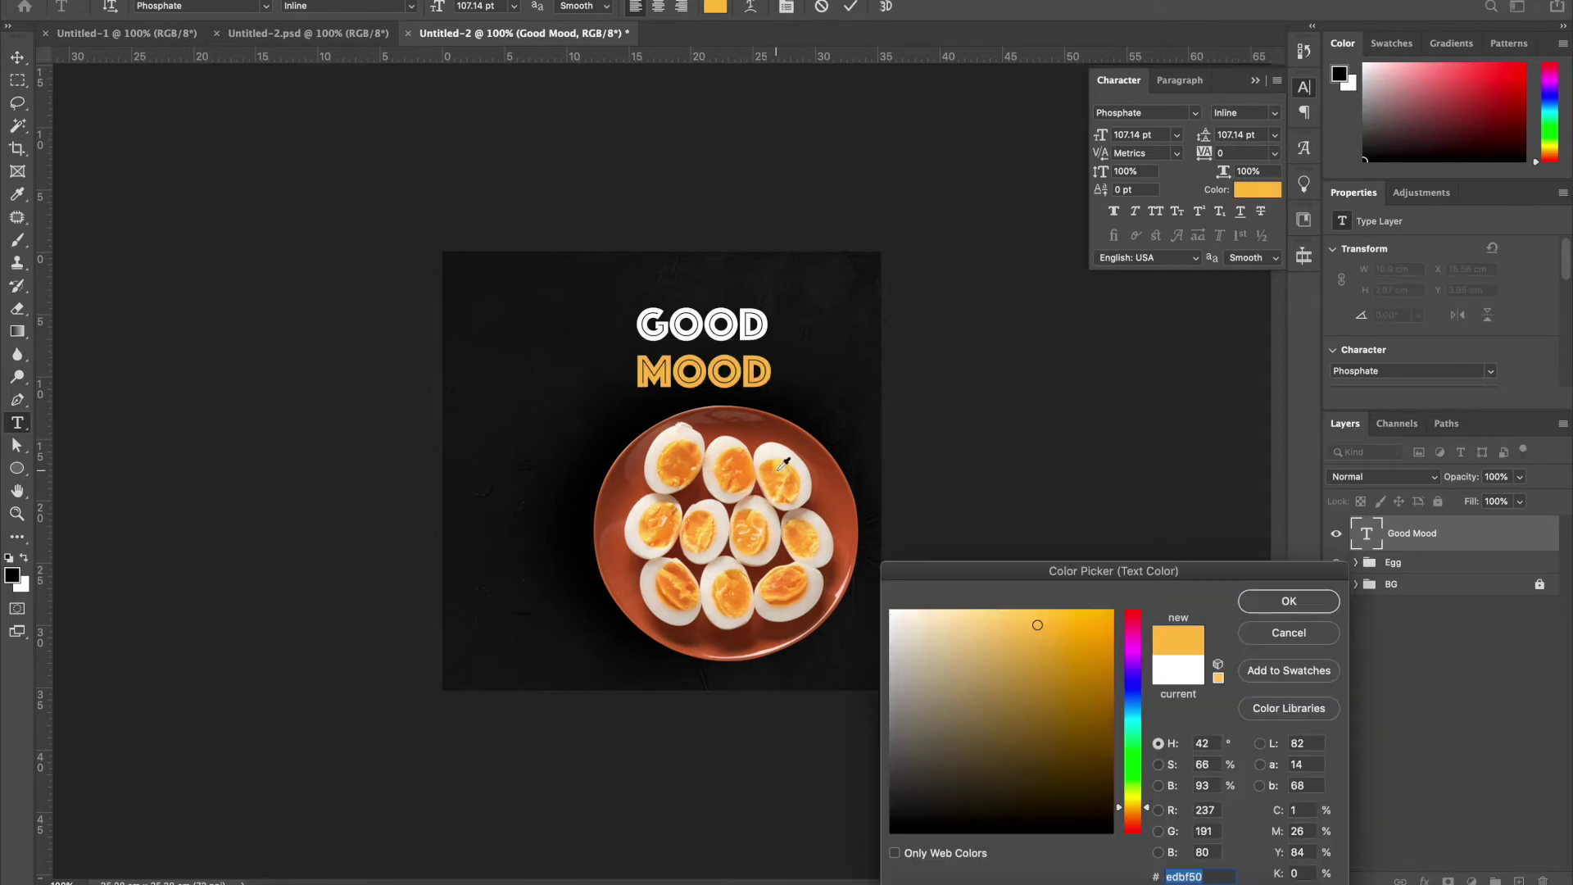
pyautogui.click(1267, 599)
pyautogui.press('BackSpace')
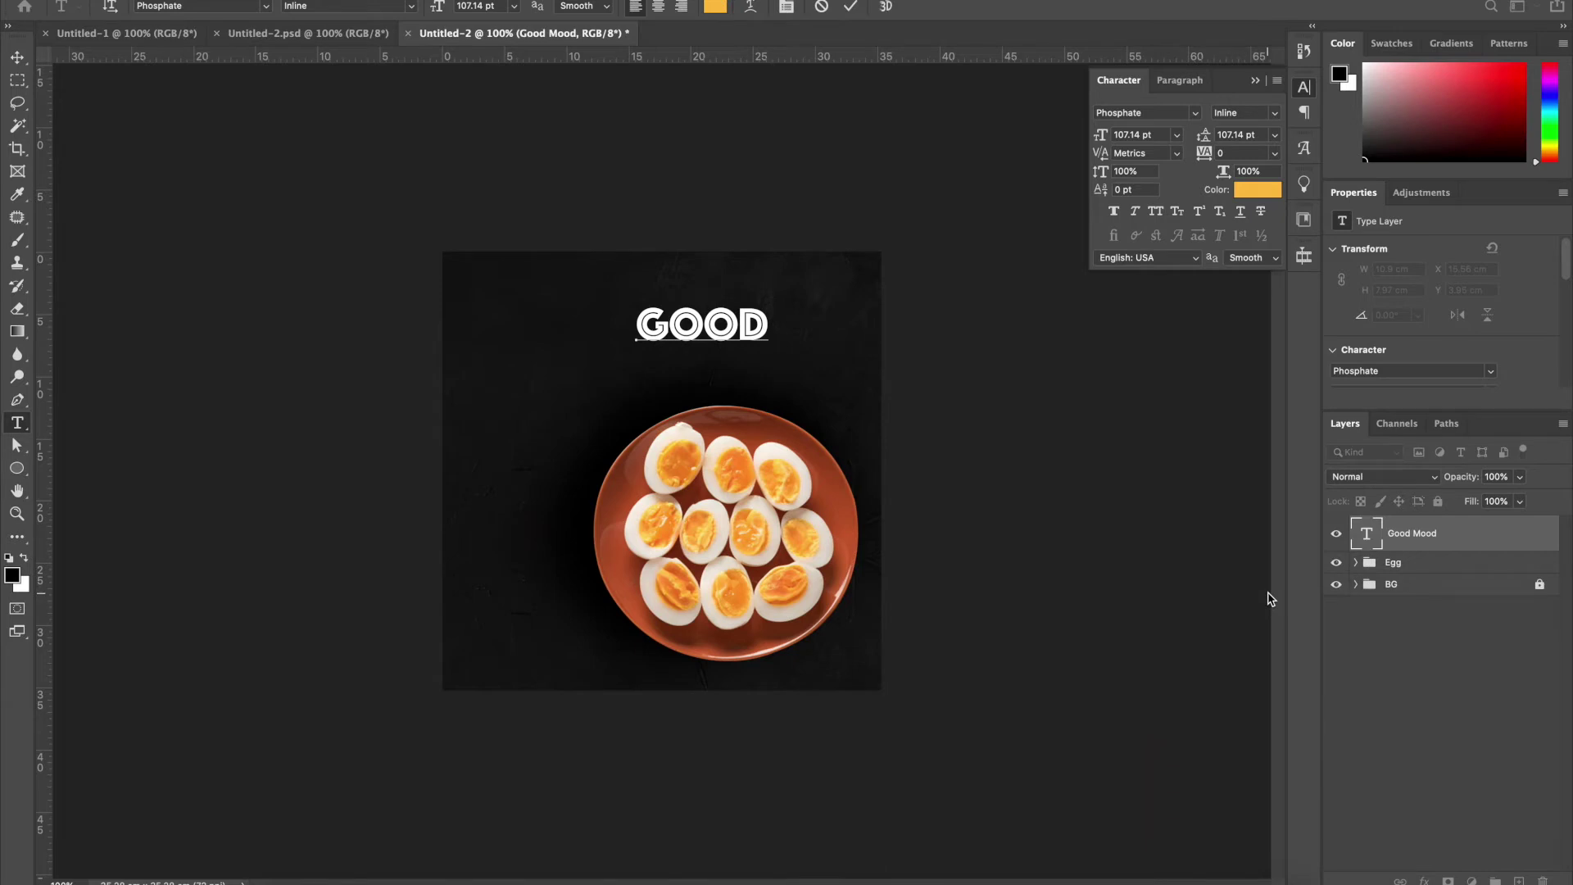
# Duplicate GOOD just below itself and retype the copy as an orange MOOD
pyautogui.click(17, 56)
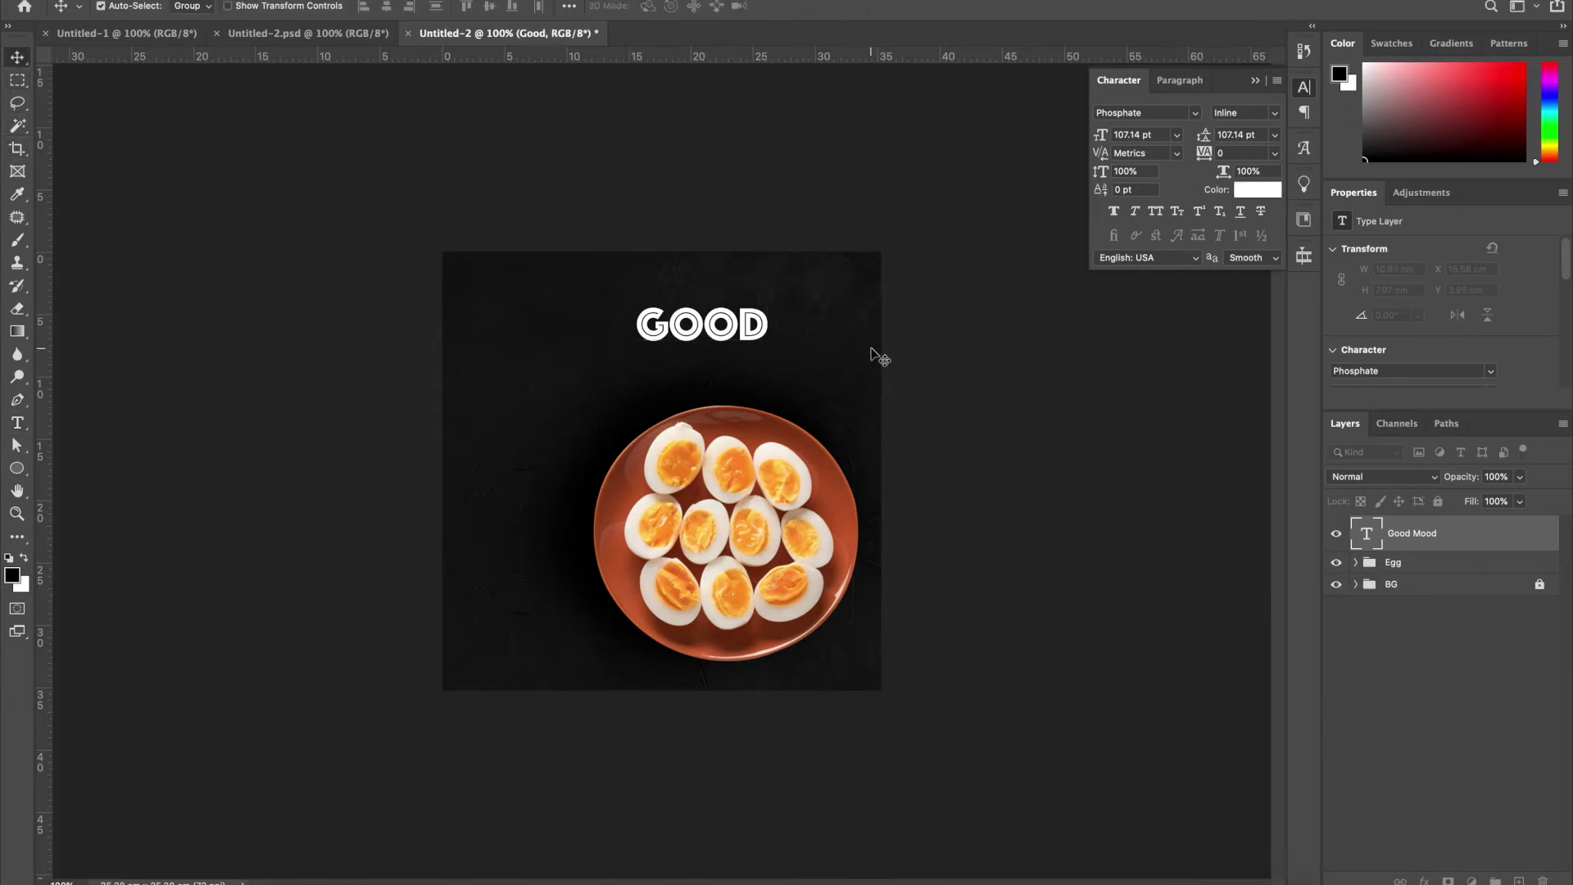
pyautogui.moveTo(697, 339); pyautogui.dragTo(582, 368)
pyautogui.press('t')
pyautogui.click(581, 368)
pyautogui.press('super+a')
pyautogui.write('MOOD')
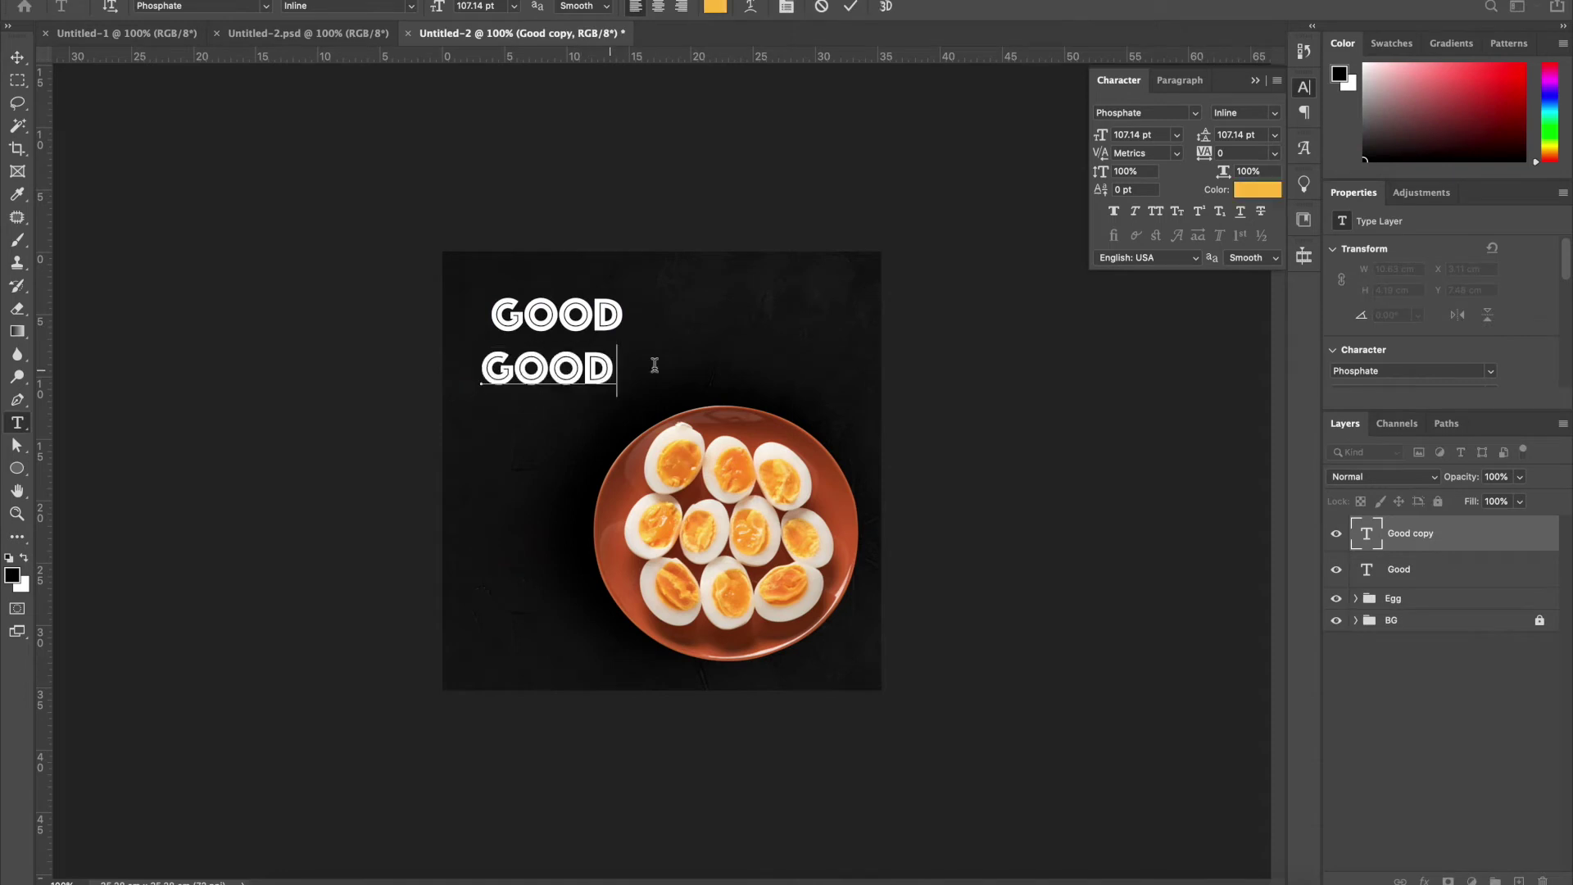
pyautogui.click(16, 56)
# Enlarge MOOD to about 154% and shift GOOD and MOOD together up and left
pyautogui.press('super+t')
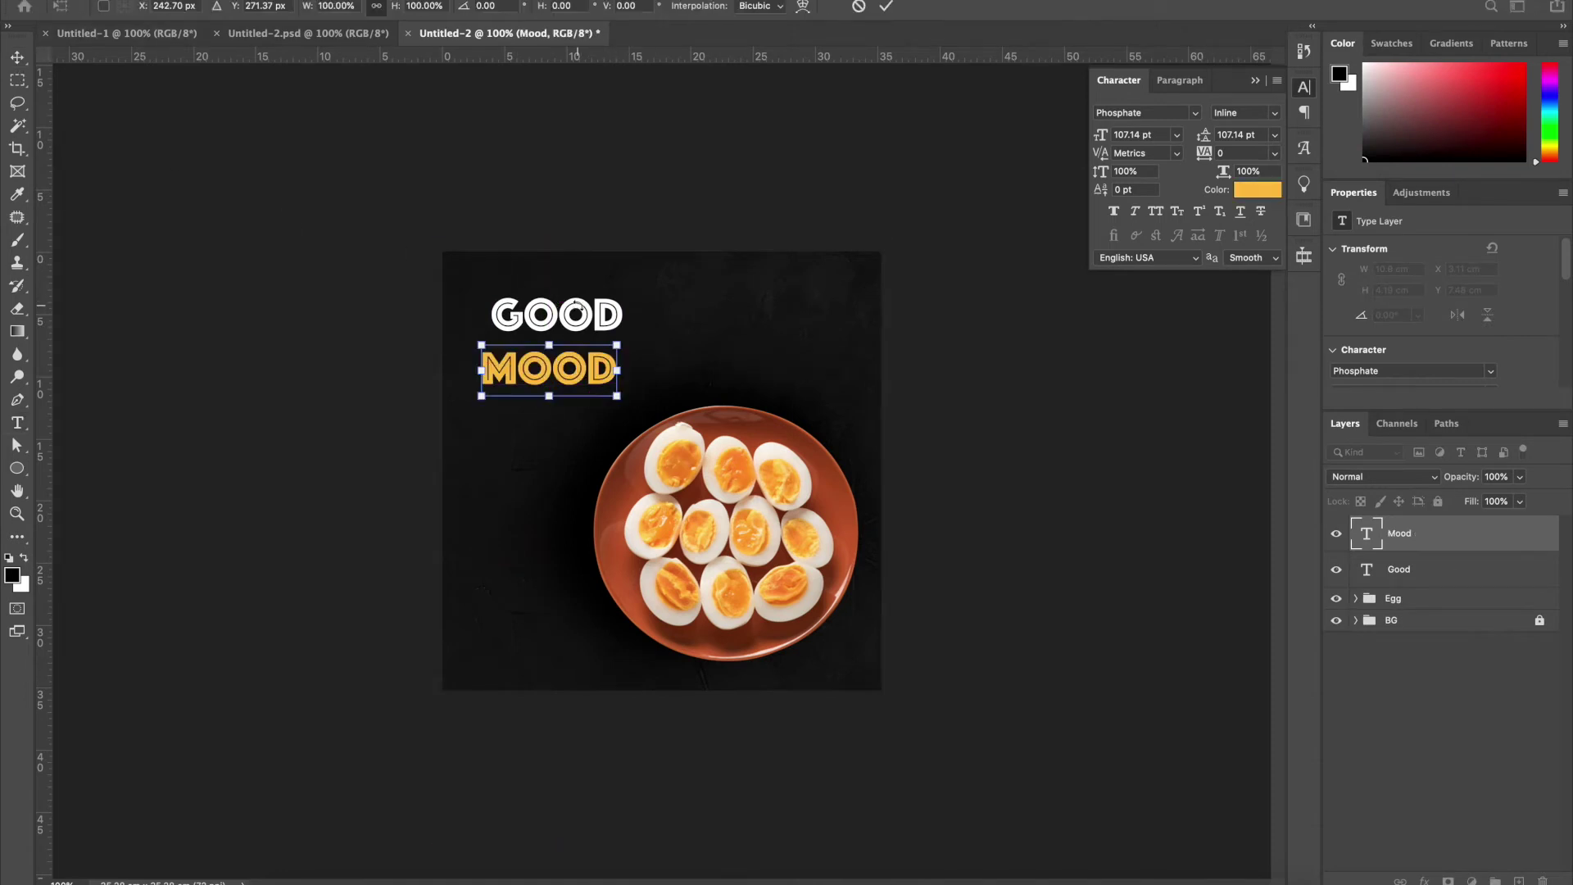
pyautogui.moveTo(617, 343); pyautogui.dragTo(692, 325)
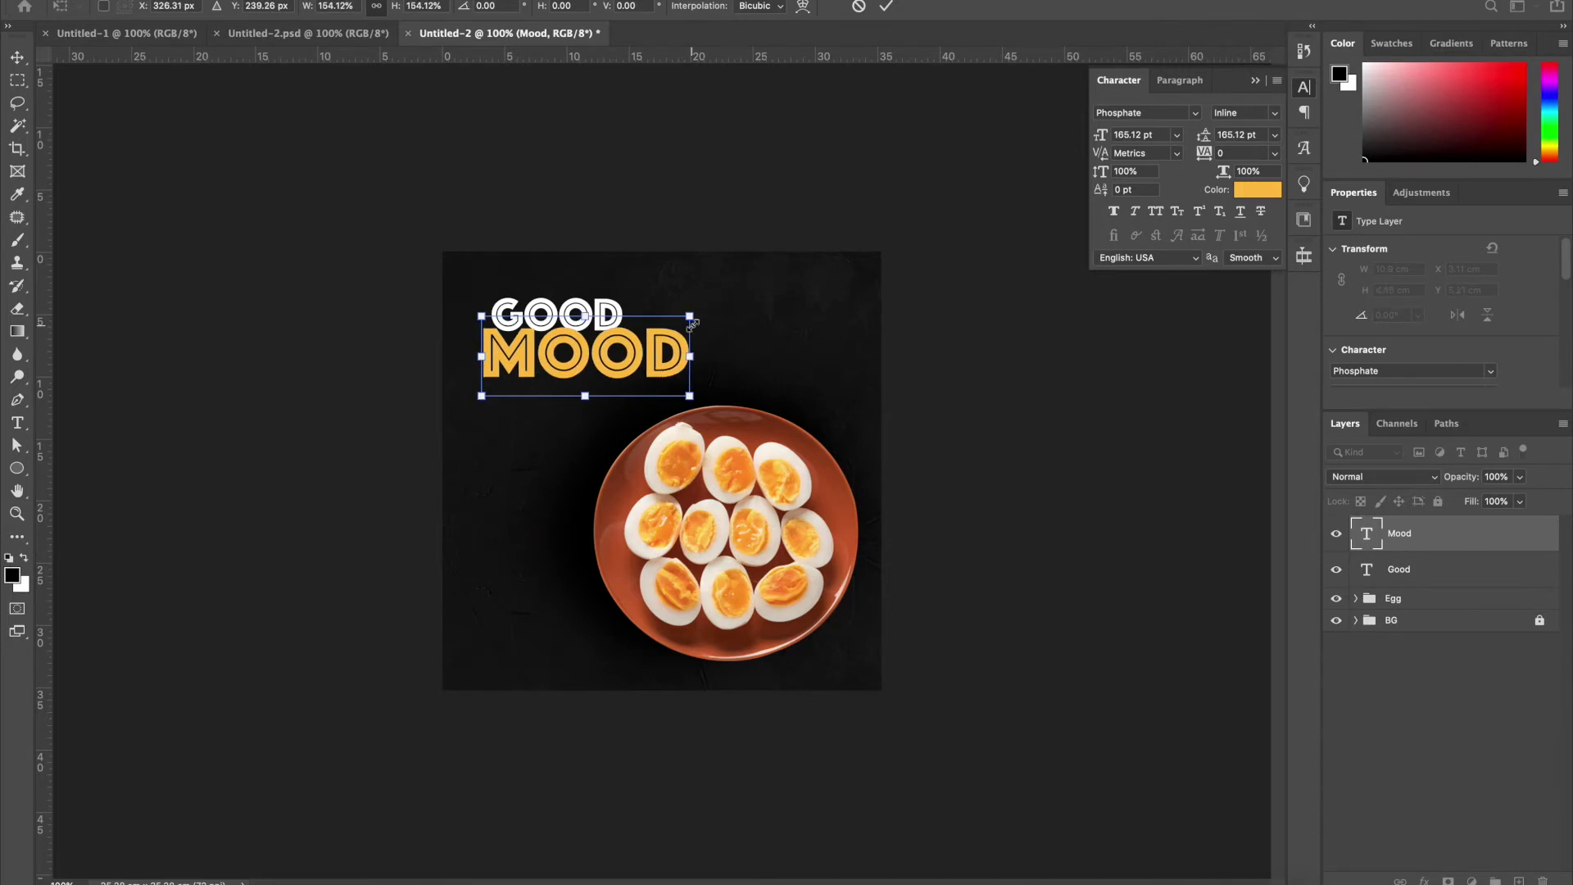
pyautogui.press('Return')
pyautogui.press('super+equal')
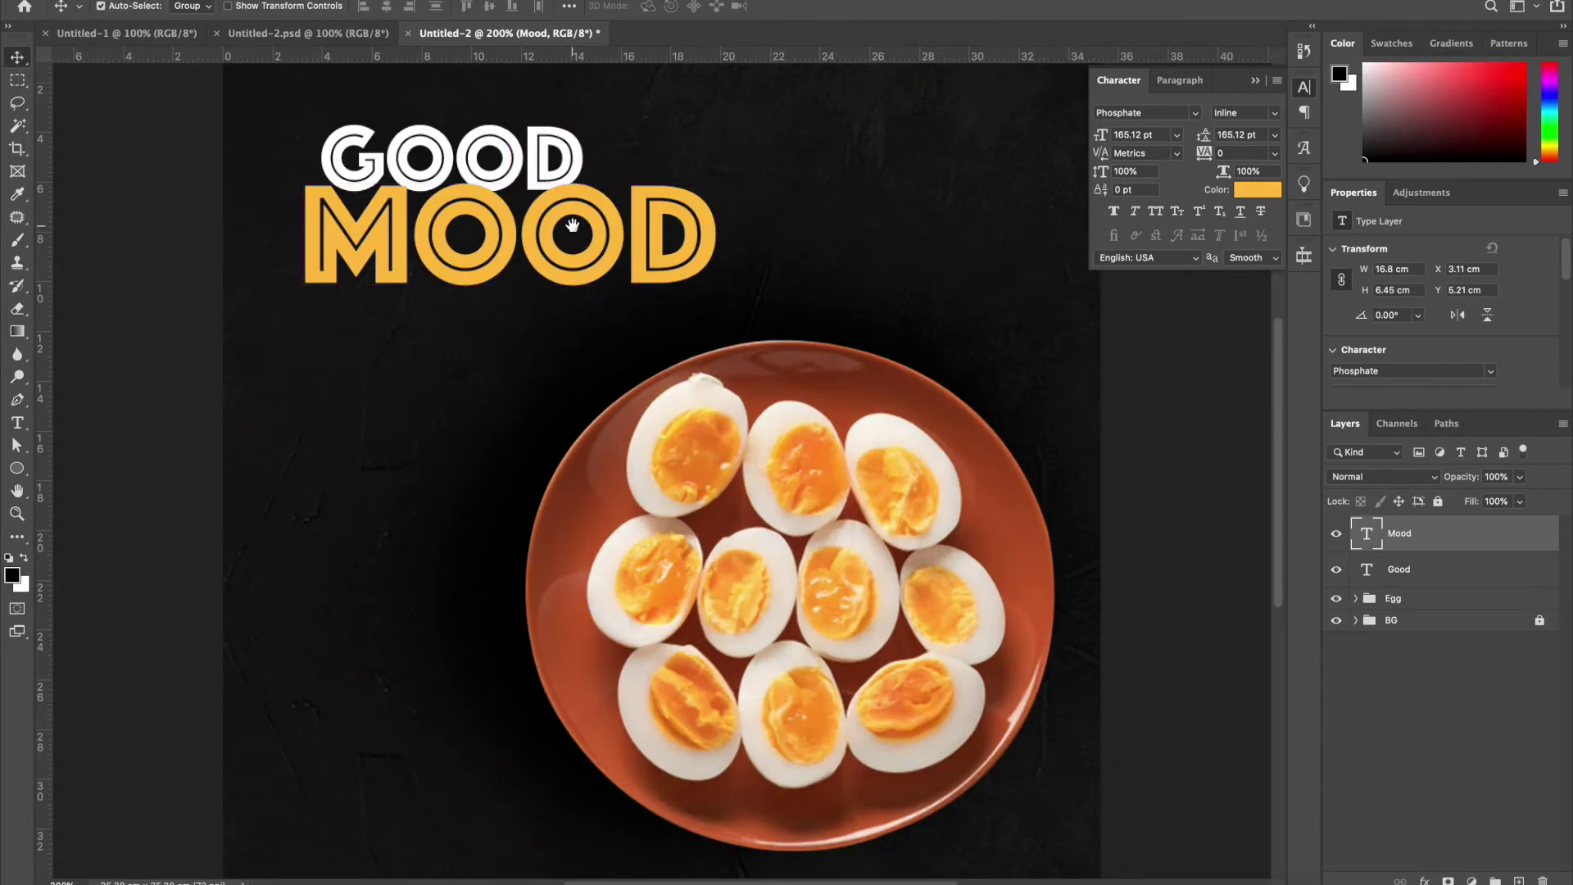
pyautogui.scroll(3, 702, 334)
pyautogui.moveTo(439, 334); pyautogui.dragTo(456, 346)
pyautogui.moveTo(504, 253); pyautogui.dragTo(465, 222)
pyautogui.click(861, 414)
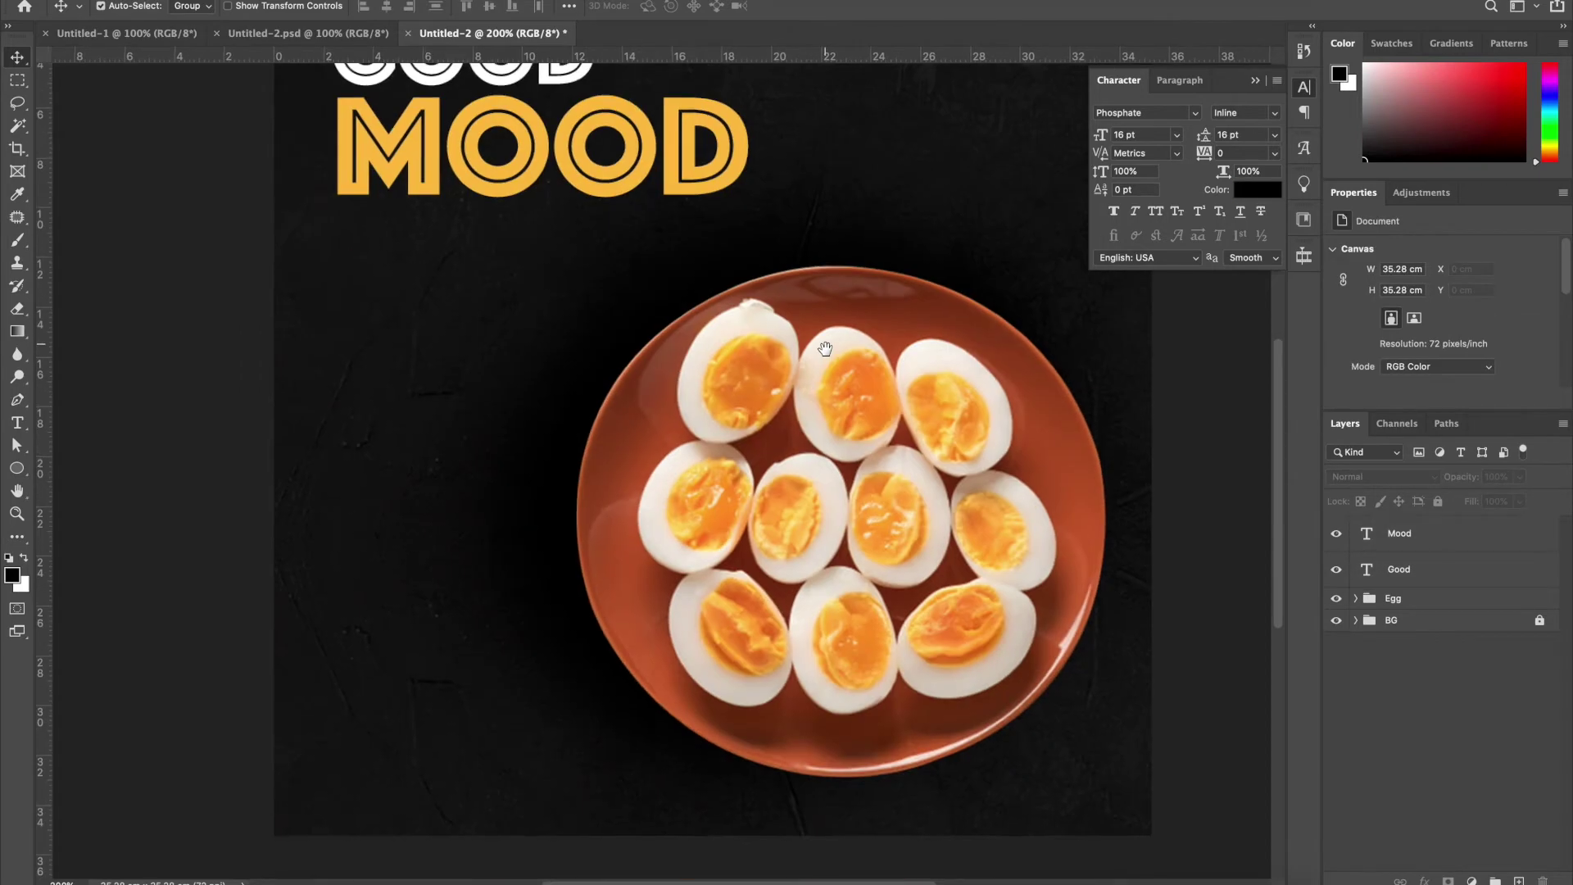
pyautogui.scroll(-5, 853, 426)
# Duplicate MOOD below itself as FOOD and shrink it to about 80%
pyautogui.moveTo(446, 195); pyautogui.dragTo(444, 289)
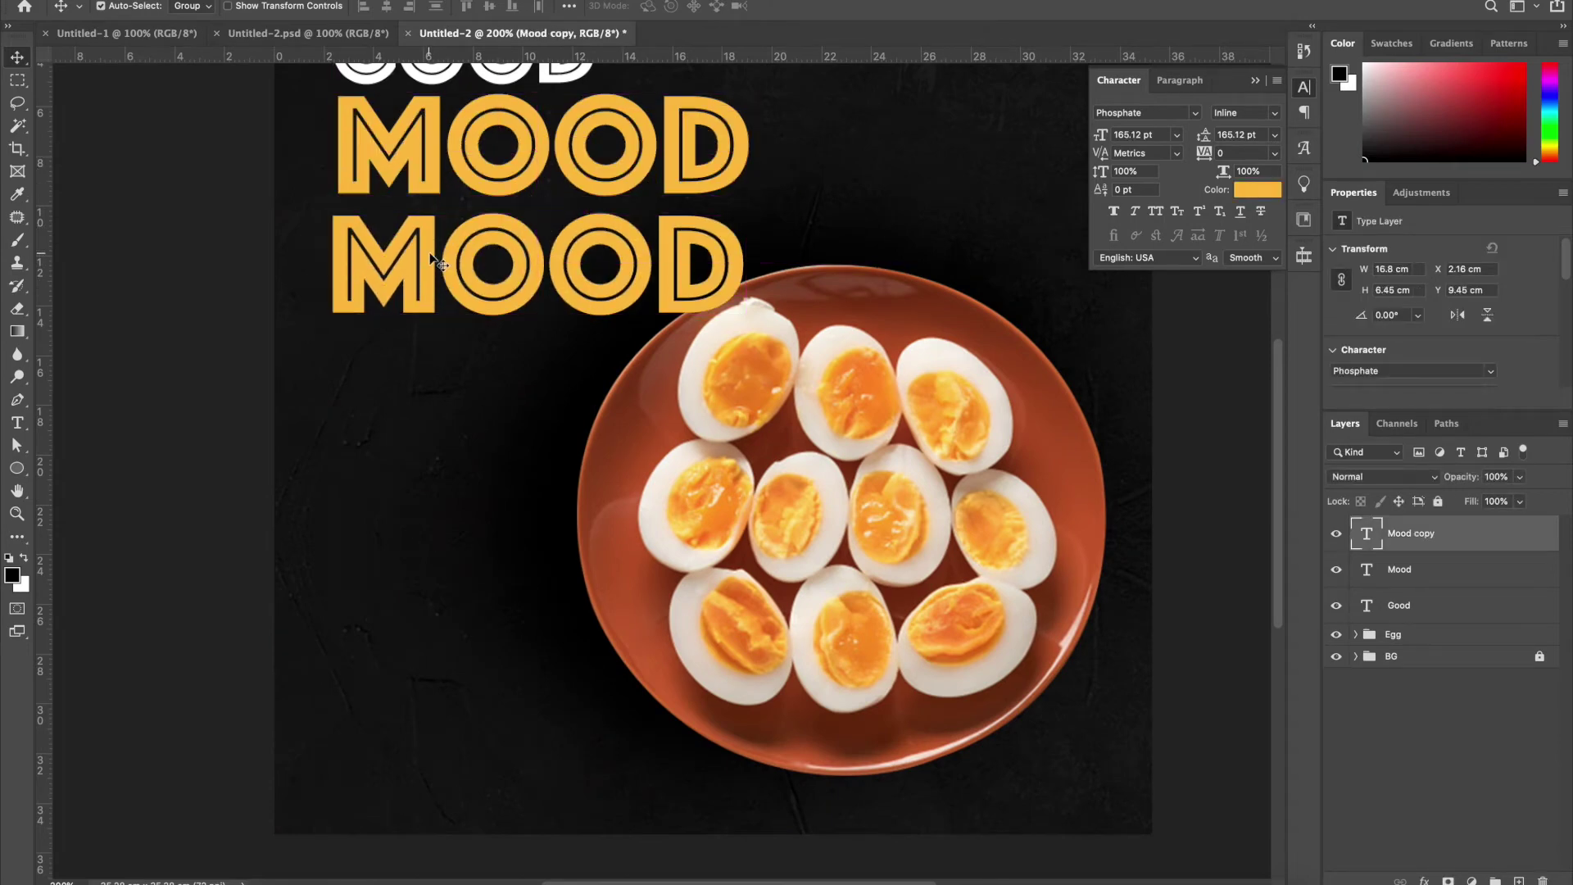
pyautogui.doubleClick(433, 259)
pyautogui.press('BackSpace')
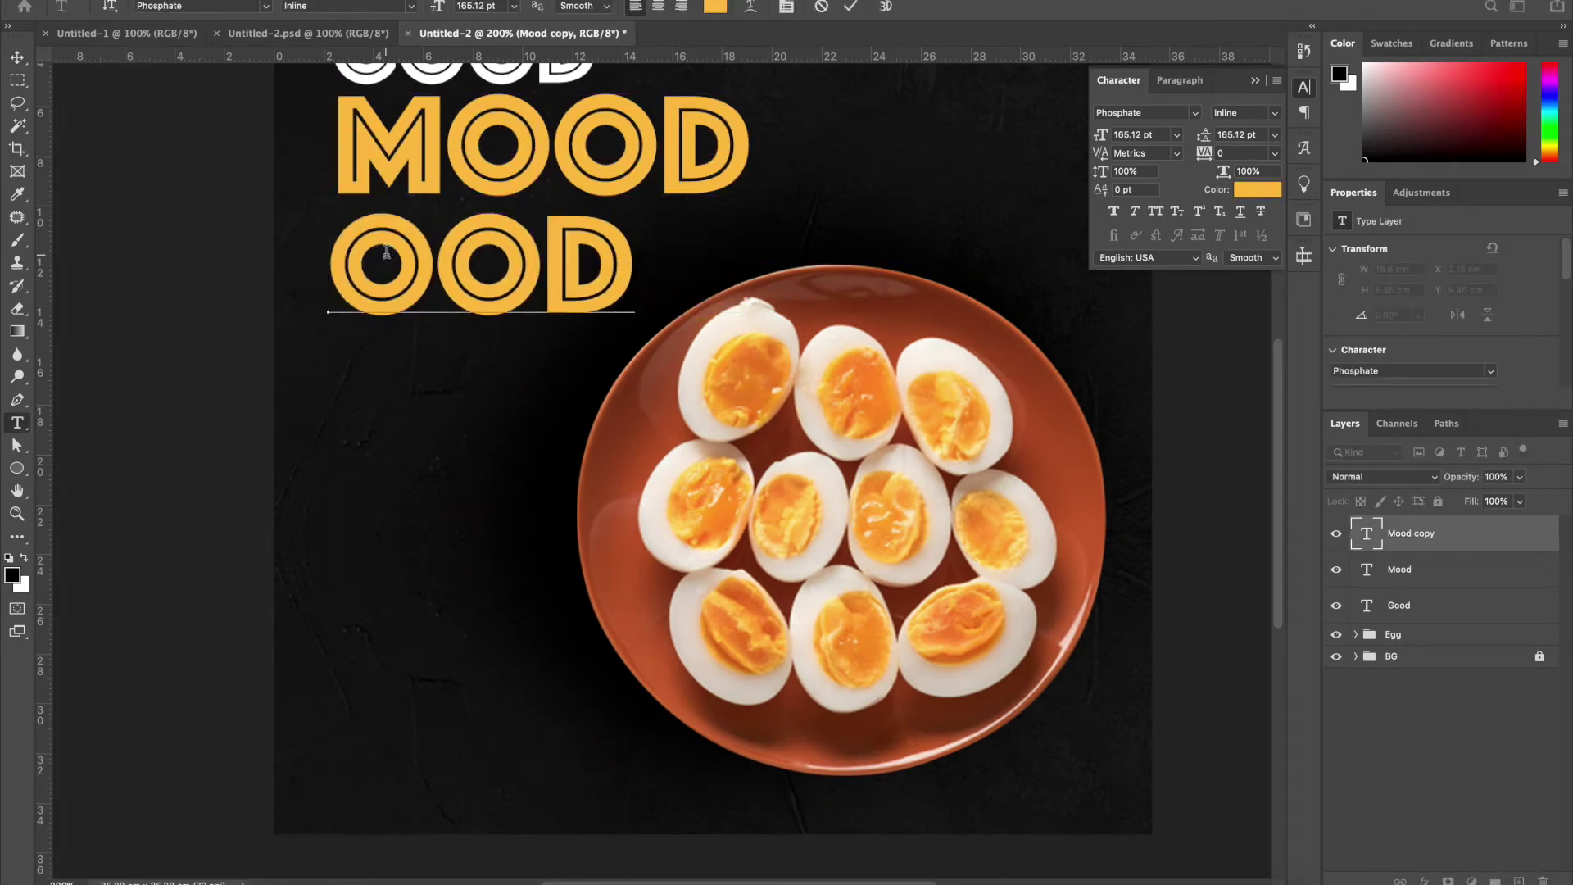
pyautogui.write('F')
pyautogui.click(18, 58)
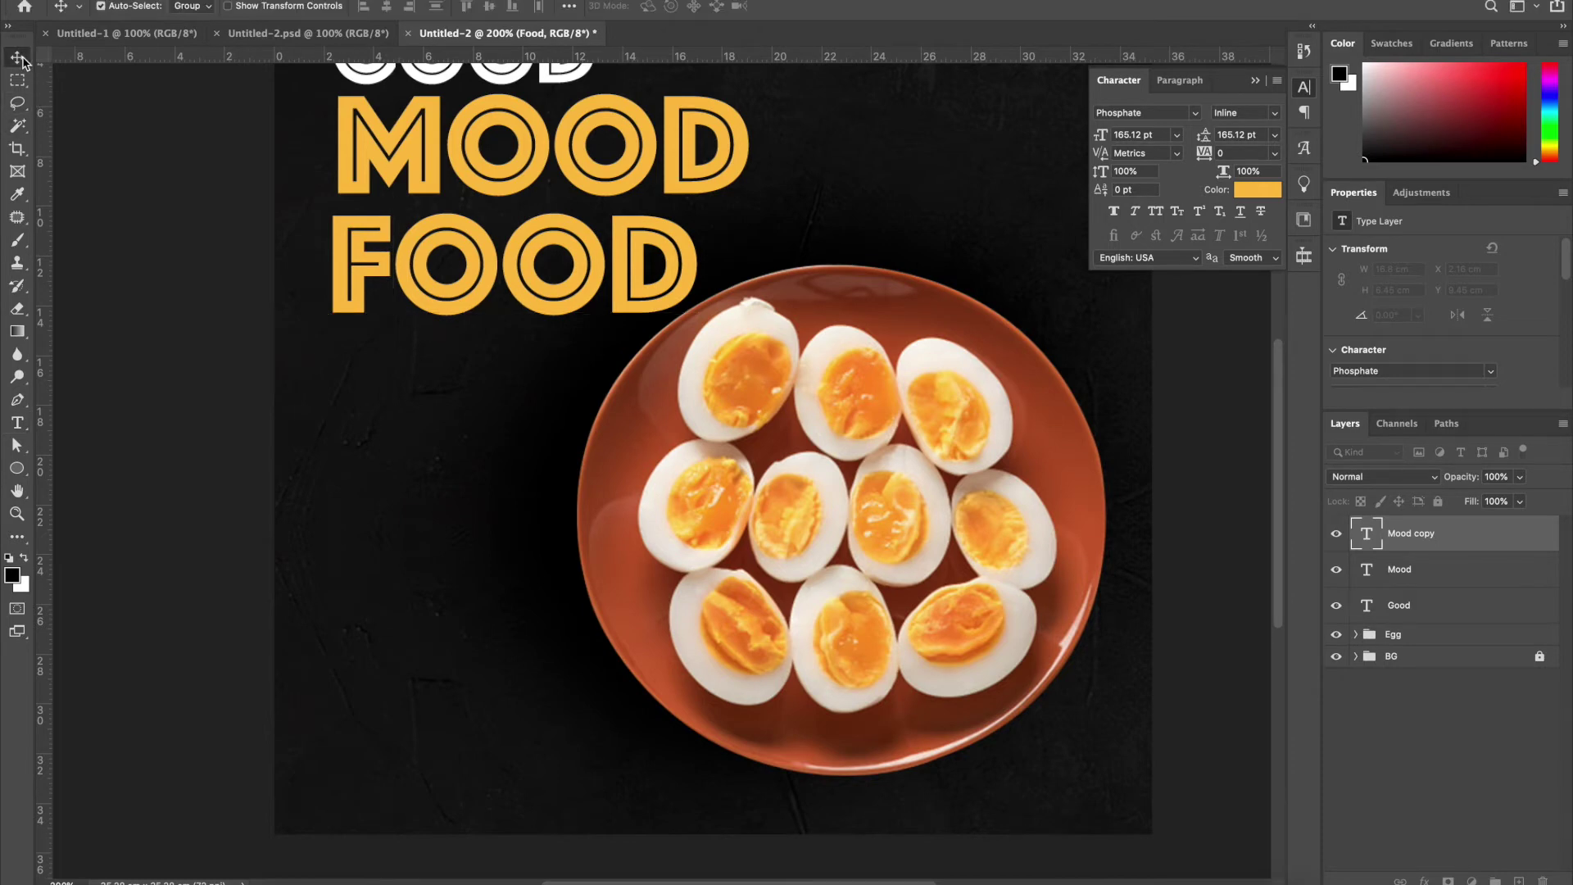
pyautogui.hotkey('ctrl', '-')
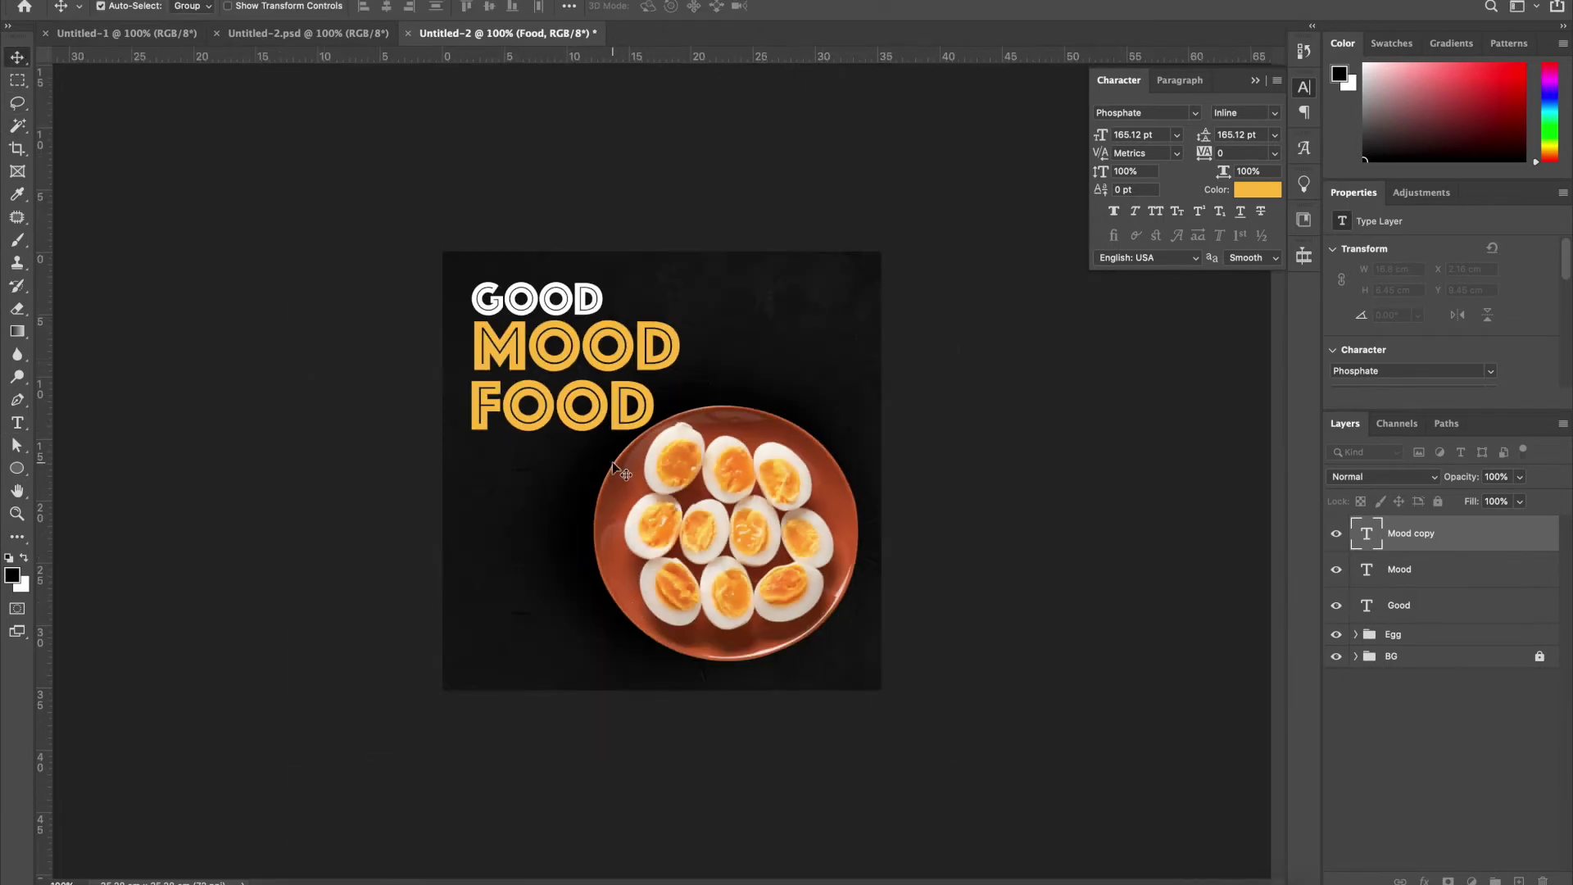
pyautogui.moveTo(576, 419); pyautogui.dragTo(578, 431)
pyautogui.hotkey('ctrl', 't')
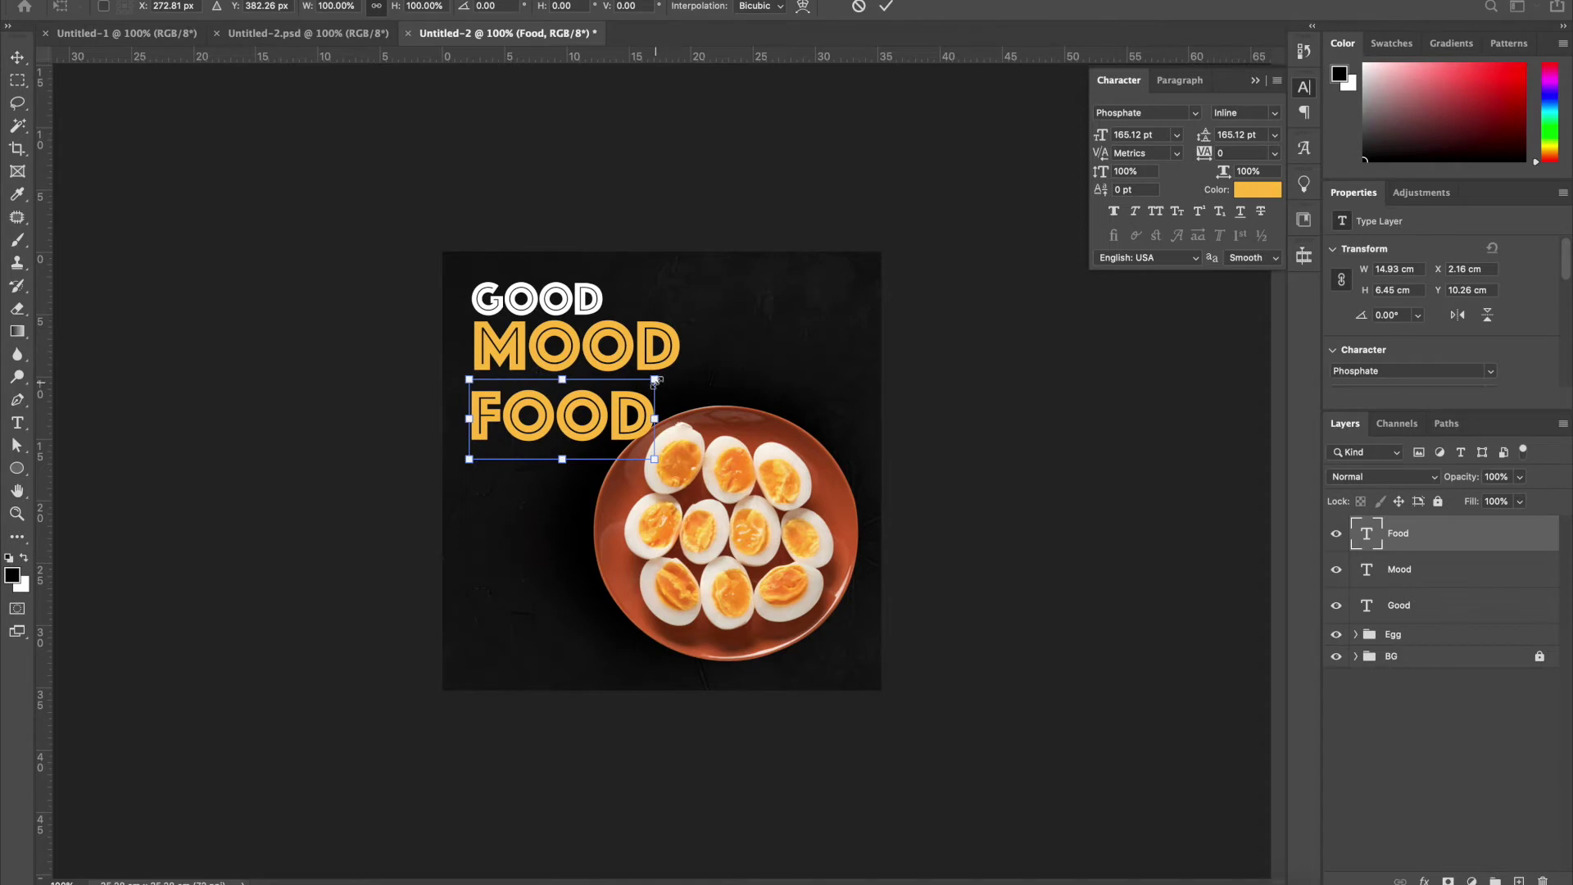
pyautogui.moveTo(654, 379); pyautogui.dragTo(613, 387)
pyautogui.press('Return')
# Add a smaller GOOD copy, left-align the four headline lines and group them
pyautogui.moveTo(582, 310); pyautogui.dragTo(710, 432)
pyautogui.hotkey('ctrl', 't')
pyautogui.press('Return')
pyautogui.keyDown('shift'); pyautogui.click(563, 348); pyautogui.keyUp('shift')
pyautogui.keyDown('shift'); pyautogui.click(565, 310); pyautogui.keyUp('shift')
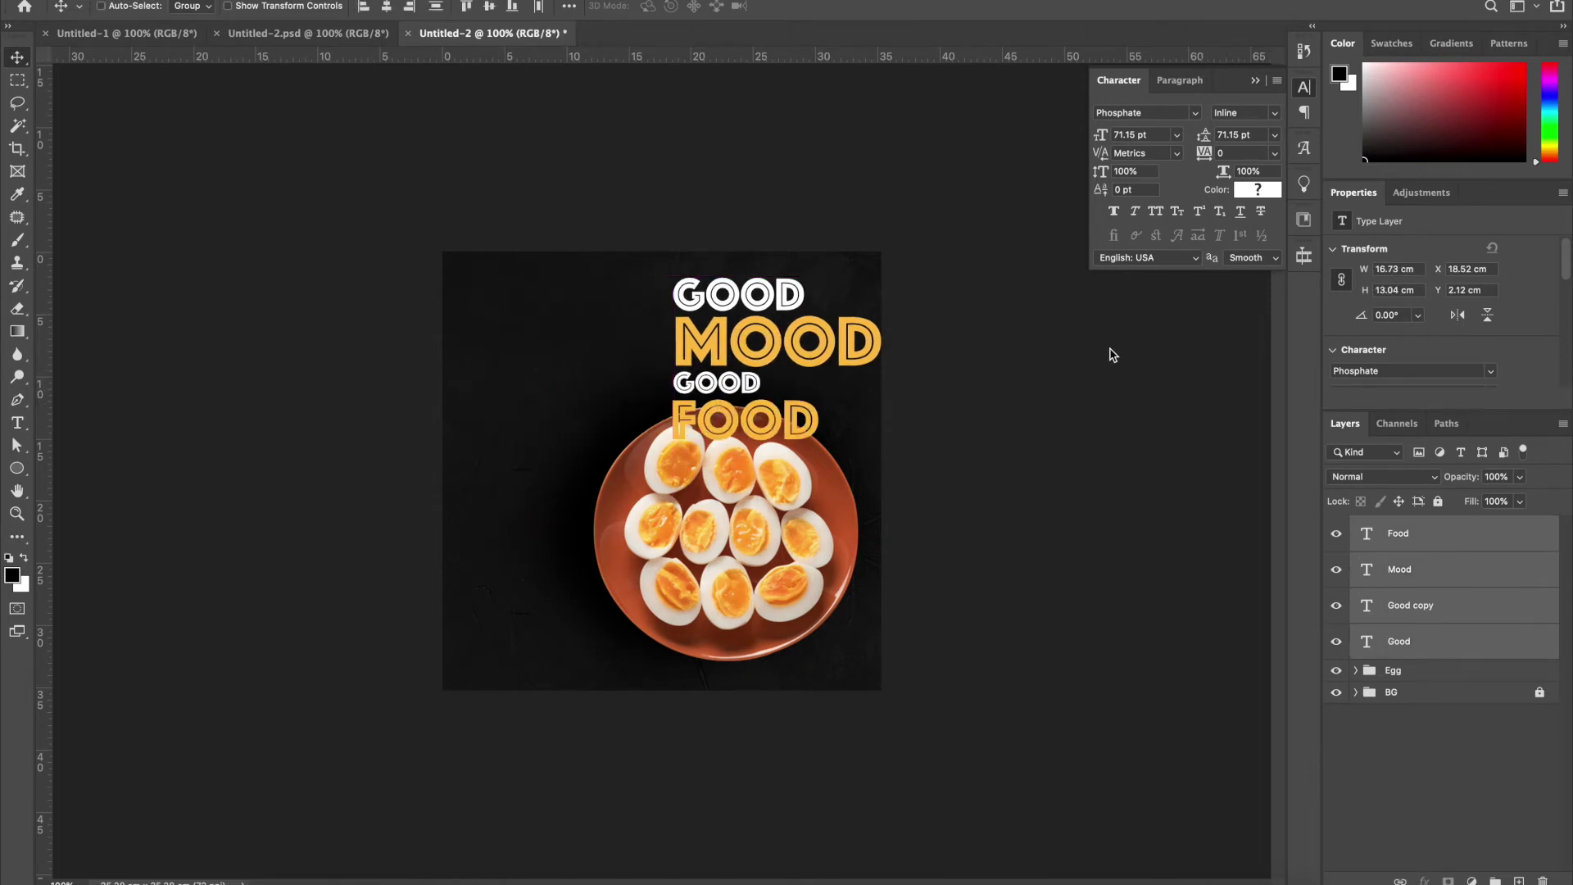
pyautogui.hotkey('ctrl', 'z')
pyautogui.click(364, 7)
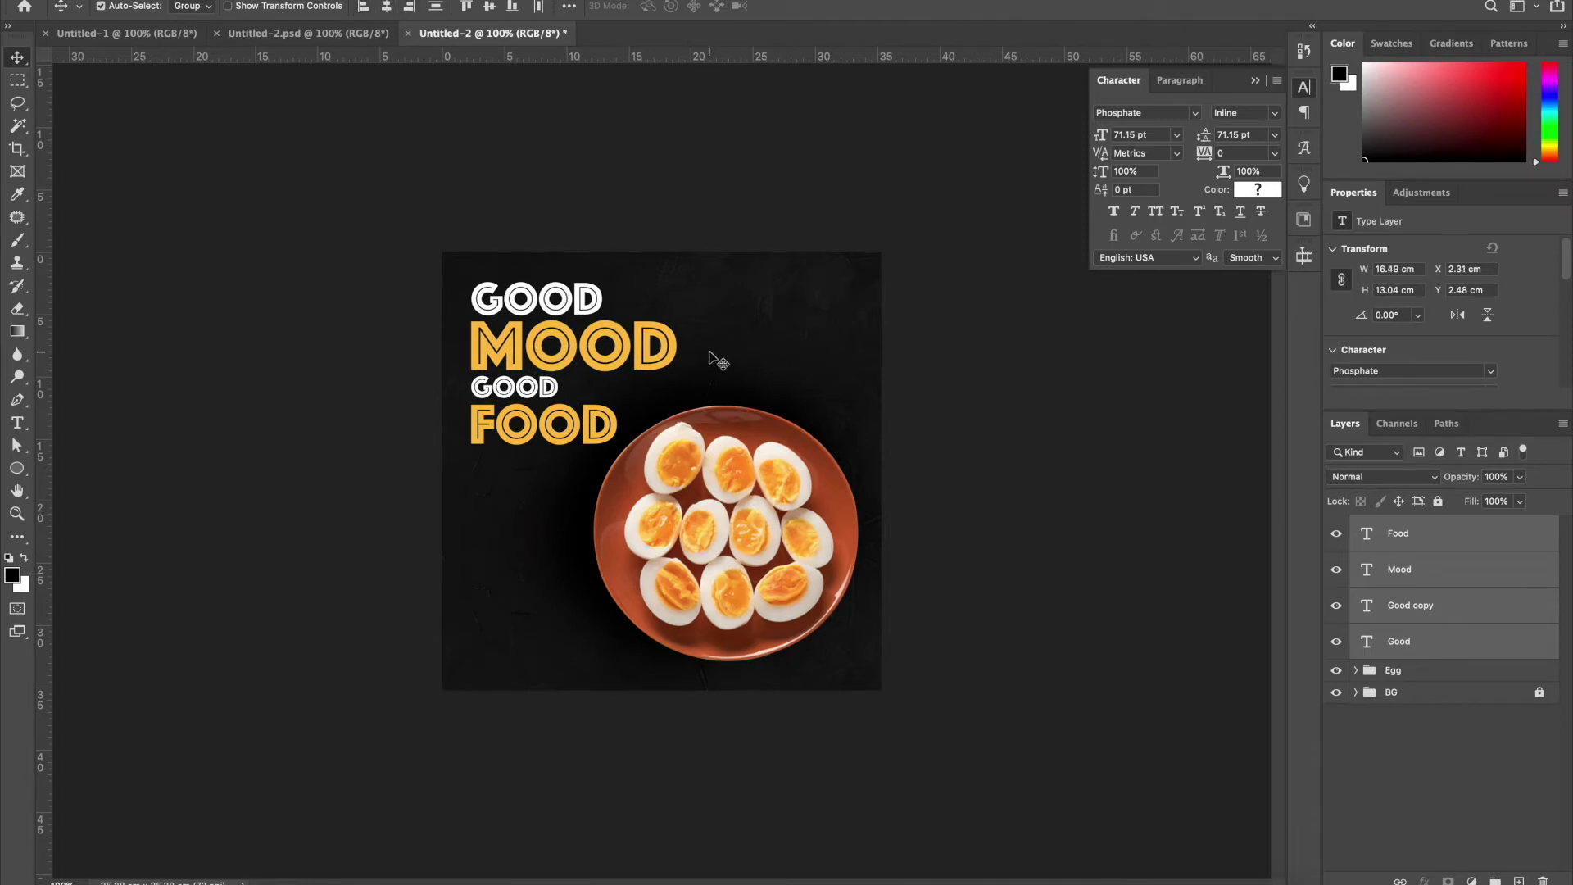
pyautogui.hotkey('ctrl', 'g')
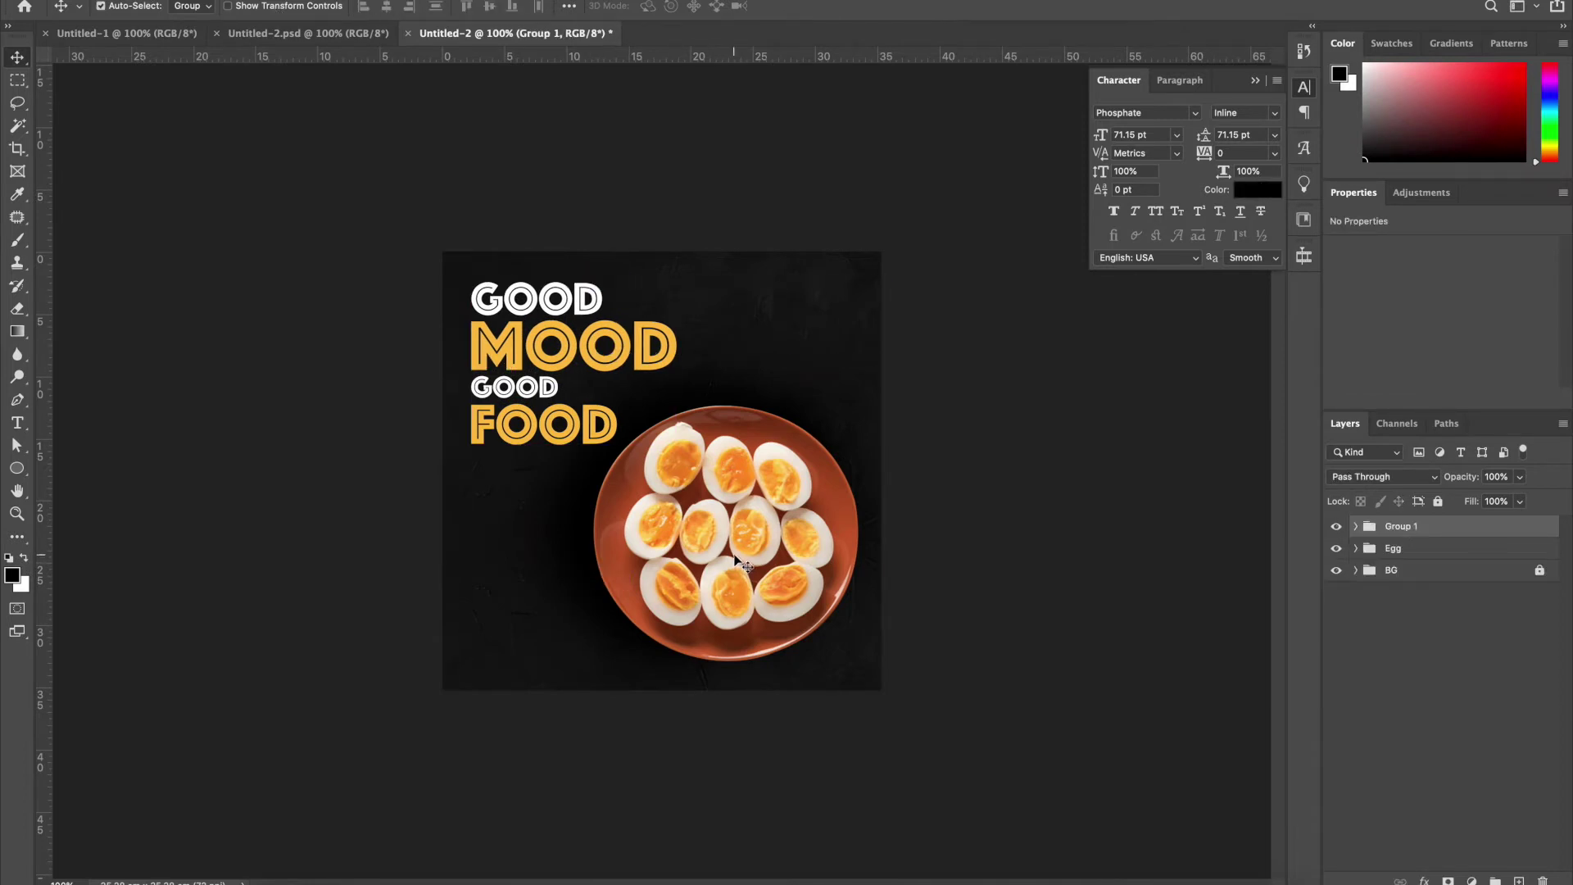
# Move the egg plate toward the bottom-right corner of the poster
pyautogui.click(726, 544)
pyautogui.hotkey('ctrl', 't')
pyautogui.moveTo(706, 527); pyautogui.dragTo(755, 575)
pyautogui.press('Return')
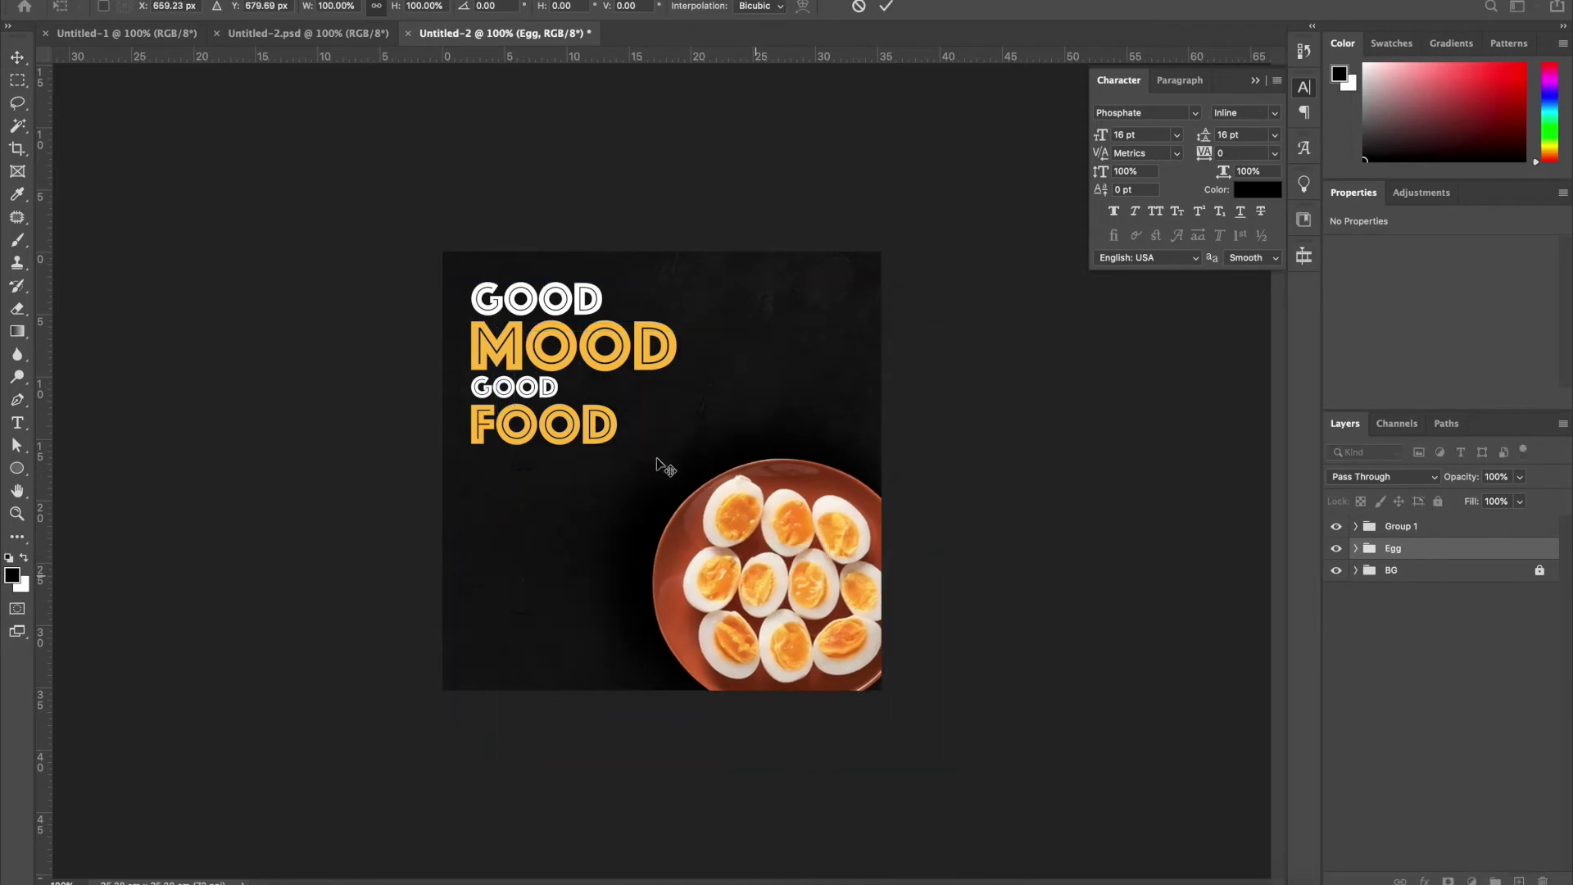
# Enlarge and reposition the headline group, then draw a 373 × 20 px bar under FOOD
pyautogui.moveTo(525, 385); pyautogui.dragTo(599, 385)
pyautogui.hotkey('ctrl', 't')
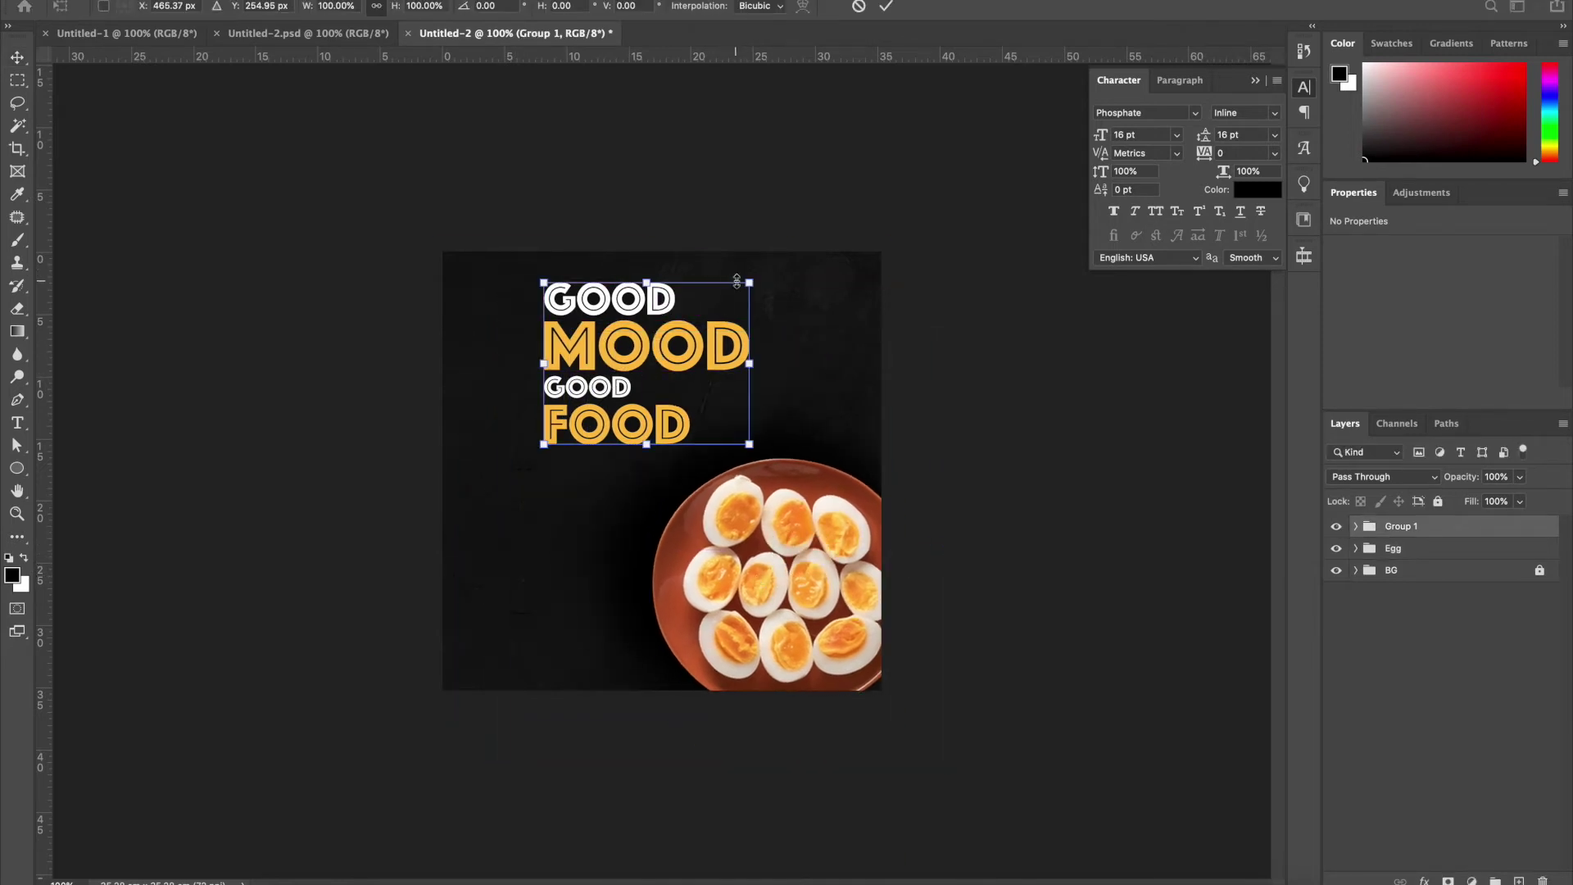
pyautogui.moveTo(777, 268); pyautogui.dragTo(799, 245)
pyautogui.press('Return')
pyautogui.moveTo(645, 329); pyautogui.dragTo(579, 370)
pyautogui.moveTo(17, 467); pyautogui.dragTo(110, 468)
pyautogui.moveTo(477, 490); pyautogui.dragTo(640, 499)
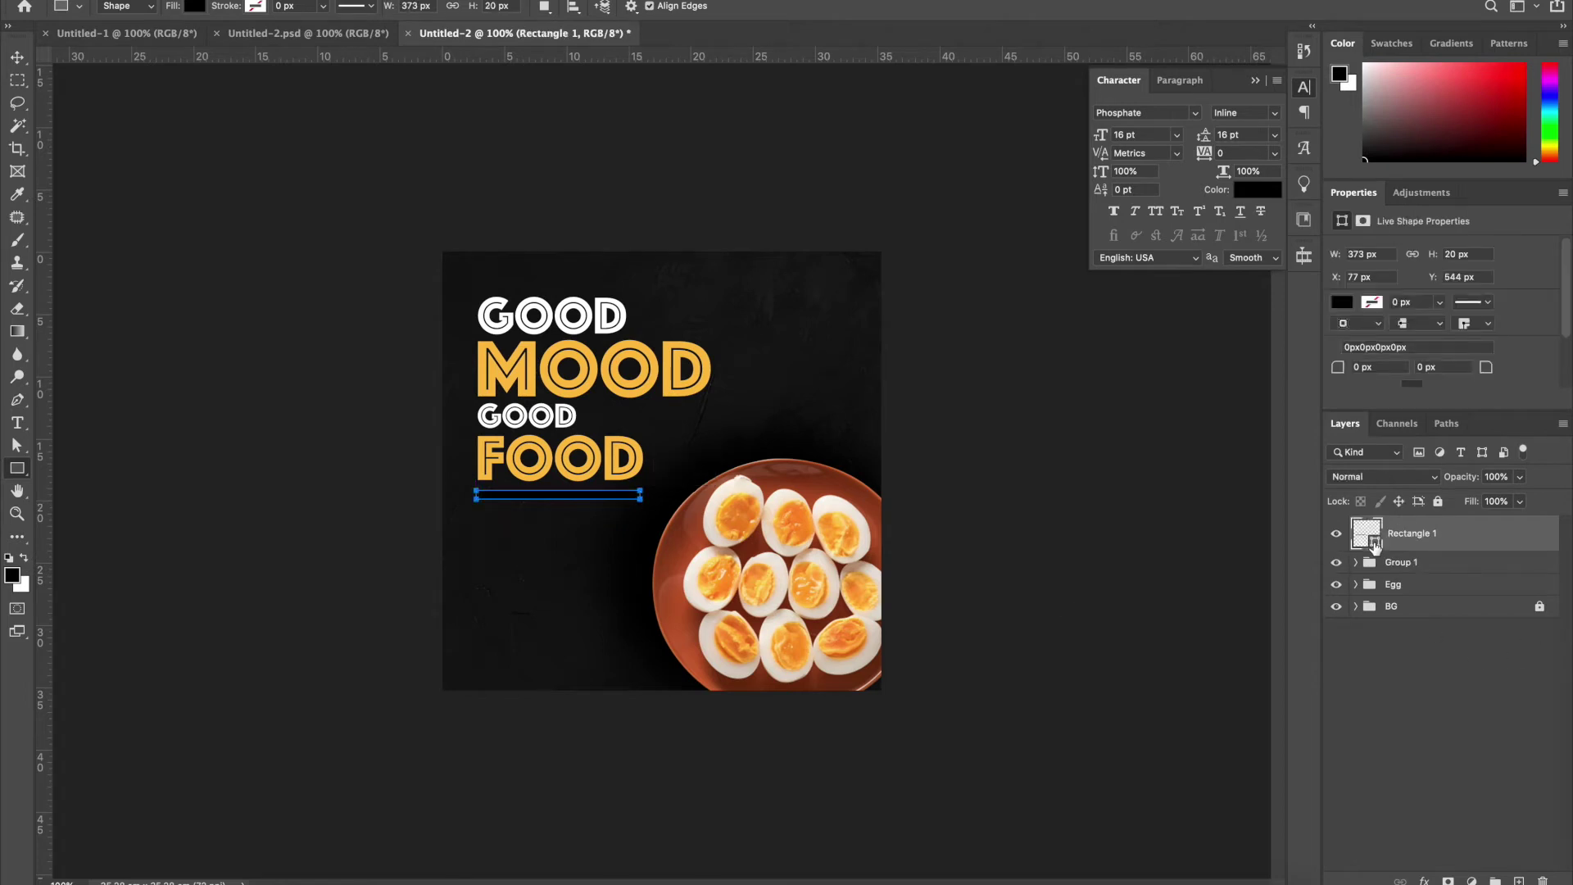
# Fill the bar white, then duplicate it as a shorter 291 px bar above GOOD
pyautogui.doubleClick(1375, 545)
pyautogui.click(565, 310)
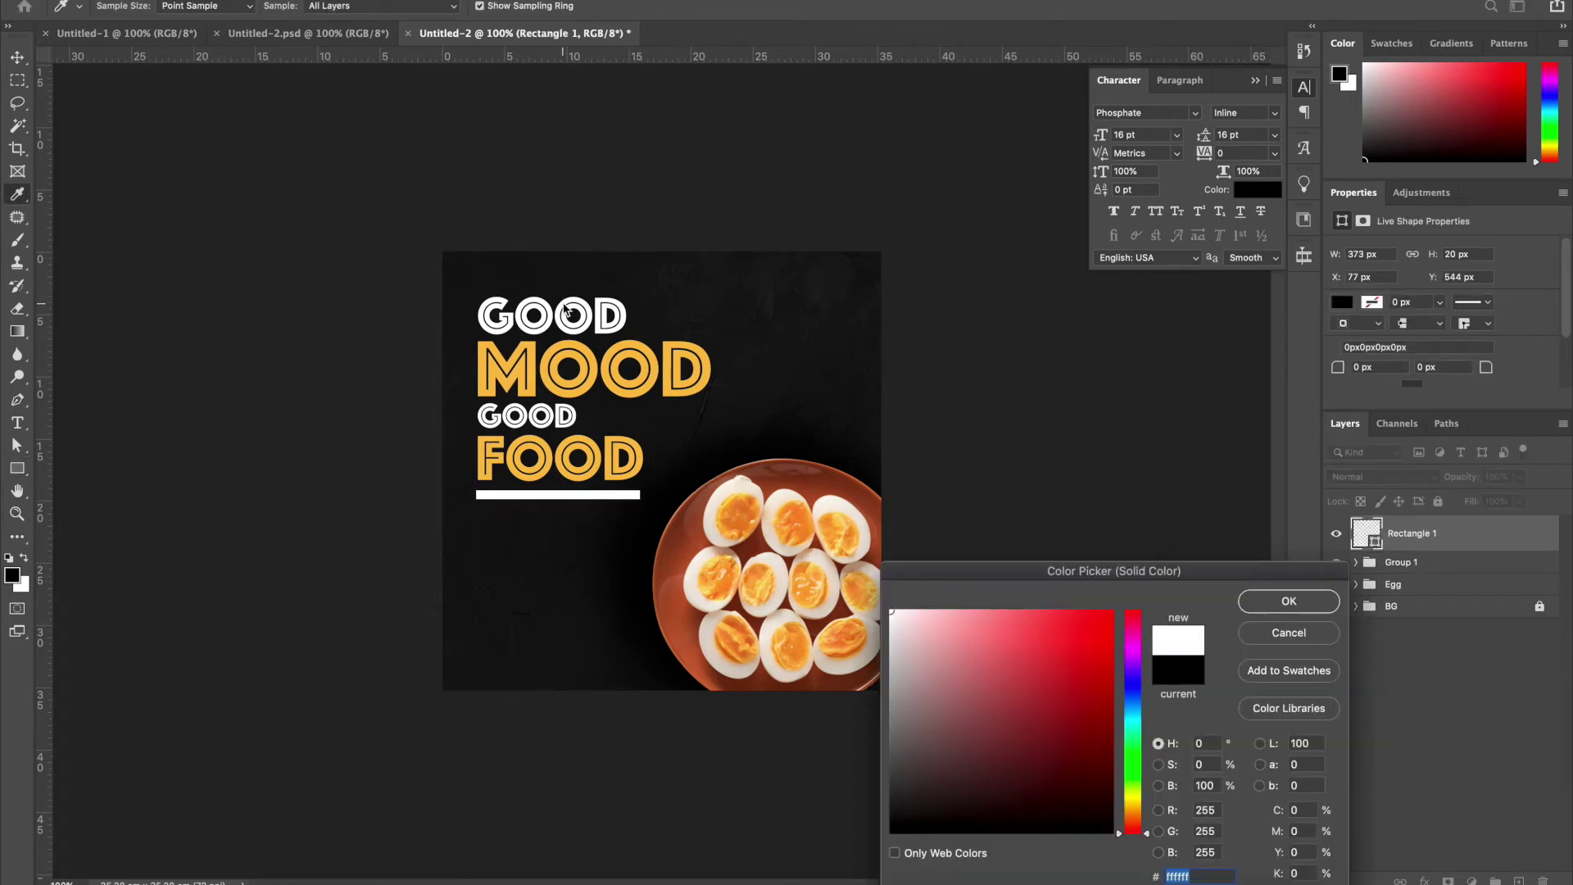
pyautogui.press('Return')
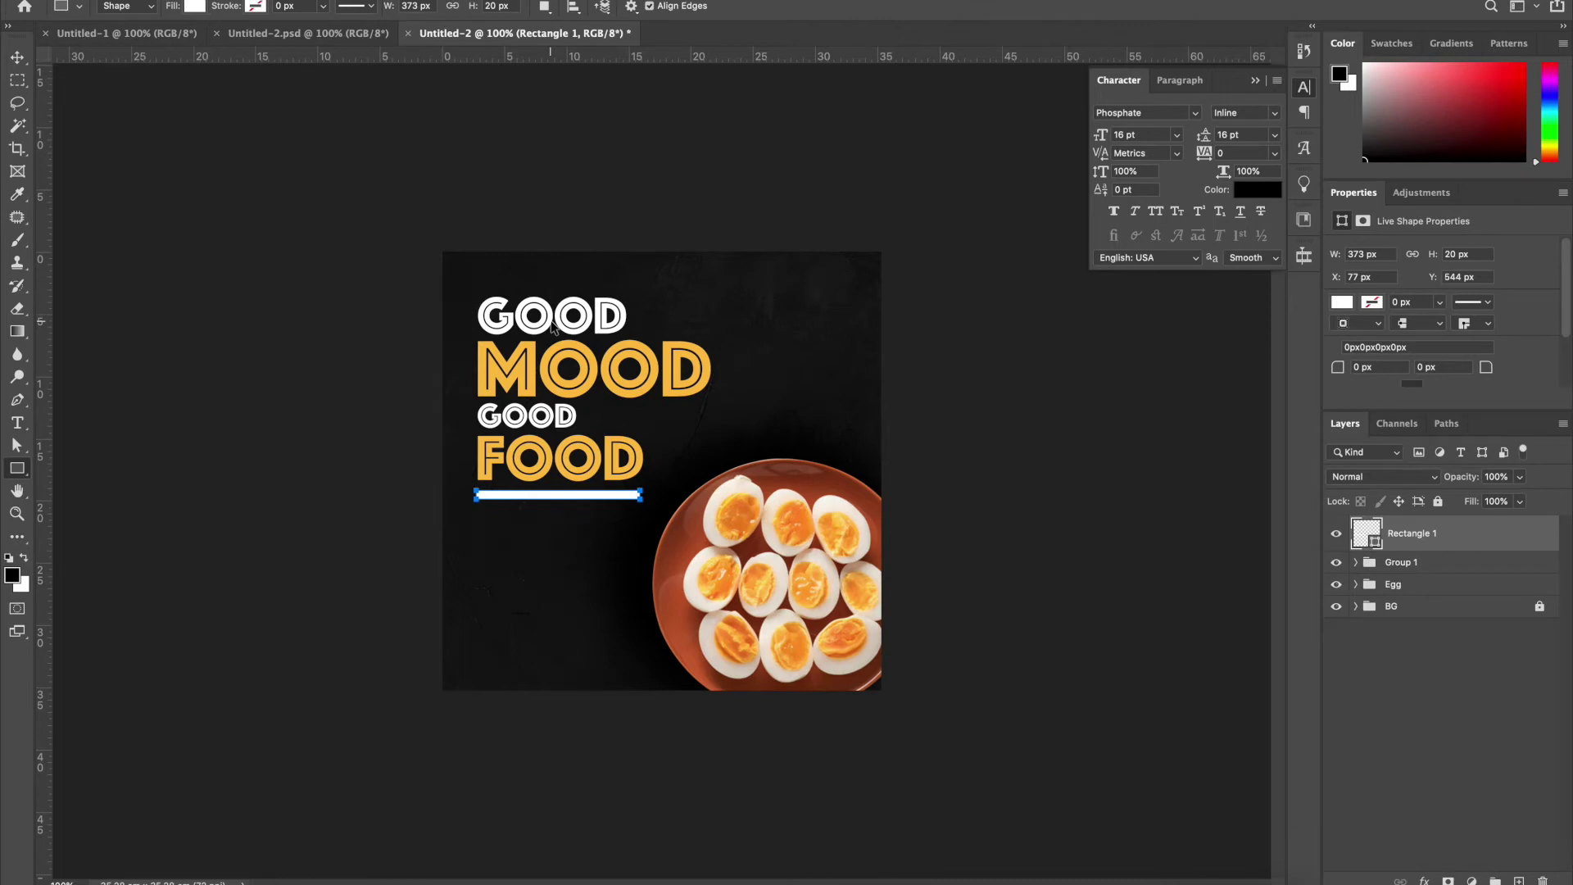
pyautogui.hotkey('ctrl', 'j')
pyautogui.hotkey('ctrl', 't')
pyautogui.moveTo(613, 496); pyautogui.dragTo(607, 284)
pyautogui.press('Return')
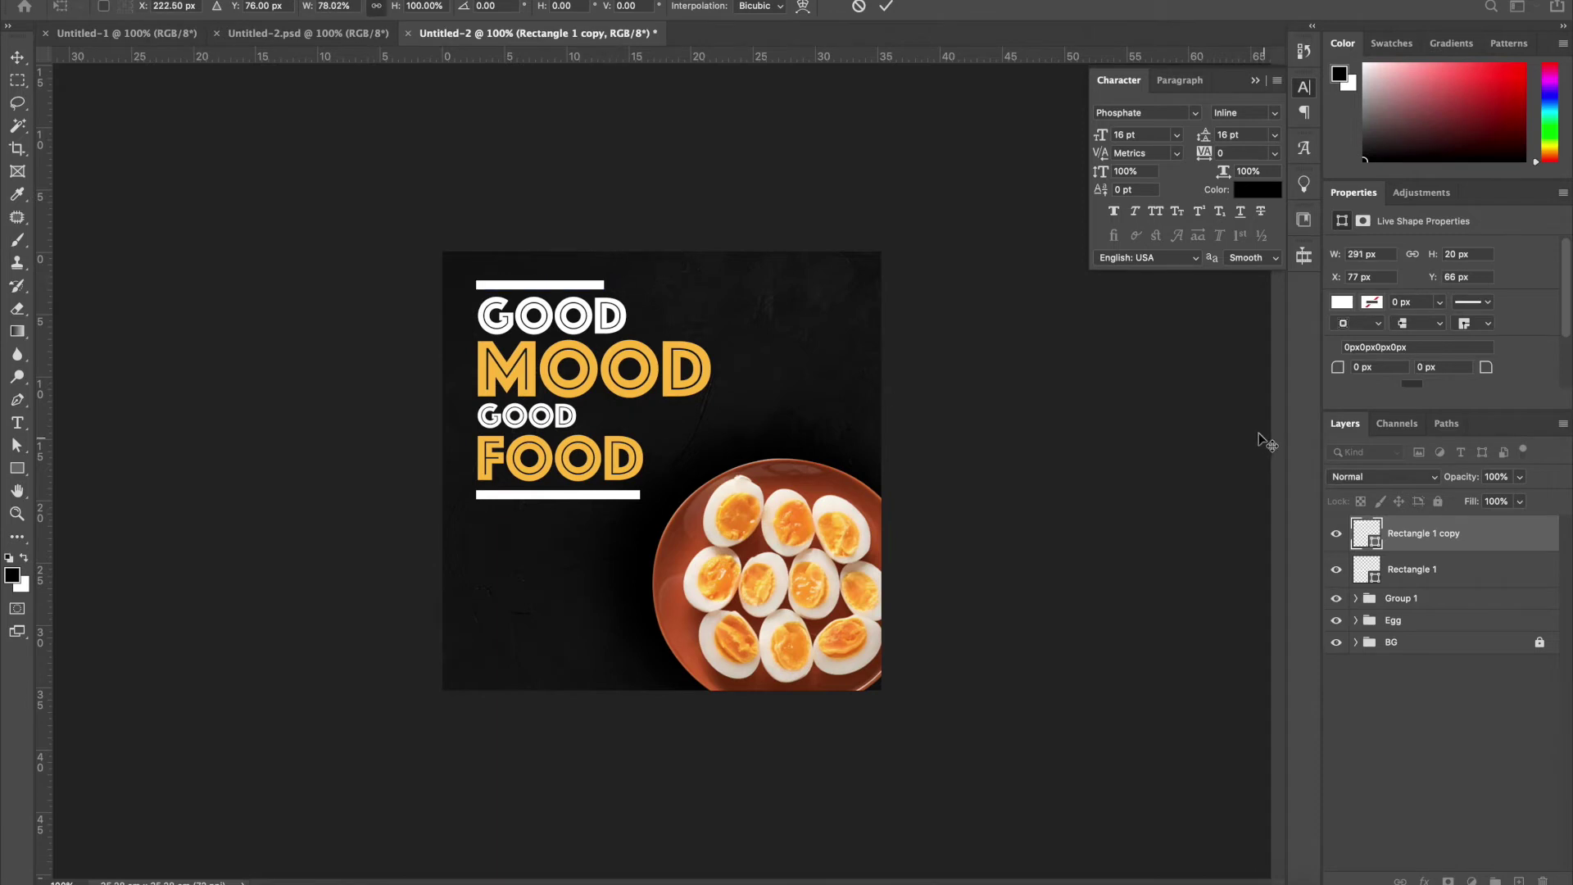
# Colour the top bar with MOOD's yellow and deselect all layers
pyautogui.doubleClick(1376, 542)
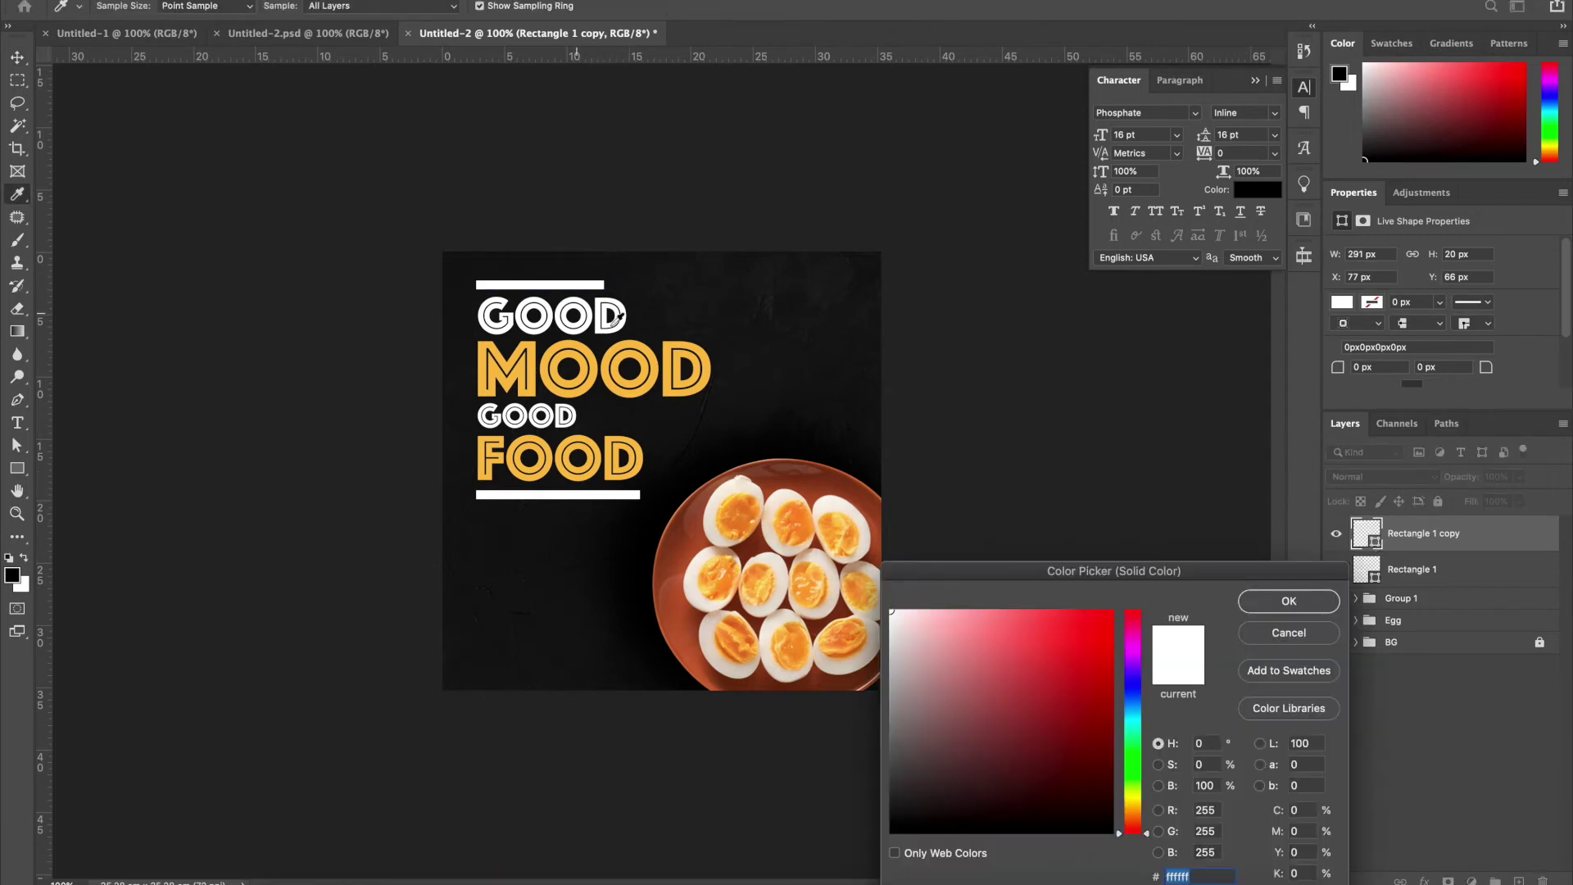
pyautogui.click(668, 348)
pyautogui.press('Return')
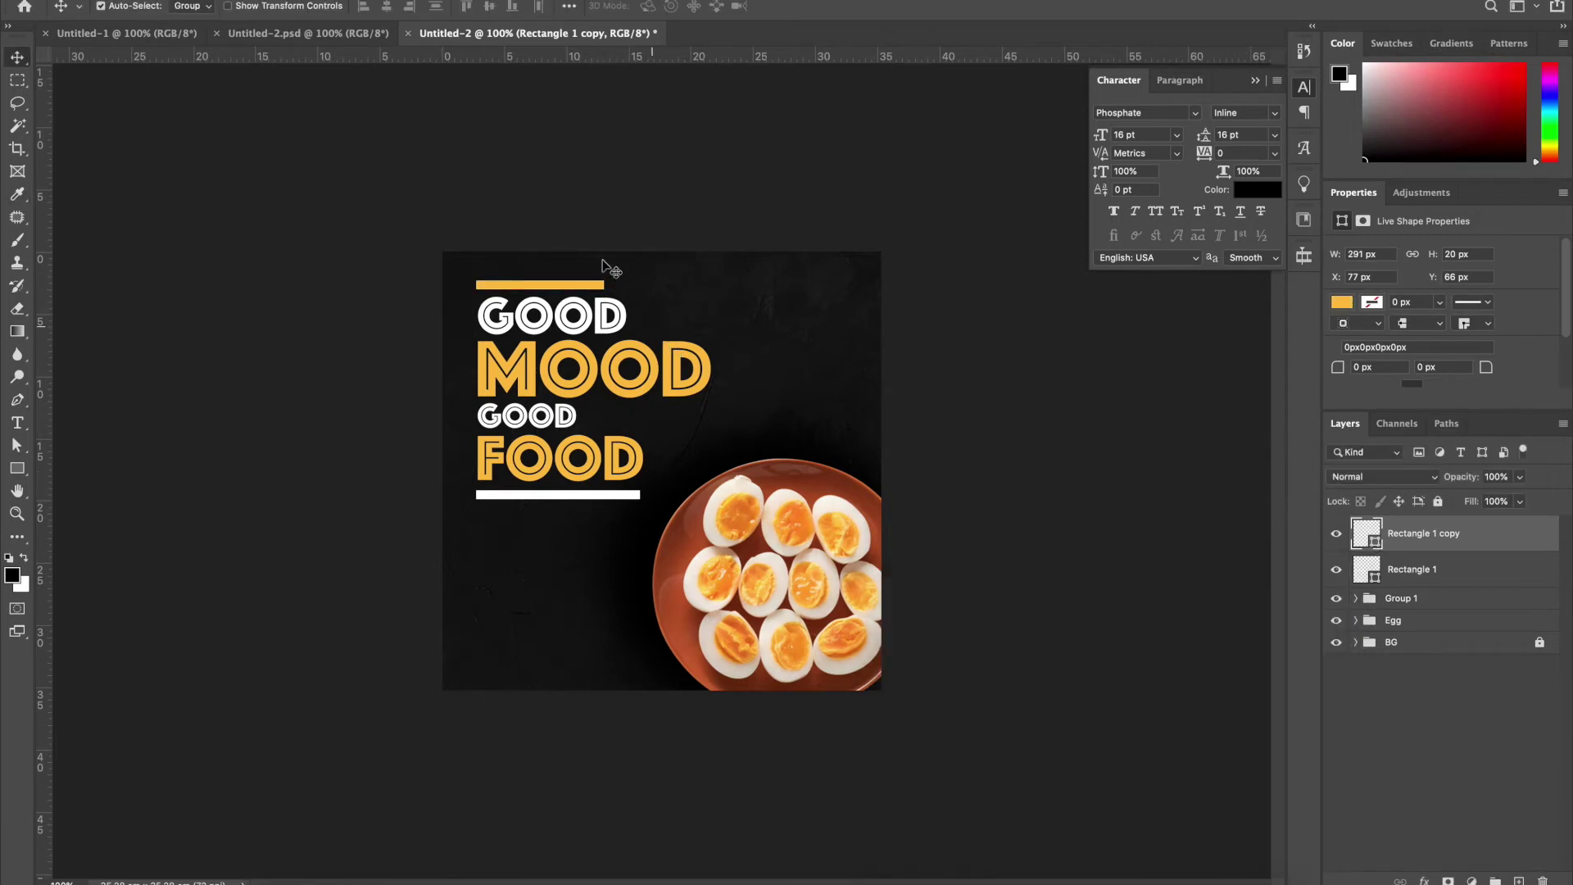
pyautogui.click(173, 115)
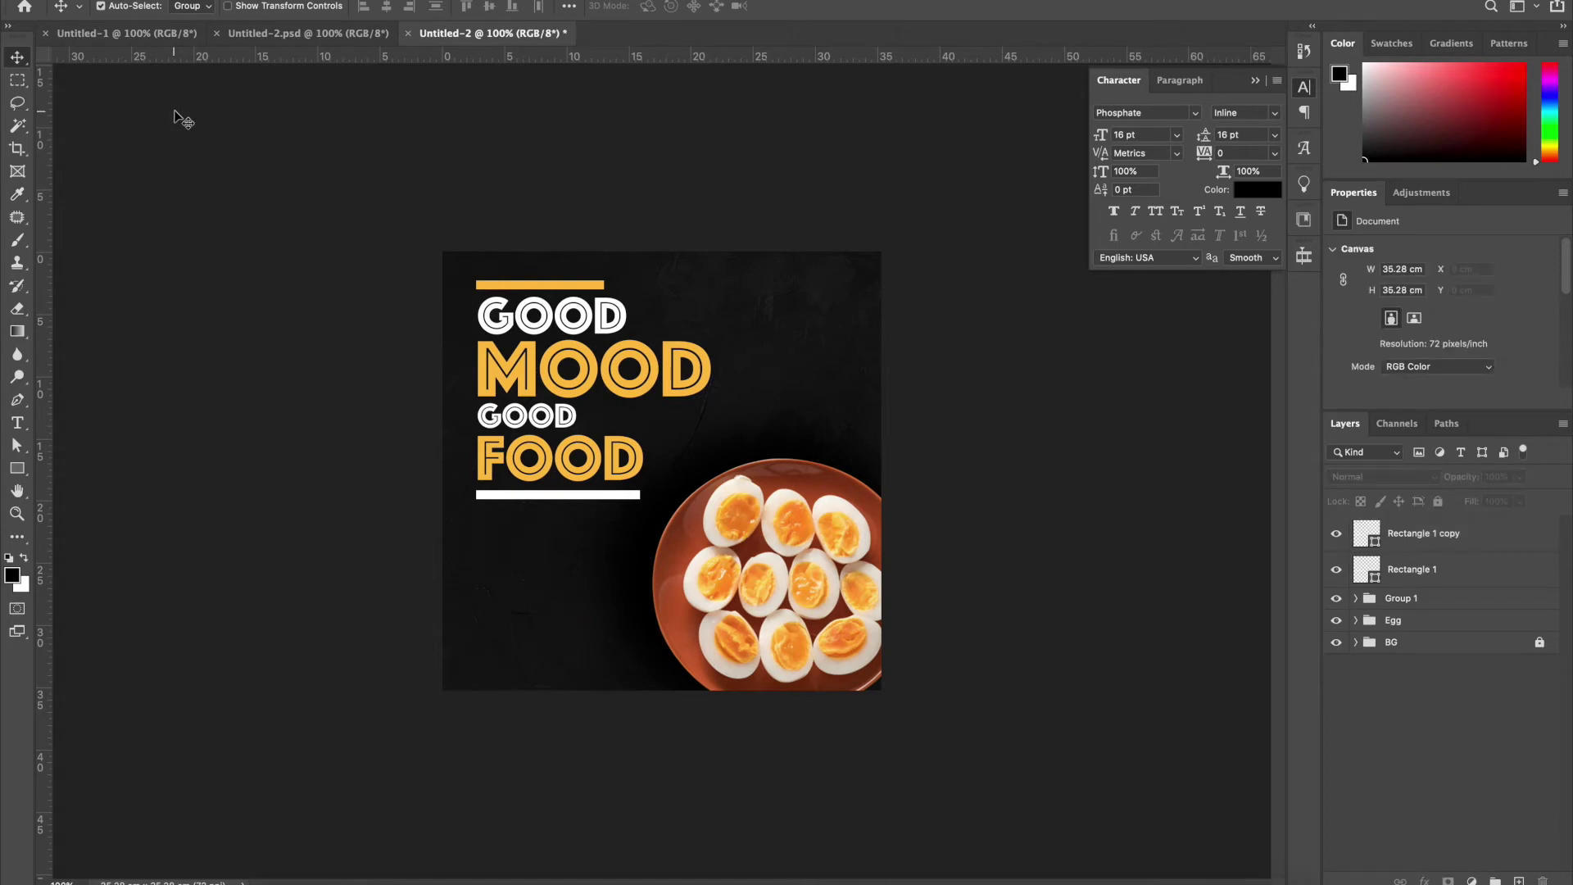
pyautogui.press('super+equal')
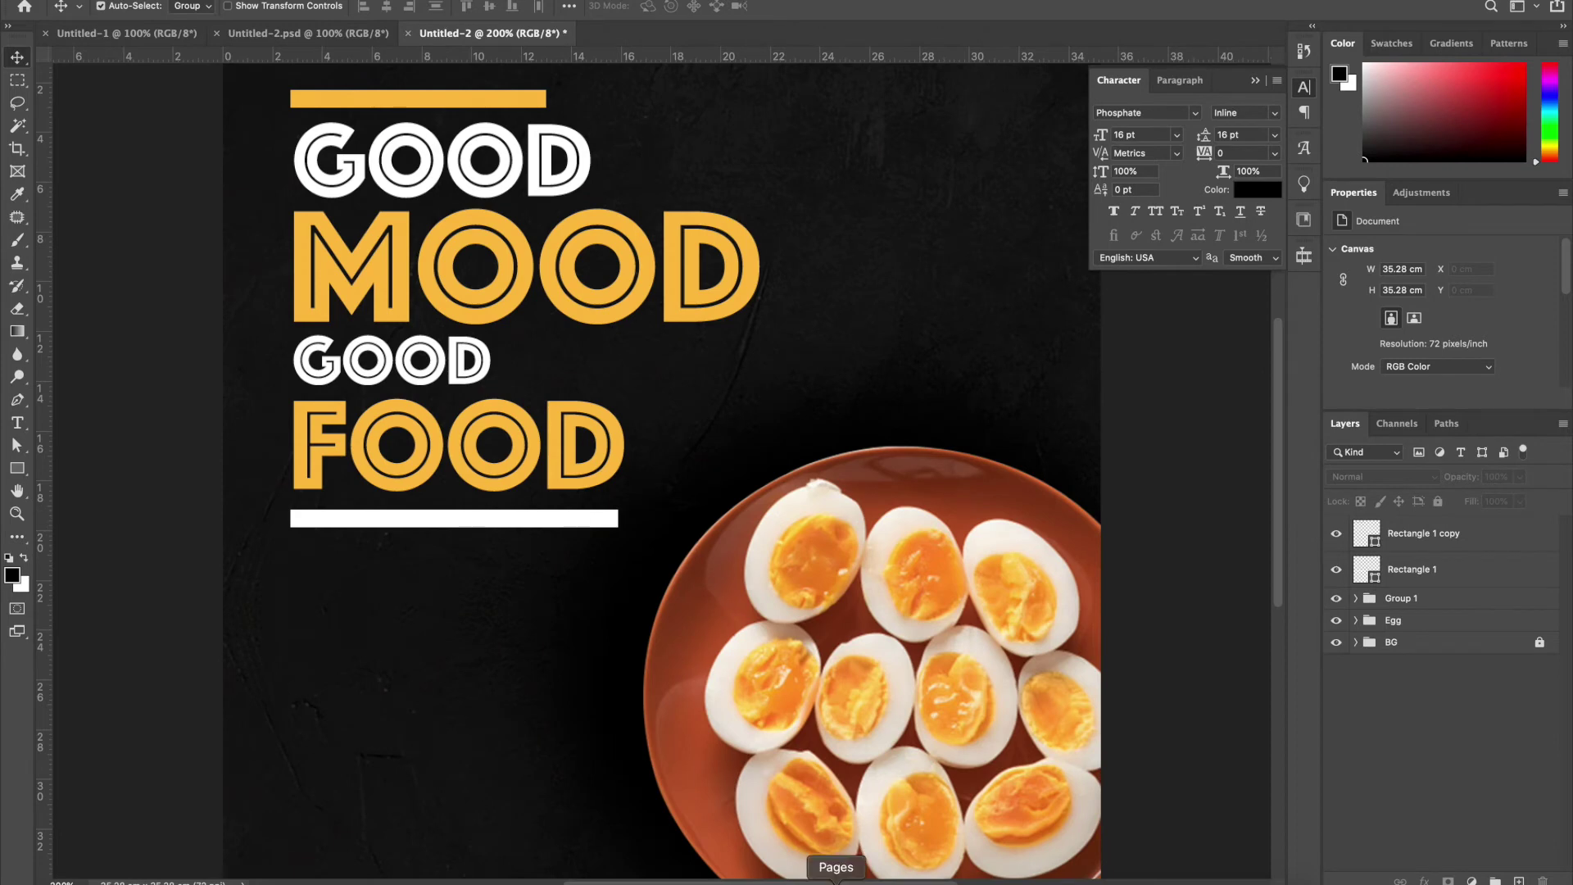
pyautogui.press('t')
pyautogui.scroll(-3, 500, 741)
# Add a tagline text line in the lower left and scale it to about double size
pyautogui.click(339, 623)
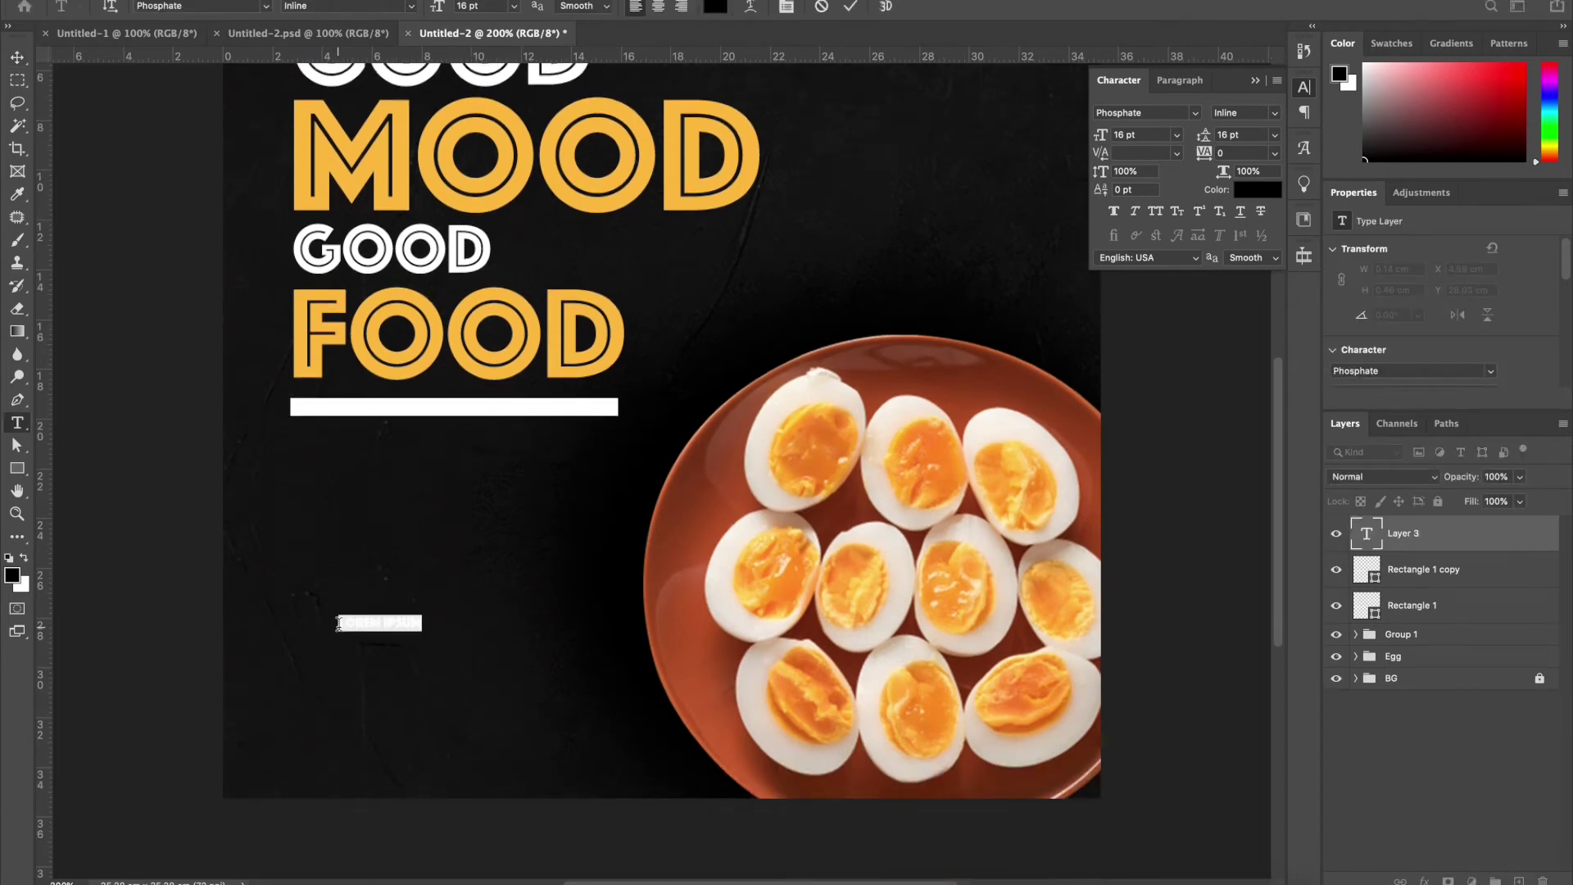
pyautogui.press('BackSpace')
pyautogui.click(16, 58)
pyautogui.hotkey('ctrl', 't')
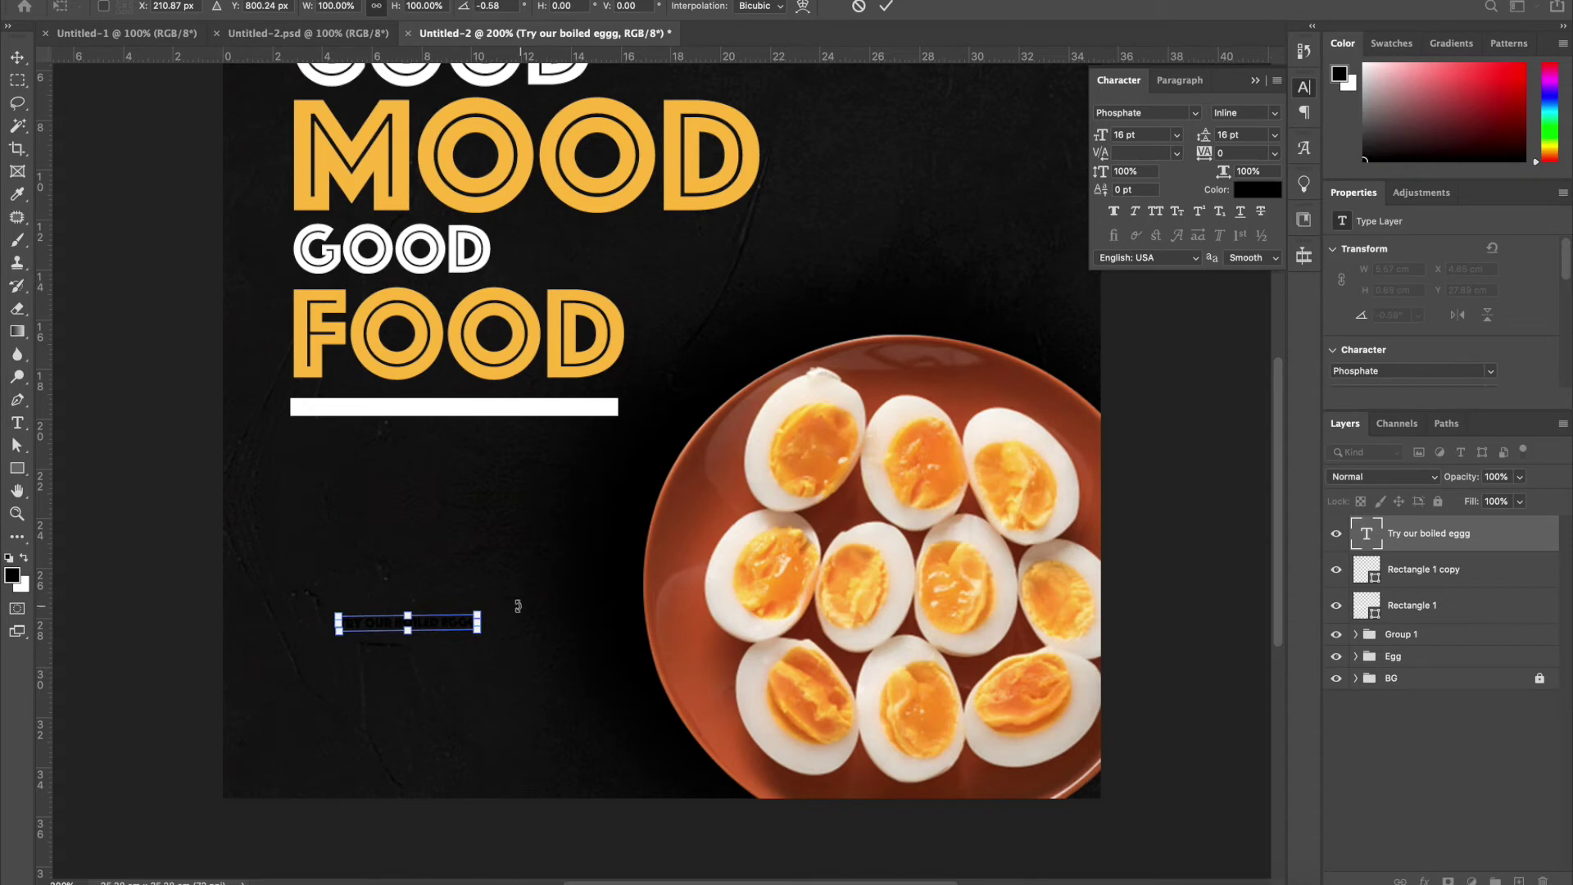
pyautogui.moveTo(479, 615); pyautogui.dragTo(688, 566)
pyautogui.press('Return')
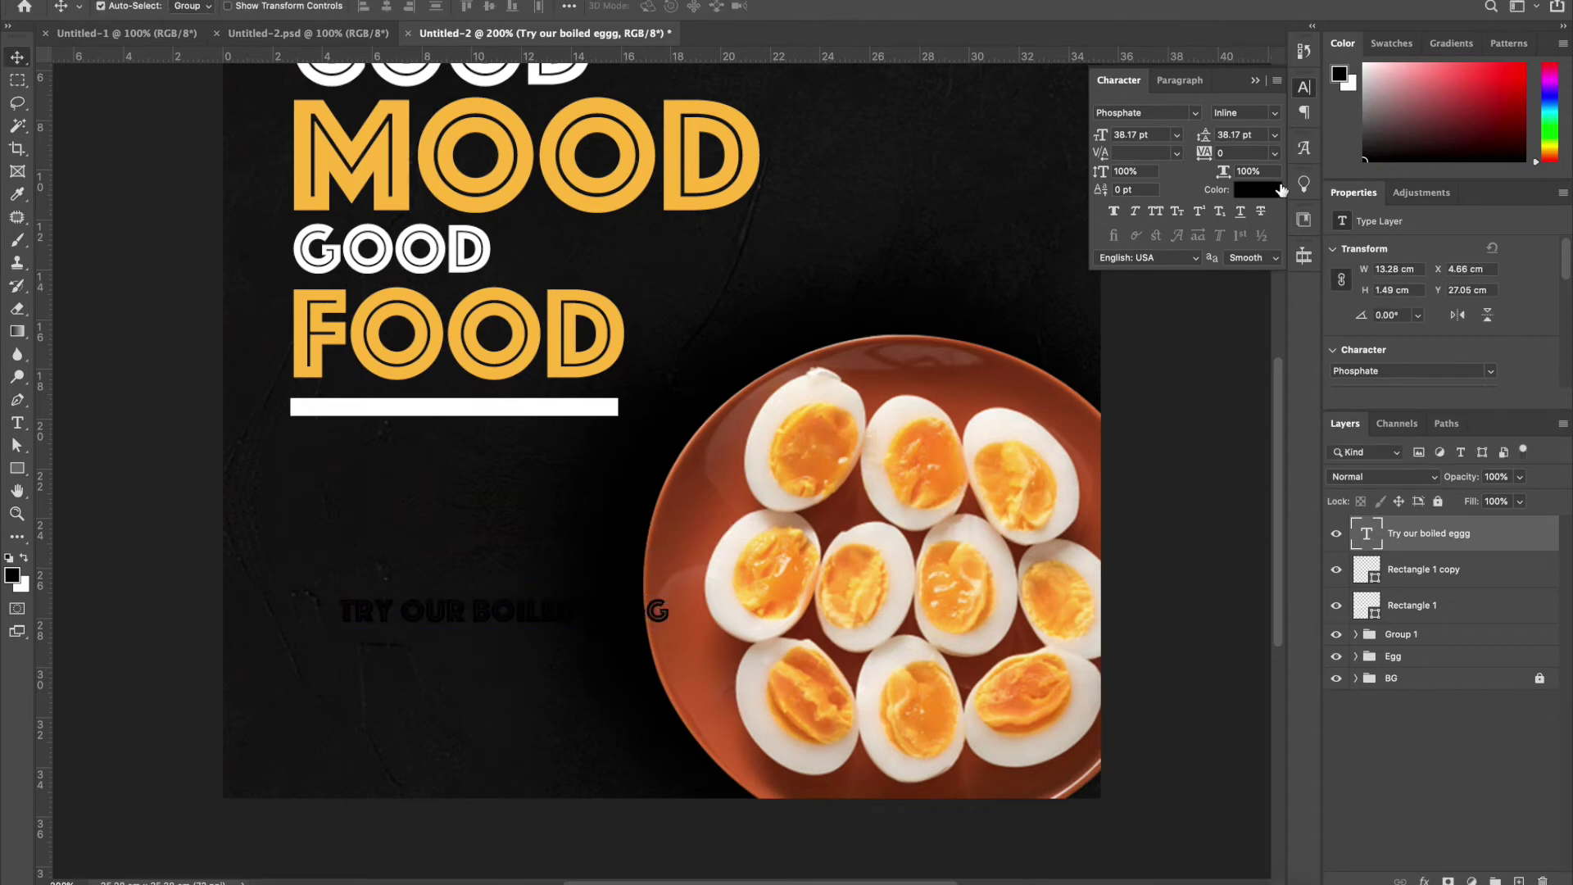
# Make the tagline white and fix 'EGGG' to read 'Try our boiled egg'
pyautogui.click(1258, 189)
pyautogui.click(615, 410)
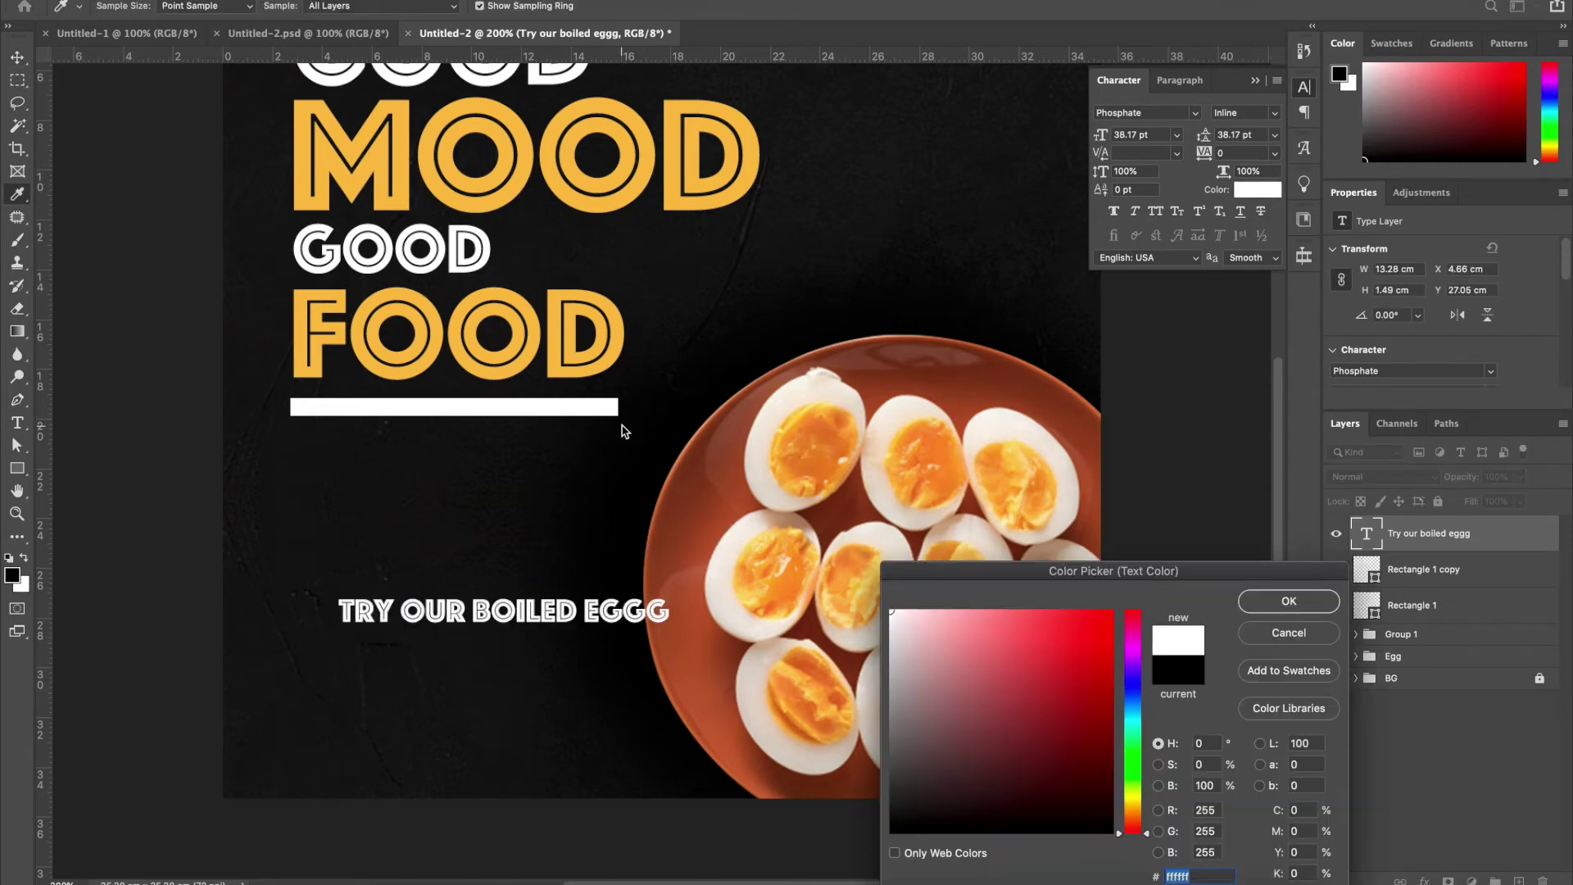
pyautogui.press('Return')
pyautogui.press('t')
pyautogui.click(625, 611)
pyautogui.press('BackSpace')
pyautogui.click(17, 57)
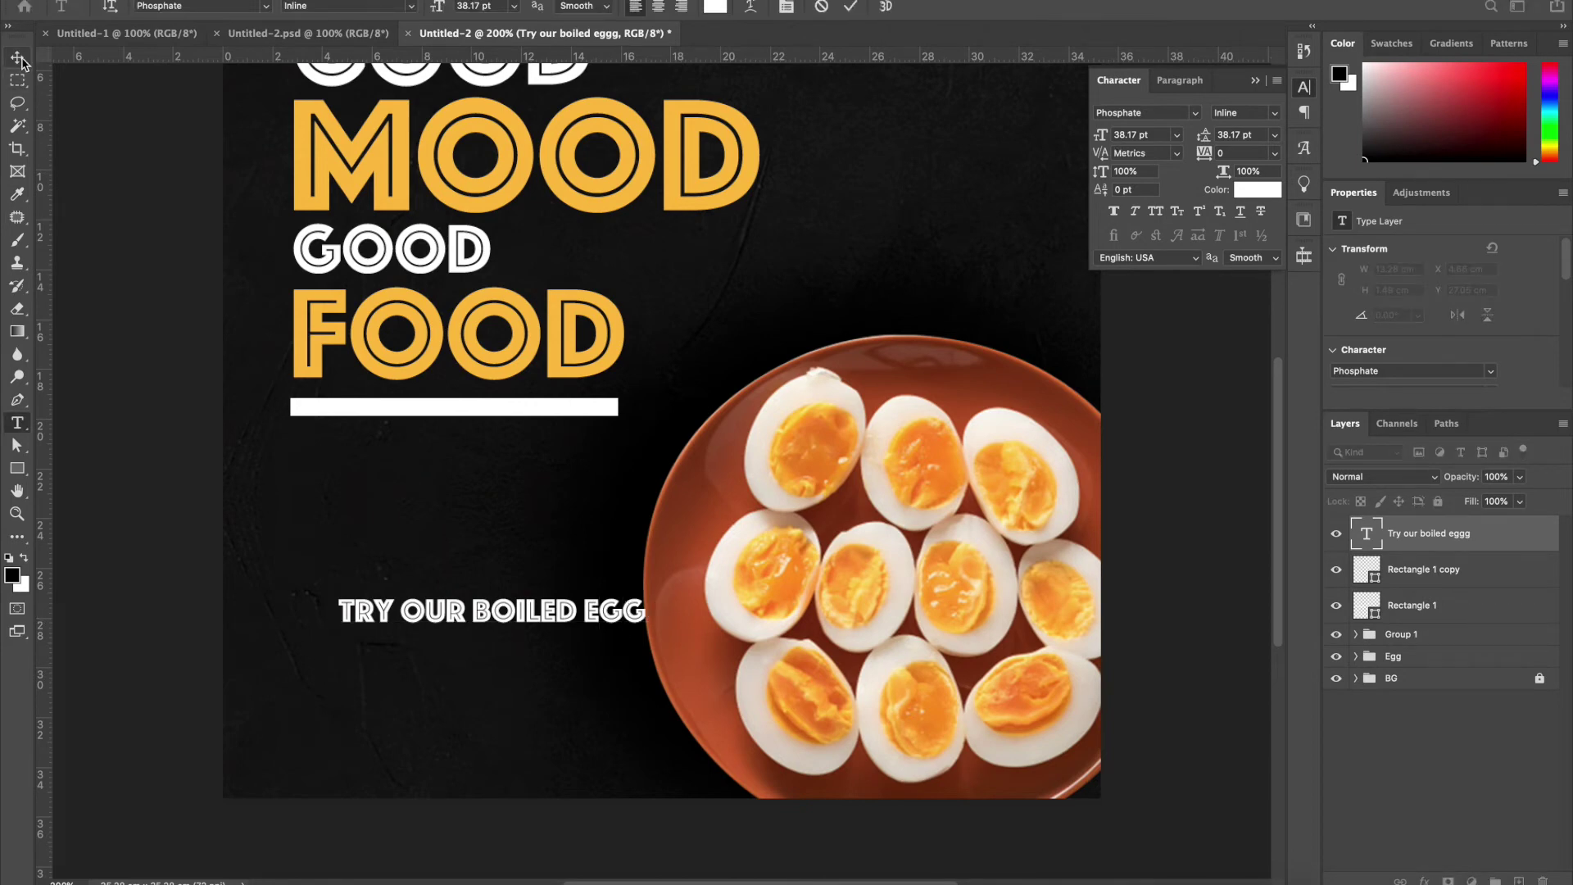
# Set the tagline to Raleway Medium, move it under the white bar, and shrink it to about 87%
pyautogui.click(1129, 113)
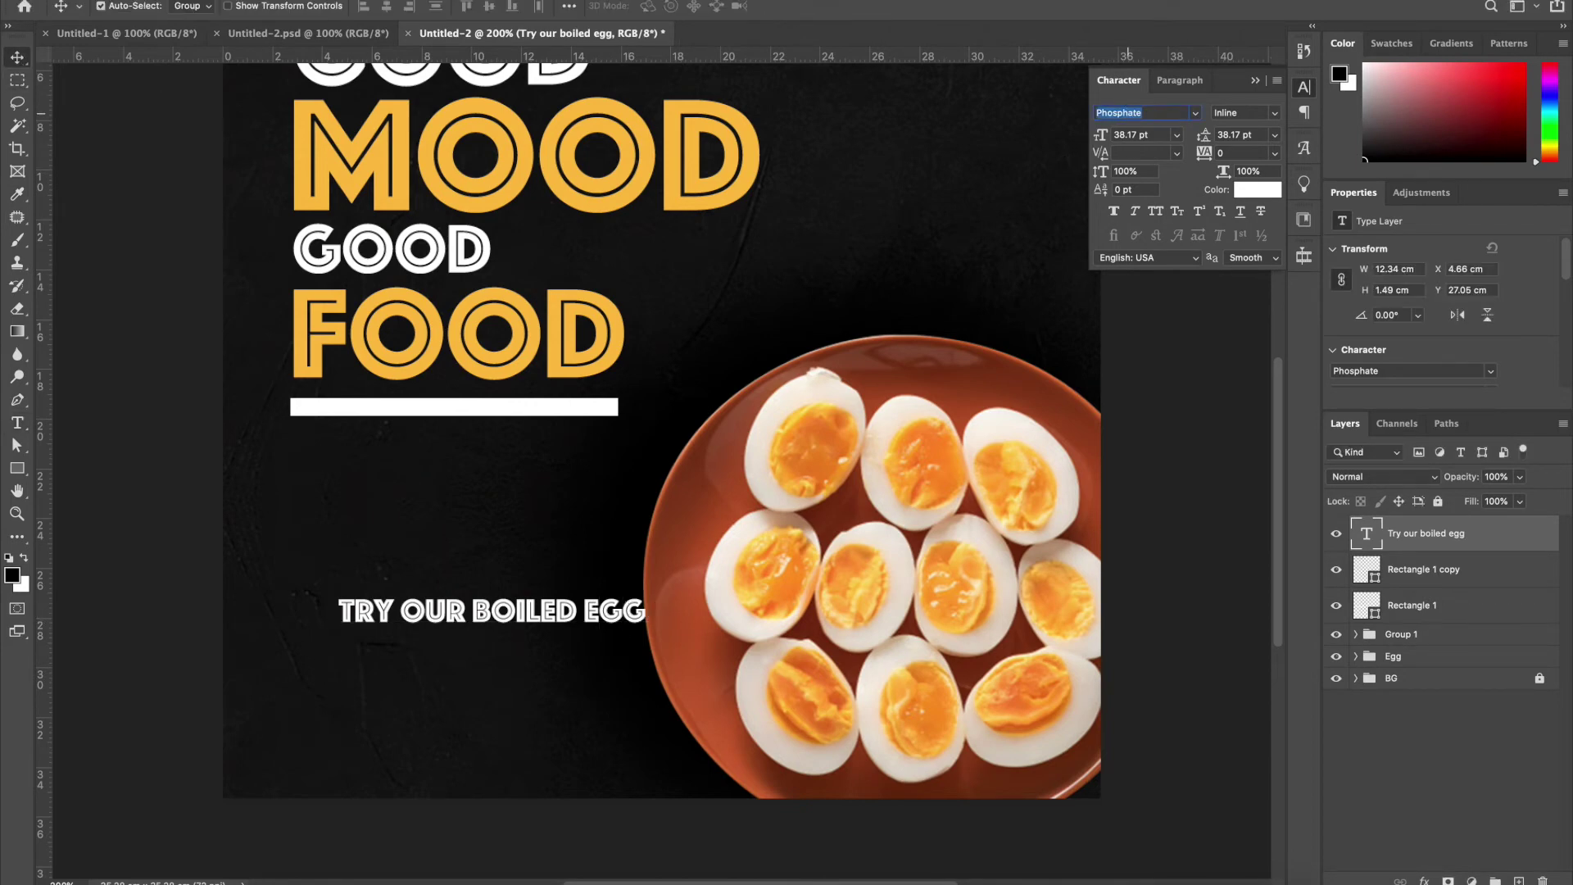
pyautogui.write('ral')
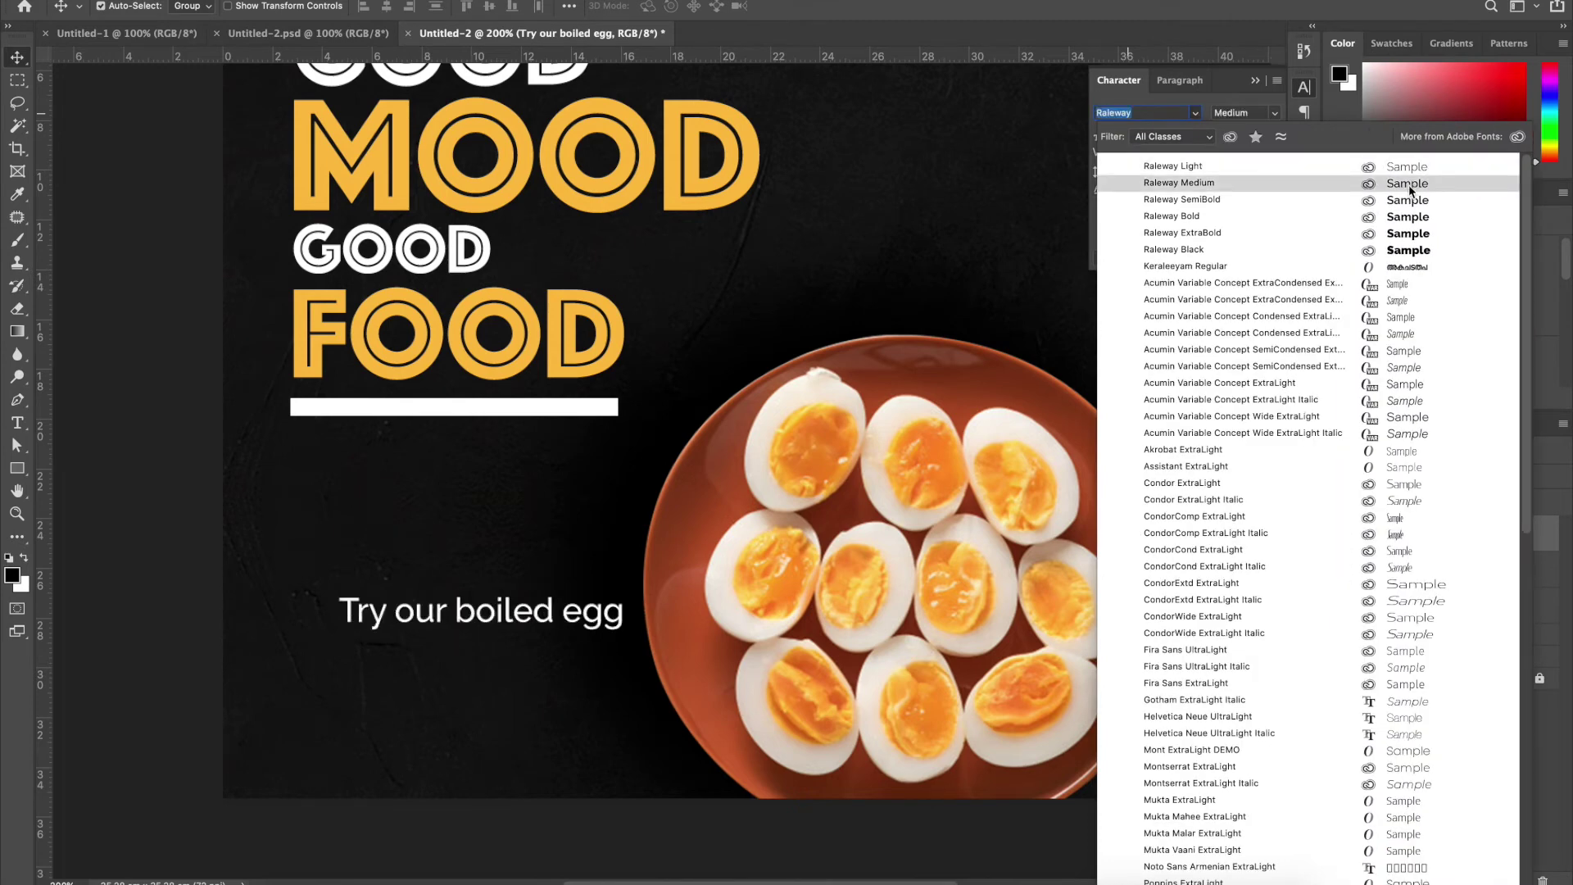
pyautogui.click(1409, 184)
pyautogui.moveTo(507, 618); pyautogui.dragTo(460, 522)
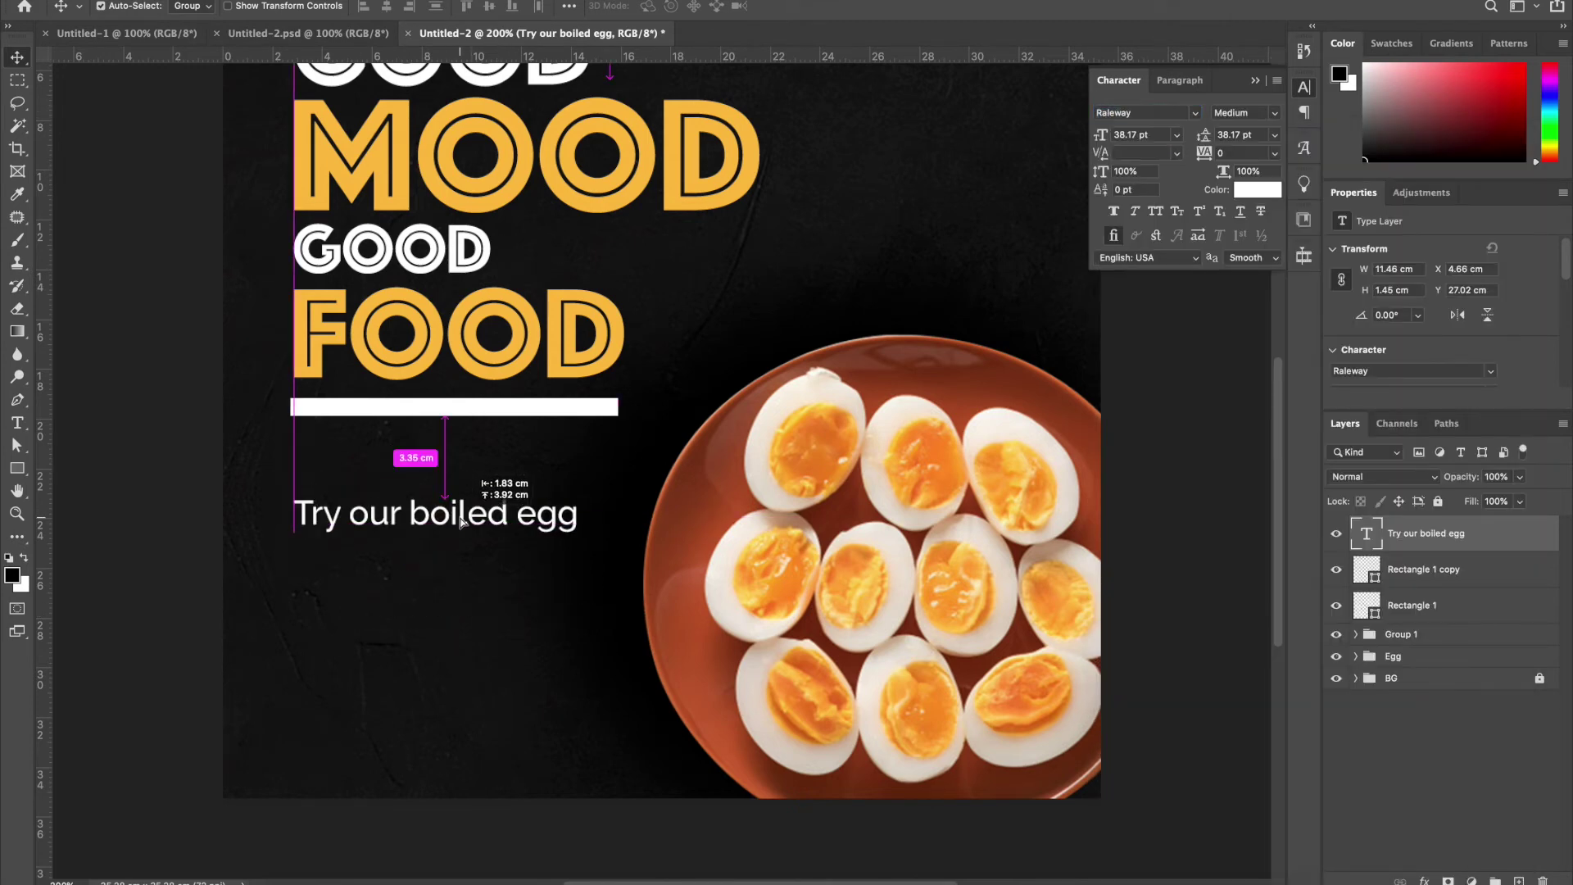
pyautogui.press('super+t')
pyautogui.moveTo(580, 496); pyautogui.dragTo(495, 639)
pyautogui.press('Return')
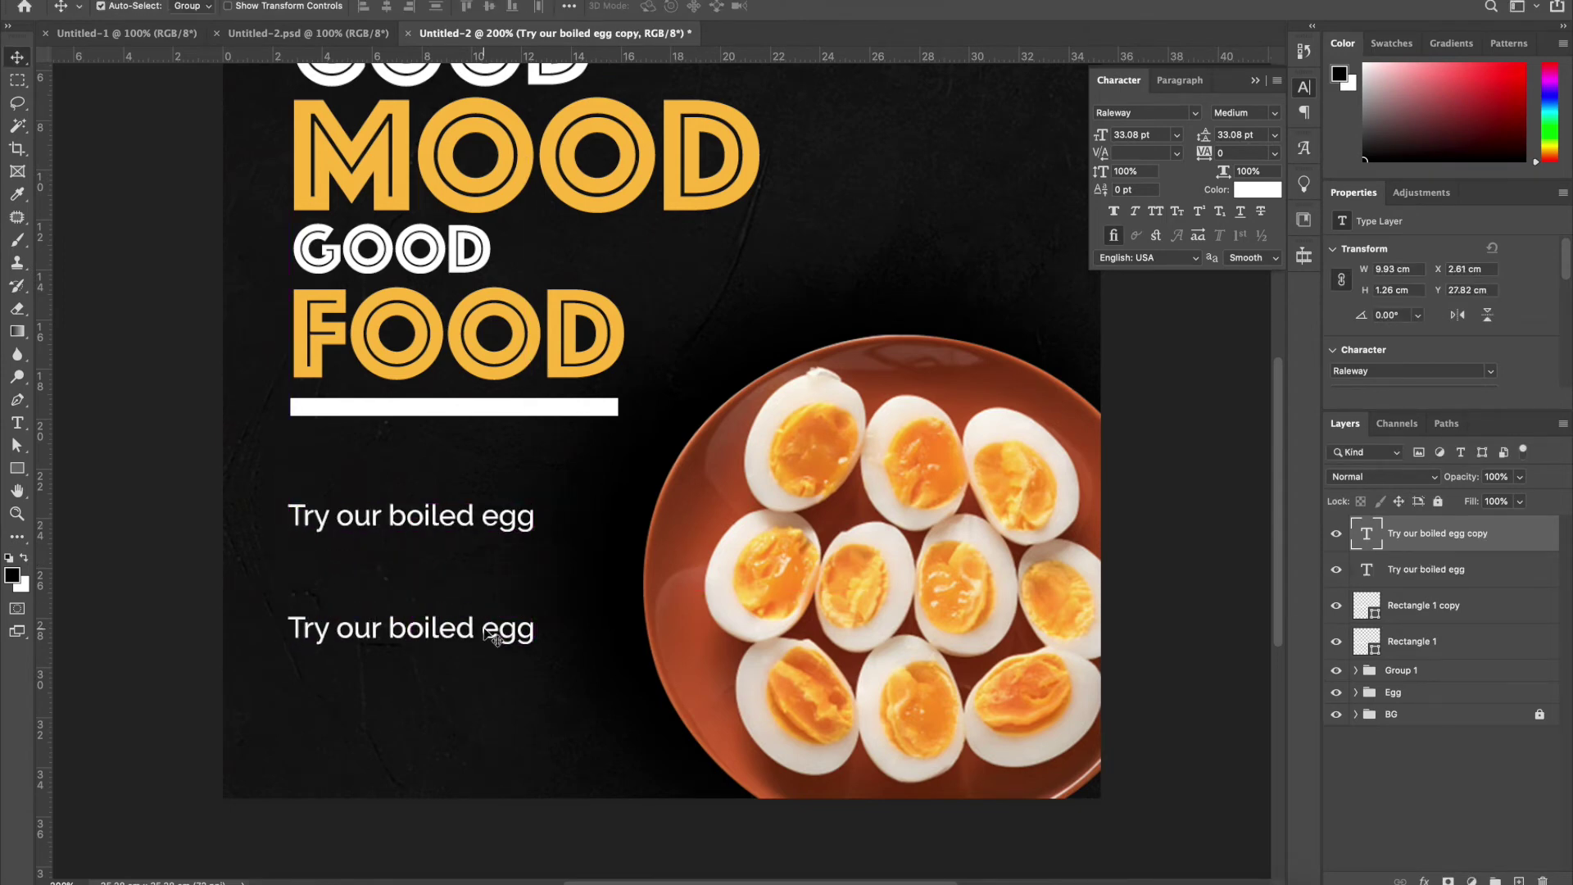
# Retype the duplicated line as 'Order Now:' followed by the phone number
pyautogui.doubleClick(491, 635)
pyautogui.hotkey('ctrl', 'a')
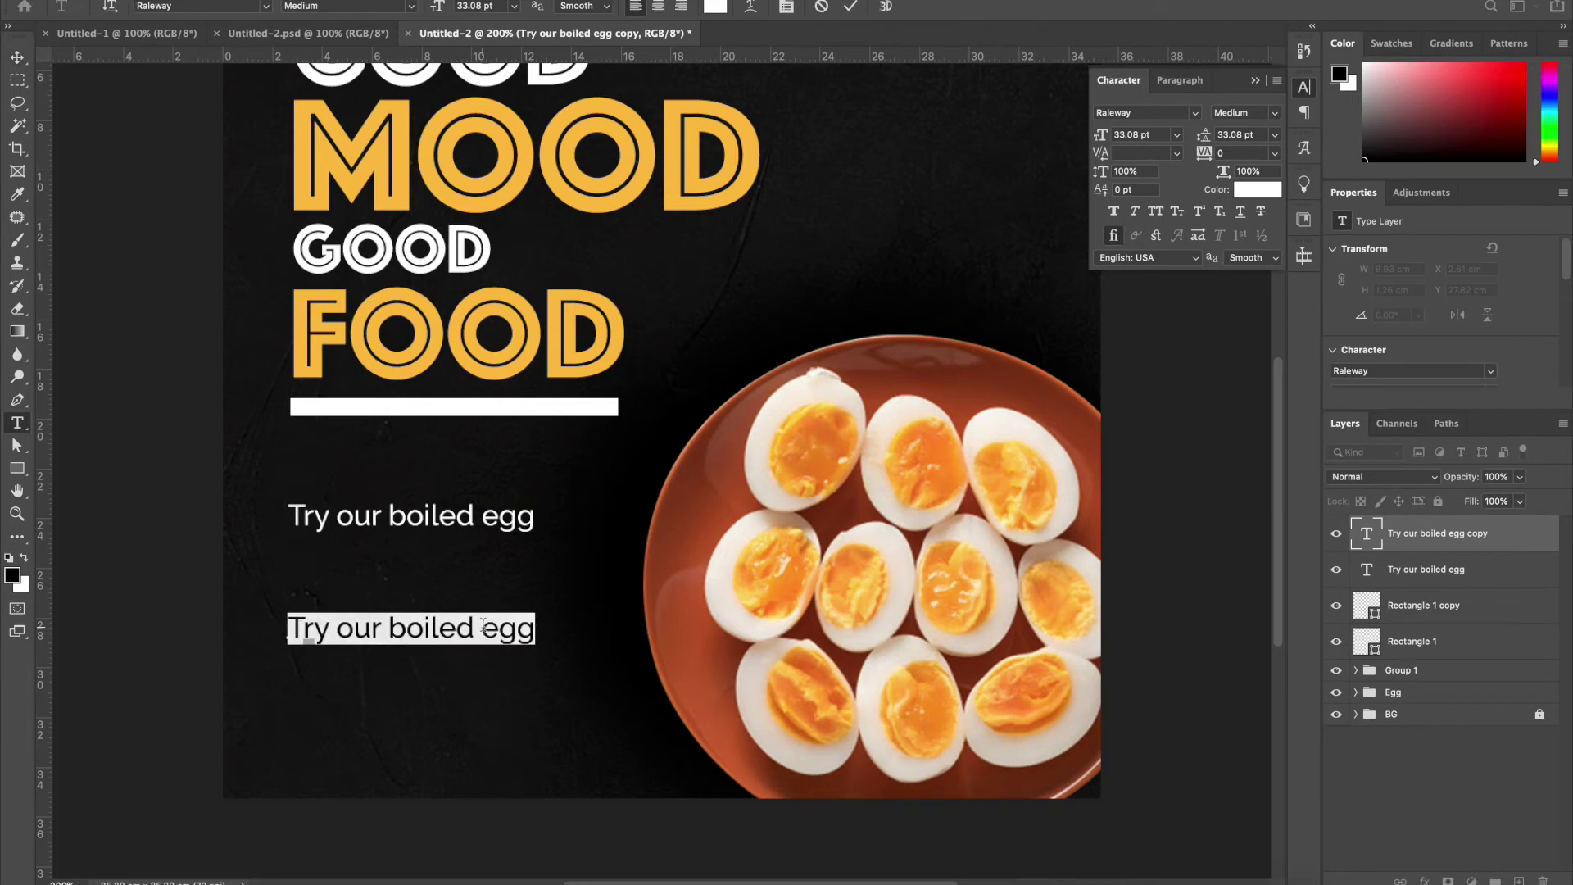
pyautogui.write('Ordw')
pyautogui.press('Left')
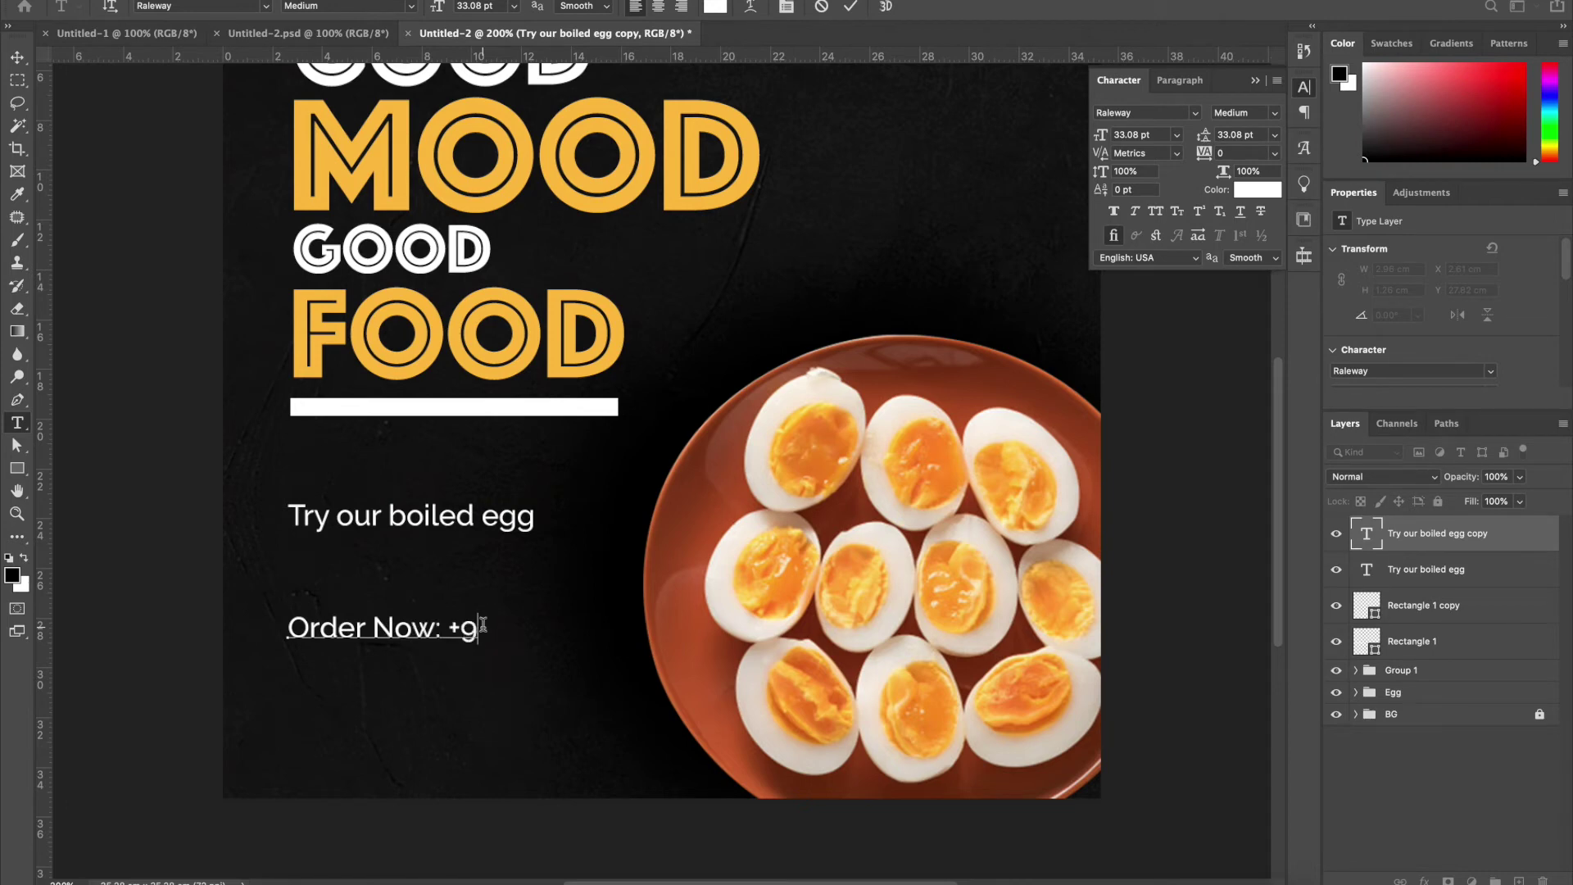
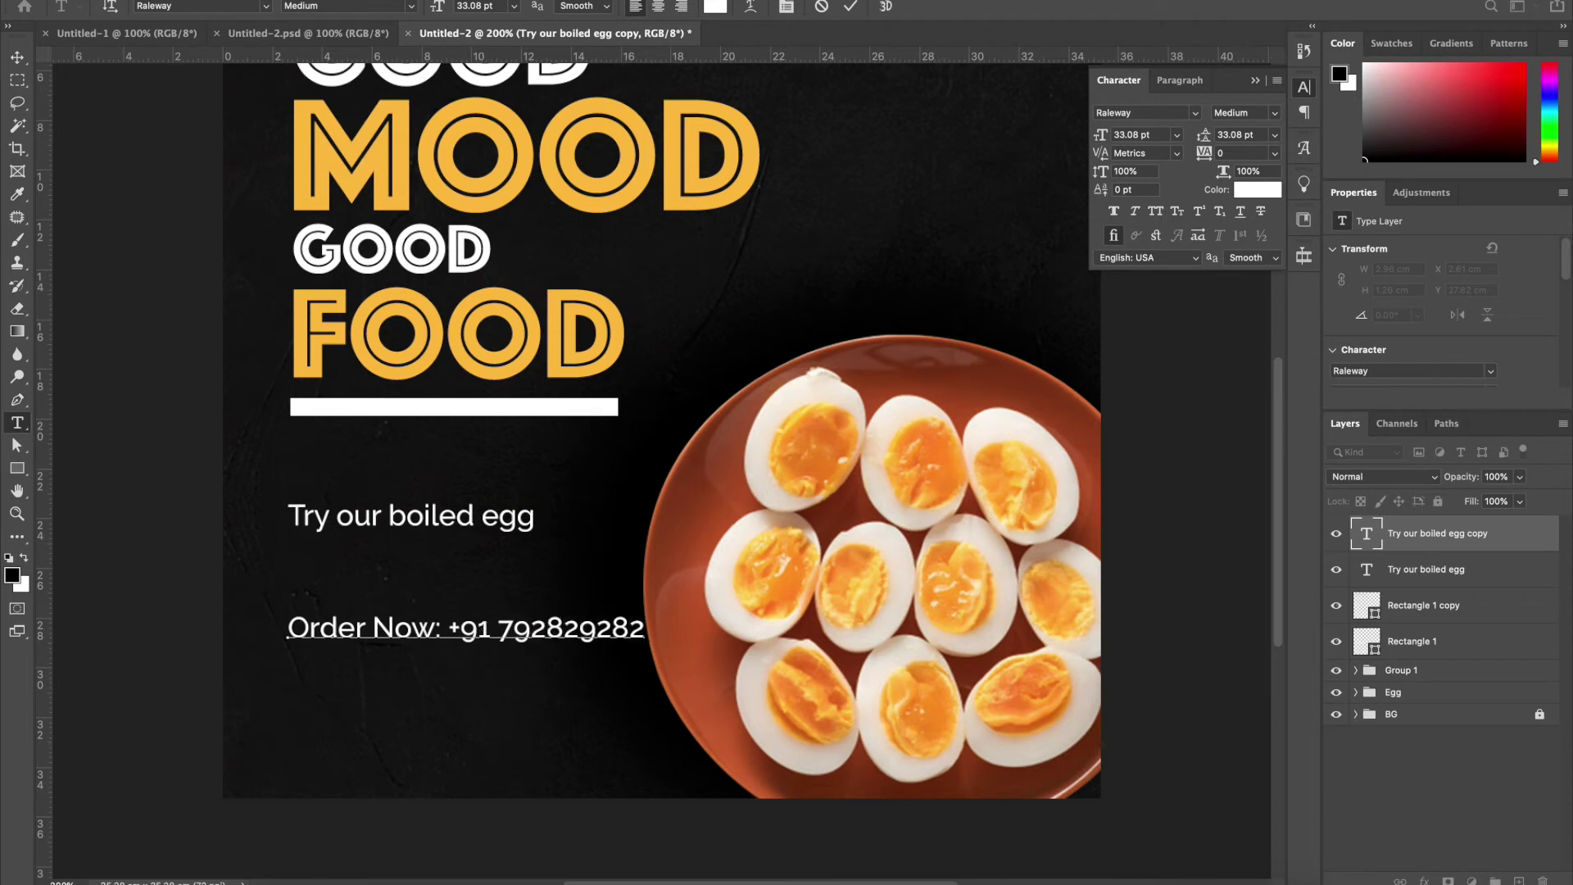
pyautogui.click(16, 56)
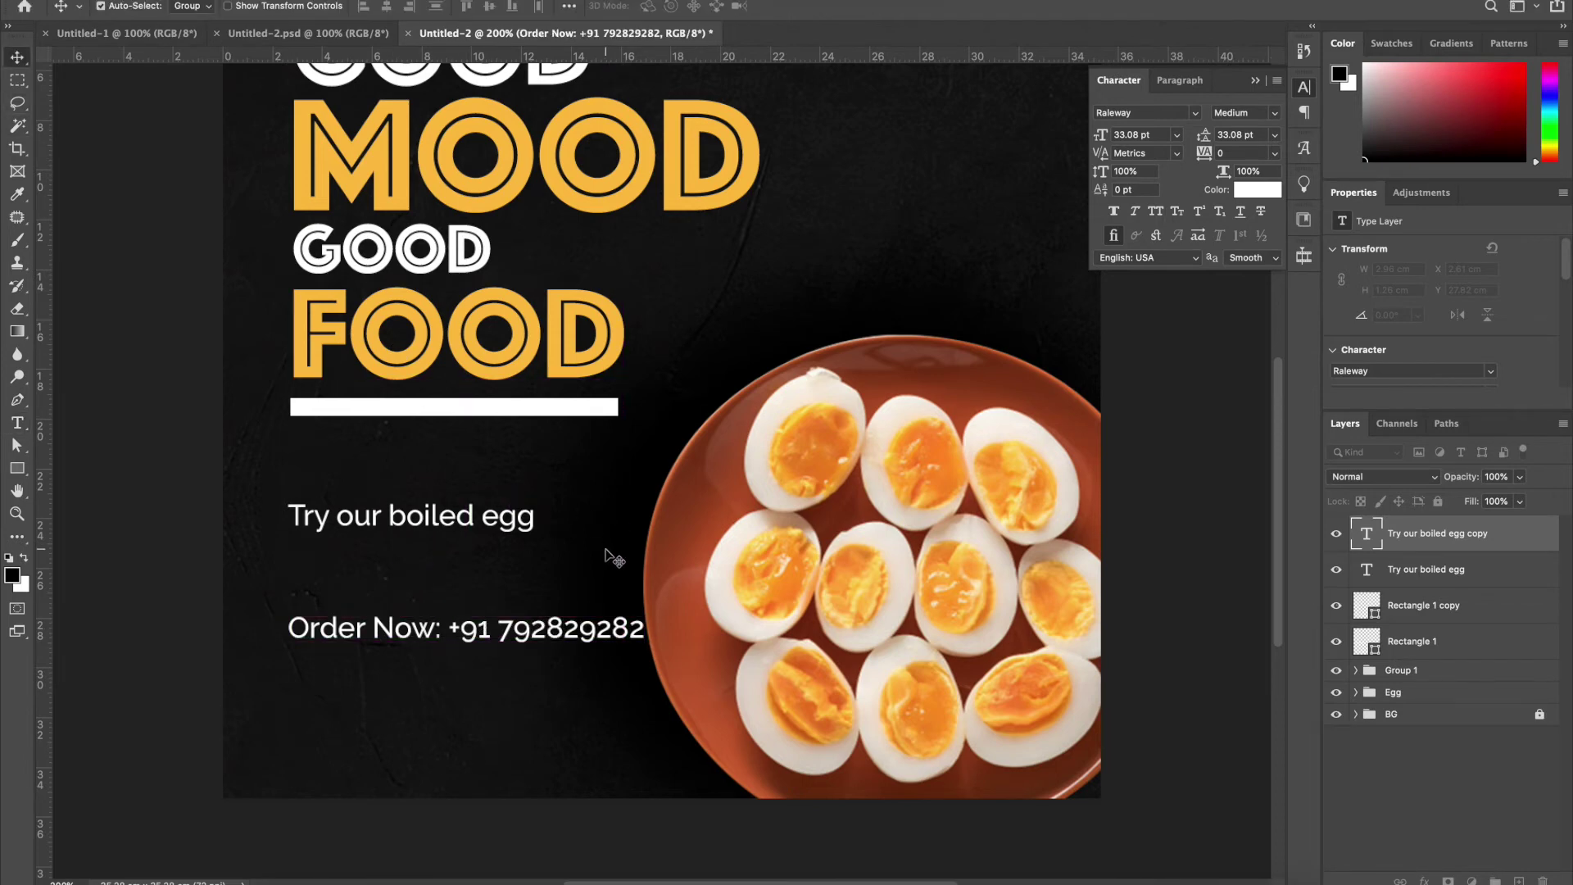
# Put the phone number in ExtraBold on its own line, nudge it up, and duplicate the tagline
pyautogui.press('t')
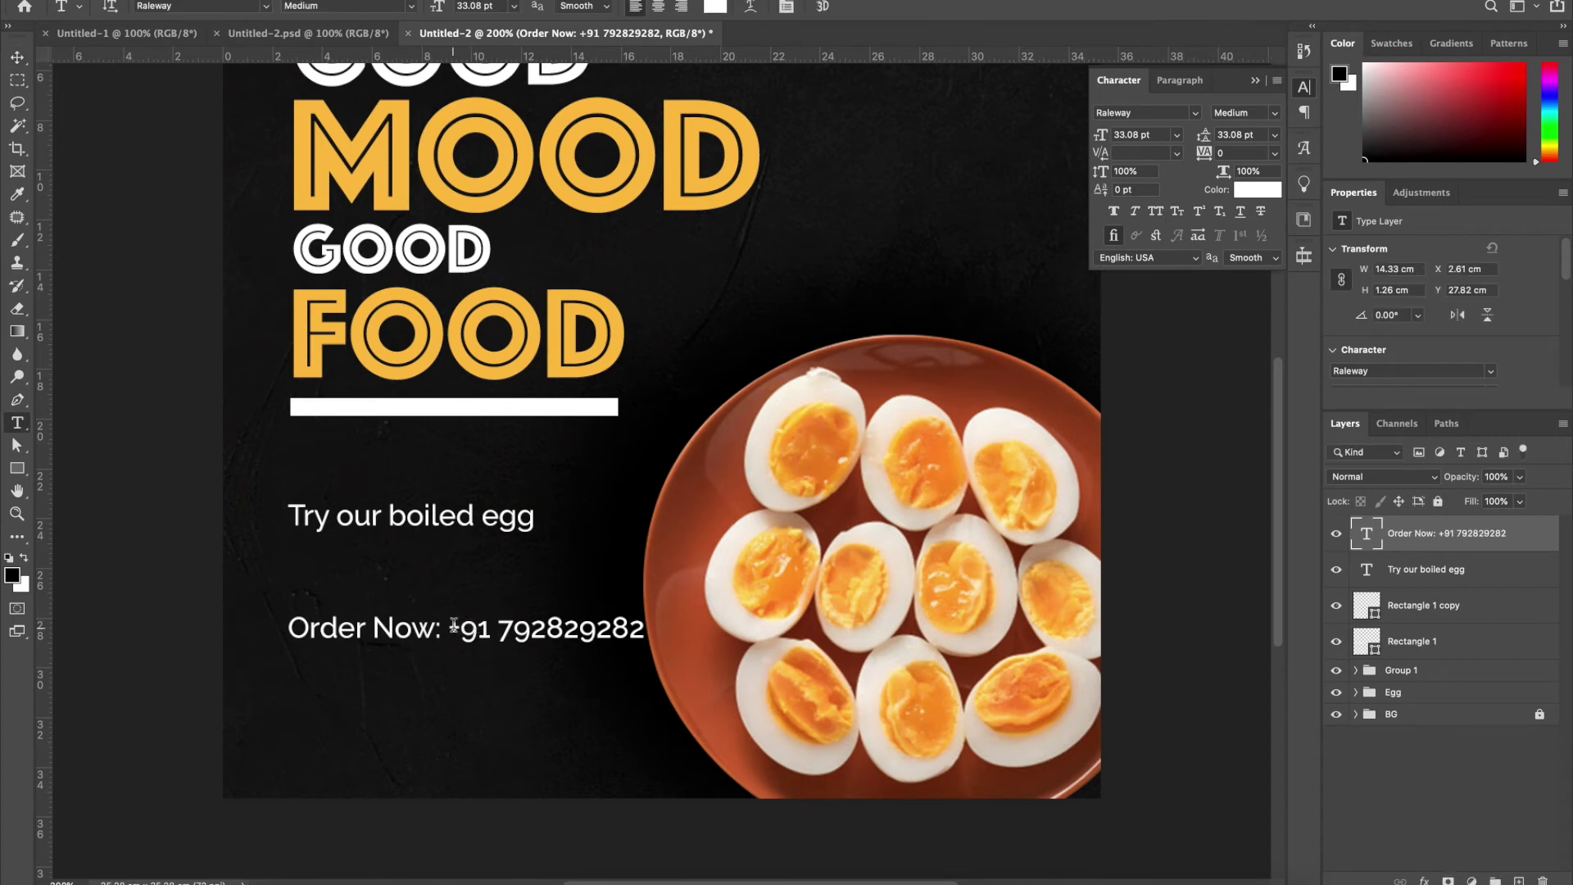
pyautogui.moveTo(451, 626); pyautogui.dragTo(645, 629)
pyautogui.click(1273, 115)
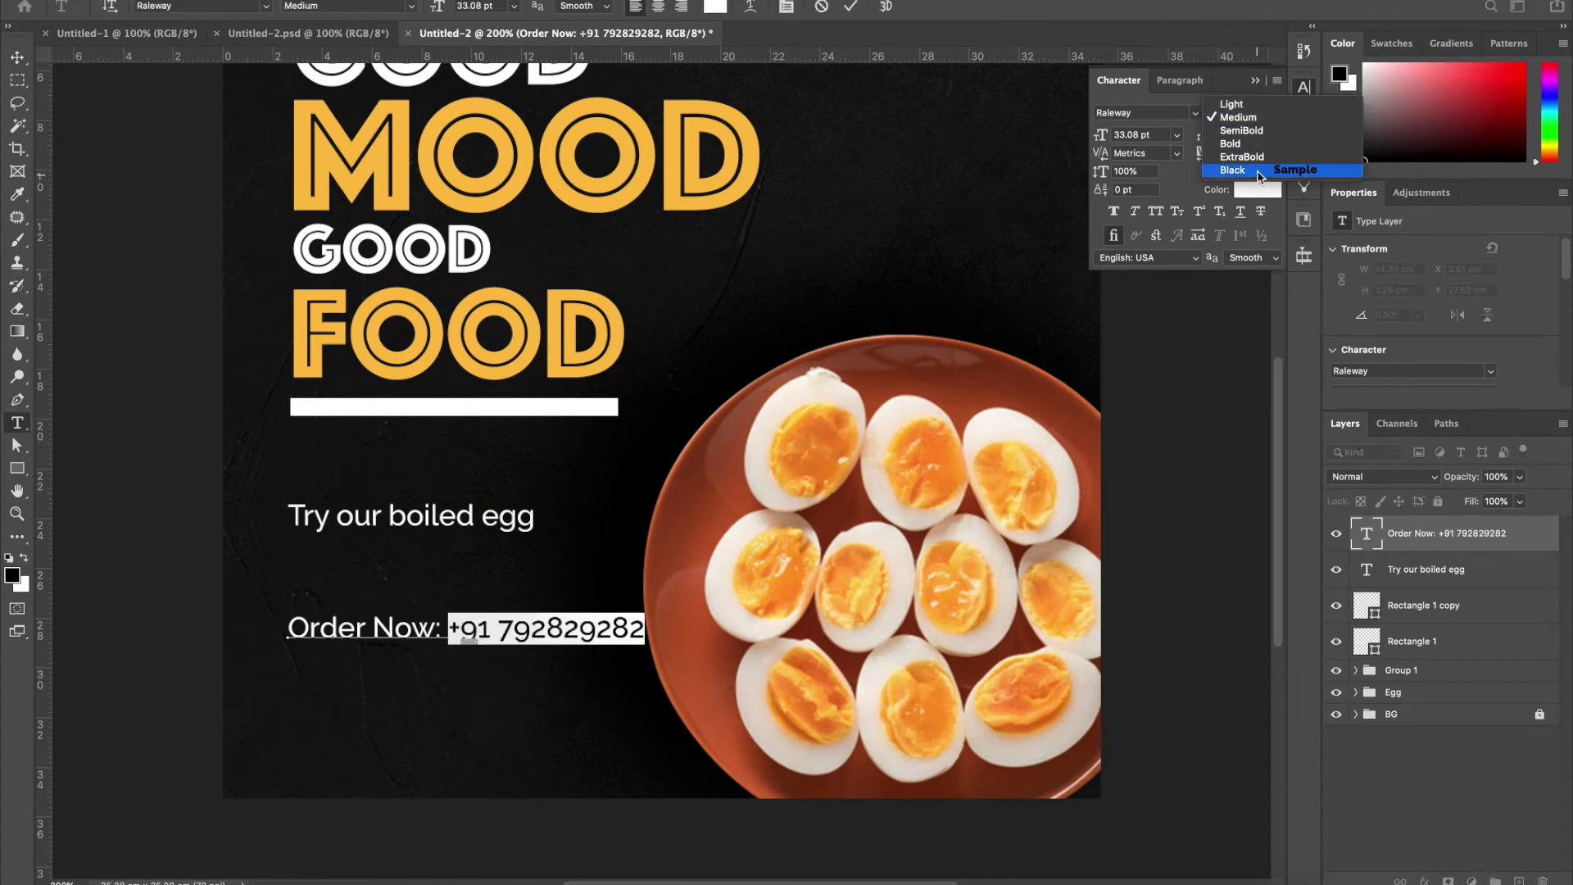
pyautogui.click(1261, 160)
pyautogui.click(453, 628)
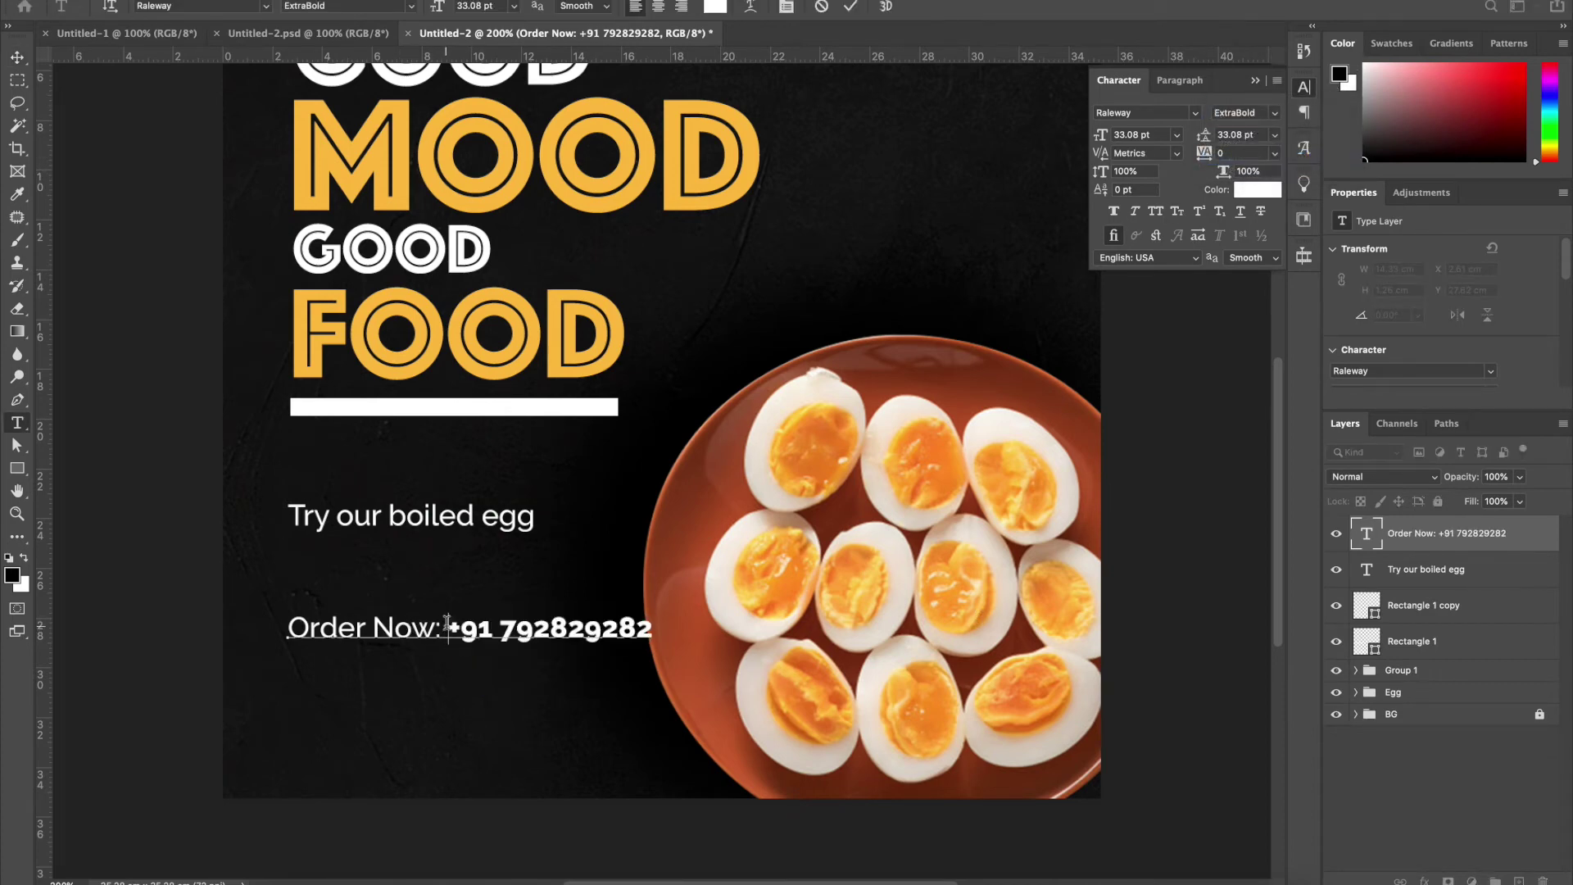
pyautogui.press('BackSpace')
pyautogui.press('Return')
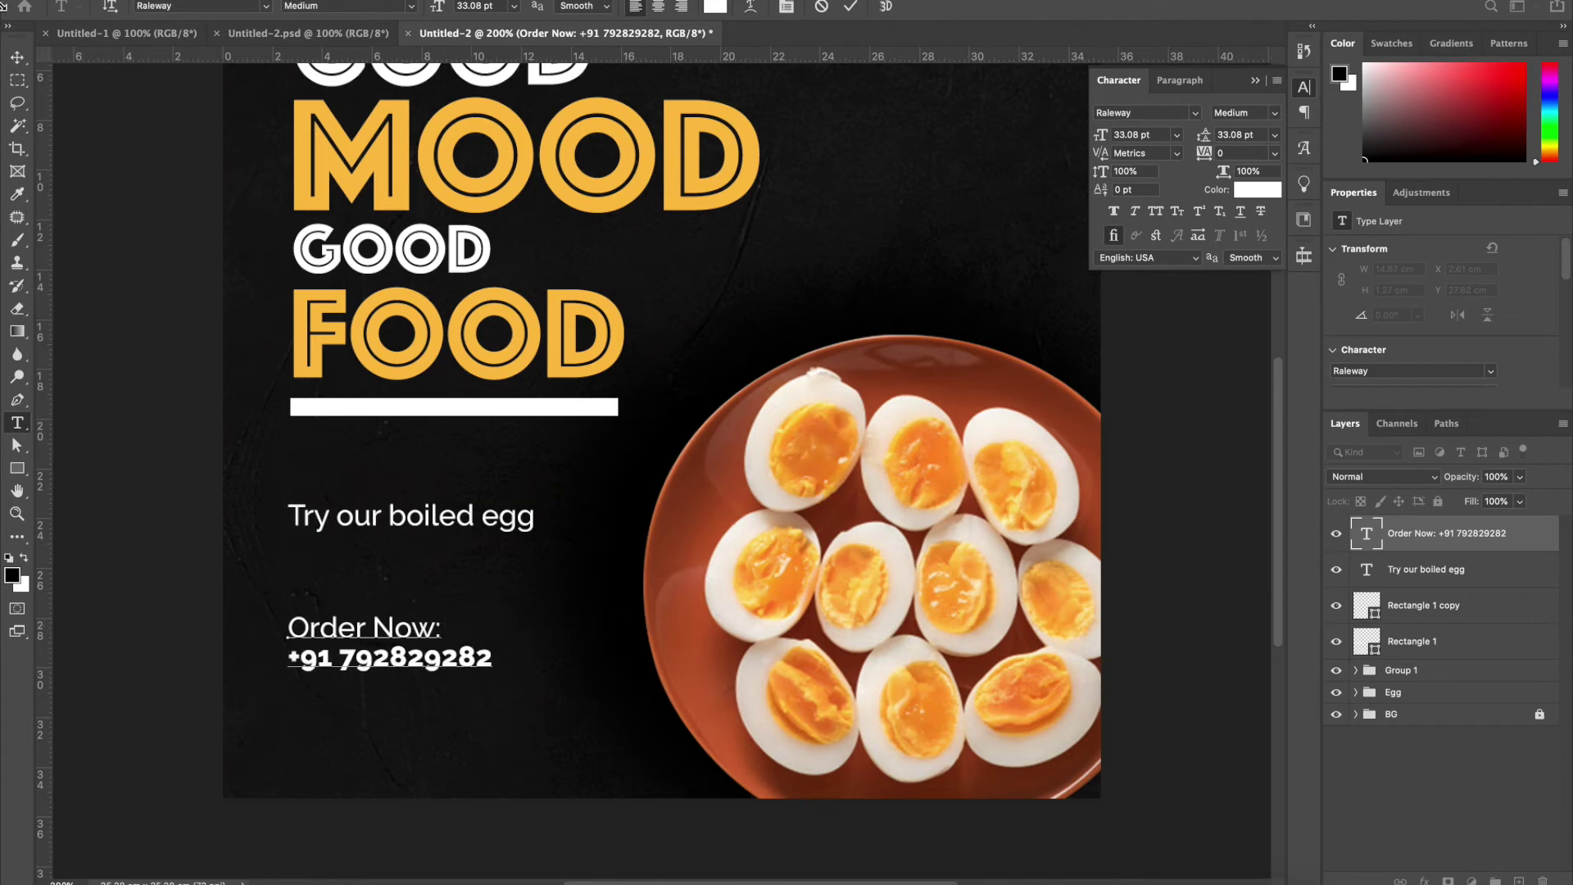
pyautogui.click(16, 58)
pyautogui.moveTo(417, 647); pyautogui.dragTo(412, 628)
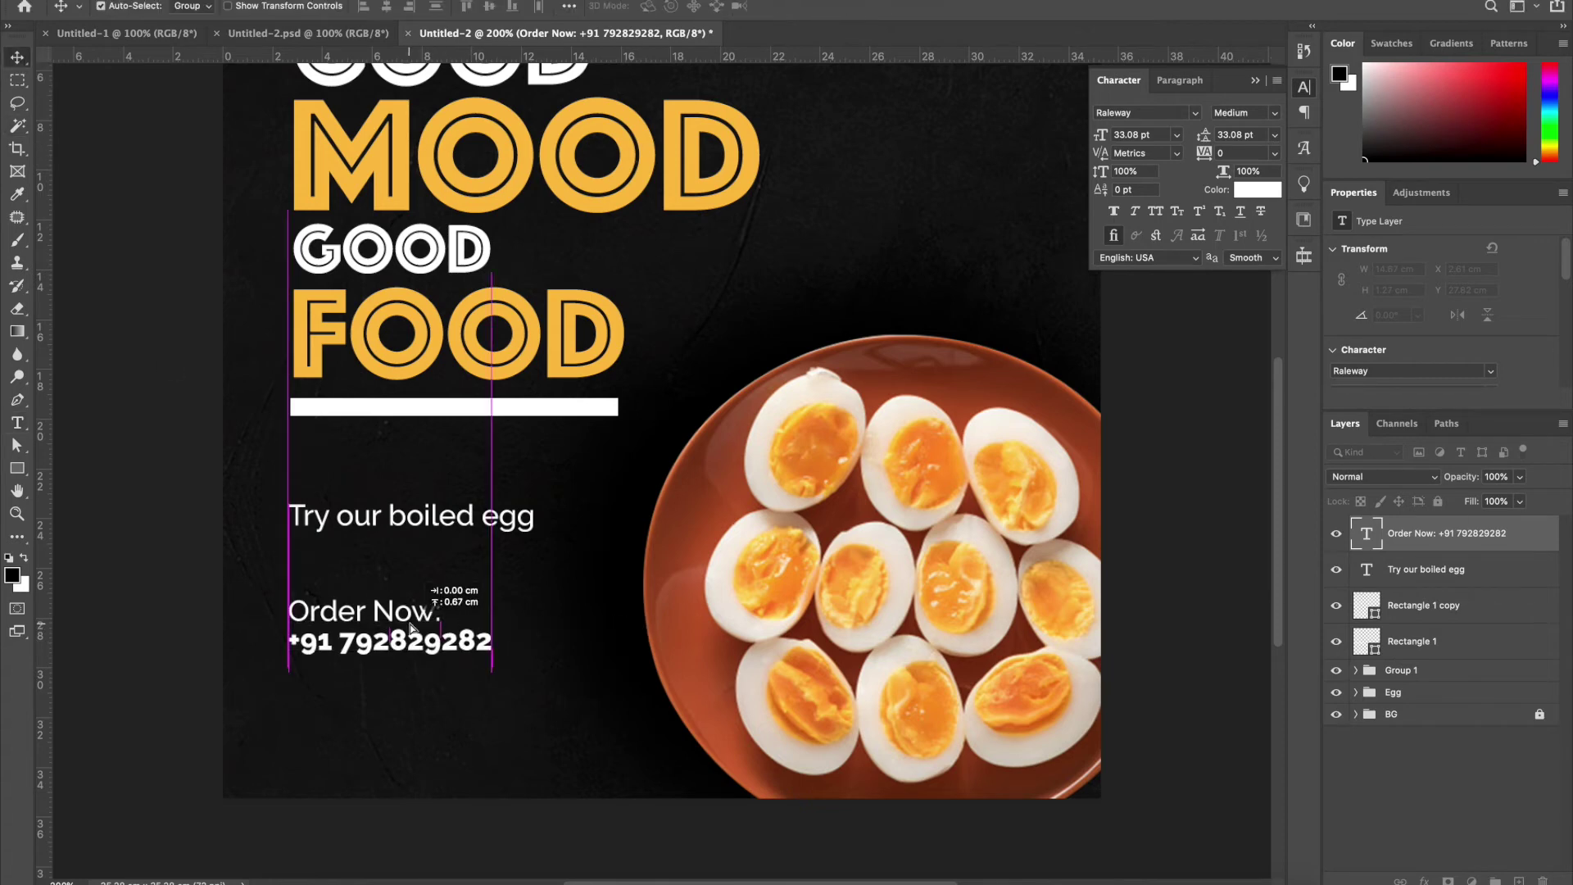
pyautogui.moveTo(427, 525)
pyautogui.mouseDown()
pyautogui.moveTo(427, 484)
pyautogui.moveTo(425, 513)
pyautogui.mouseUp()
# Retype the tagline copy as '10 egg in each plate for healthy diet'
pyautogui.doubleClick(425, 512)
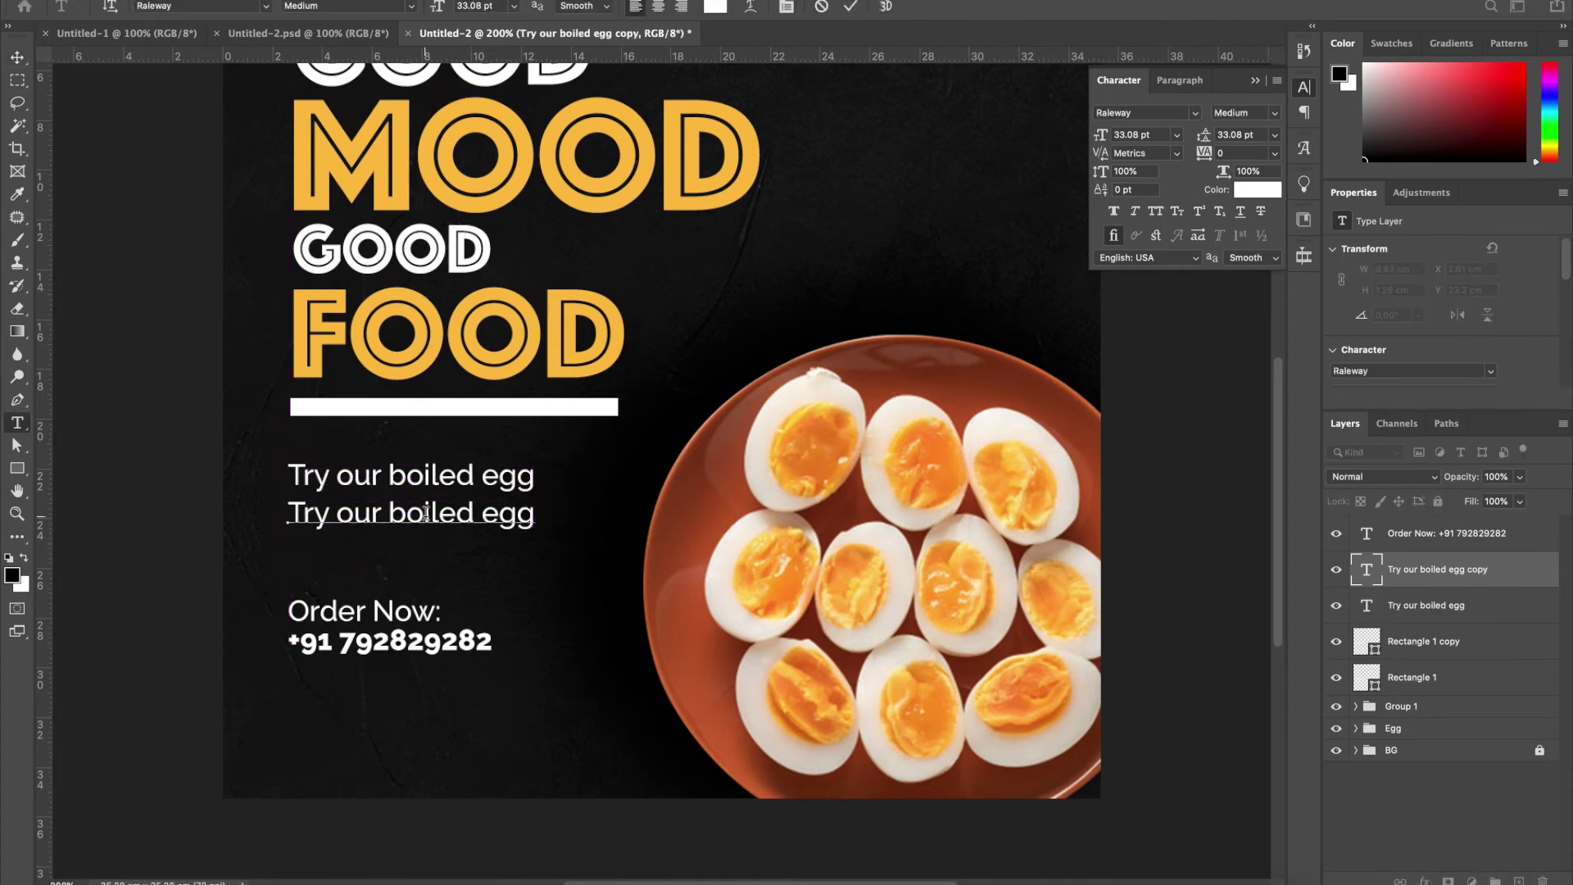
pyautogui.press('super+a')
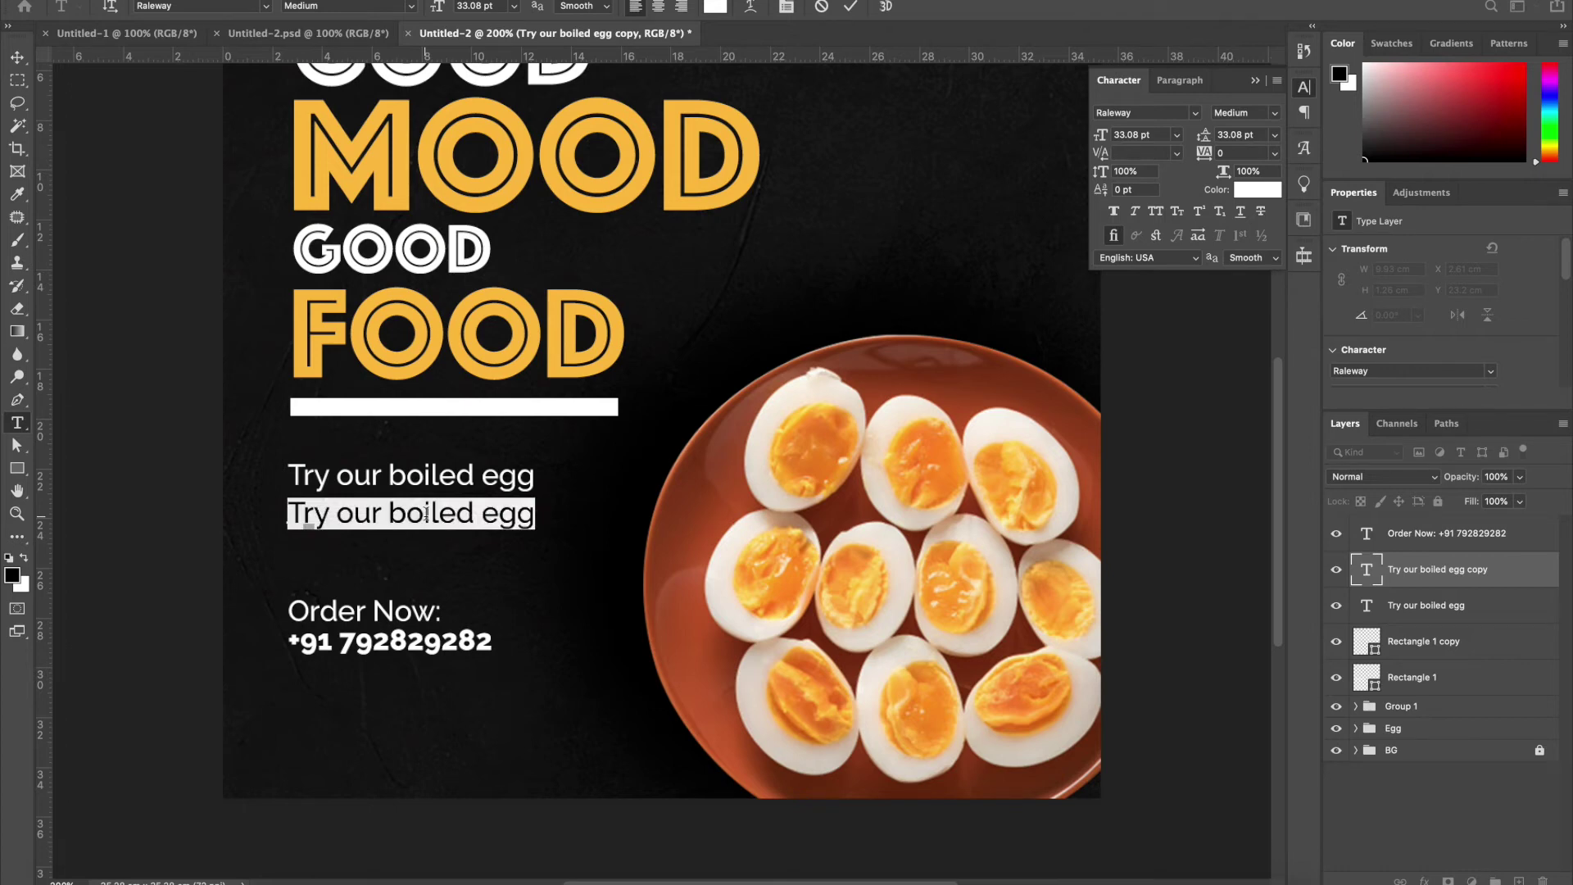
pyautogui.write('10')
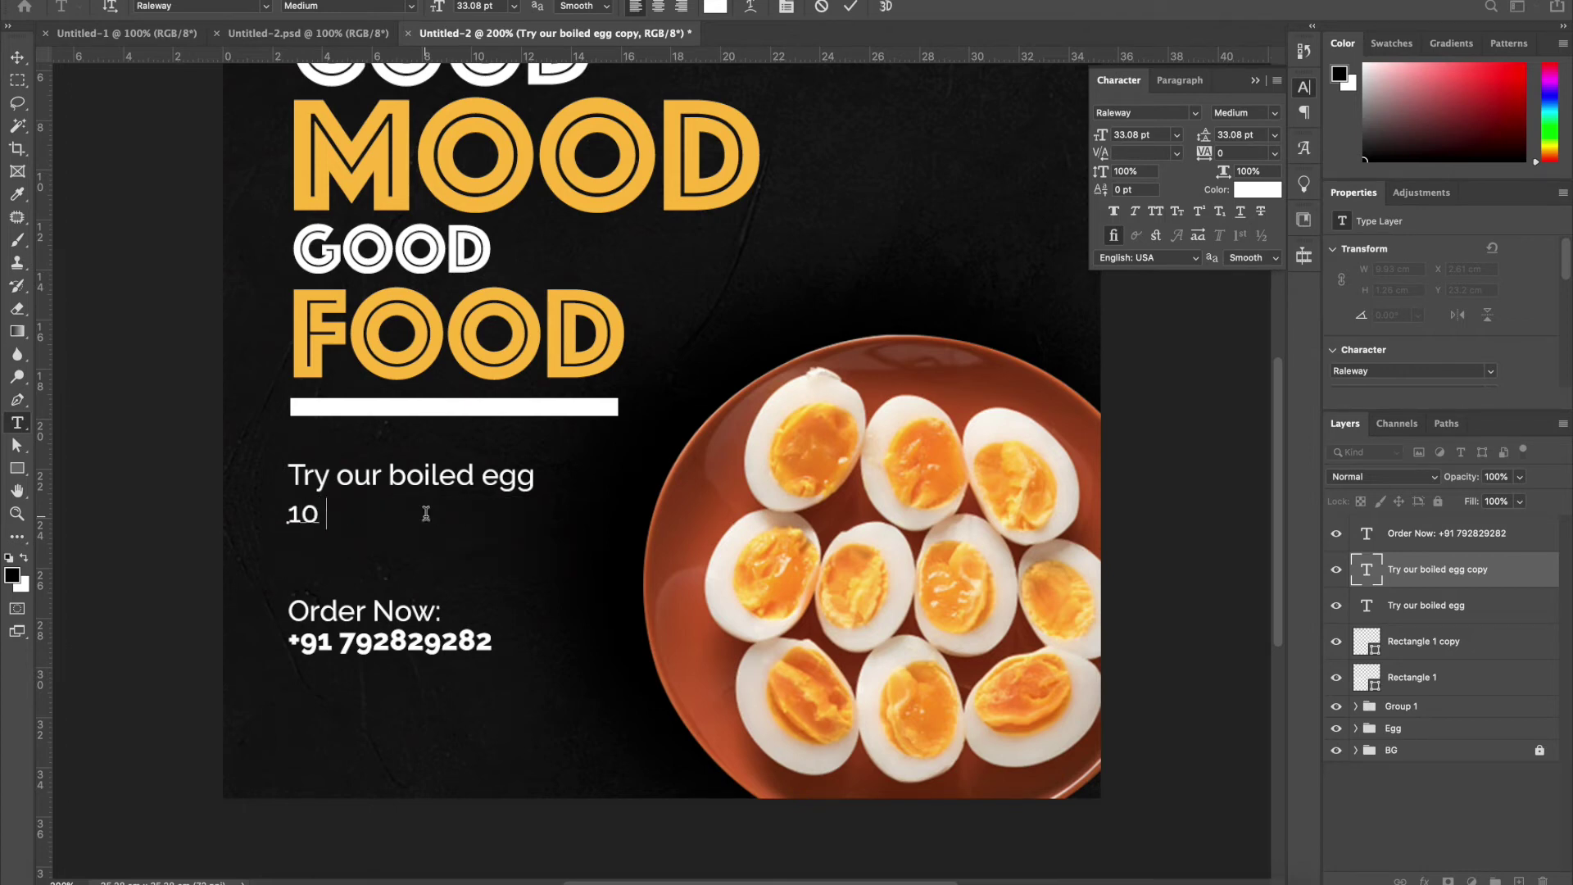
pyautogui.write(' each')
pyautogui.press('BackSpace')
pyautogui.press('BackSpace')
pyautogui.press('BackSpace')
pyautogui.write('ee')
pyautogui.press('BackSpace')
pyautogui.write('gg in each p')
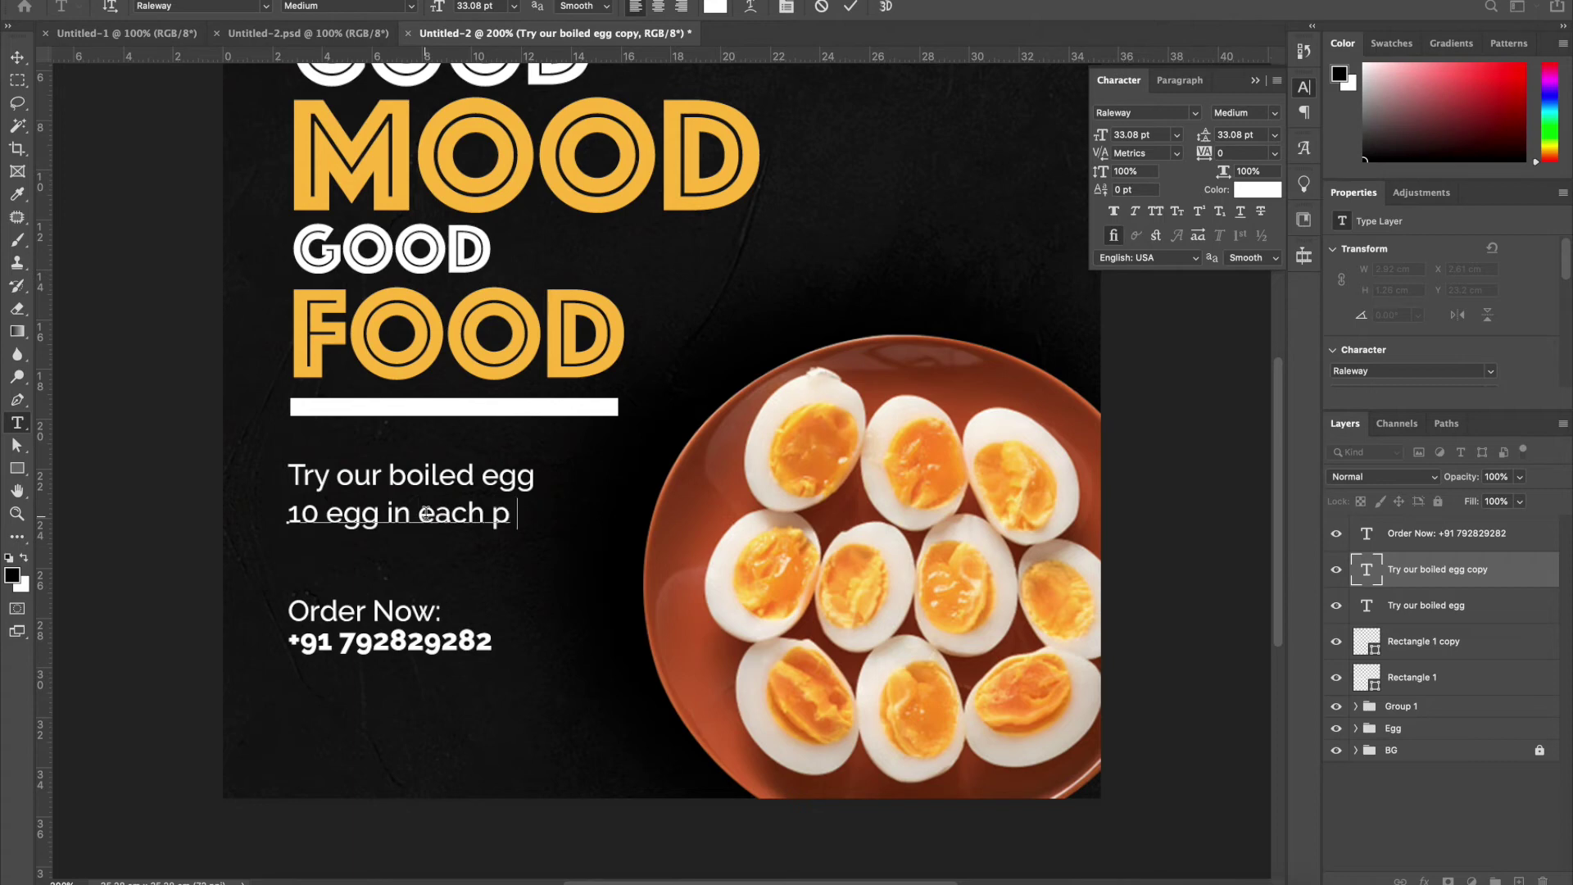
pyautogui.write('late for healt')
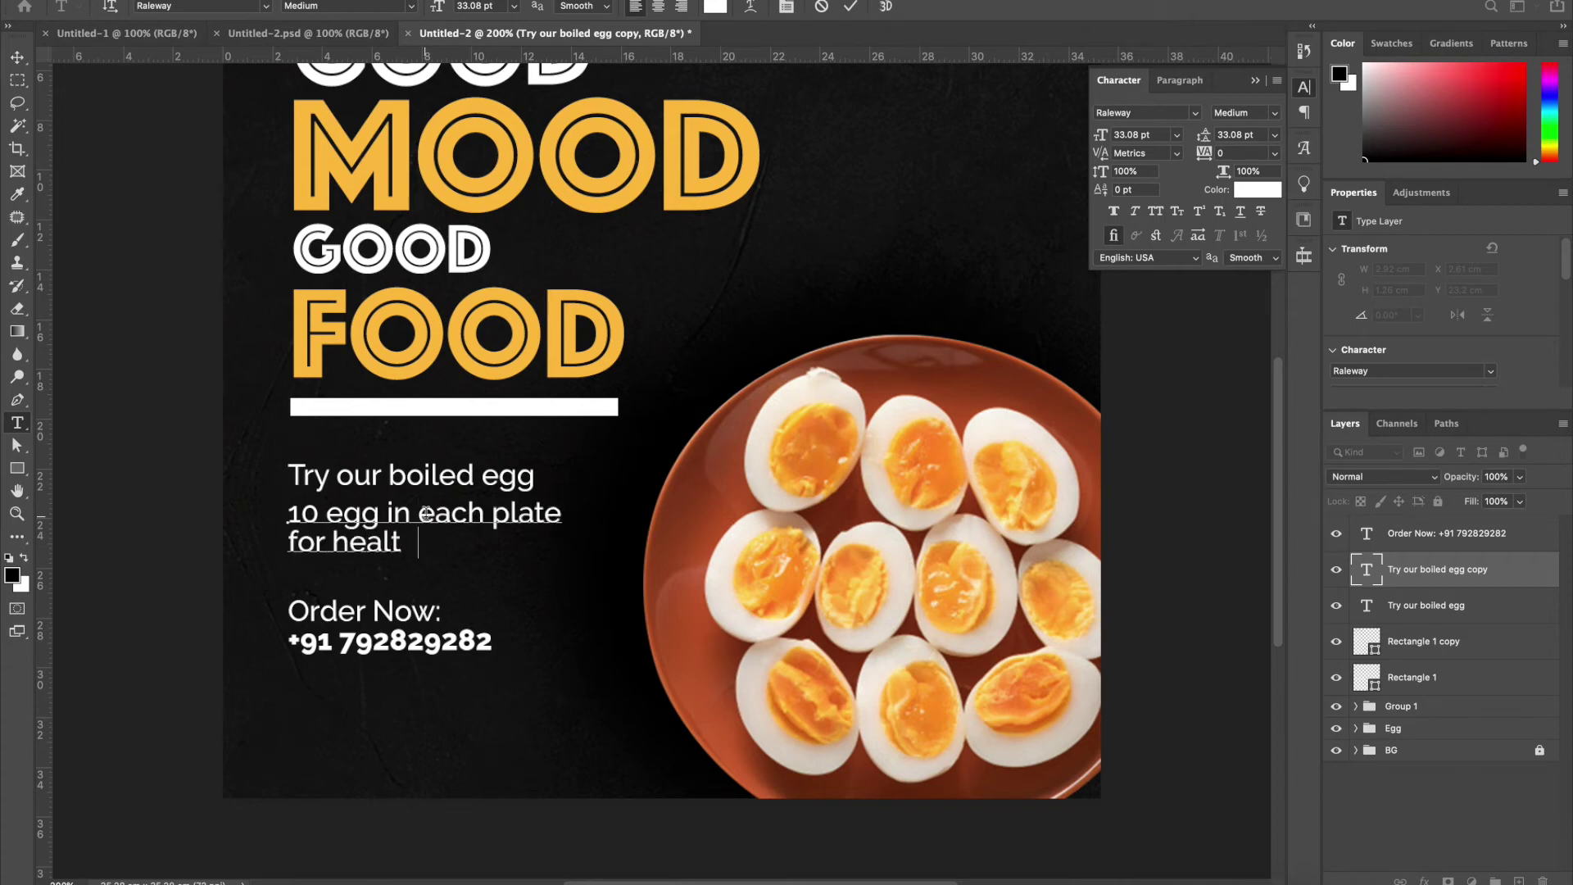
pyautogui.write('hy die')
pyautogui.hotkey('ctrl', 'a')
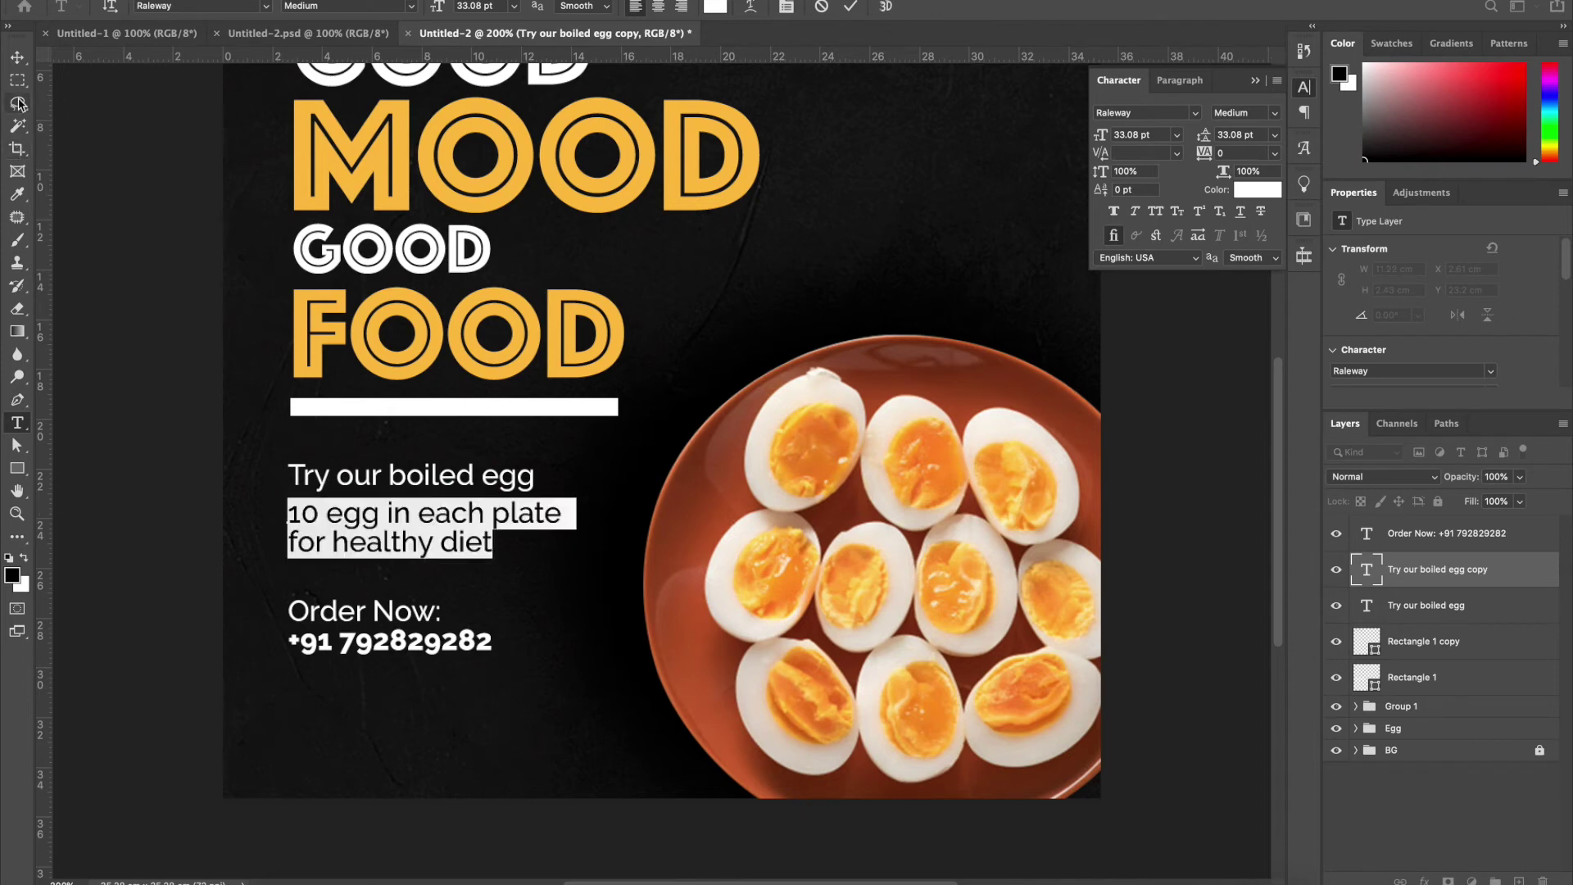
pyautogui.click(16, 57)
# Shrink the note to about 25 pt in Light weight and move it and the order details up
pyautogui.moveTo(562, 503); pyautogui.dragTo(500, 512)
pyautogui.press('Return')
pyautogui.click(1283, 115)
pyautogui.click(1229, 123)
pyautogui.moveTo(365, 541); pyautogui.dragTo(366, 530)
pyautogui.moveTo(385, 645); pyautogui.dragTo(394, 645)
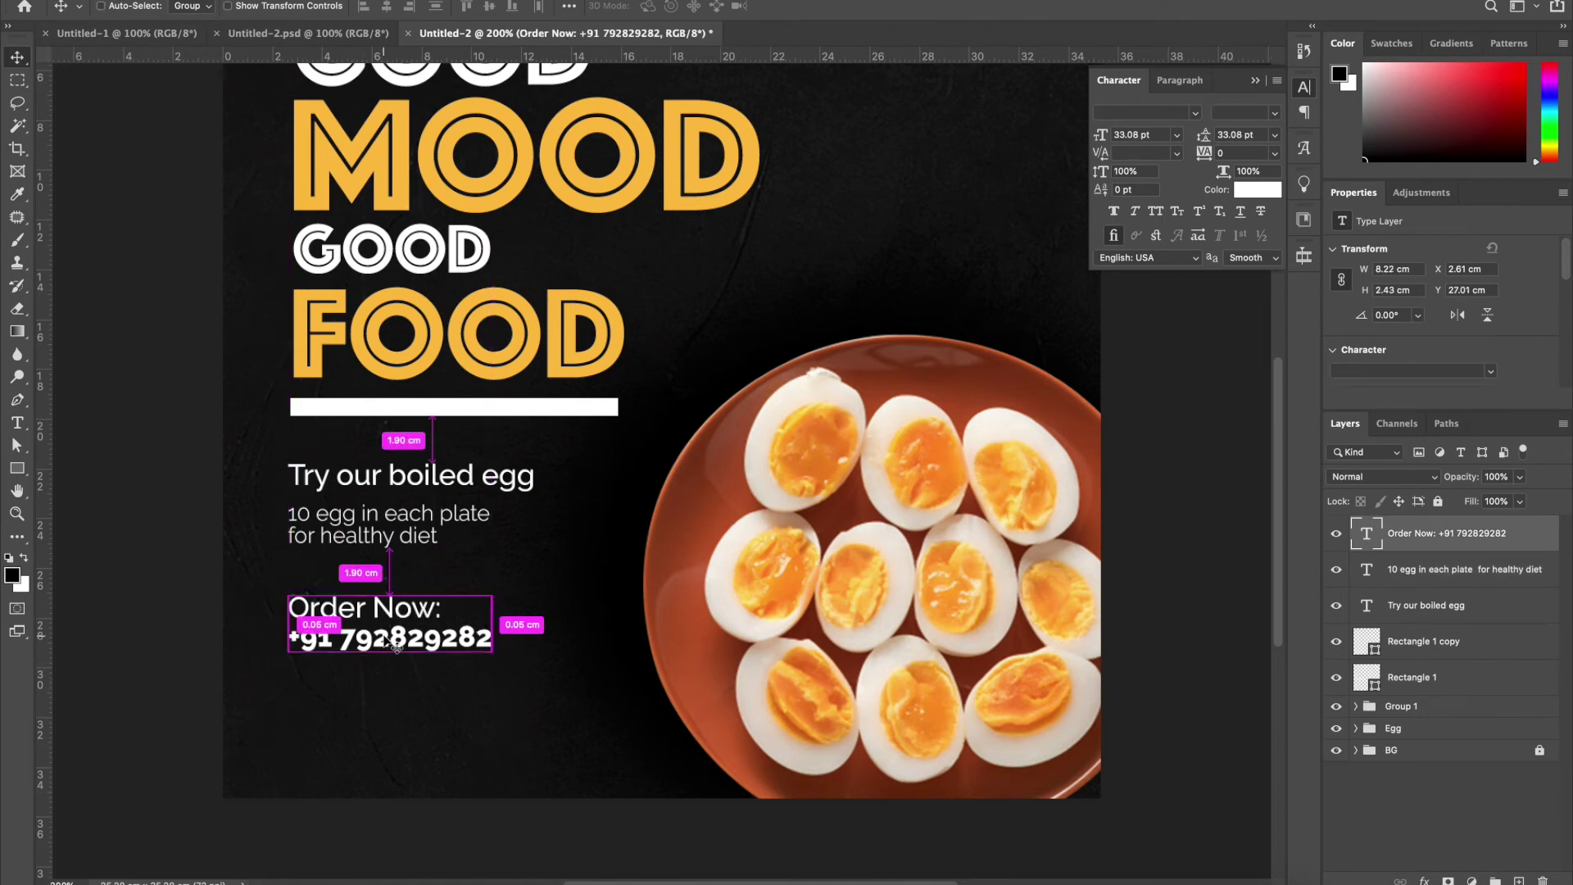
# Duplicate the order details text and place the copy lower on the poster
pyautogui.press('super+j')
pyautogui.moveTo(385, 639); pyautogui.dragTo(392, 729)
pyautogui.press('t')
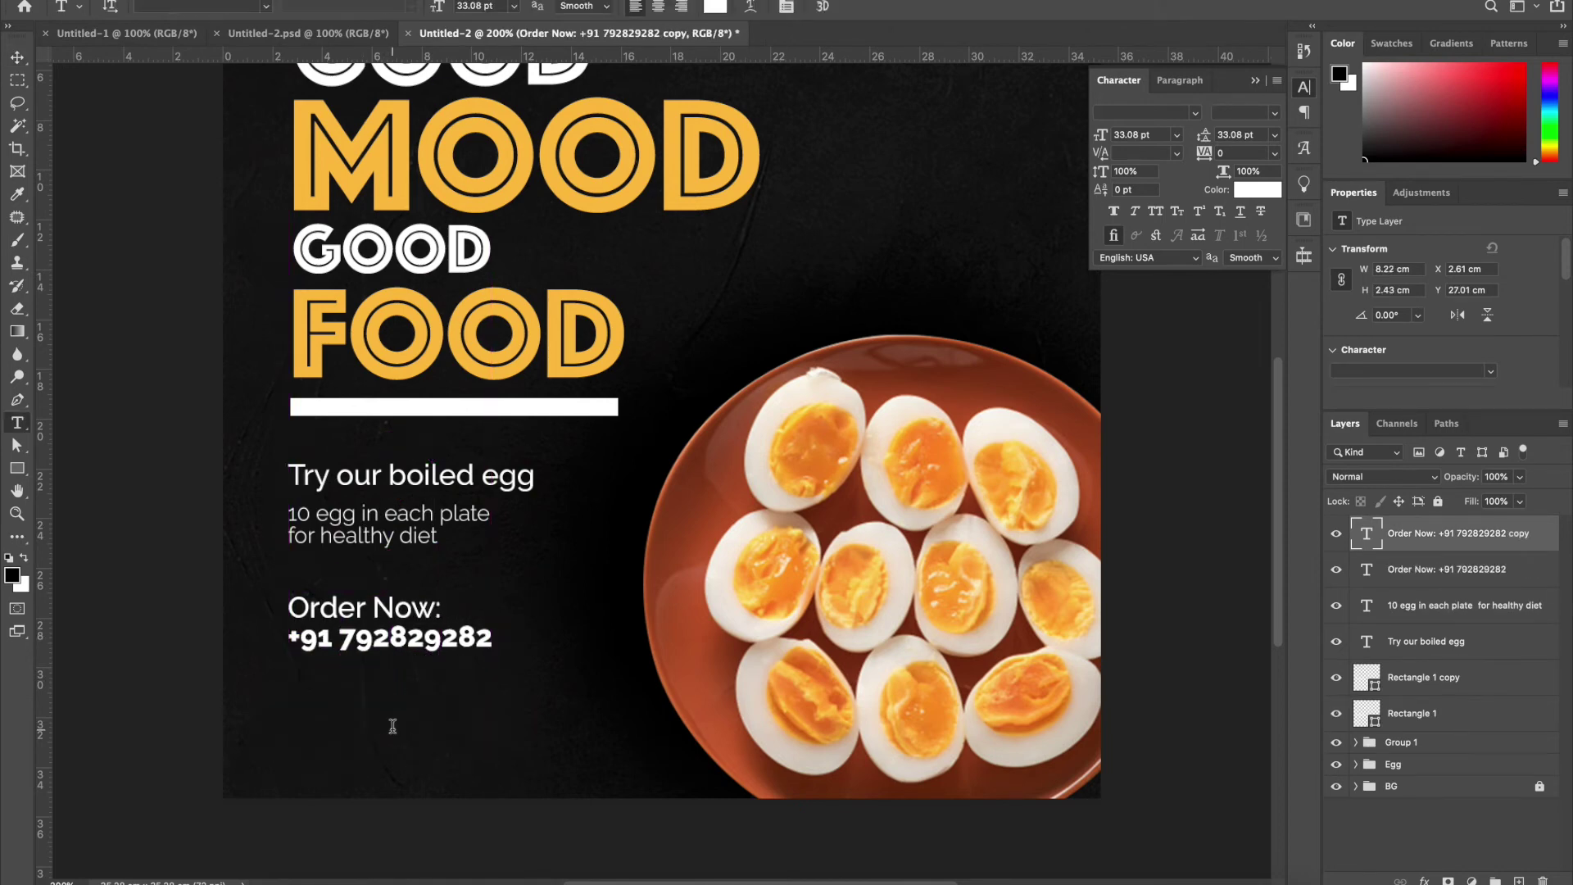
pyautogui.click(391, 727)
pyautogui.click(14, 57)
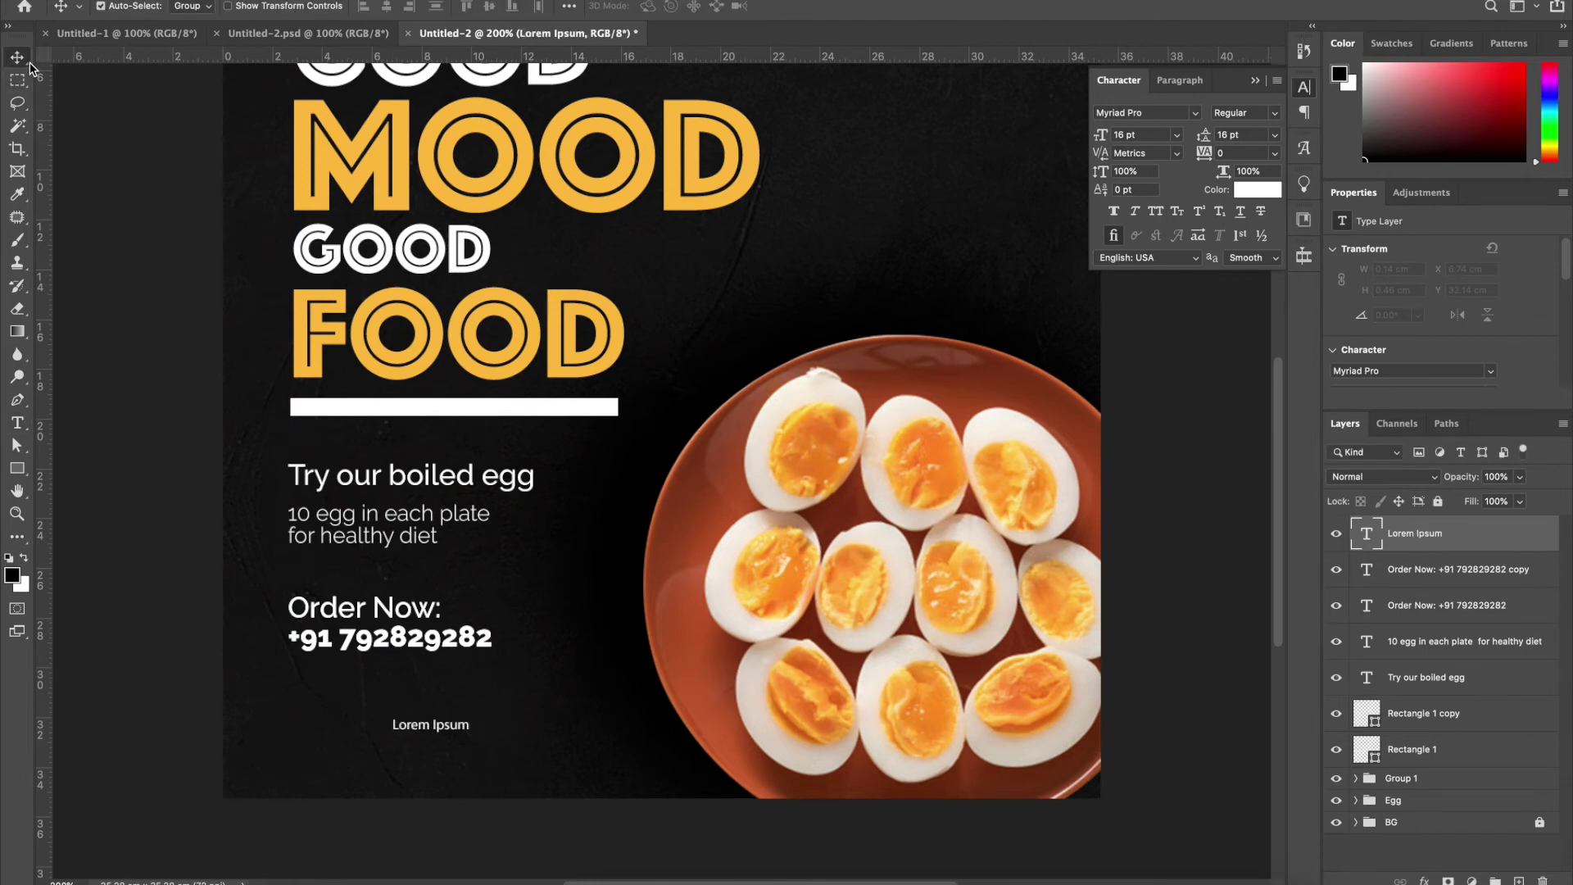
pyautogui.press('BackSpace')
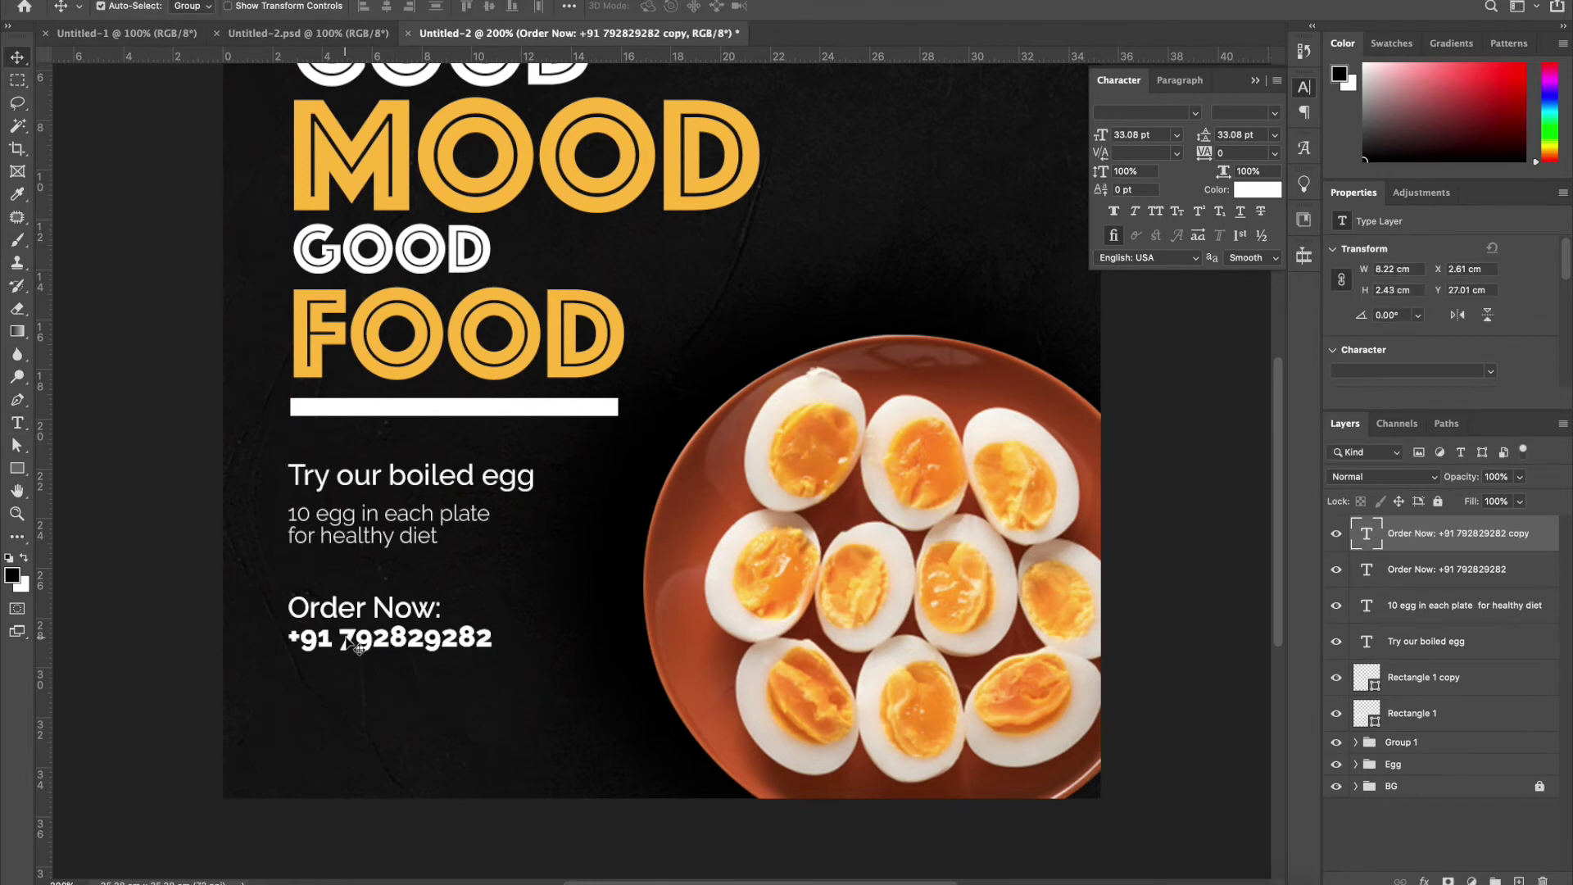
pyautogui.moveTo(352, 643); pyautogui.dragTo(373, 745)
pyautogui.press('t')
pyautogui.click(355, 740)
pyautogui.hotkey('ctrl', 'a')
pyautogui.write('.www')
pyautogui.write('egg')
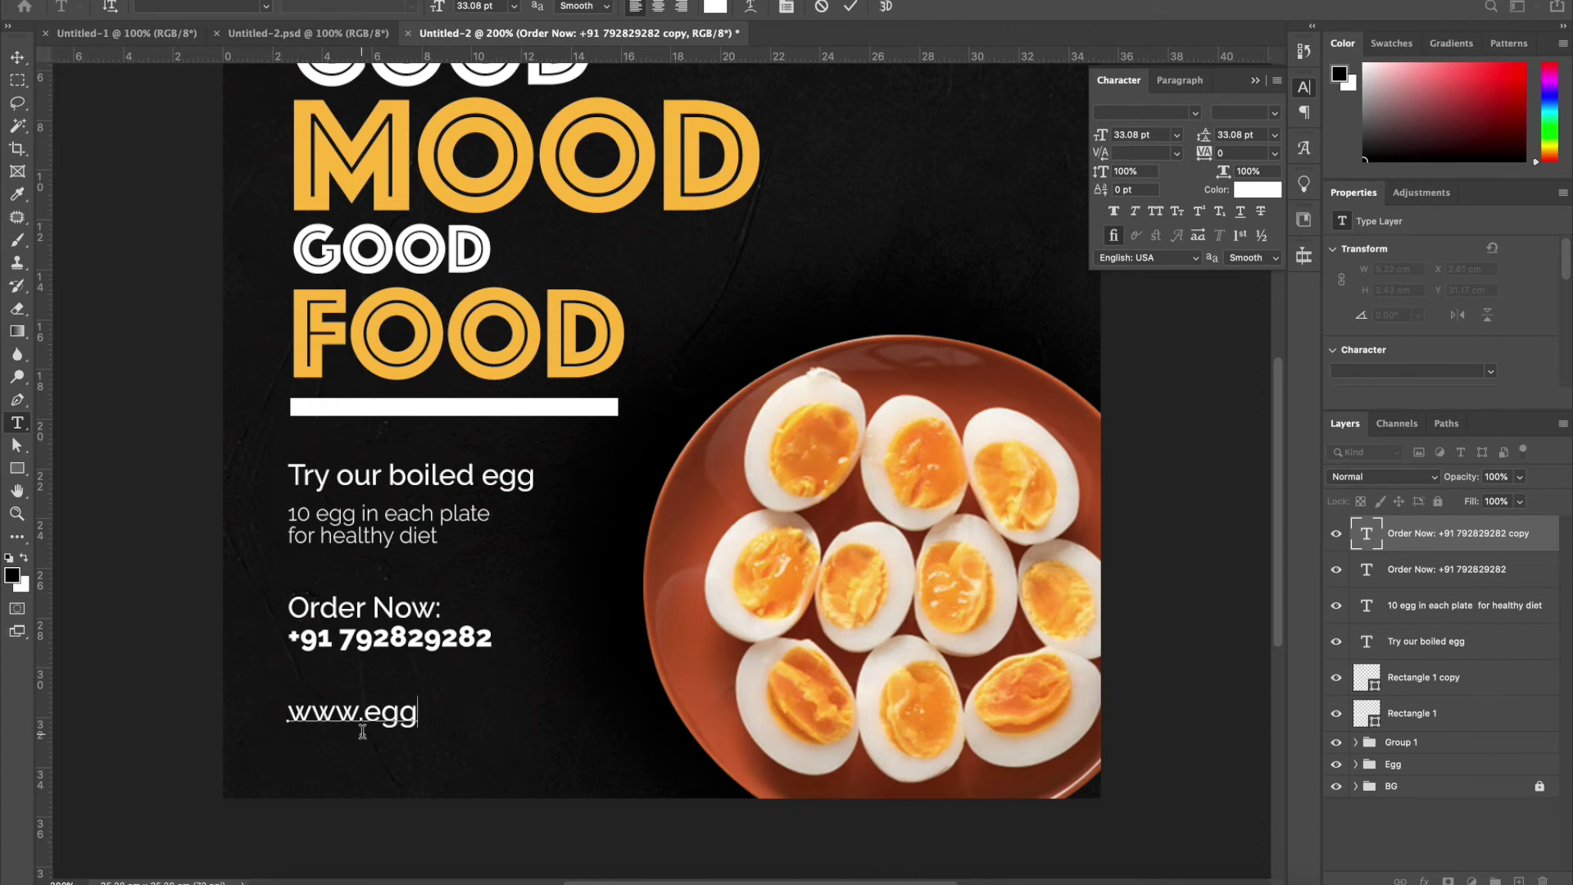
pyautogui.write('your.com')
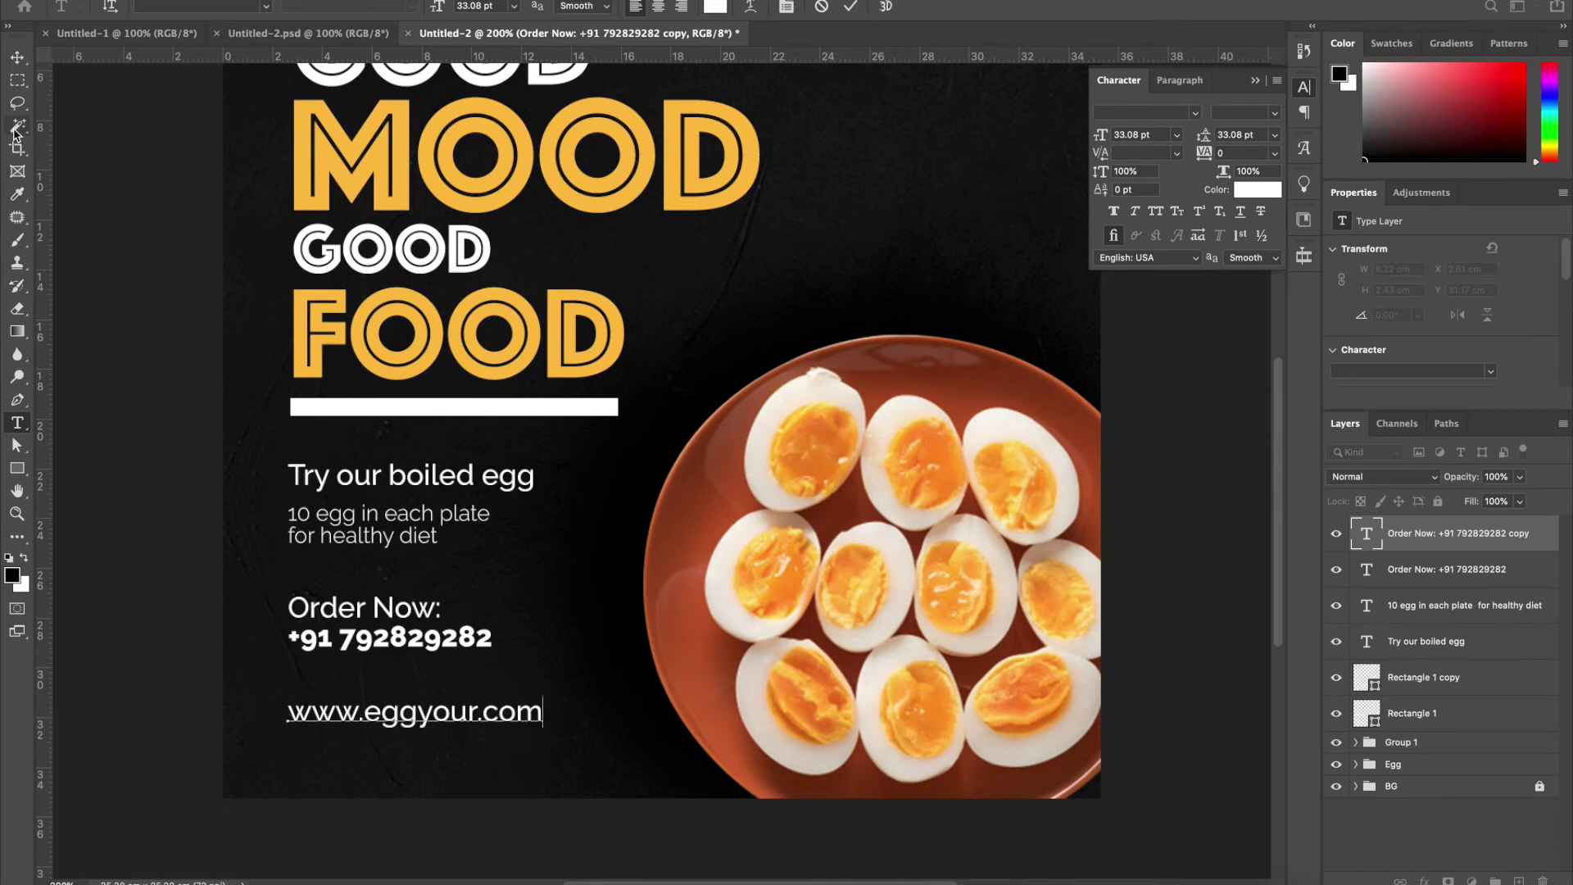
pyautogui.click(17, 57)
# Shrink the website line to about 28 pt and zoom out to view the whole poster
pyautogui.hotkey('ctrl', 't')
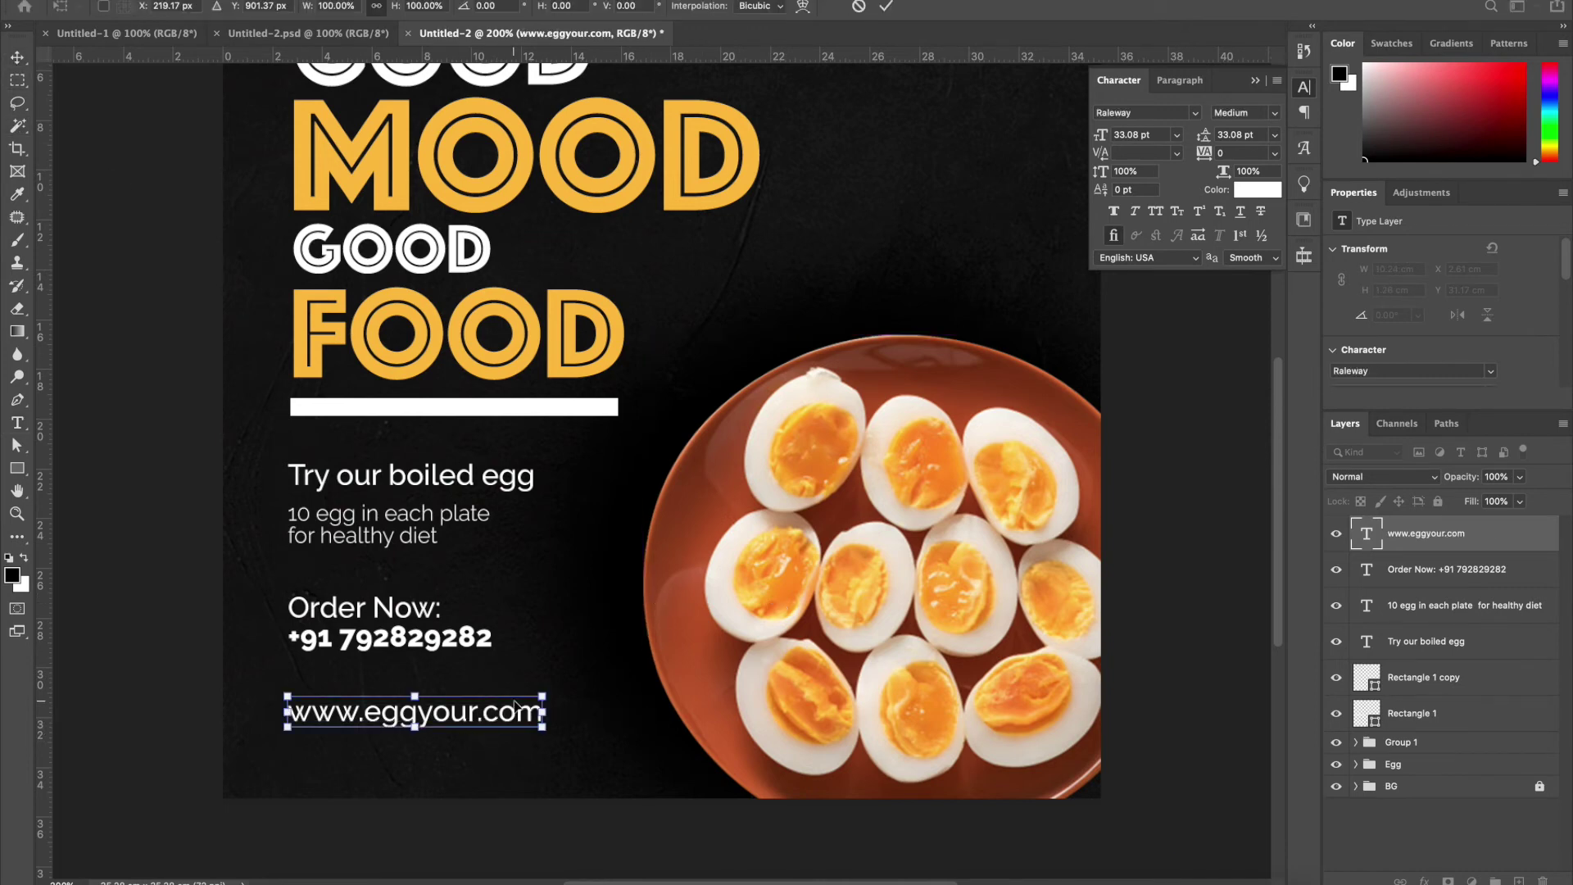
pyautogui.moveTo(541, 691); pyautogui.dragTo(503, 699)
pyautogui.press('Return')
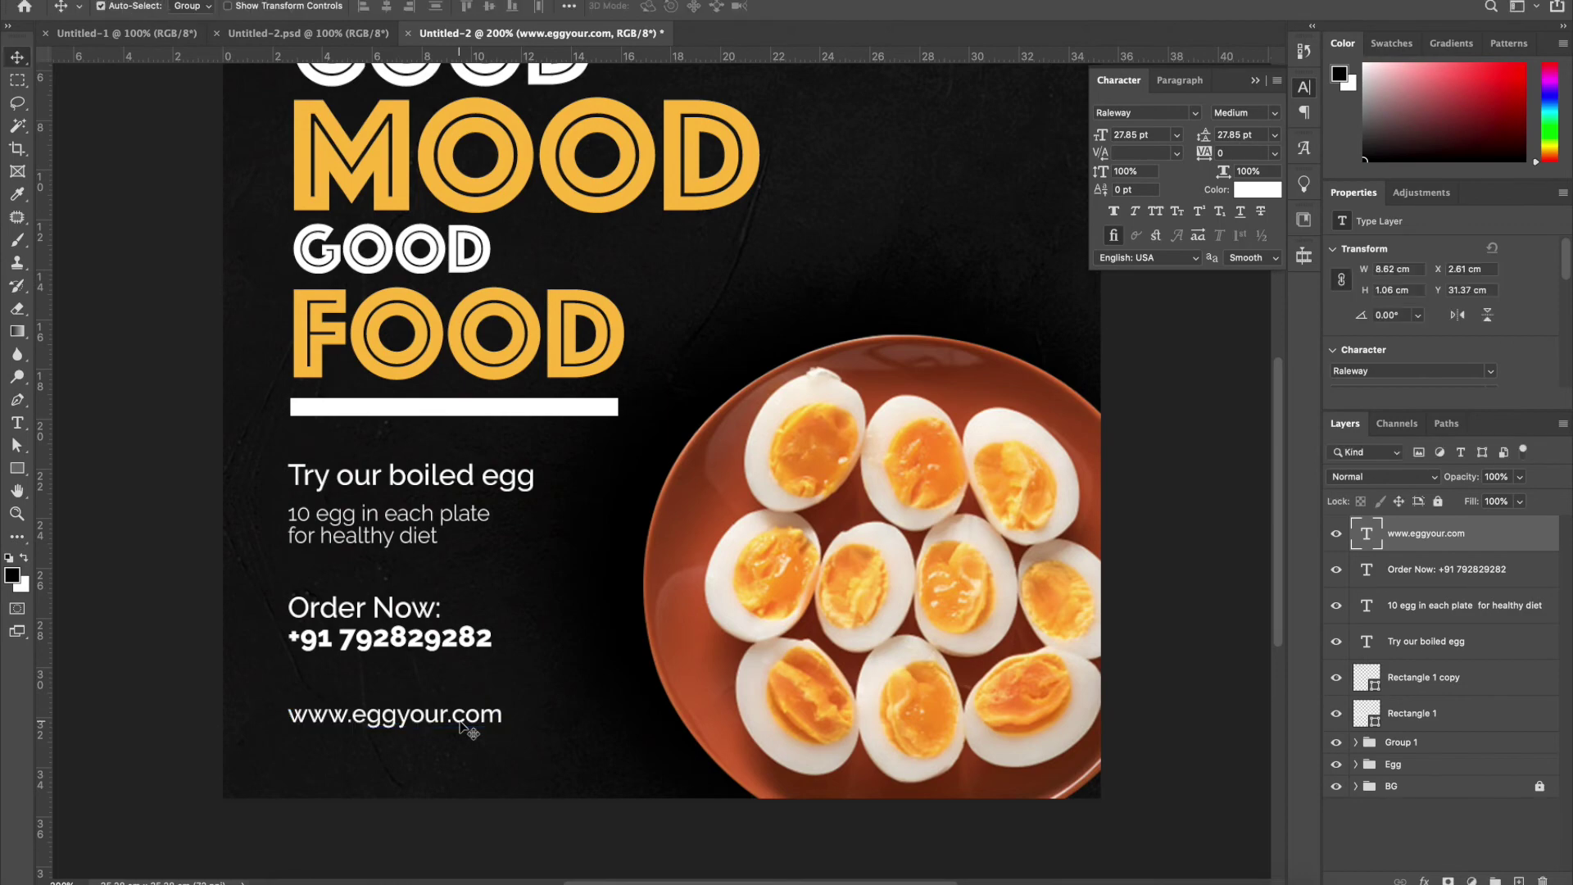
pyautogui.hotkey('ctrl', '-')
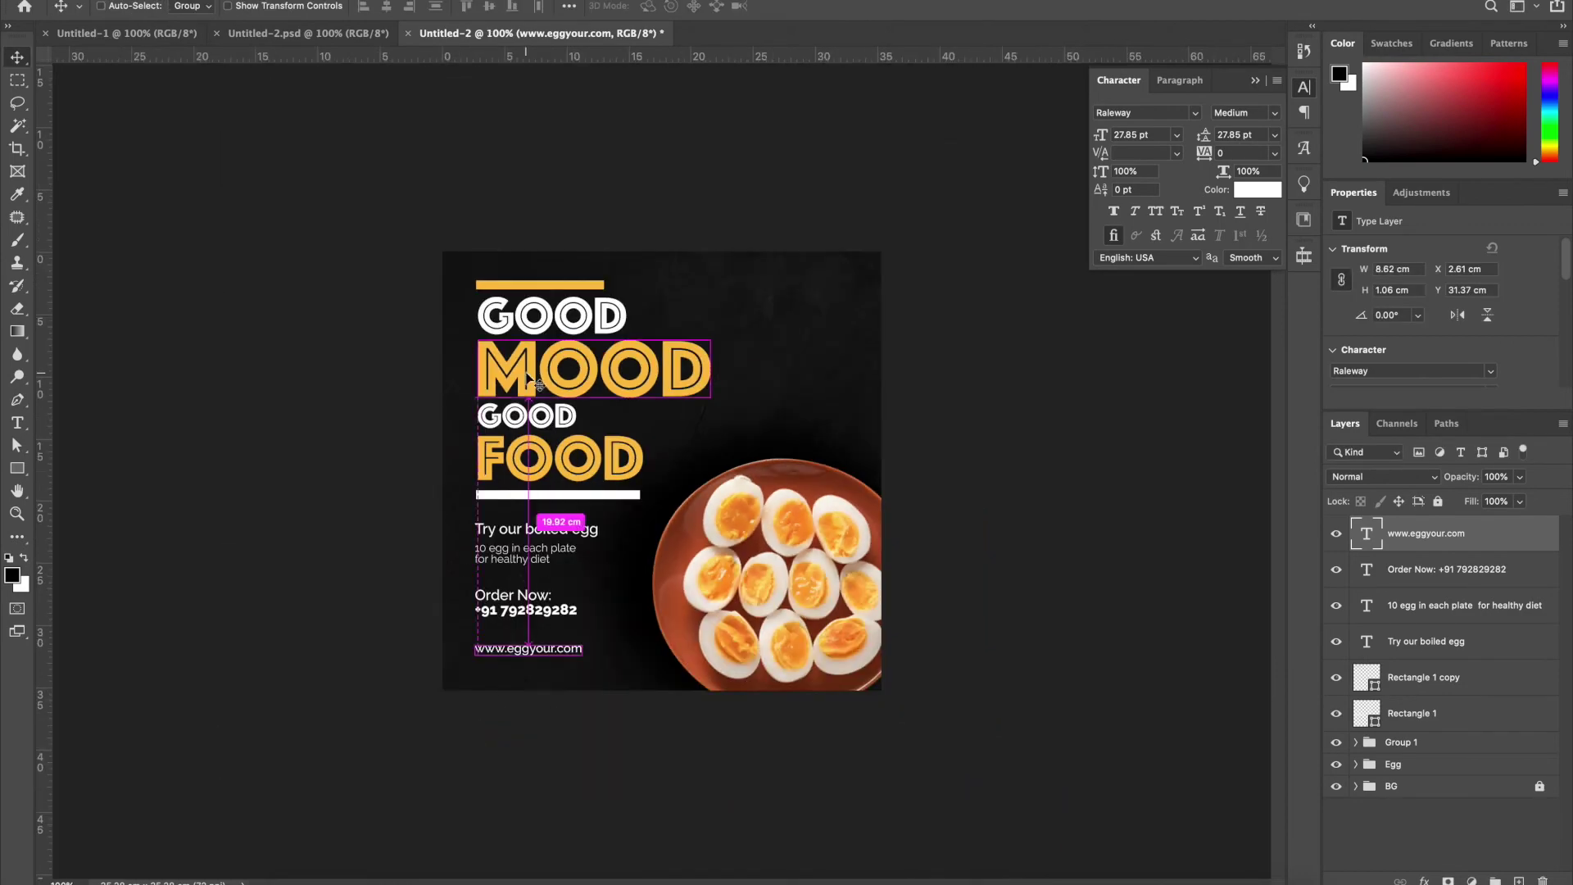
pyautogui.hotkey('ctrl', '+')
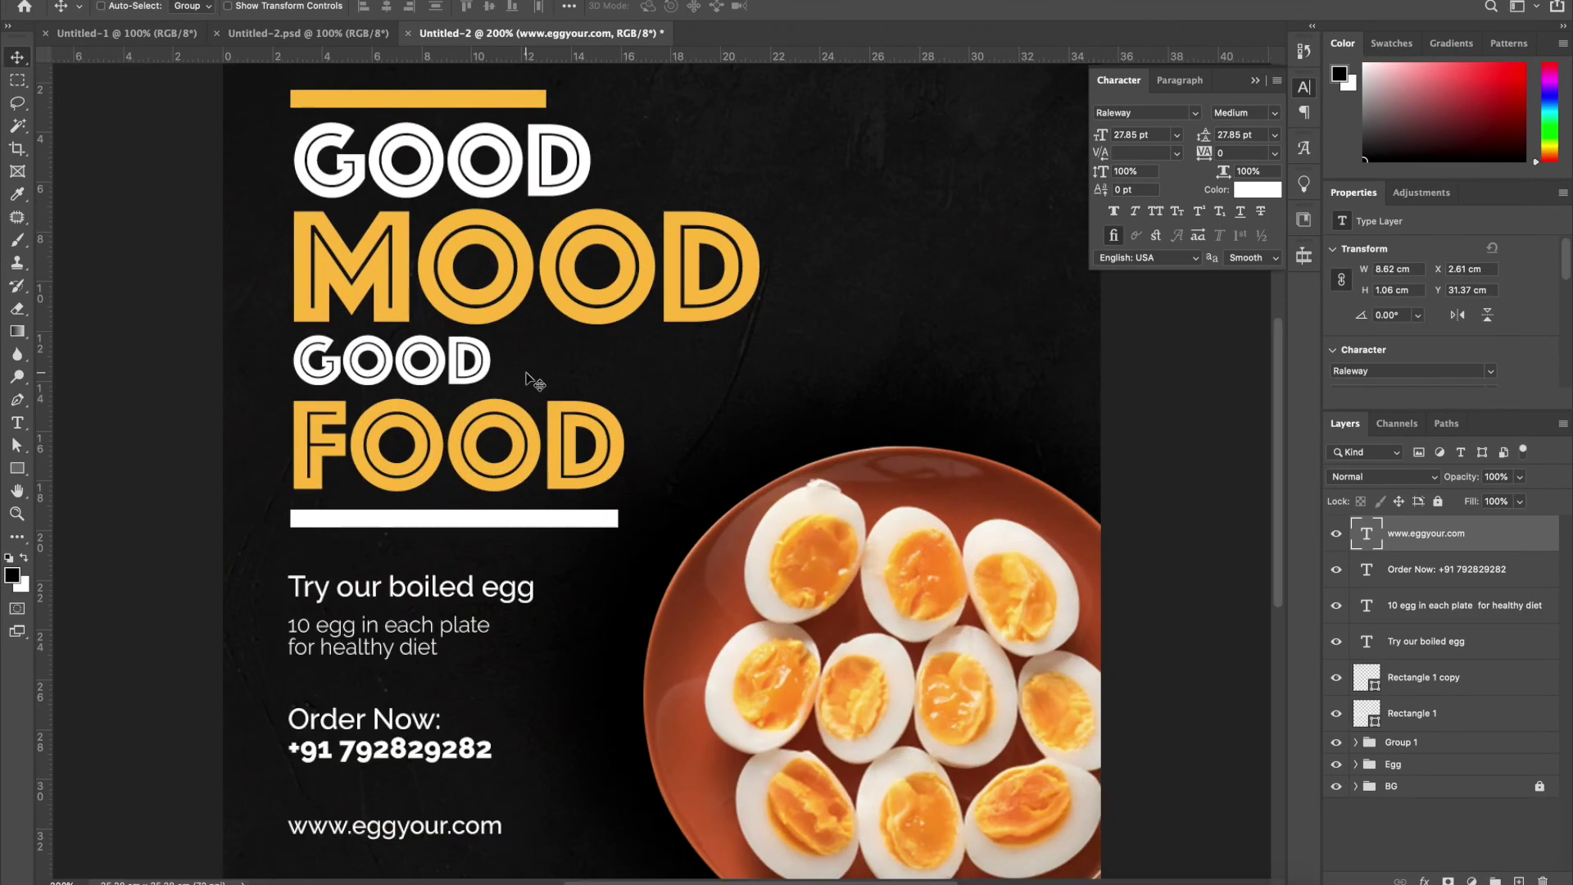
pyautogui.hotkey('ctrl', '-')
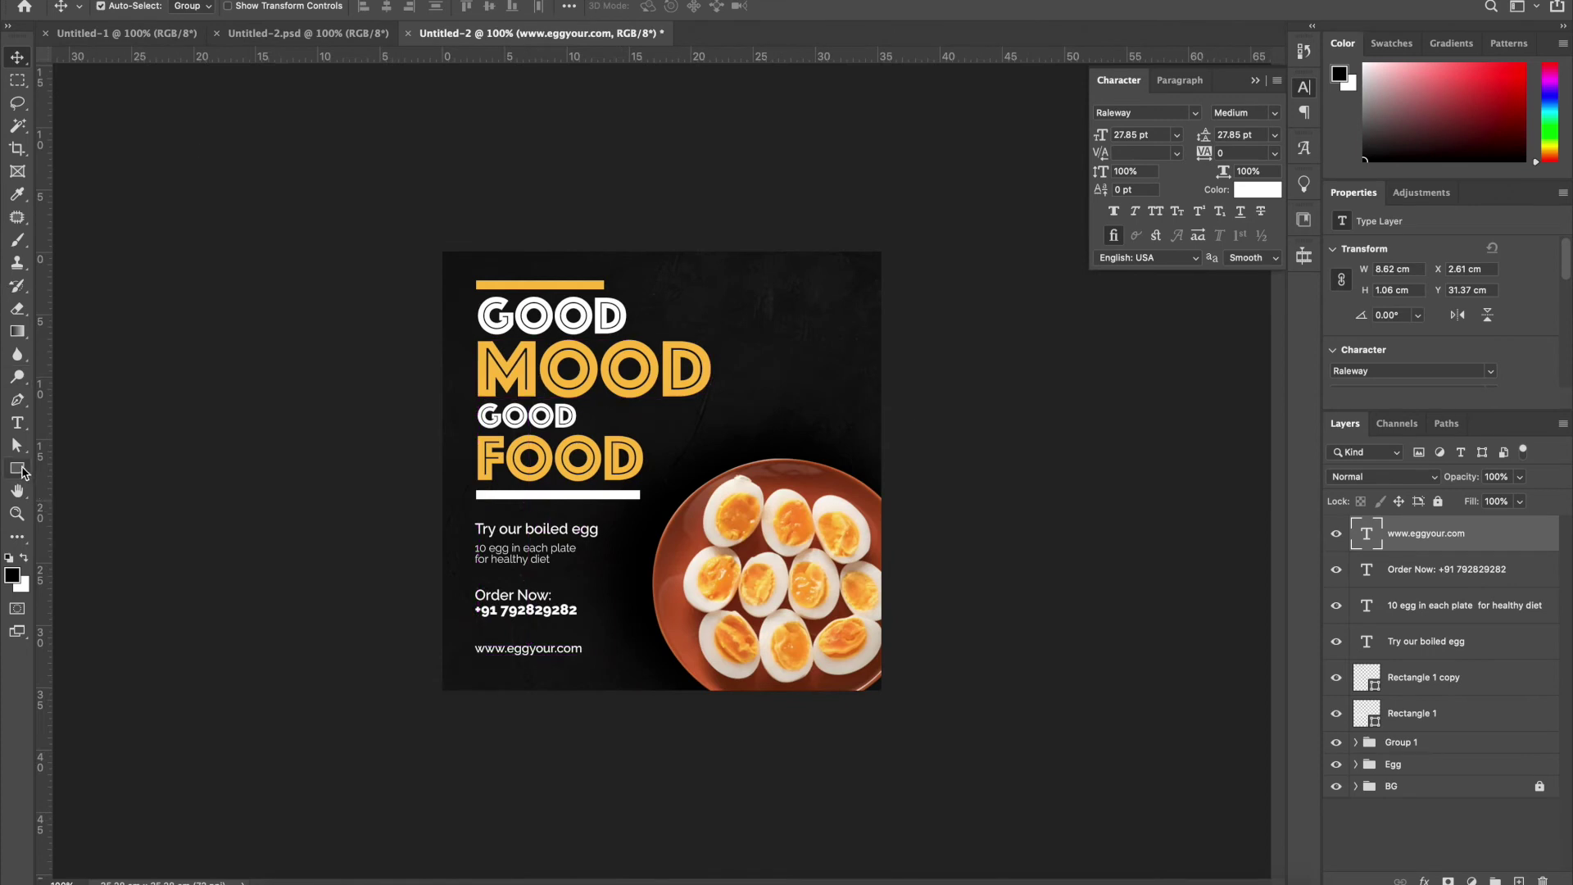
# Draw a rectangle just inside the poster edges with no fill and a white 22 px outline
pyautogui.click(22, 470)
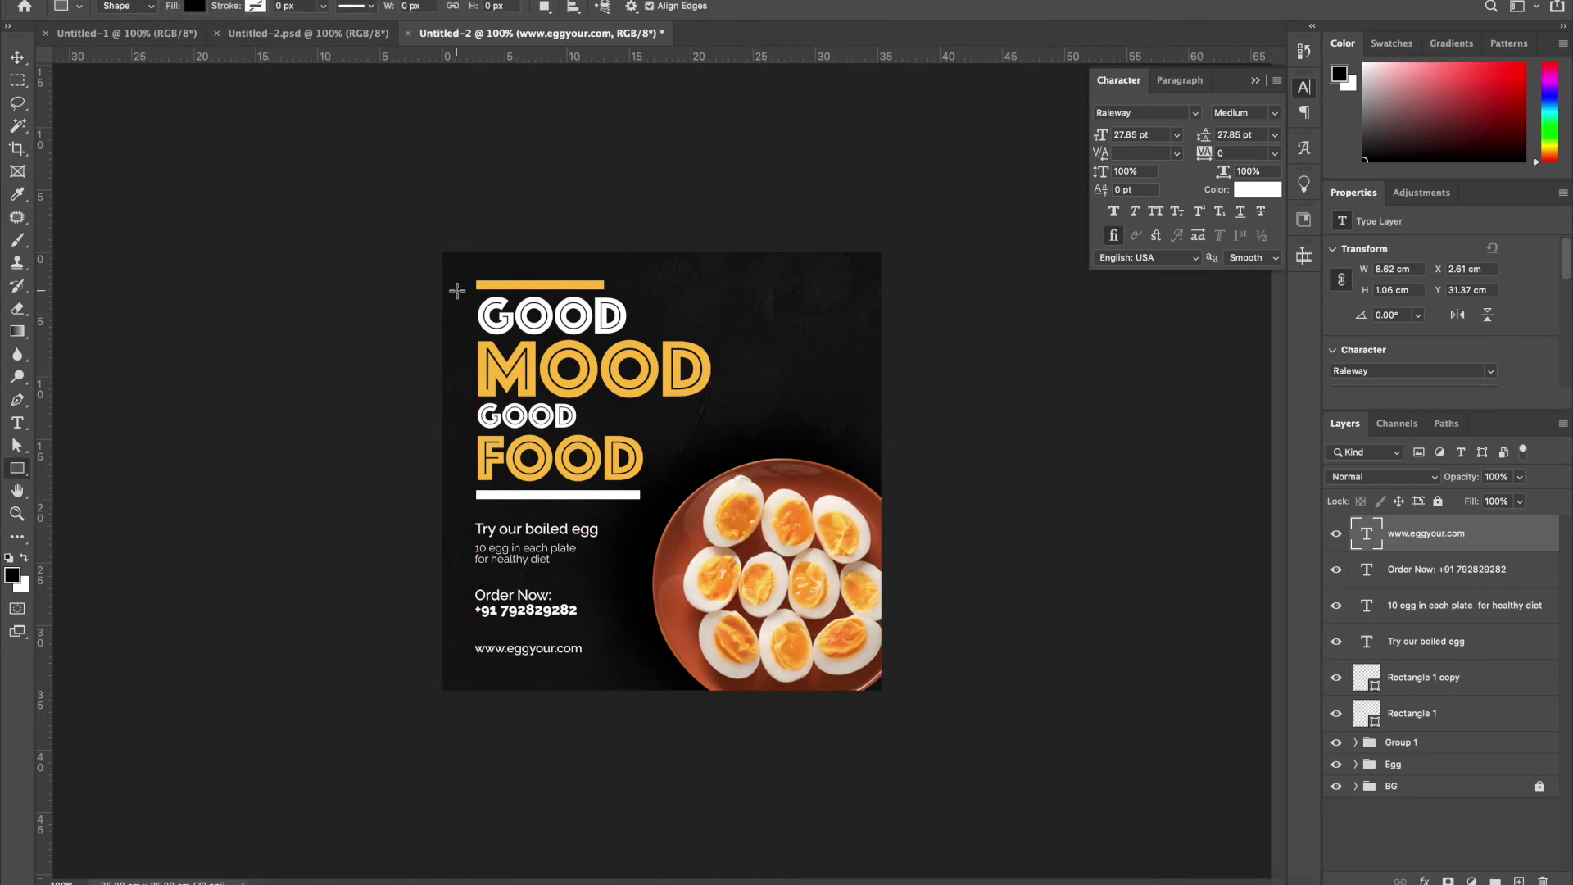
pyautogui.moveTo(452, 272); pyautogui.dragTo(867, 682)
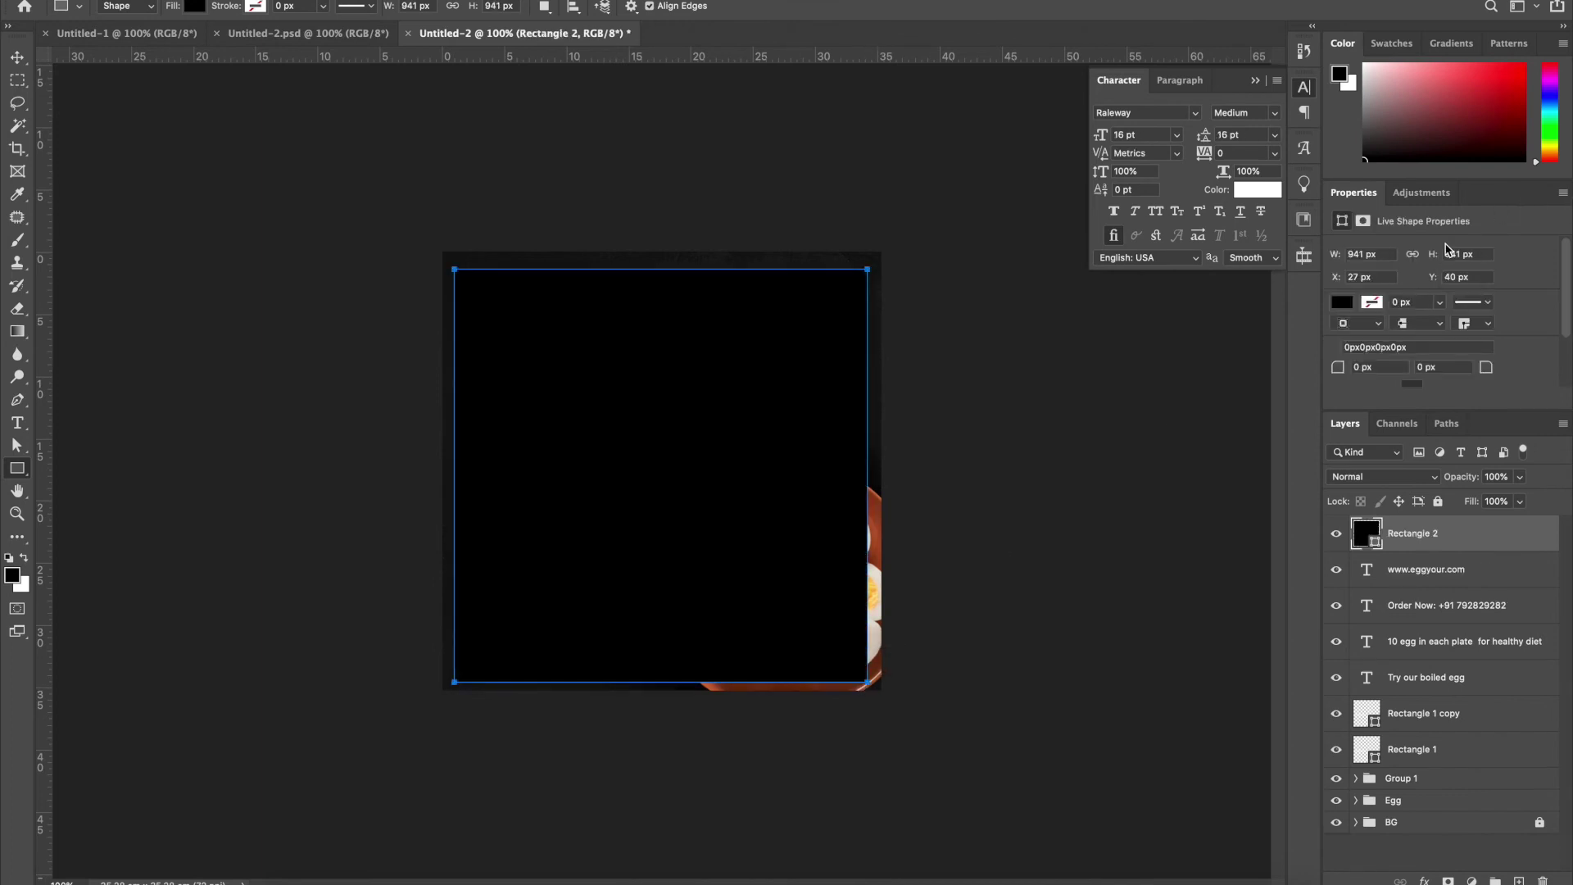
pyautogui.click(1348, 304)
pyautogui.click(1338, 336)
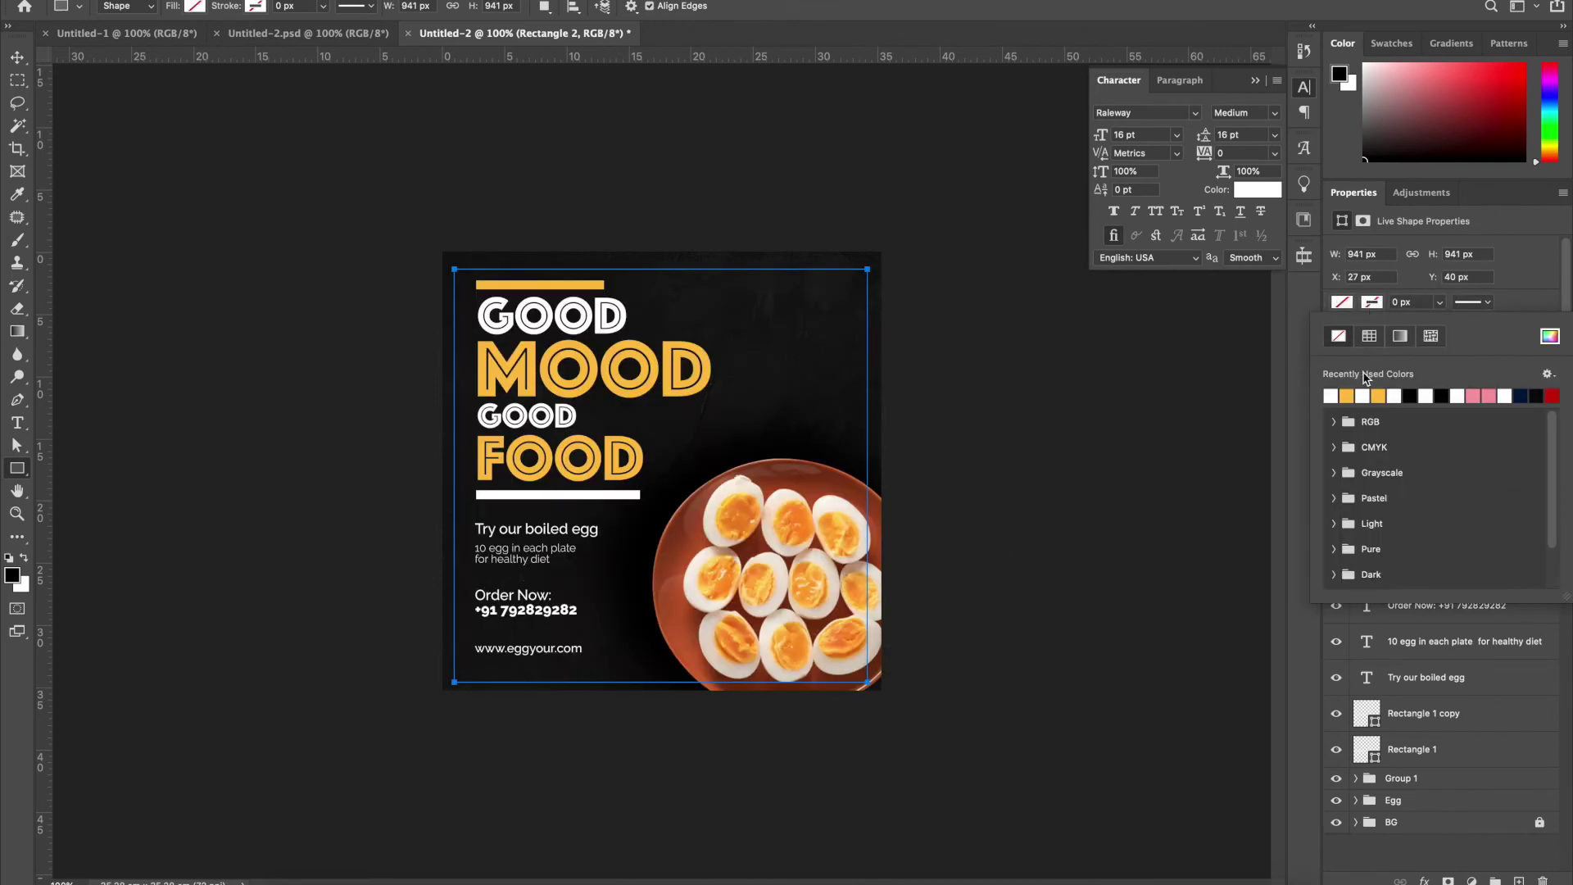
pyautogui.click(1332, 396)
pyautogui.moveTo(1414, 302); pyautogui.dragTo(1338, 309)
pyautogui.write('22')
pyautogui.press('Tab')
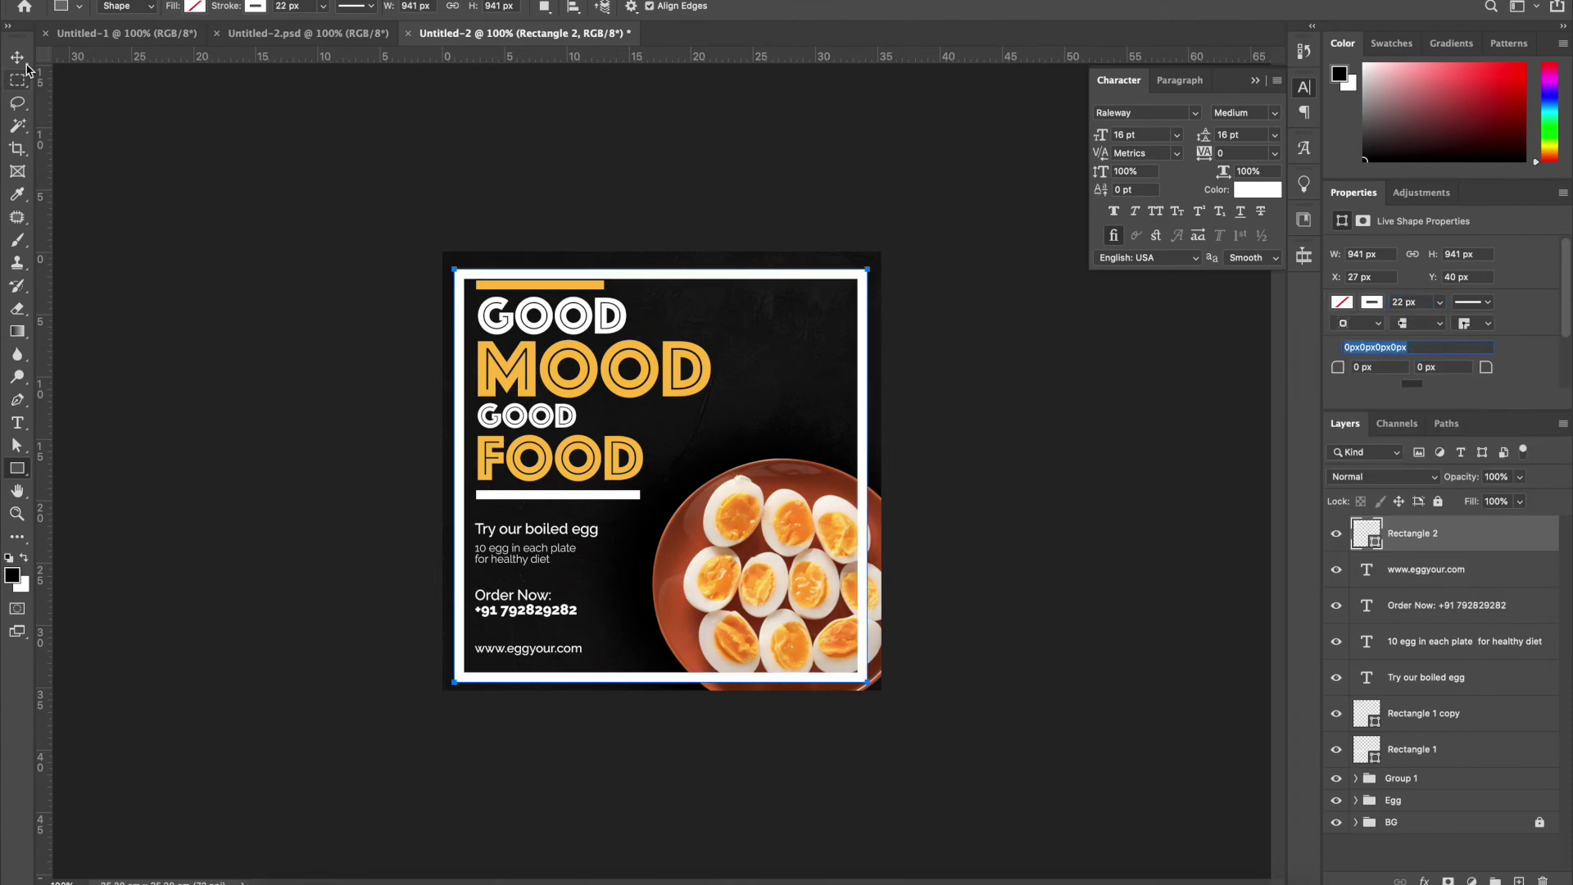
# Place the white frame just above the background and stretch its top edge slightly upward
pyautogui.click(17, 58)
pyautogui.hotkey('ctrl', 'shift', '[')
pyautogui.hotkey('ctrl', ']')
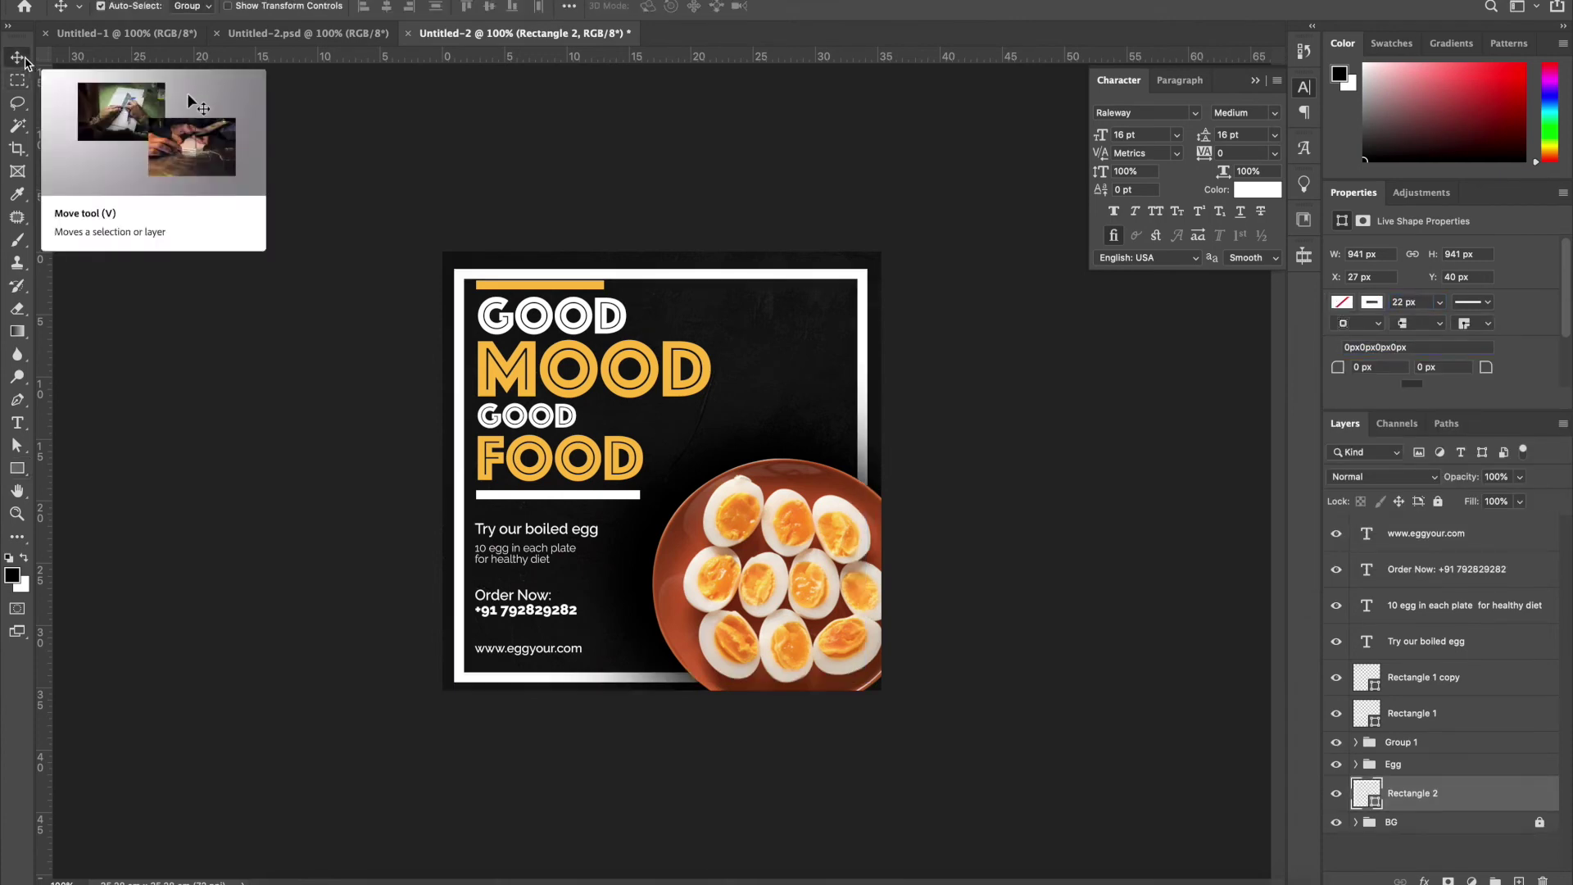
pyautogui.hotkey('ctrl', 't')
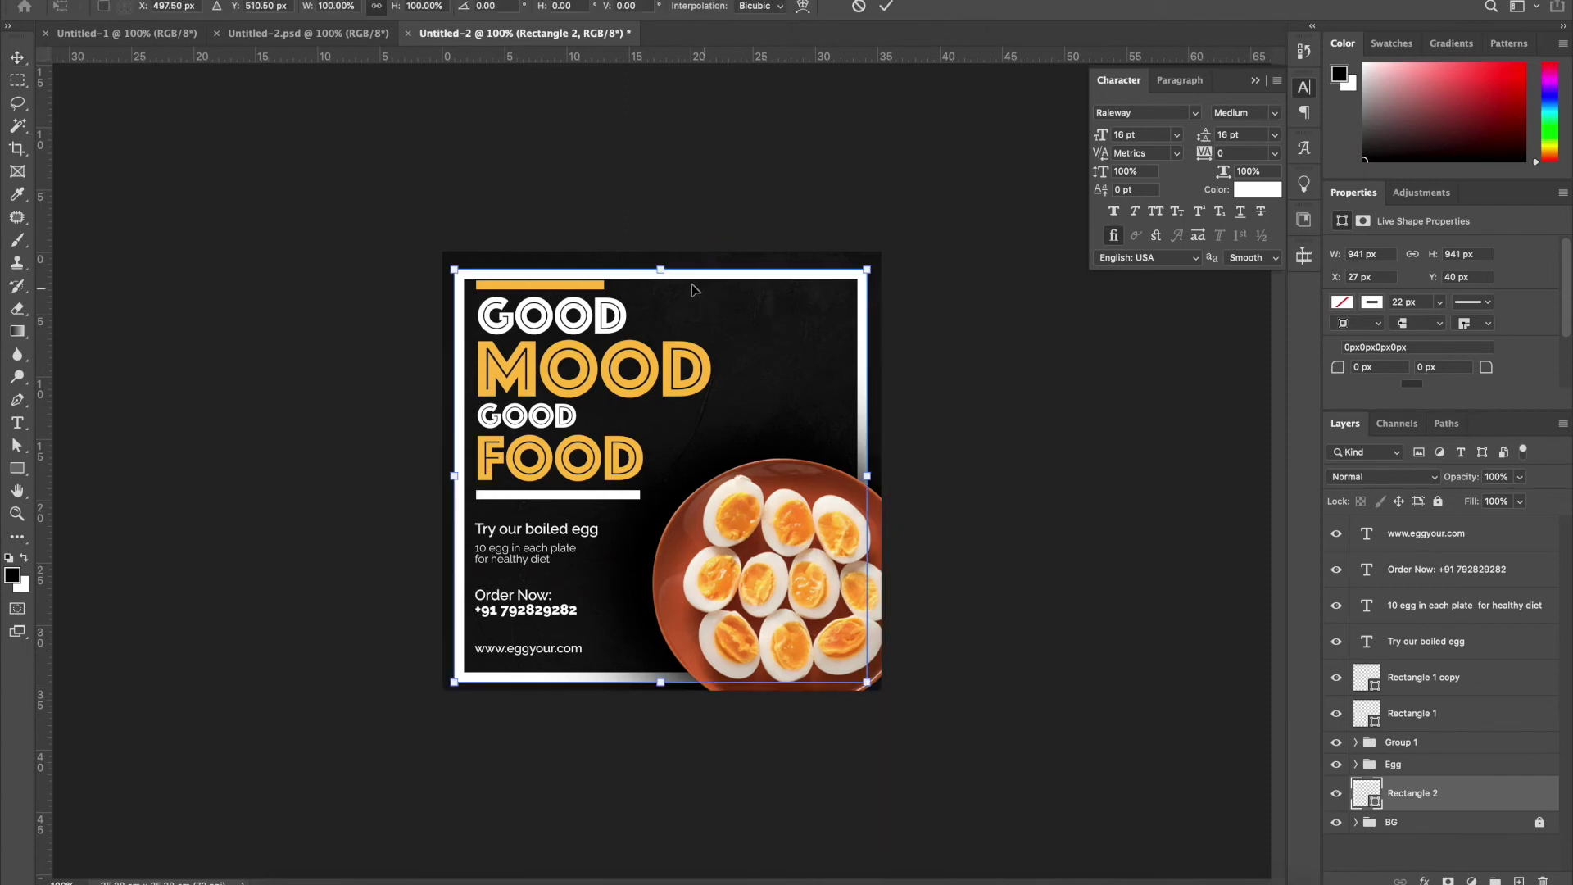
pyautogui.moveTo(669, 272); pyautogui.dragTo(668, 267)
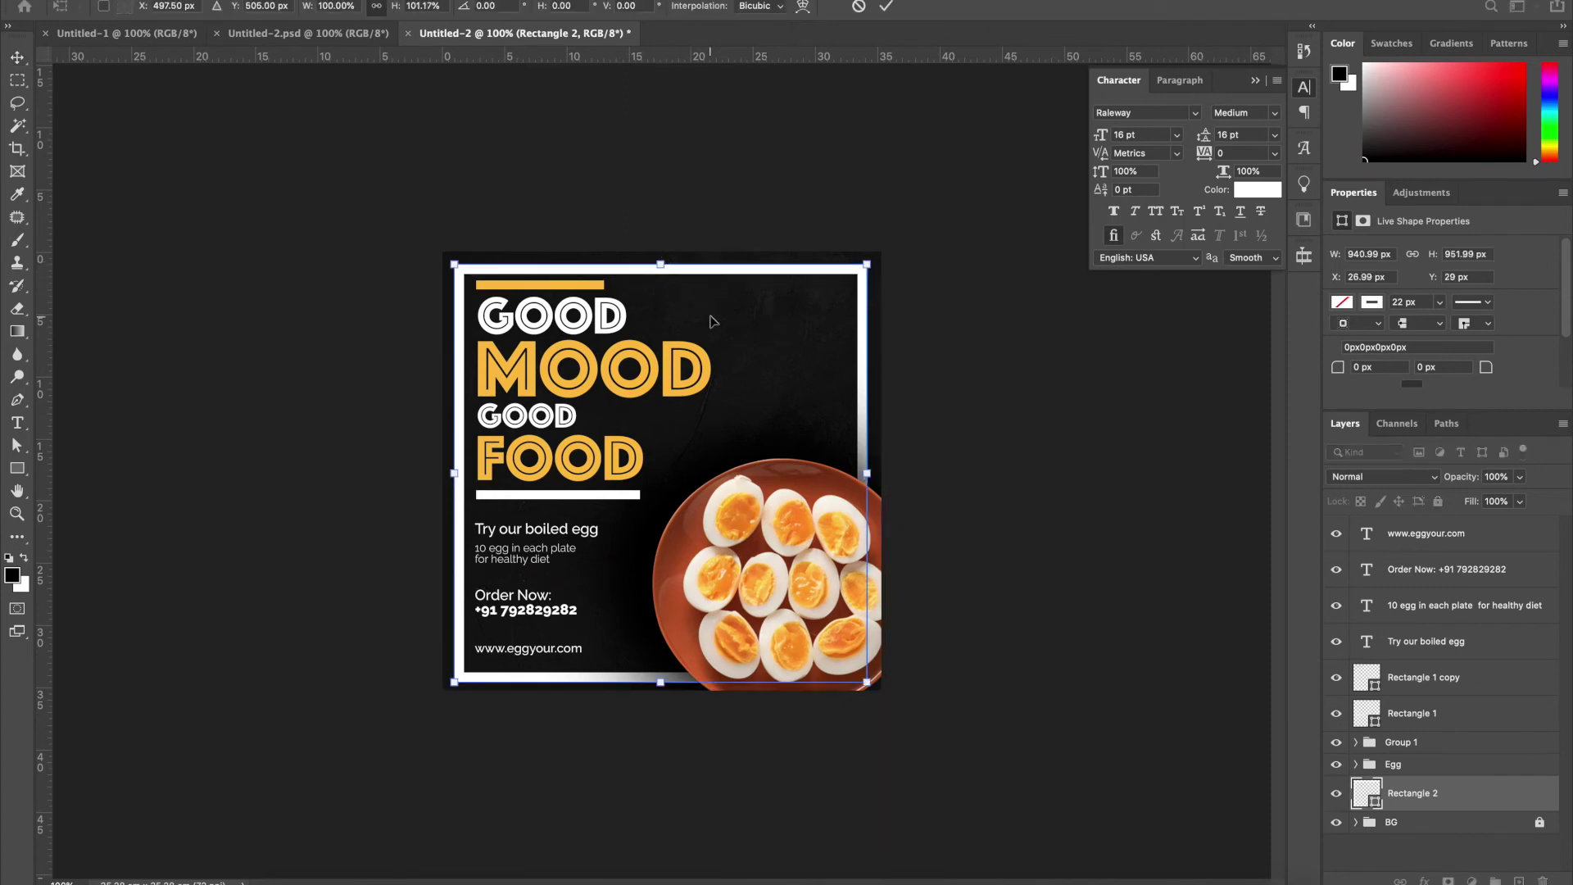
pyautogui.press('Return')
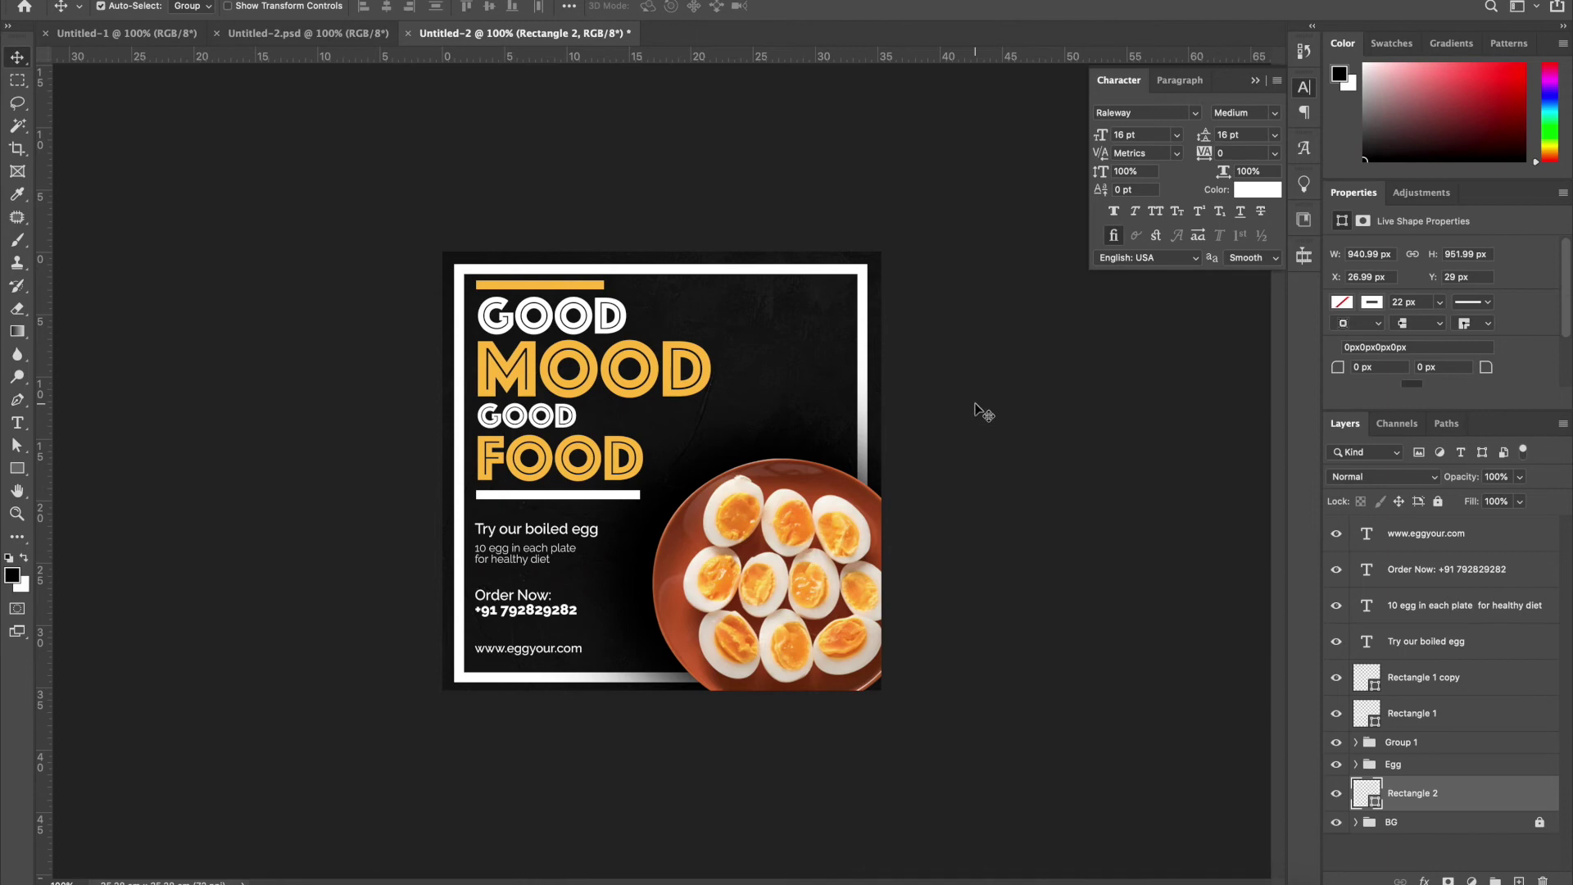
pyautogui.click(975, 409)
# Add centre-aligned 'Your Logo' text in the poster's top-right area
pyautogui.press('t')
pyautogui.click(774, 327)
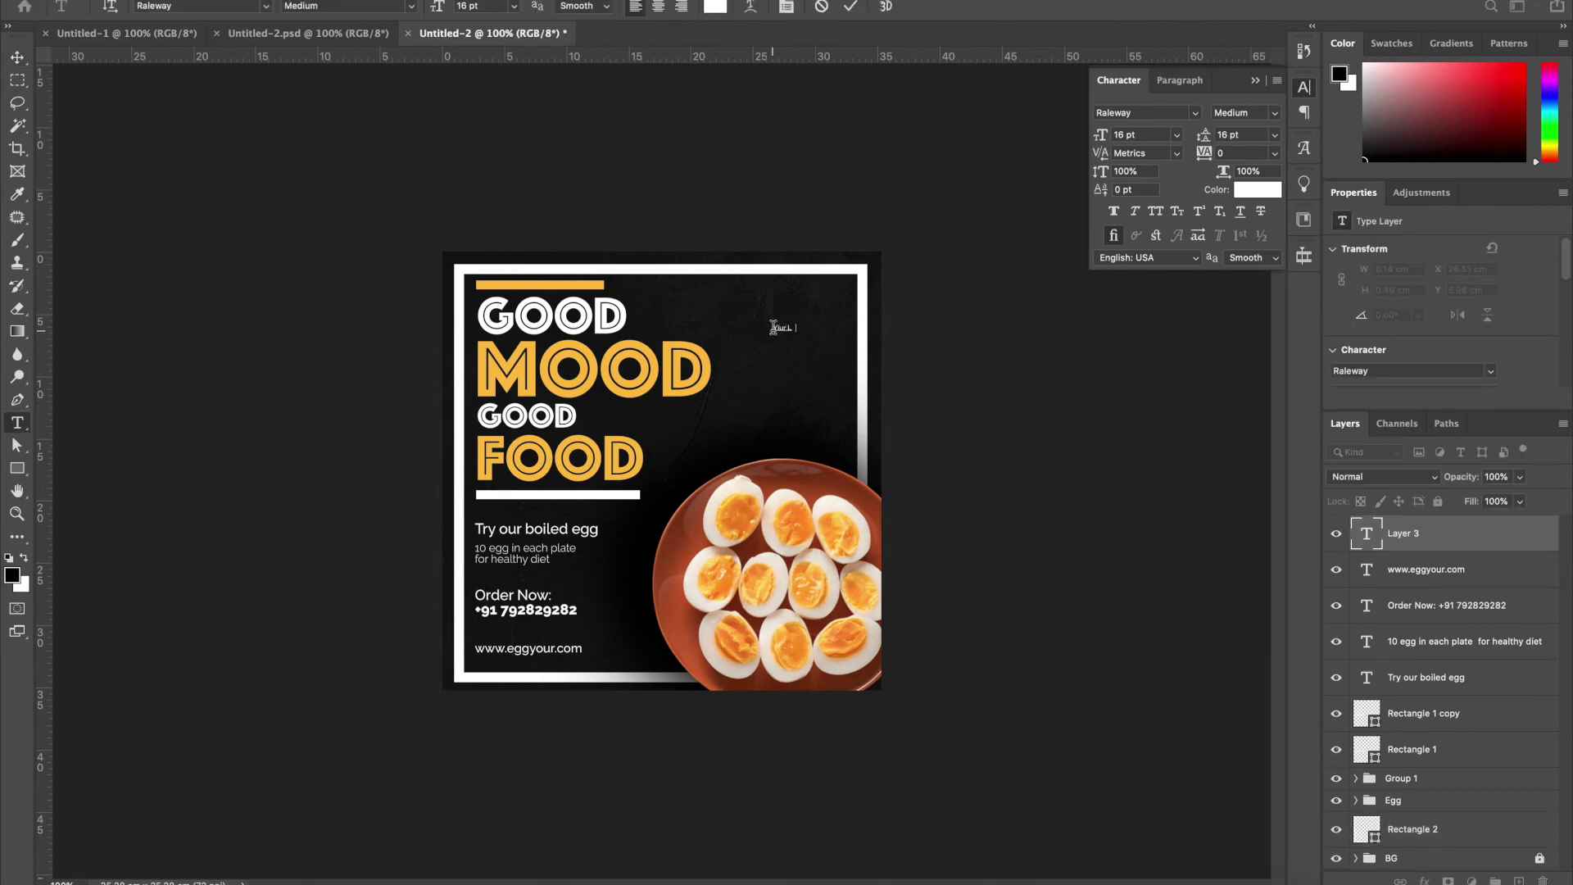
pyautogui.hotkey('ctrl', '+')
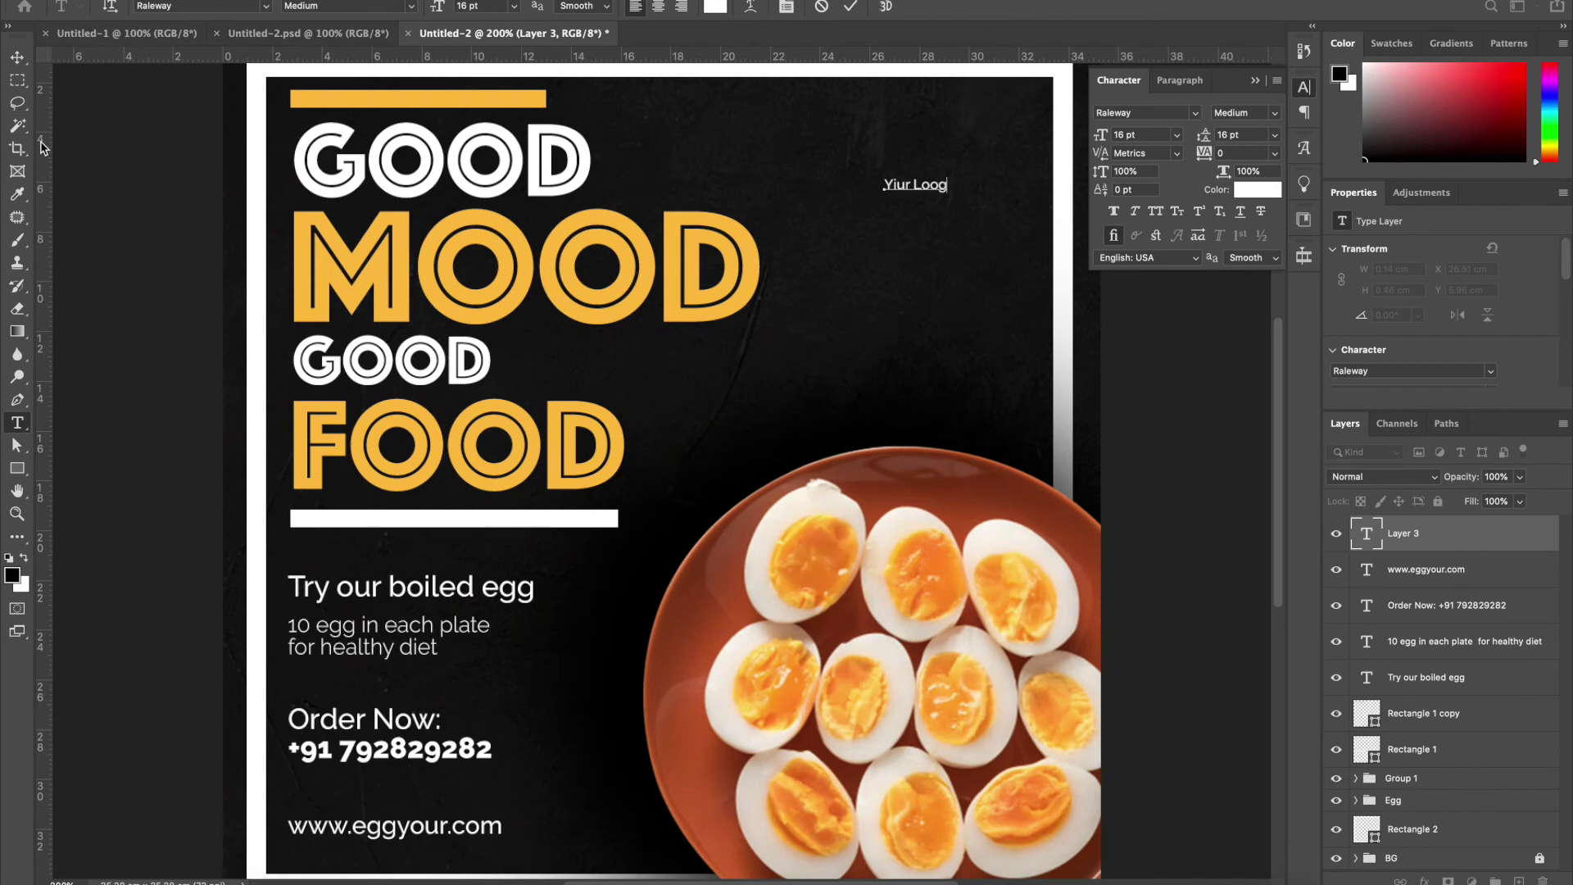
pyautogui.click(17, 56)
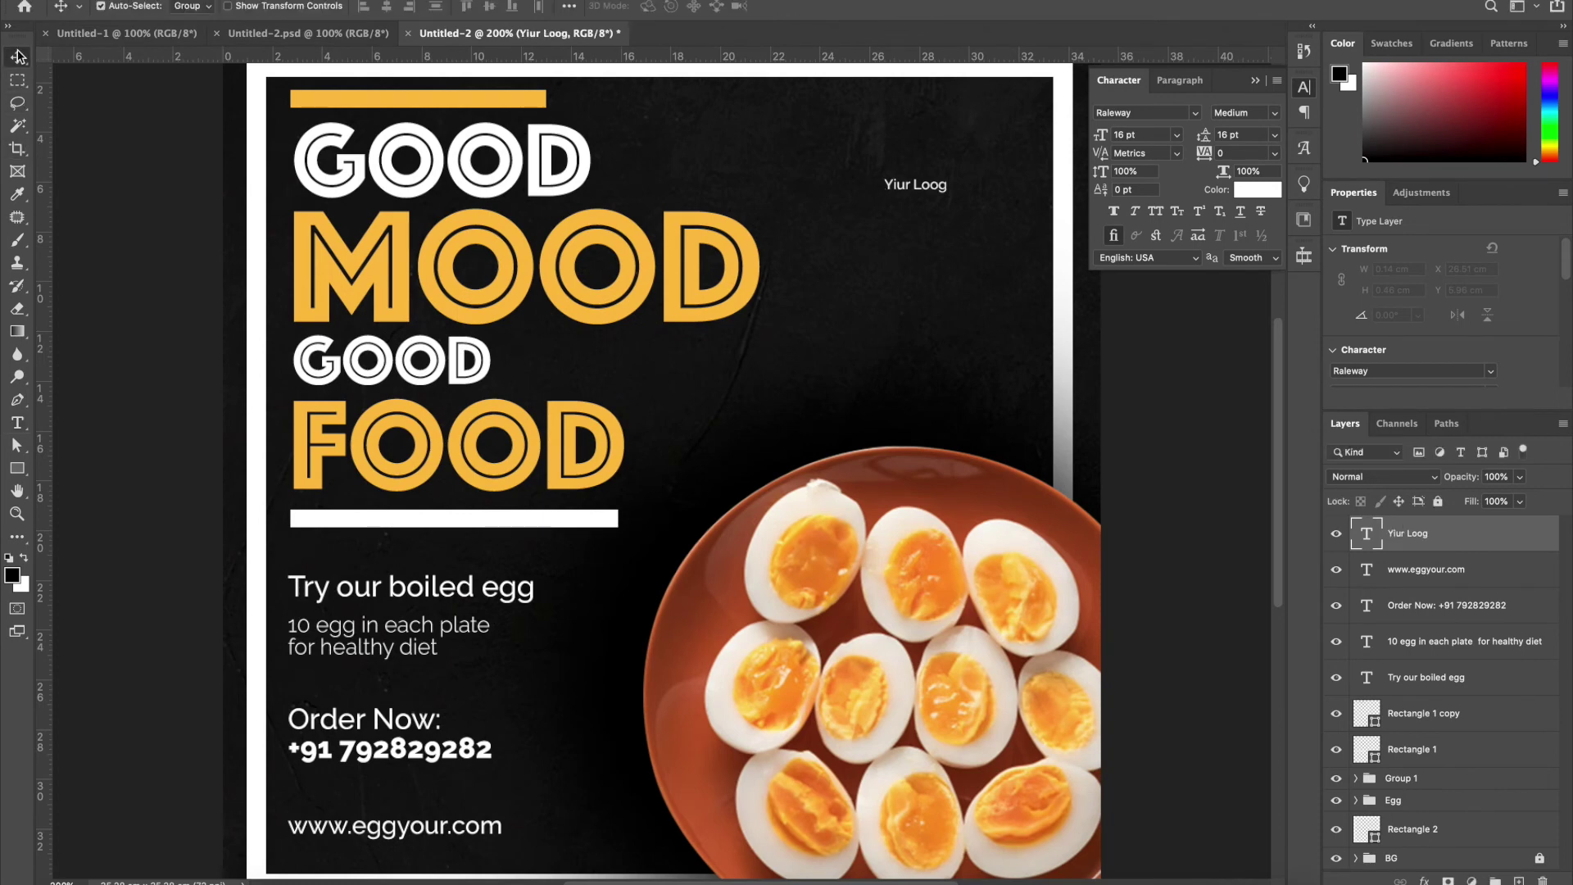
pyautogui.doubleClick(934, 188)
pyautogui.write('Your ')
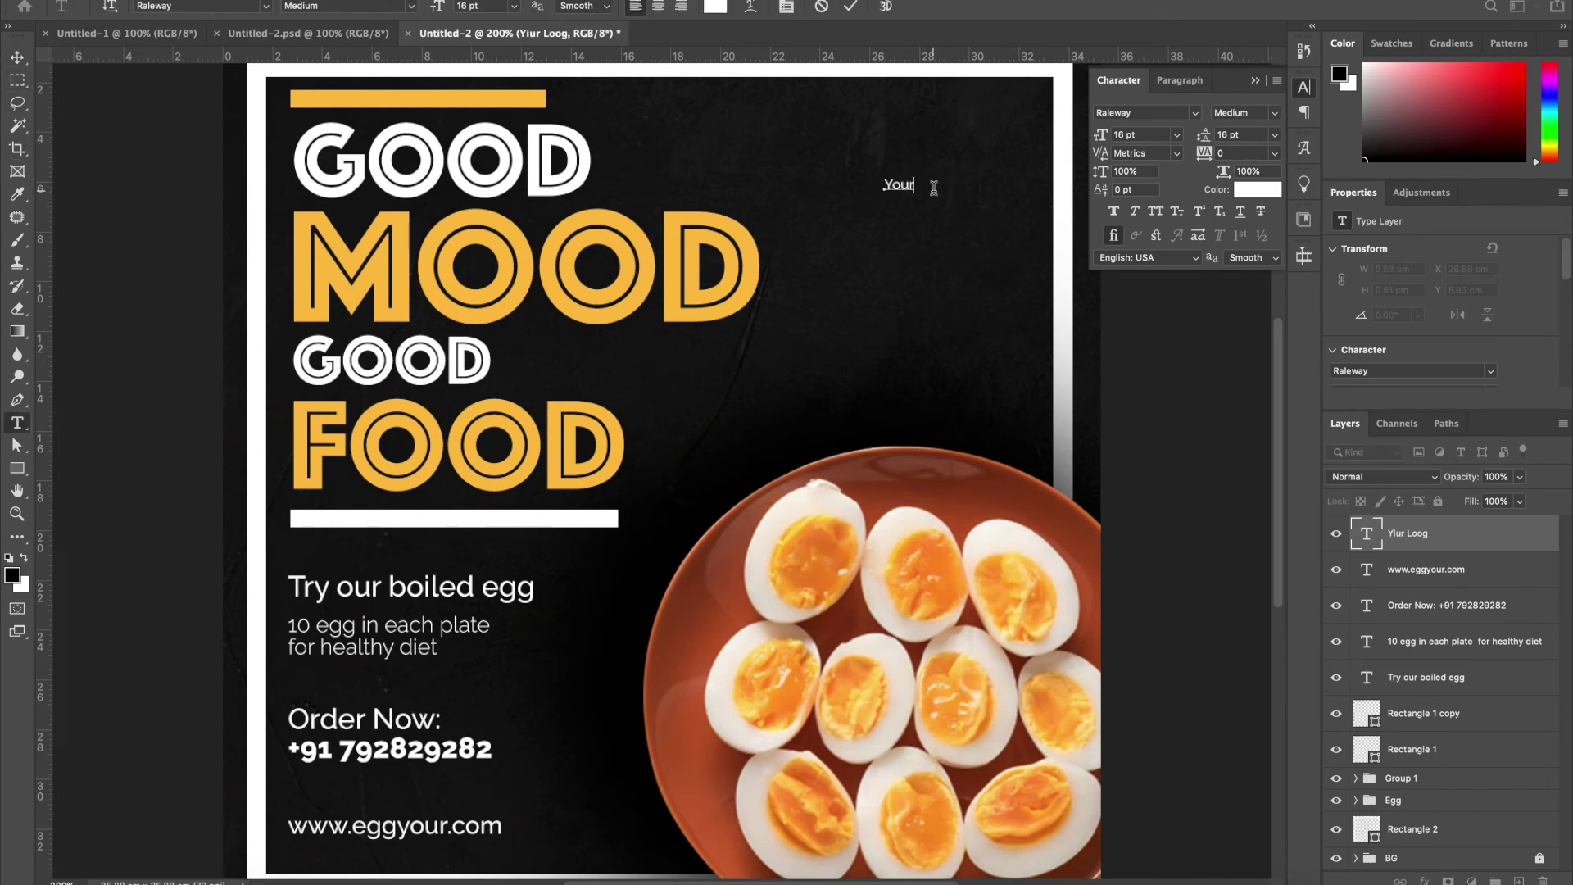
pyautogui.write('Lo')
pyautogui.press('super+a')
pyautogui.press('super+shift+c')
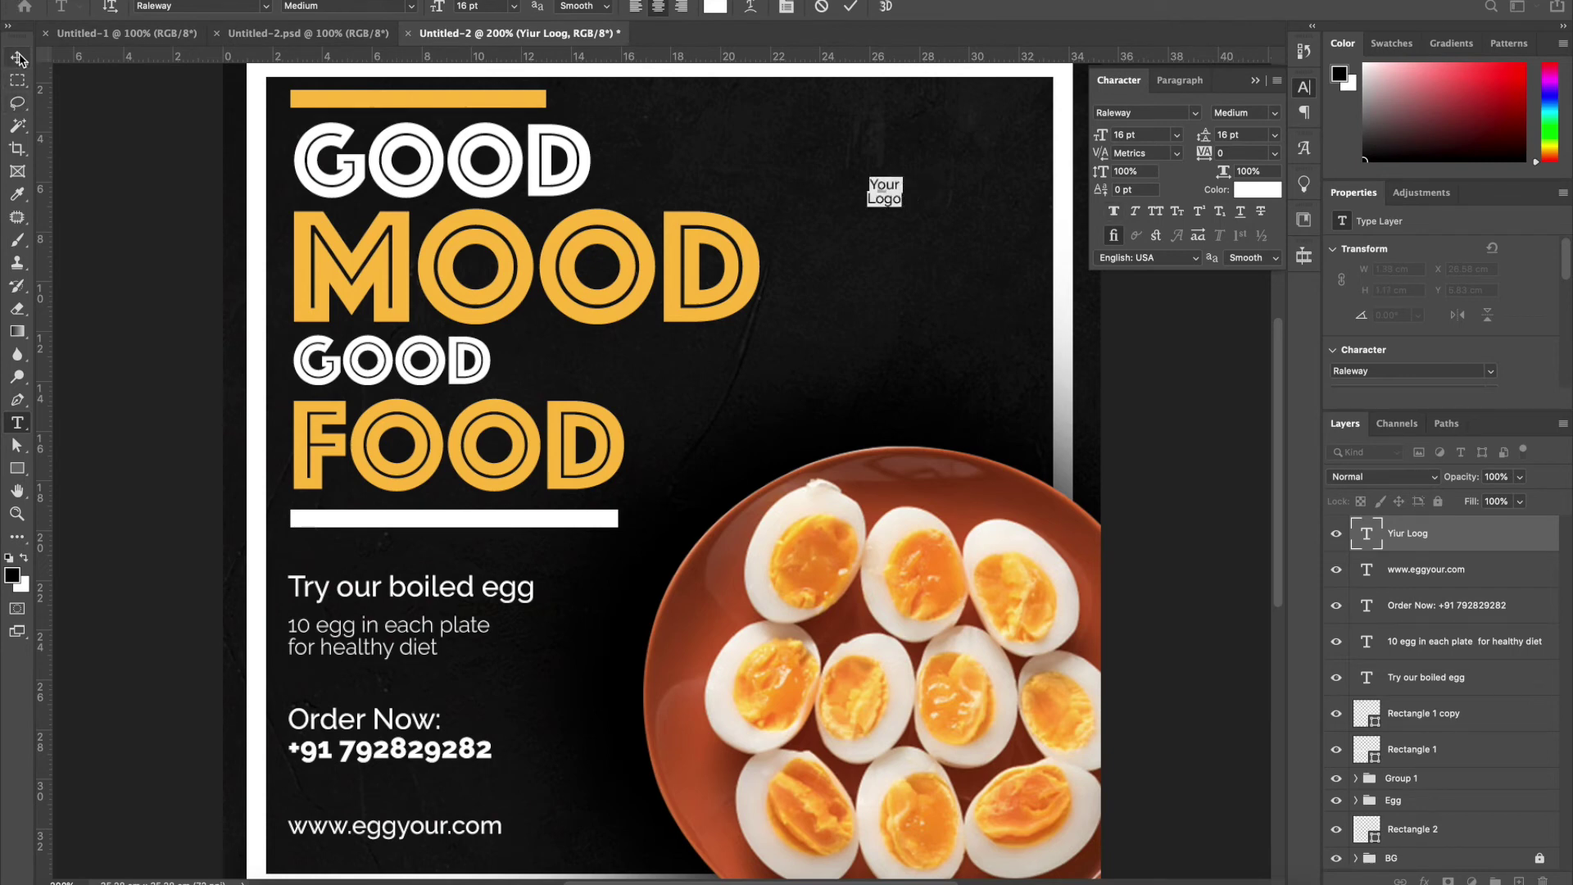
pyautogui.click(18, 57)
# Enlarge the Your Logo text and position it in the top-right corner
pyautogui.press('super+t')
pyautogui.moveTo(908, 166); pyautogui.dragTo(987, 106)
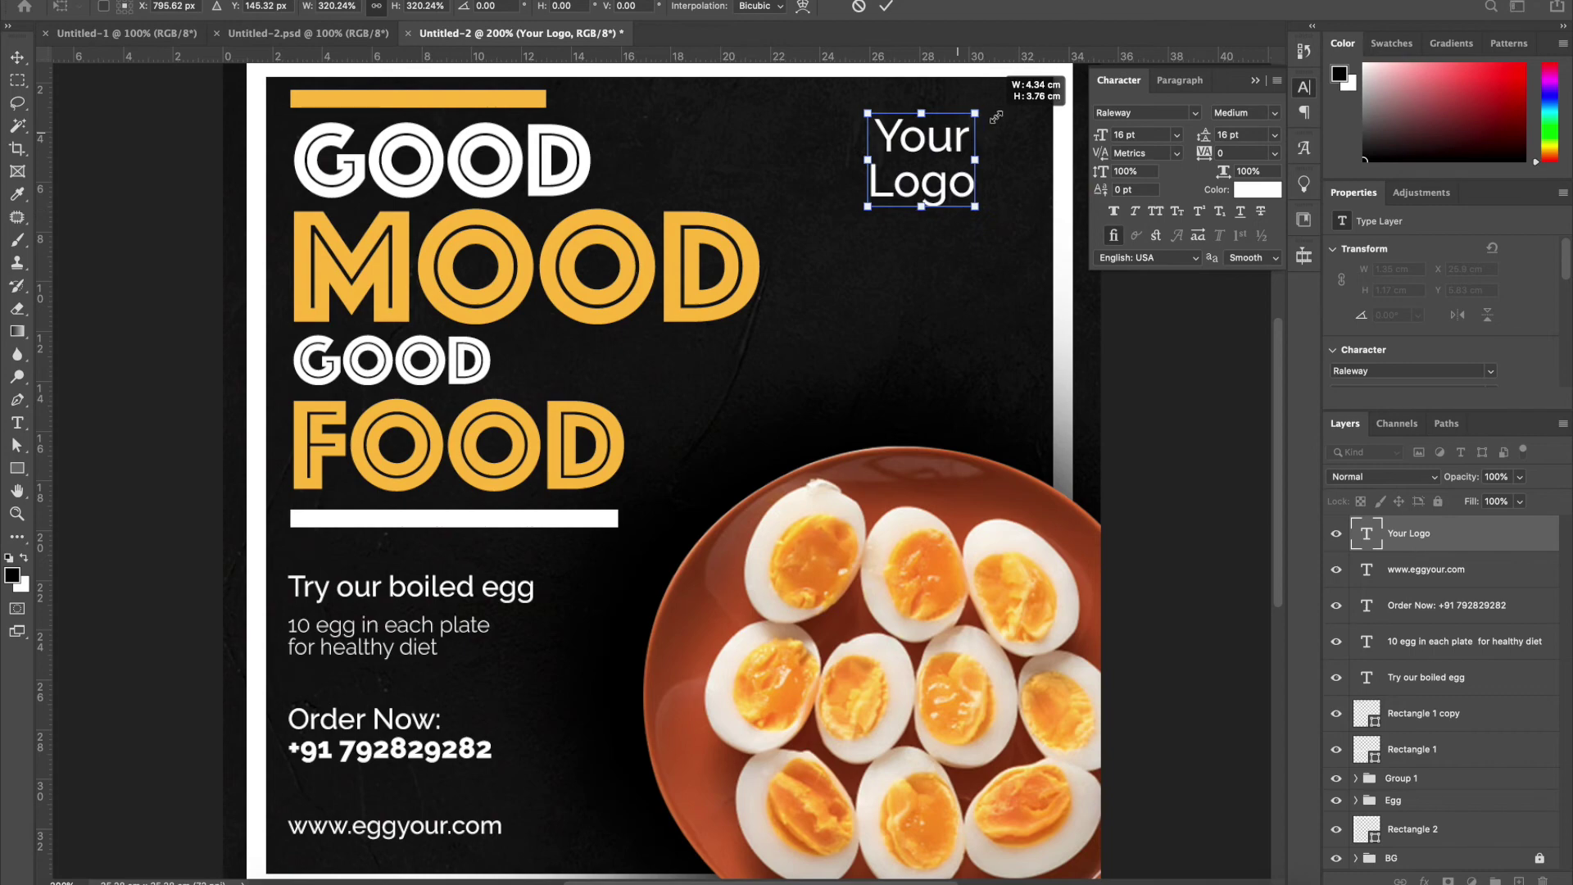
pyautogui.press('Return')
pyautogui.moveTo(911, 197); pyautogui.dragTo(912, 219)
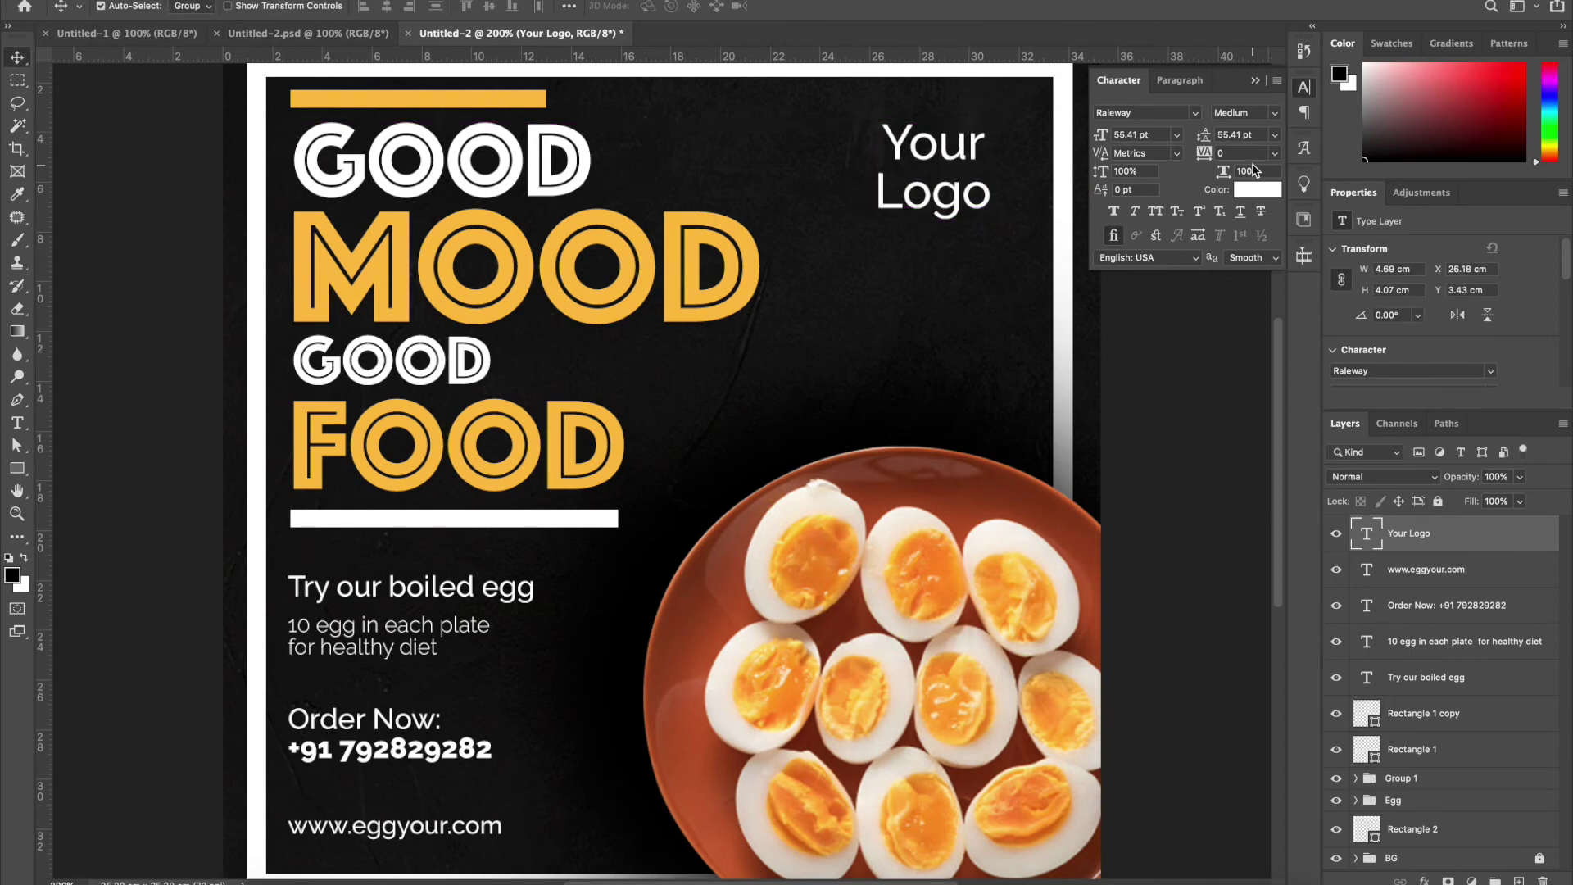
# Set the Your Logo text in the Brontoseno script font
pyautogui.click(1196, 113)
pyautogui.scroll(-10, 1295, 459)
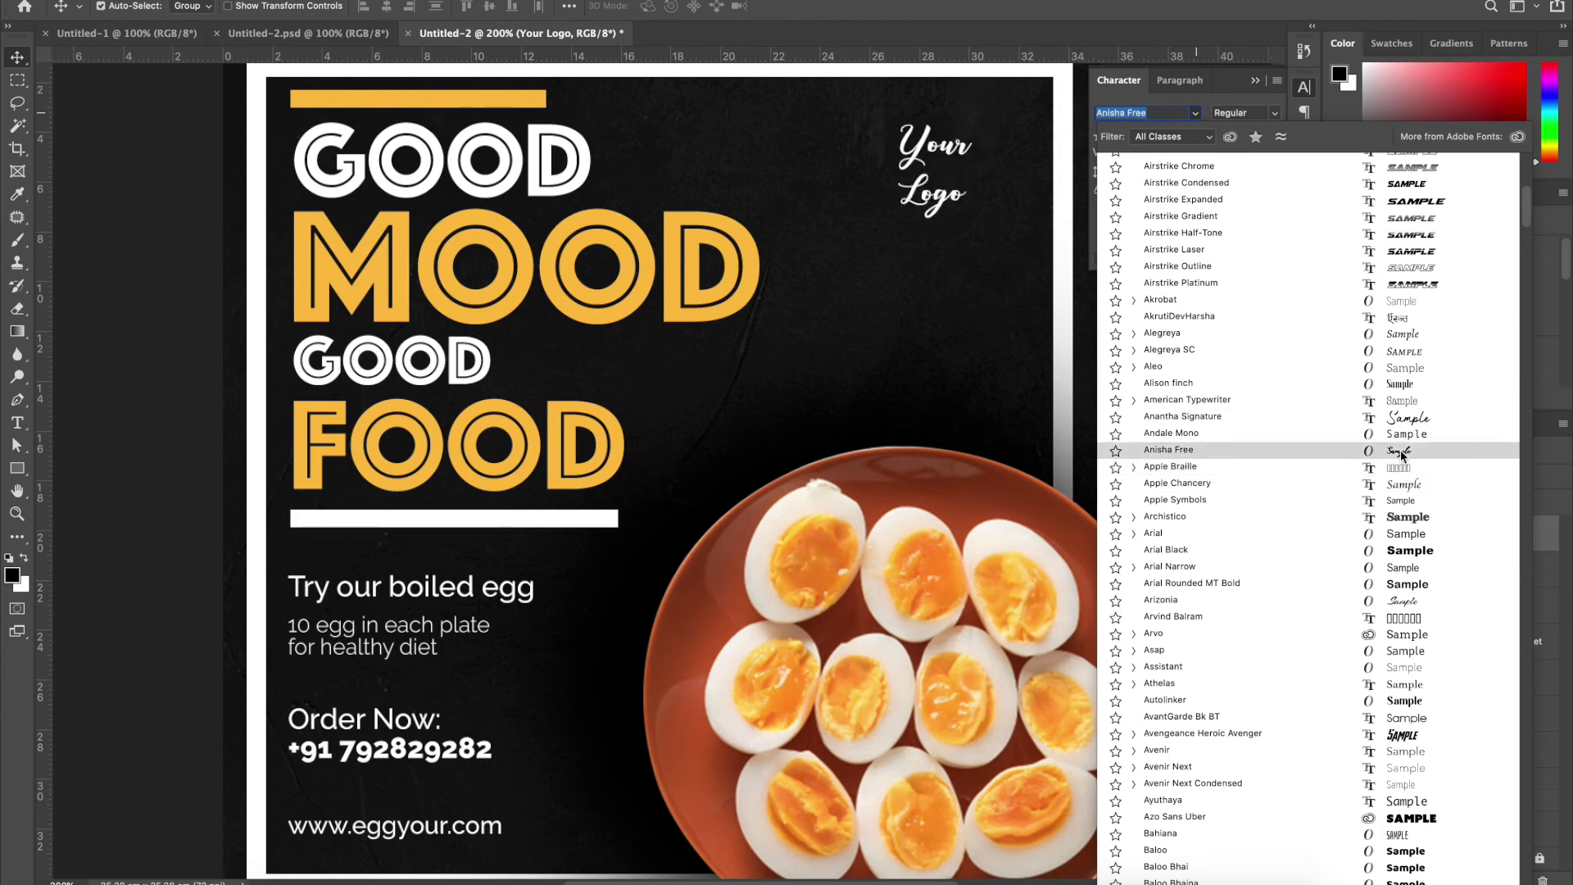
pyautogui.scroll(-3, 1407, 730)
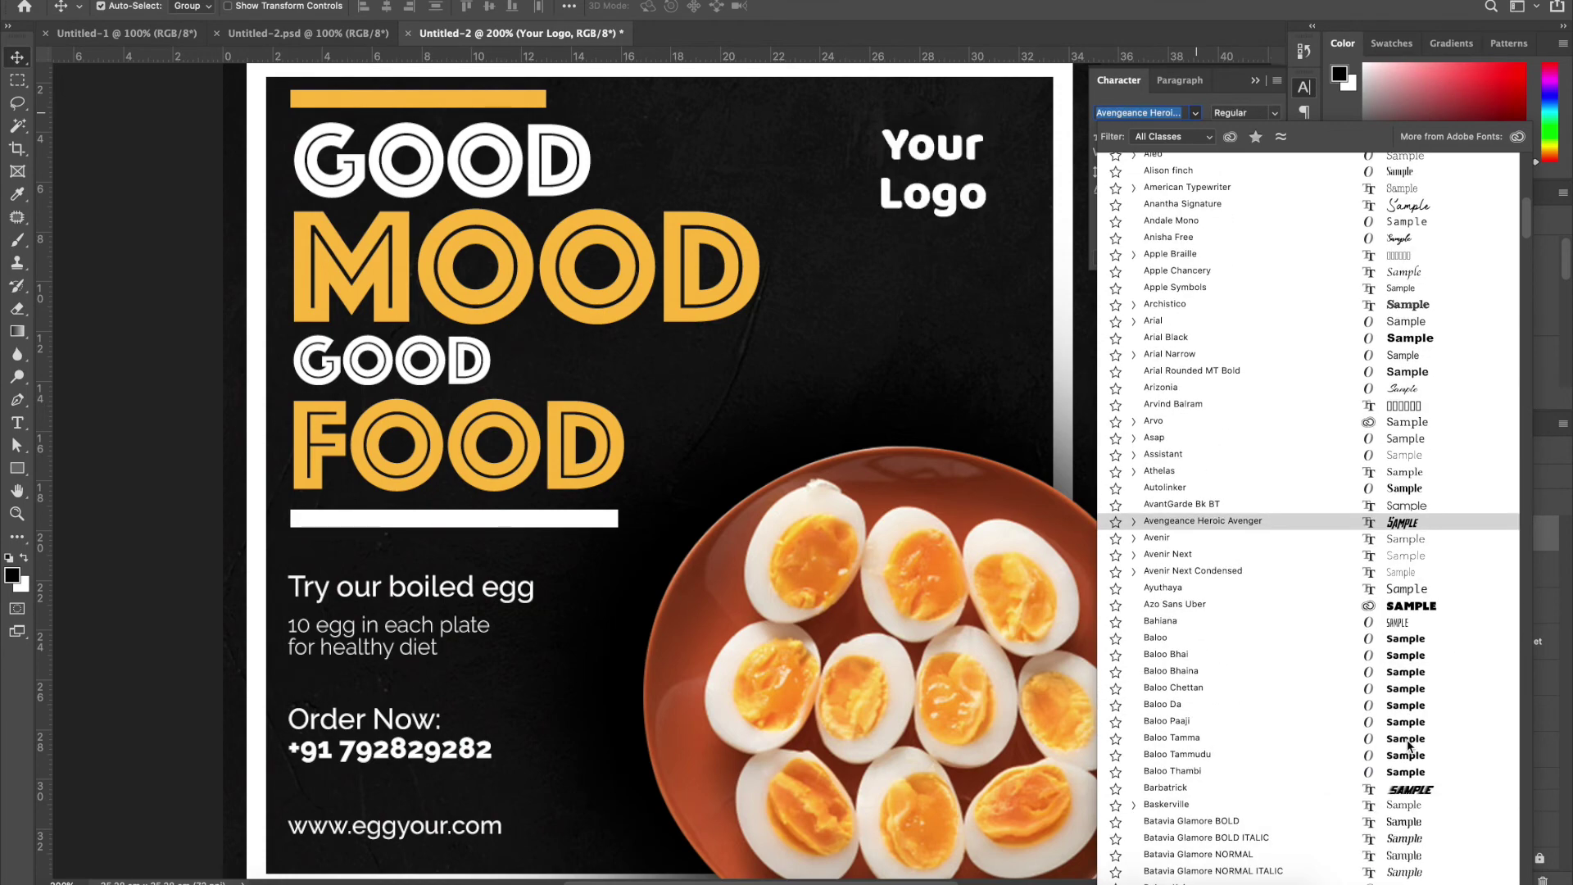
pyautogui.scroll(-6, 1407, 730)
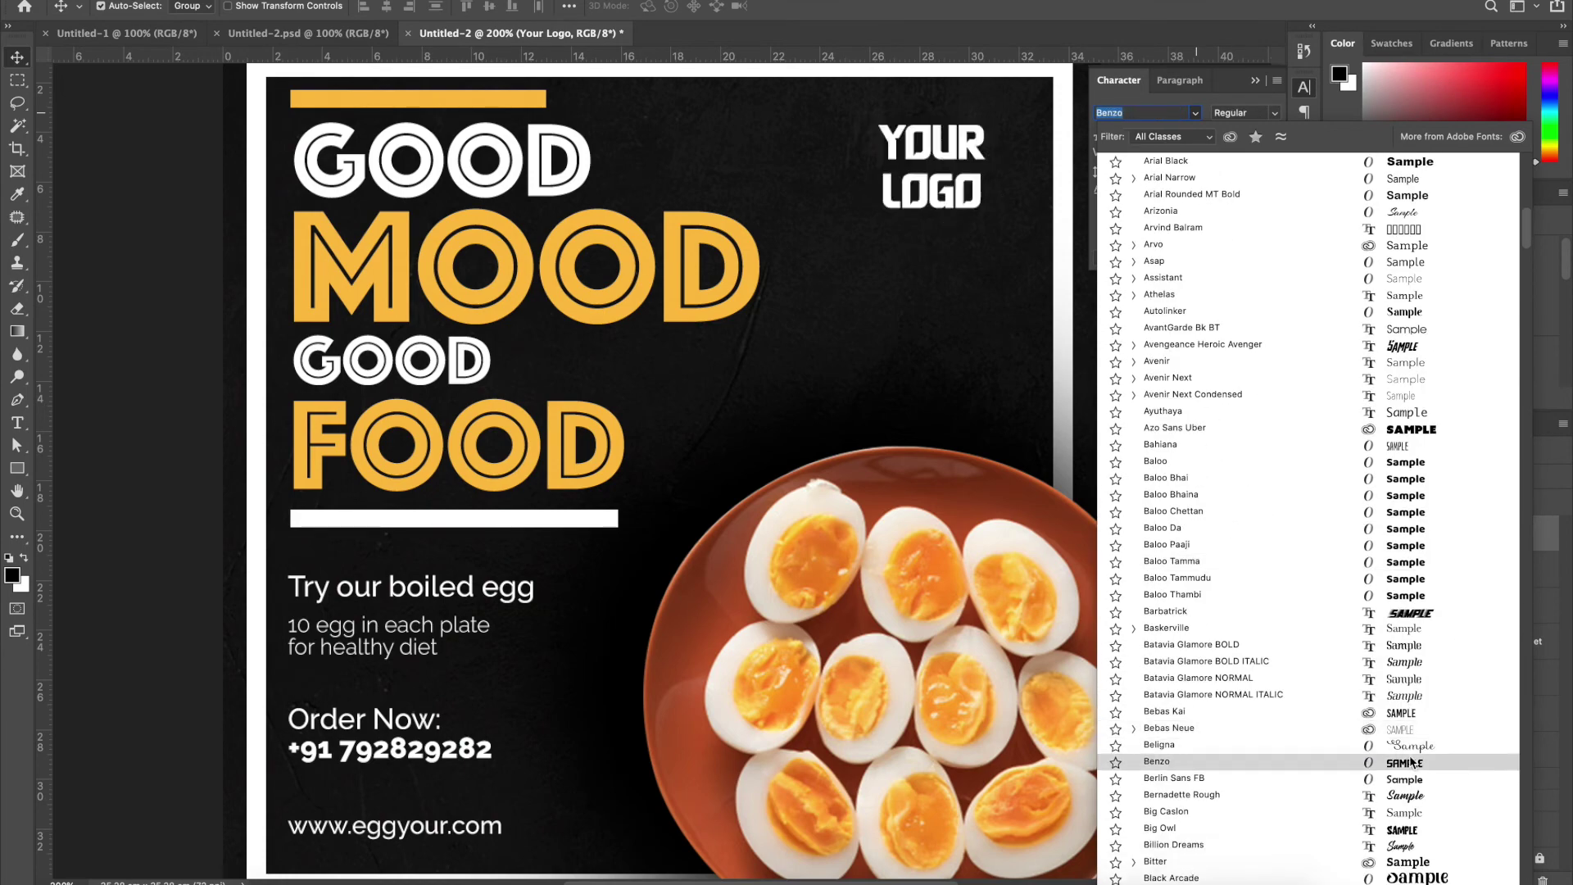
pyautogui.scroll(-1, 1409, 758)
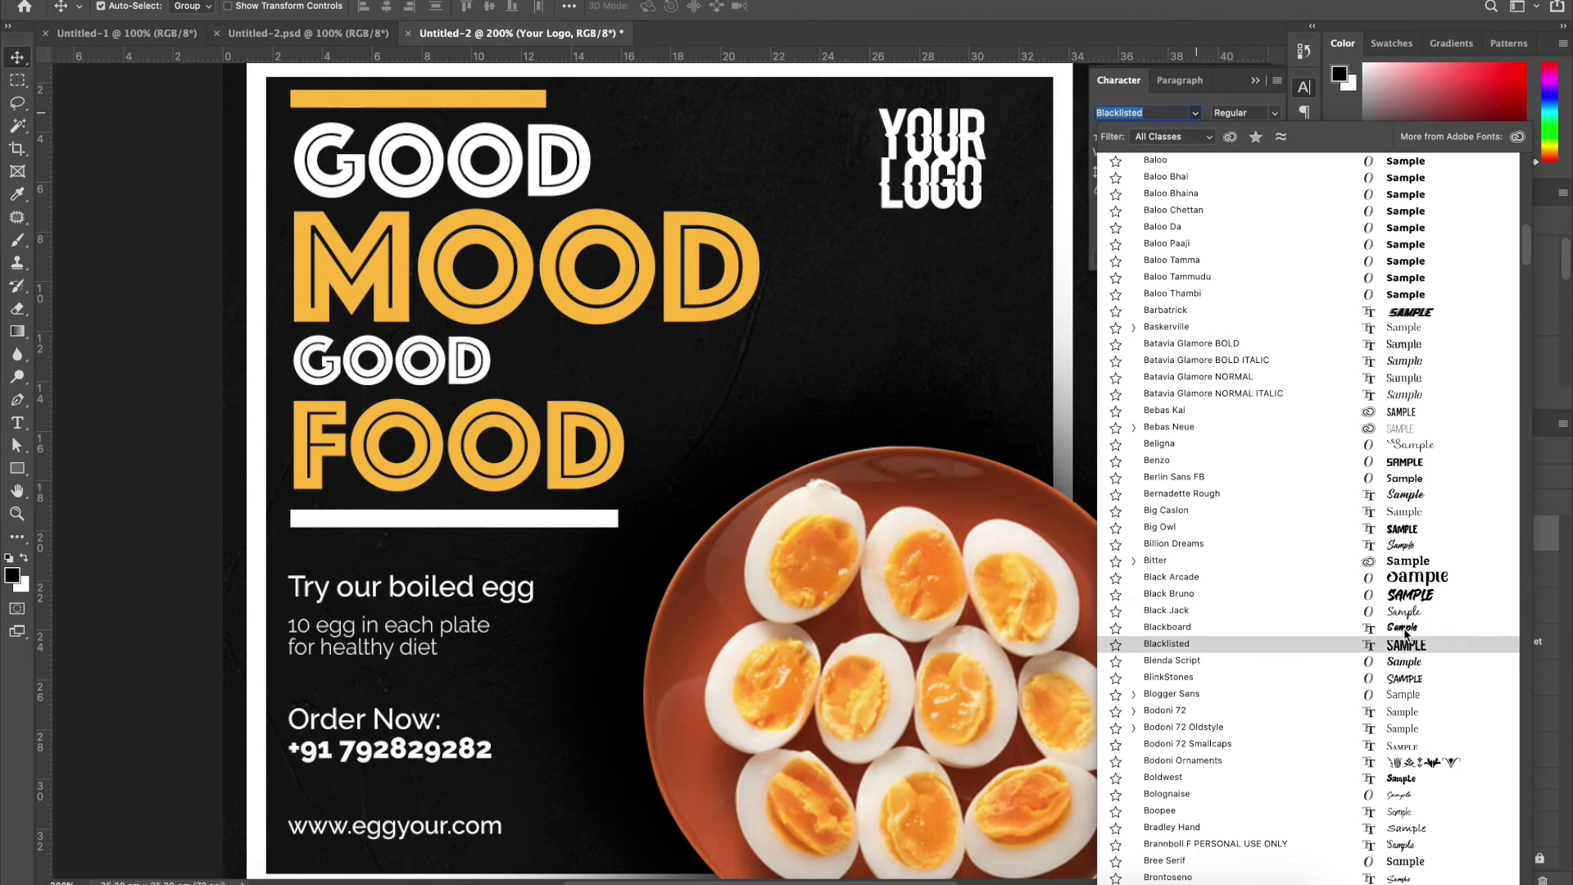
pyautogui.scroll(-3, 1405, 639)
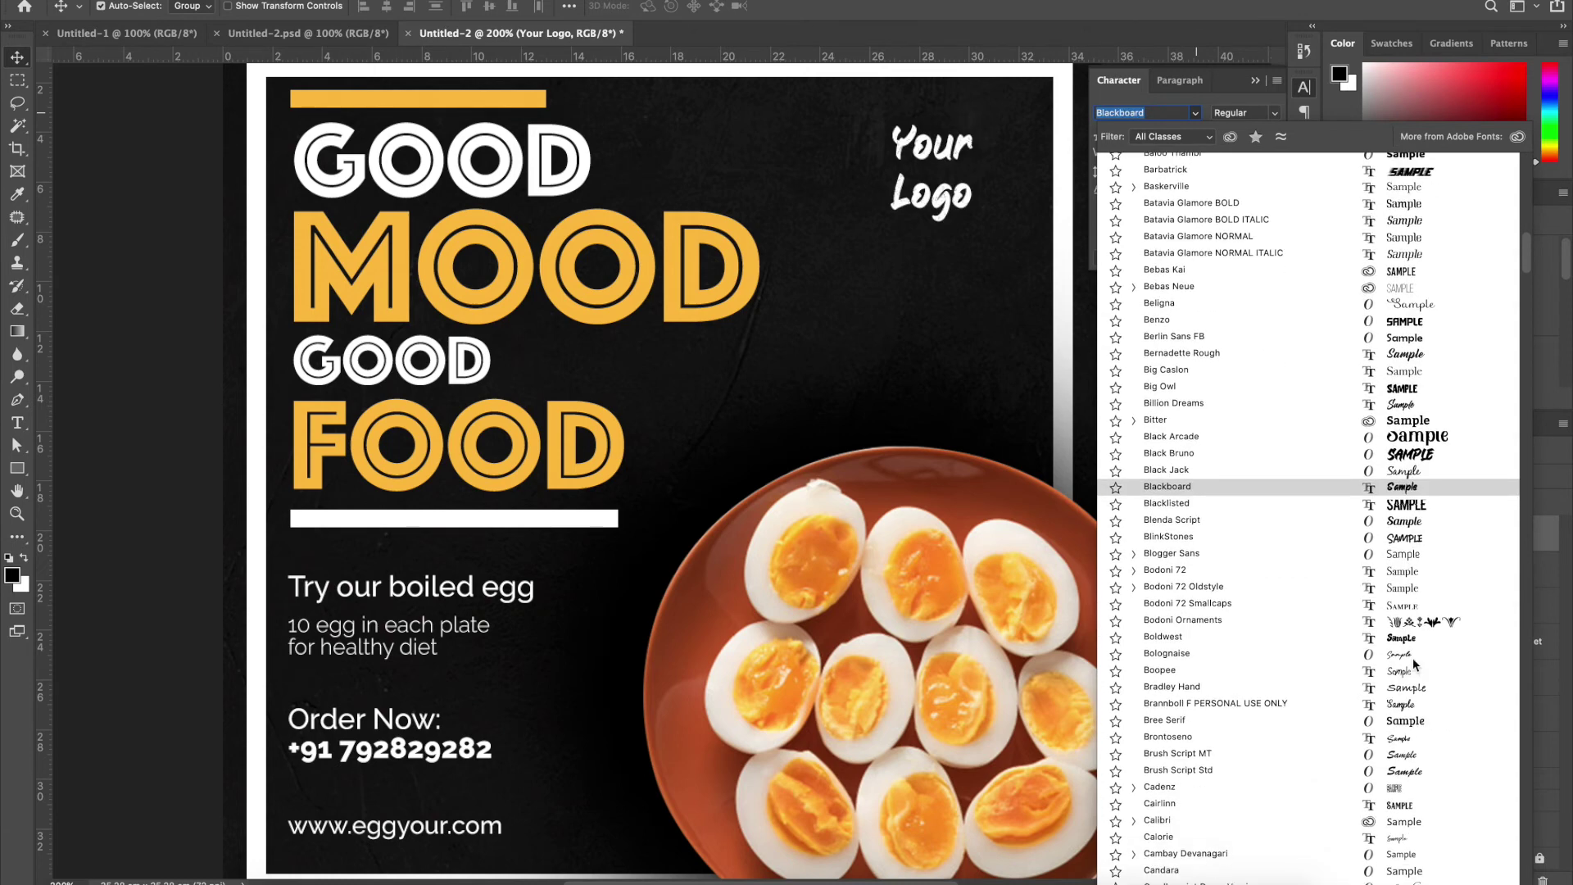
pyautogui.click(1409, 739)
# Delete the word Logo so the text reads only 'Your'
pyautogui.press('t')
pyautogui.doubleClick(933, 202)
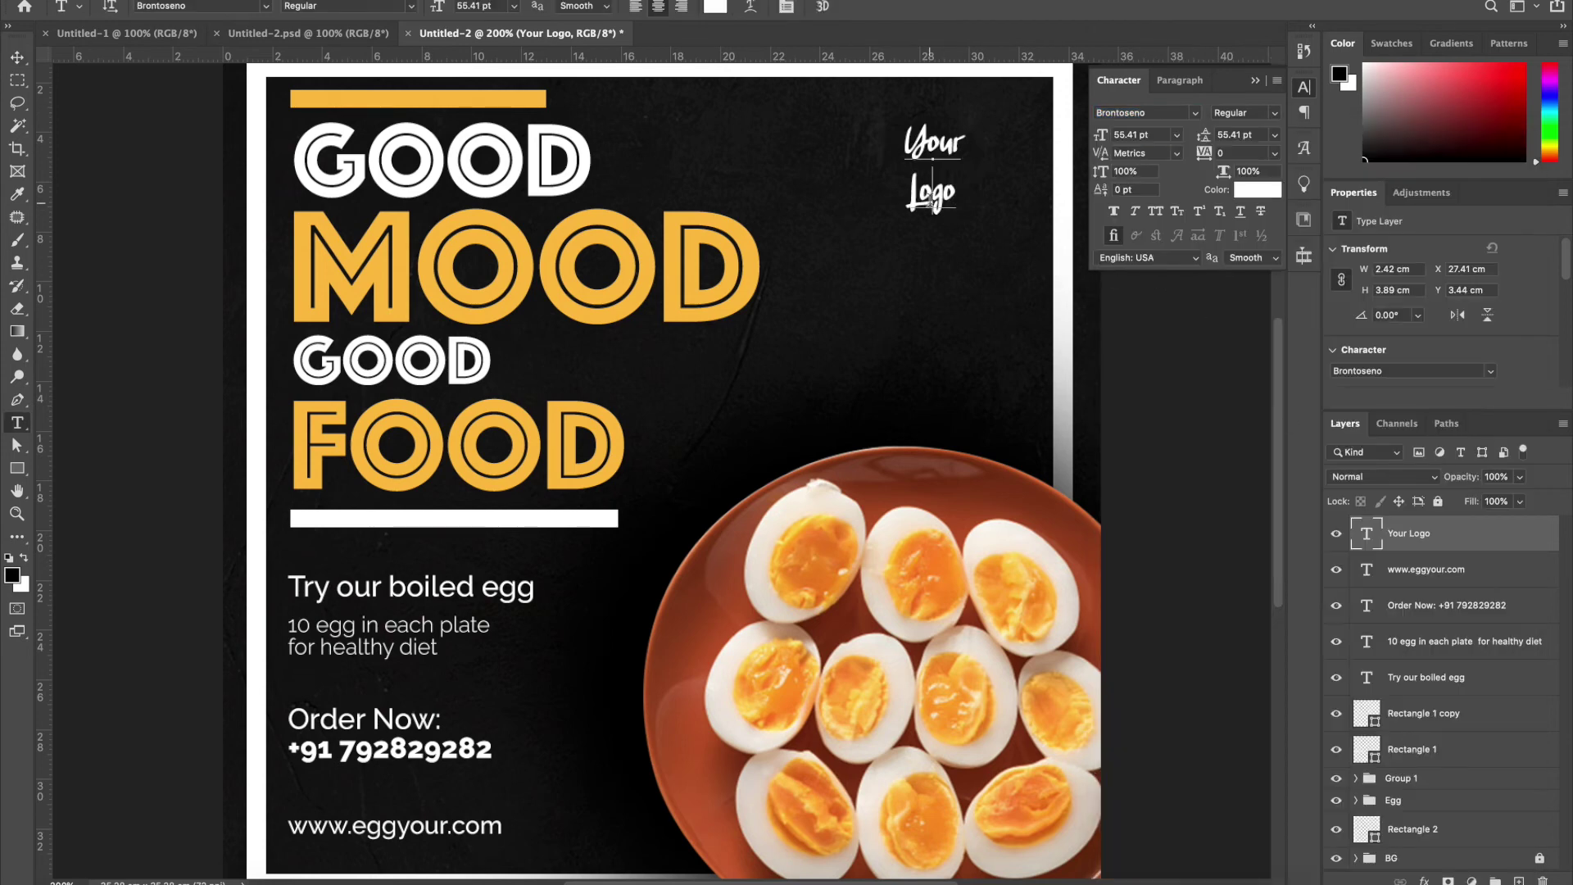
pyautogui.press('BackSpace')
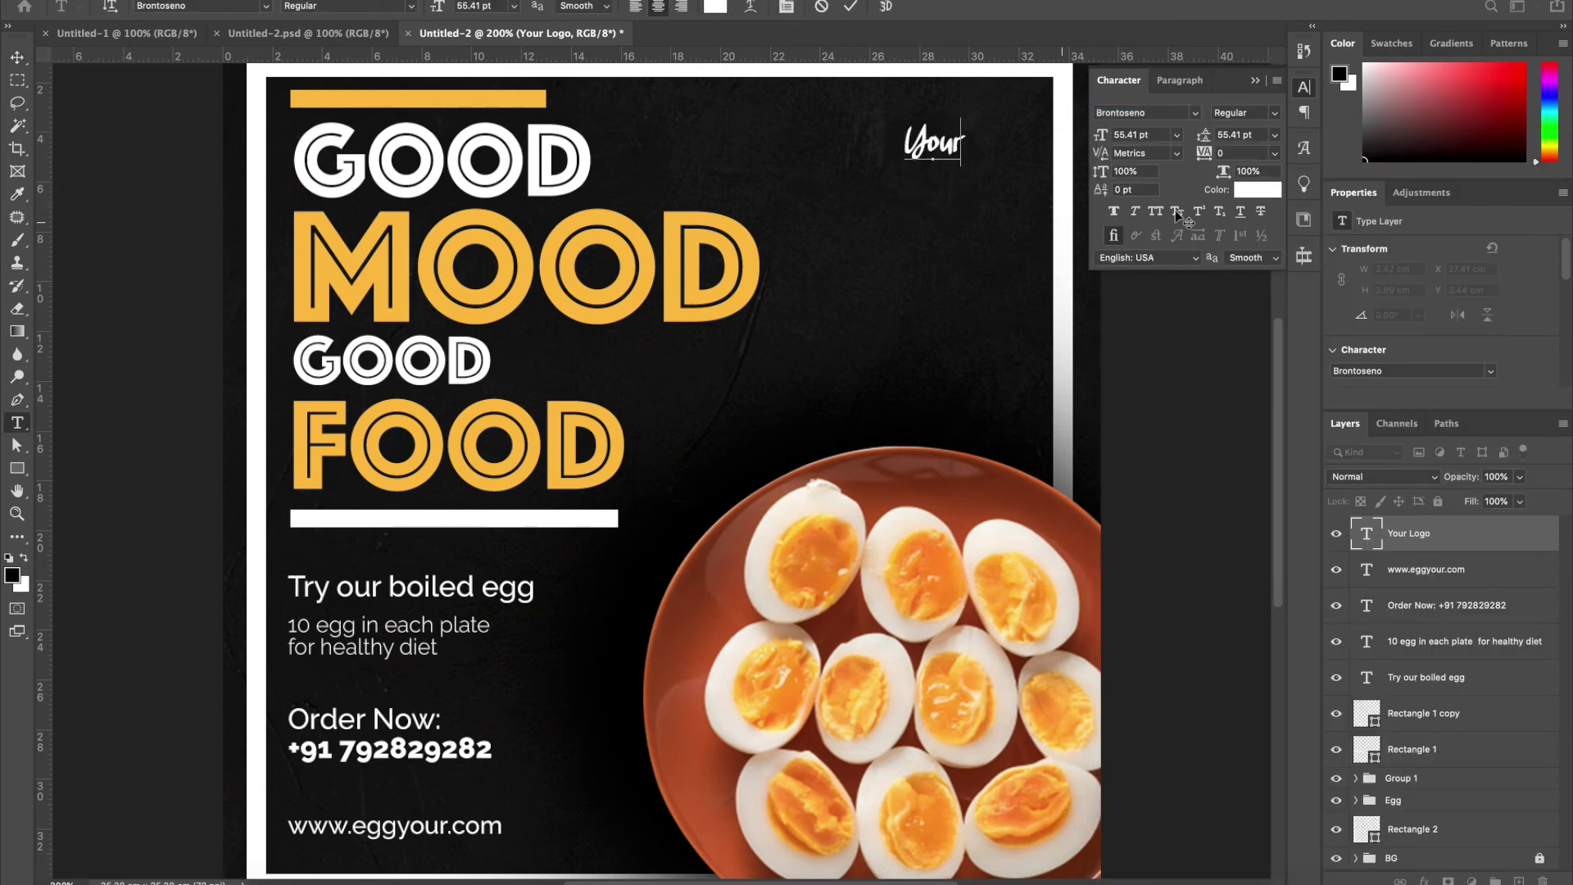
pyautogui.click(16, 57)
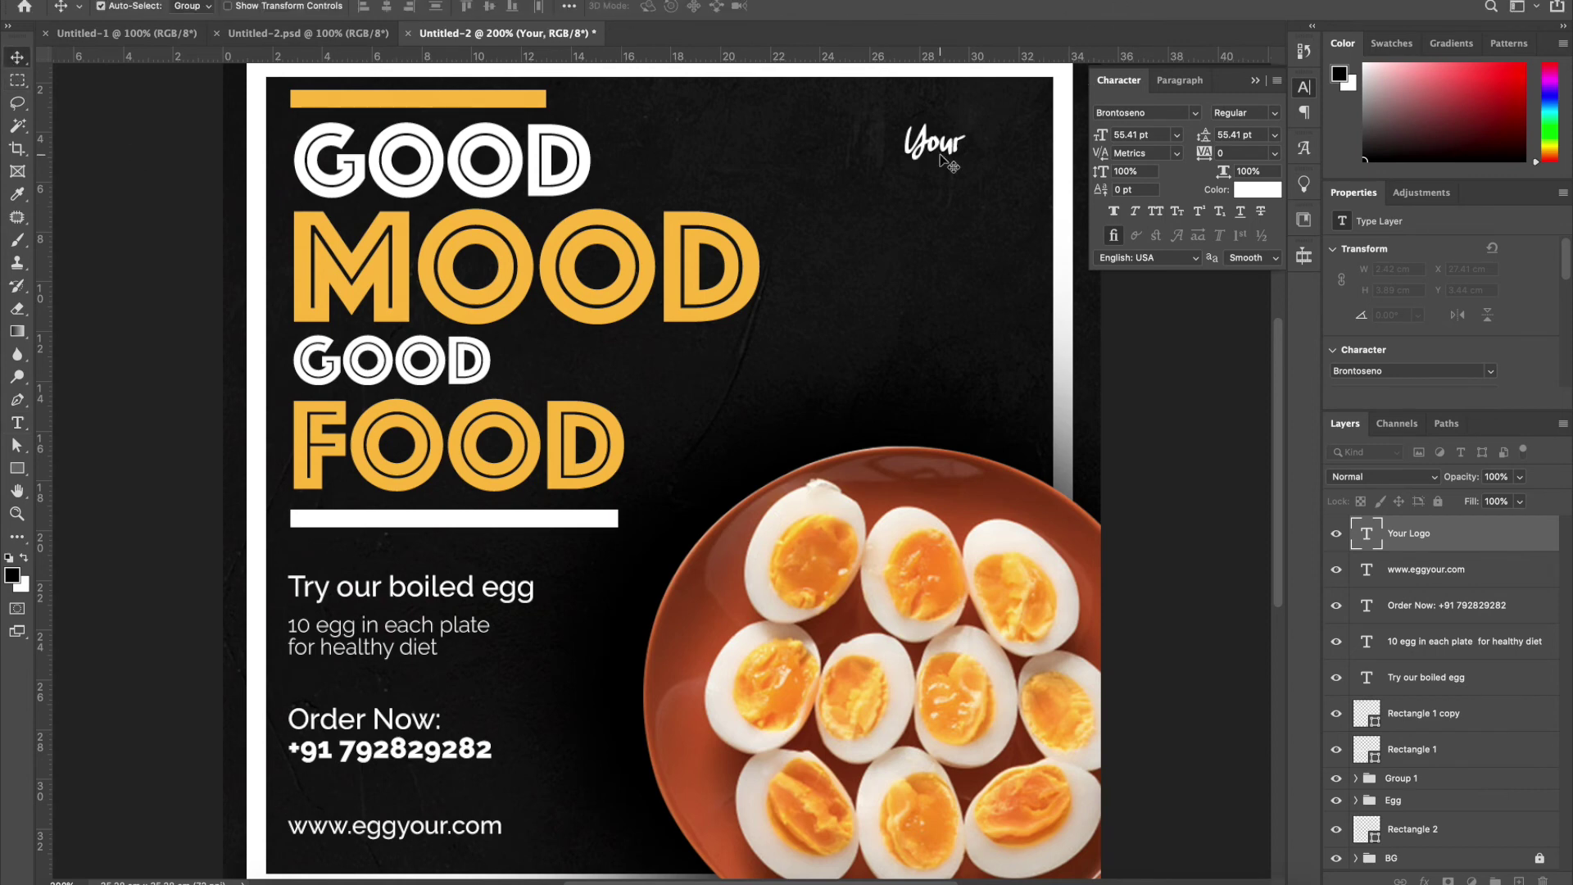
# Duplicate 'Your' just below and retype the copy as lowercase 'logo'
pyautogui.moveTo(939, 162); pyautogui.dragTo(935, 206)
pyautogui.press('t')
pyautogui.click(934, 193)
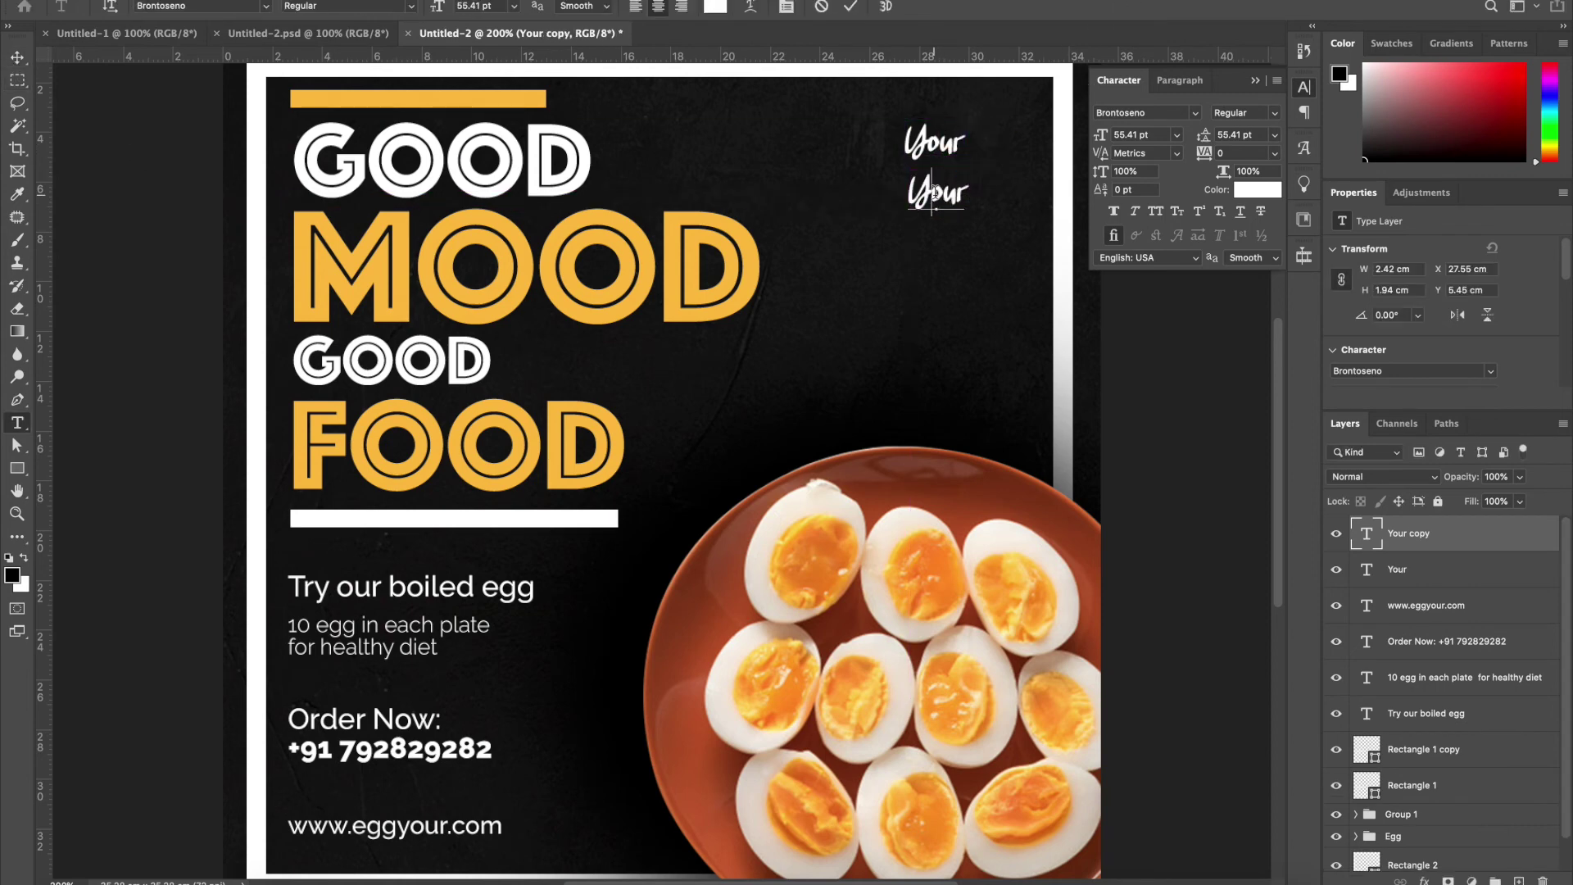
pyautogui.doubleClick(935, 193)
pyautogui.write('Logo')
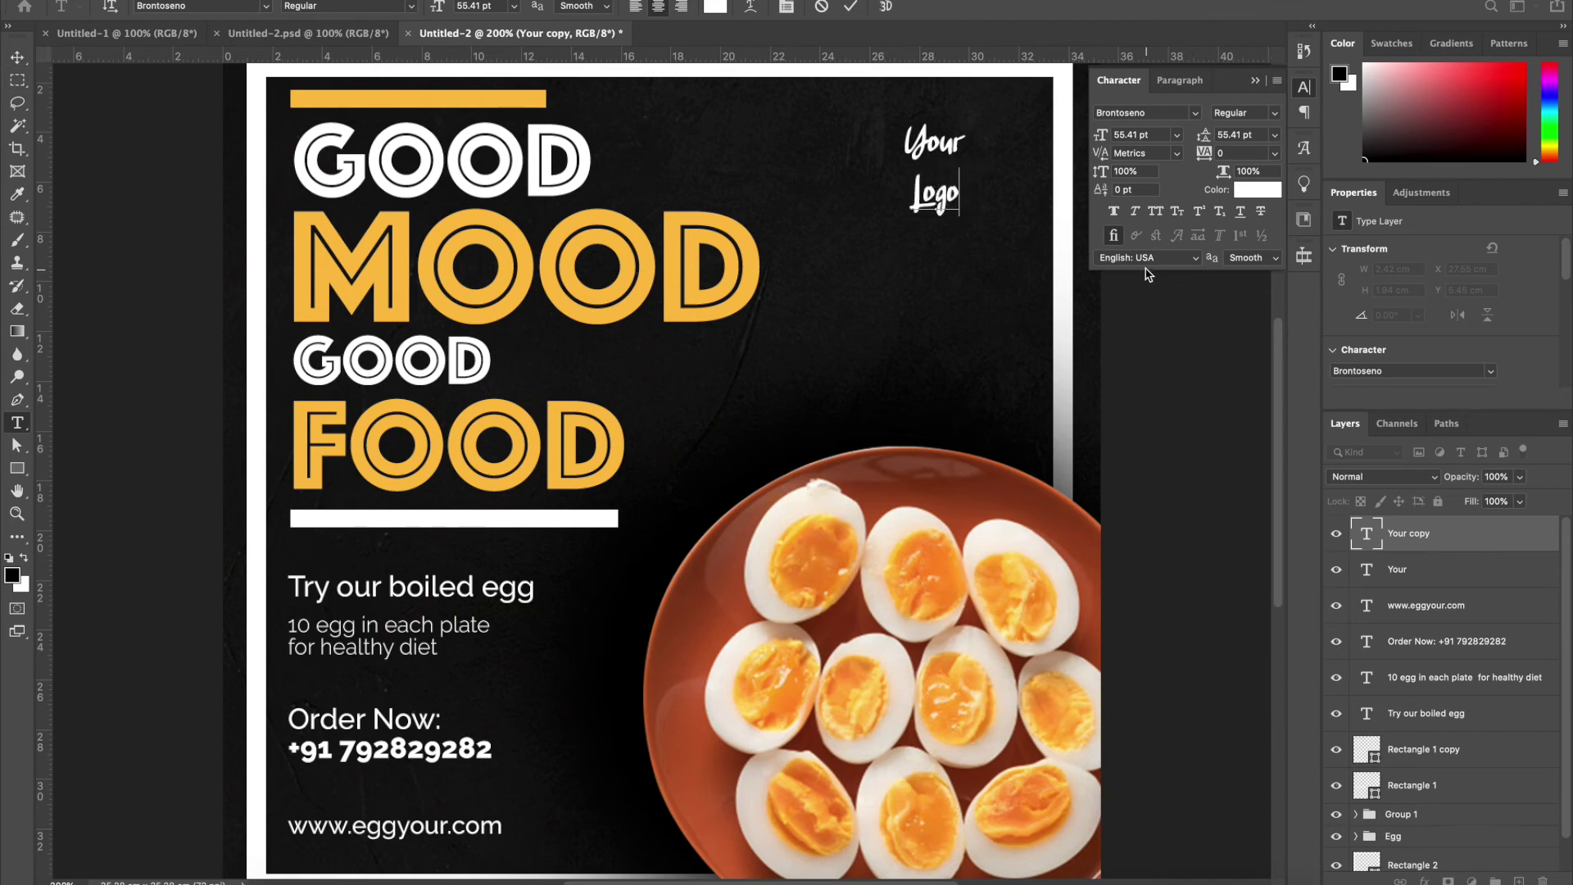
pyautogui.moveTo(931, 195); pyautogui.dragTo(869, 199)
pyautogui.write('l')
pyautogui.click(17, 57)
# Enlarge 'logo' to about 88 pt, tuck it under 'Your', and group both as Group 2
pyautogui.hotkey('ctrl', 't')
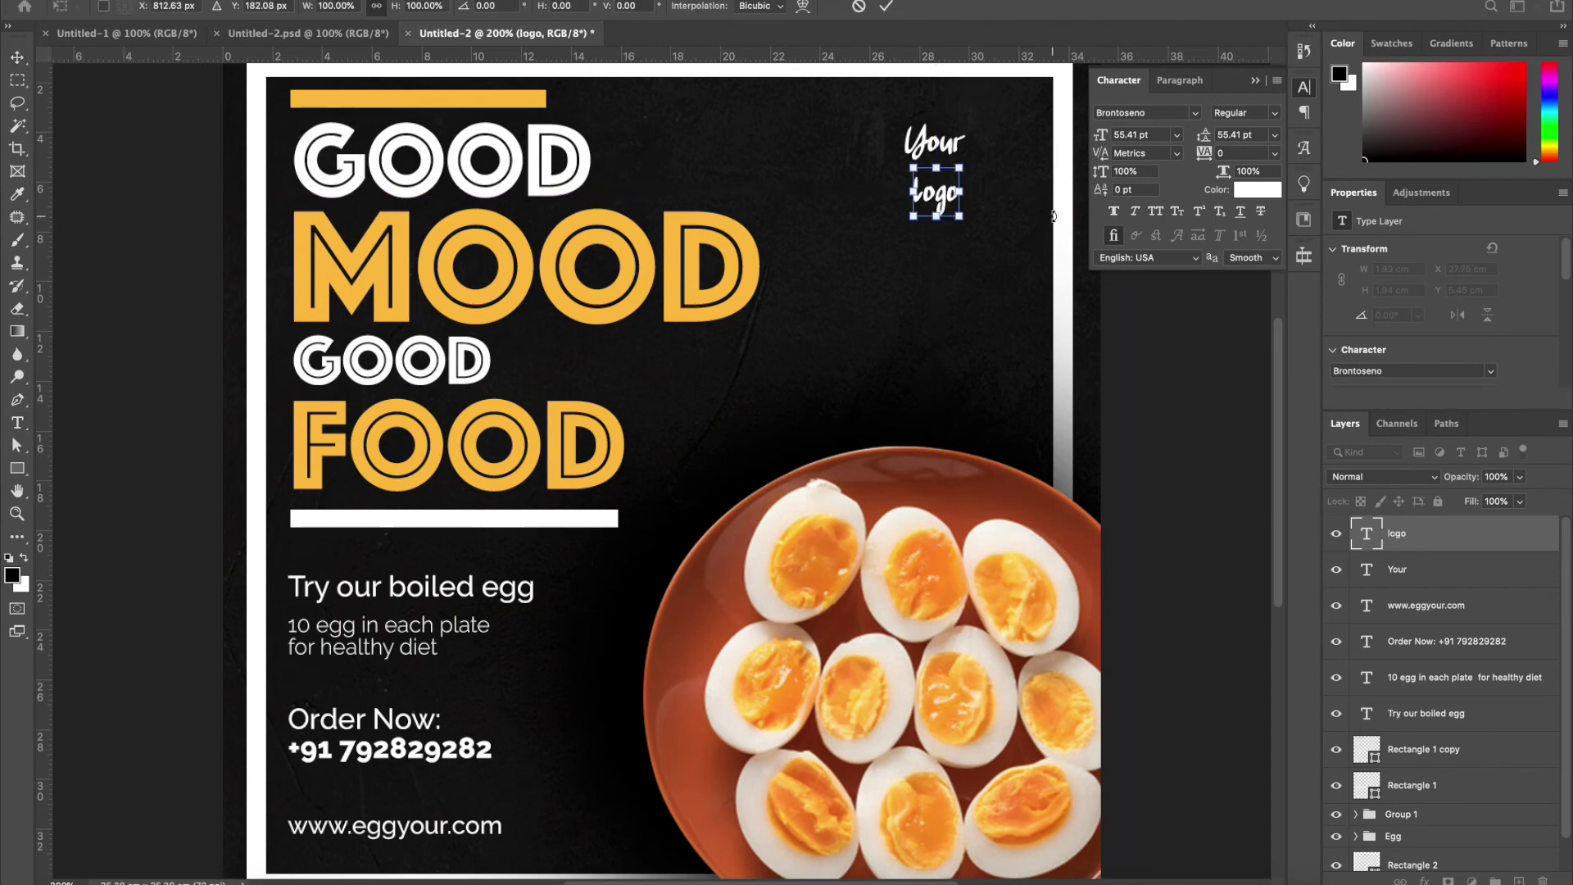
pyautogui.moveTo(944, 168); pyautogui.dragTo(989, 133)
pyautogui.press('Return')
pyautogui.moveTo(959, 188)
pyautogui.mouseDown()
pyautogui.moveTo(939, 191)
pyautogui.moveTo(948, 180)
pyautogui.mouseUp()
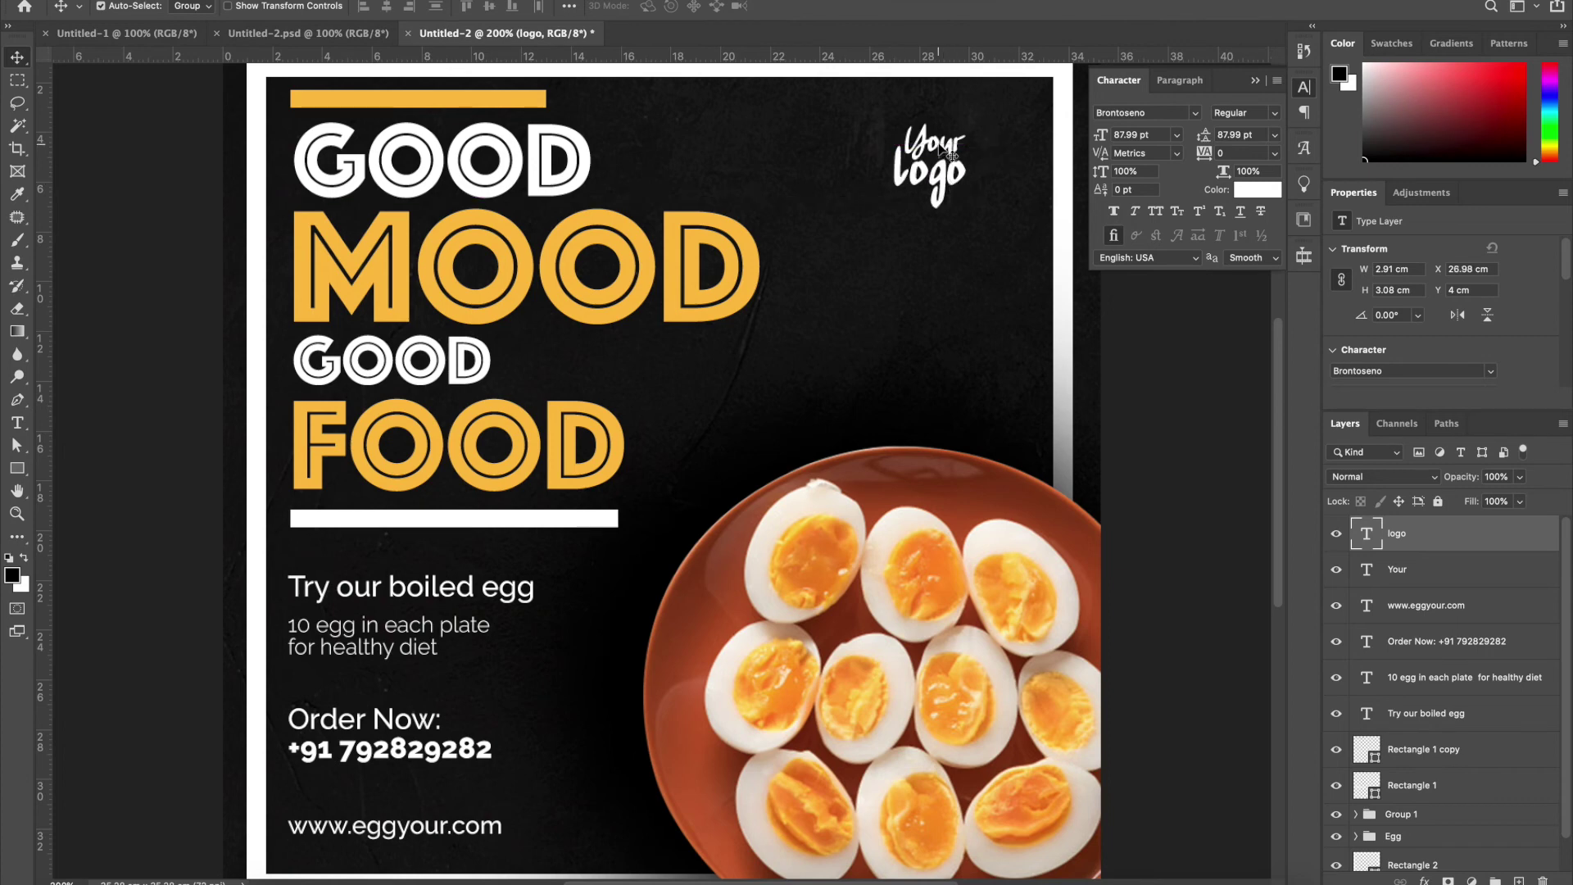
pyautogui.keyDown('shift'); pyautogui.click(942, 152); pyautogui.keyUp('shift')
pyautogui.hotkey('ctrl', 'g')
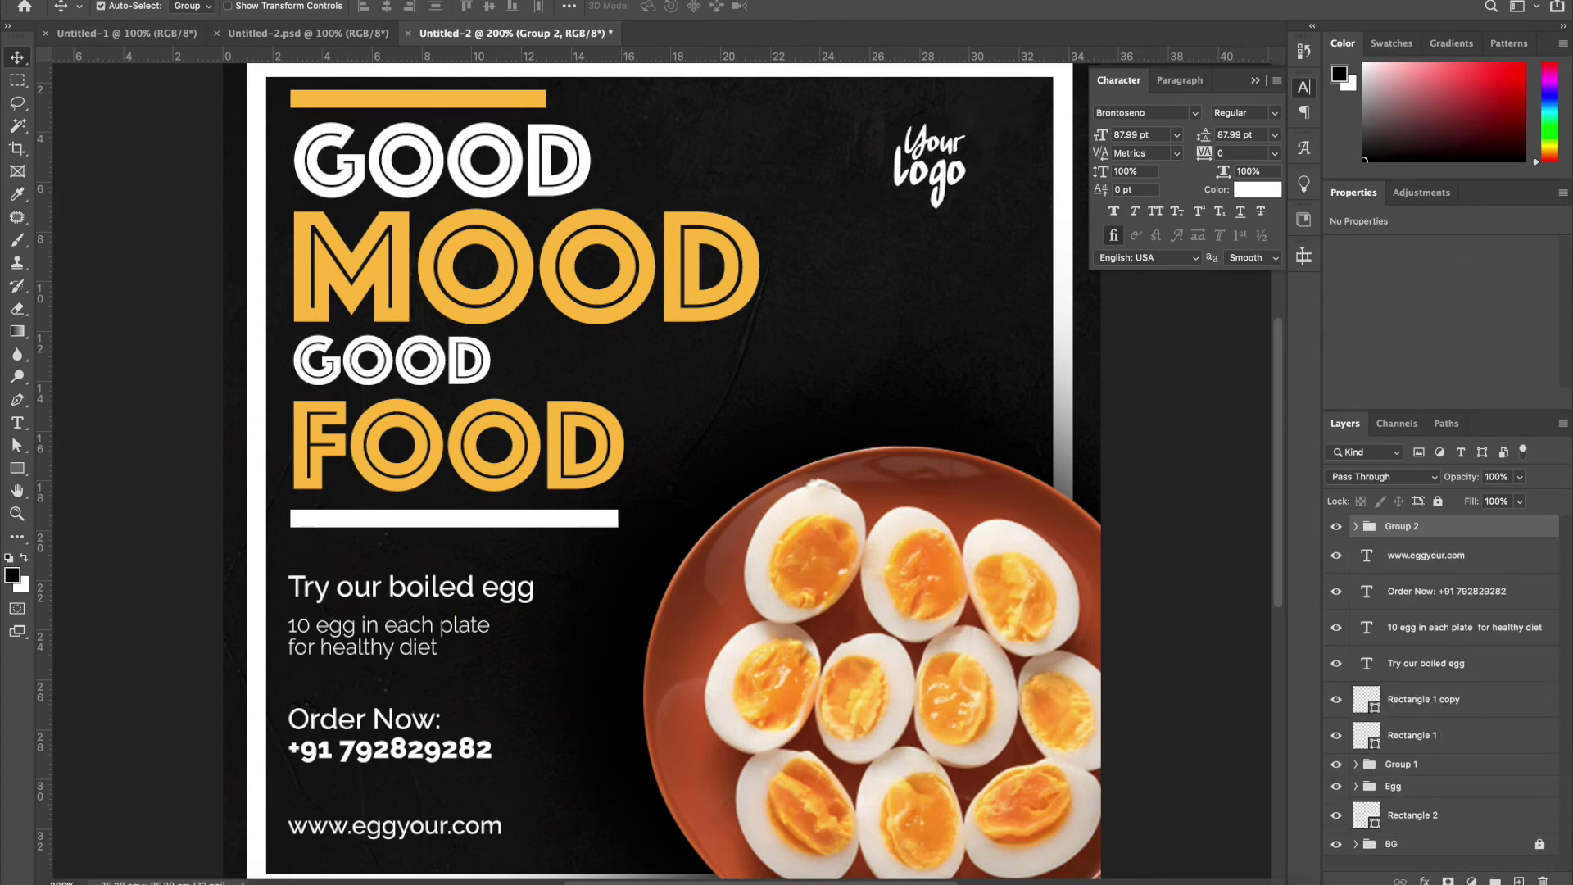
# Draw a circle around the logo lettering and narrow it into an ellipse
pyautogui.click(16, 468)
pyautogui.click(82, 485)
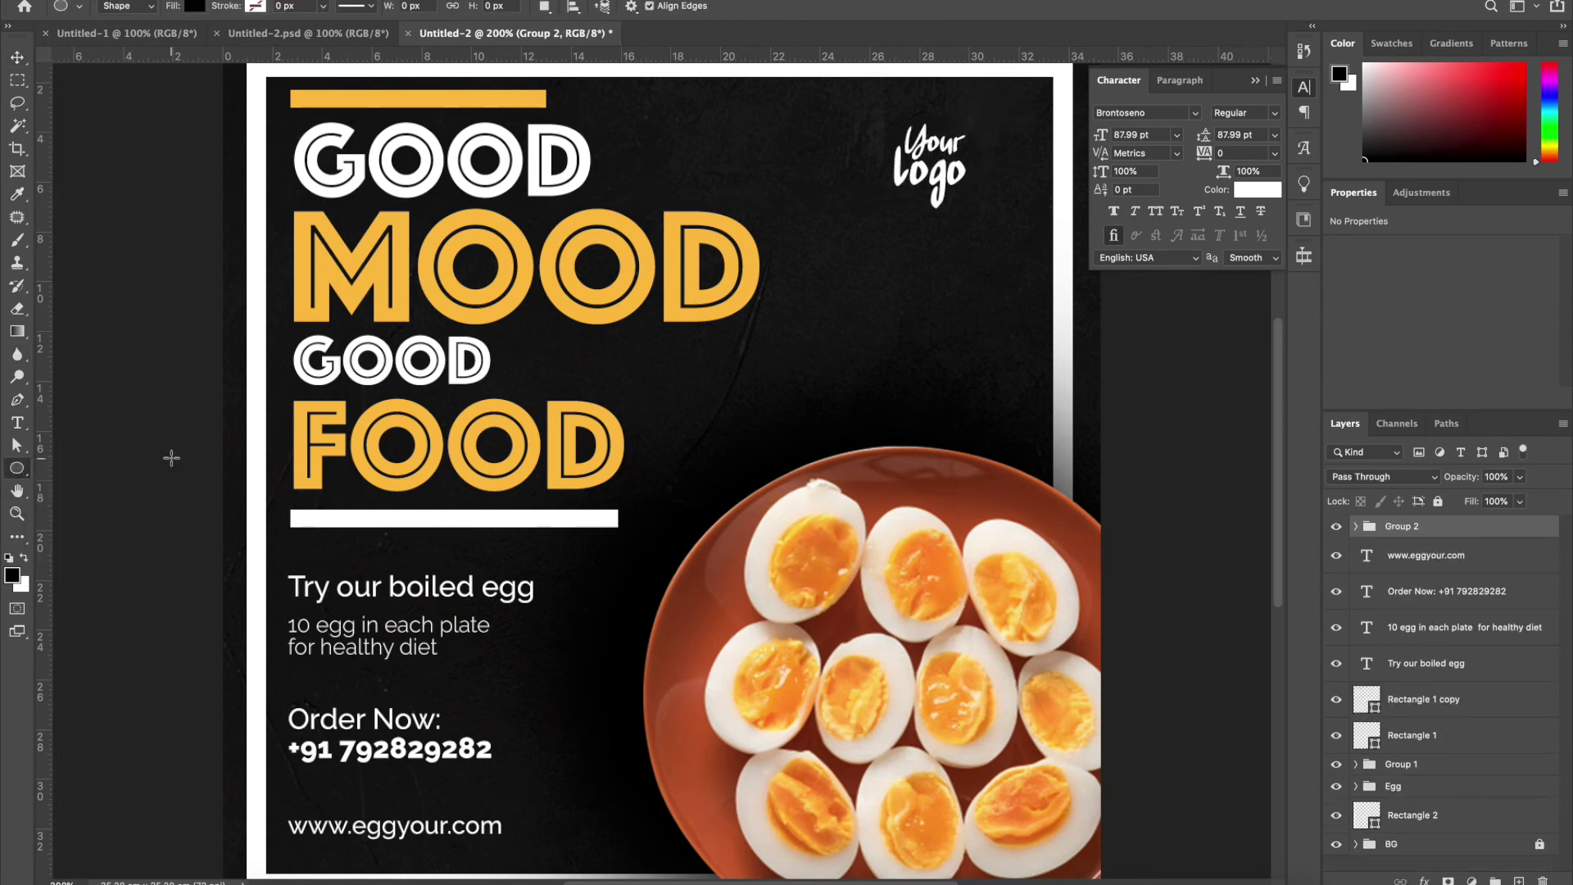
pyautogui.moveTo(888, 93); pyautogui.dragTo(1028, 242)
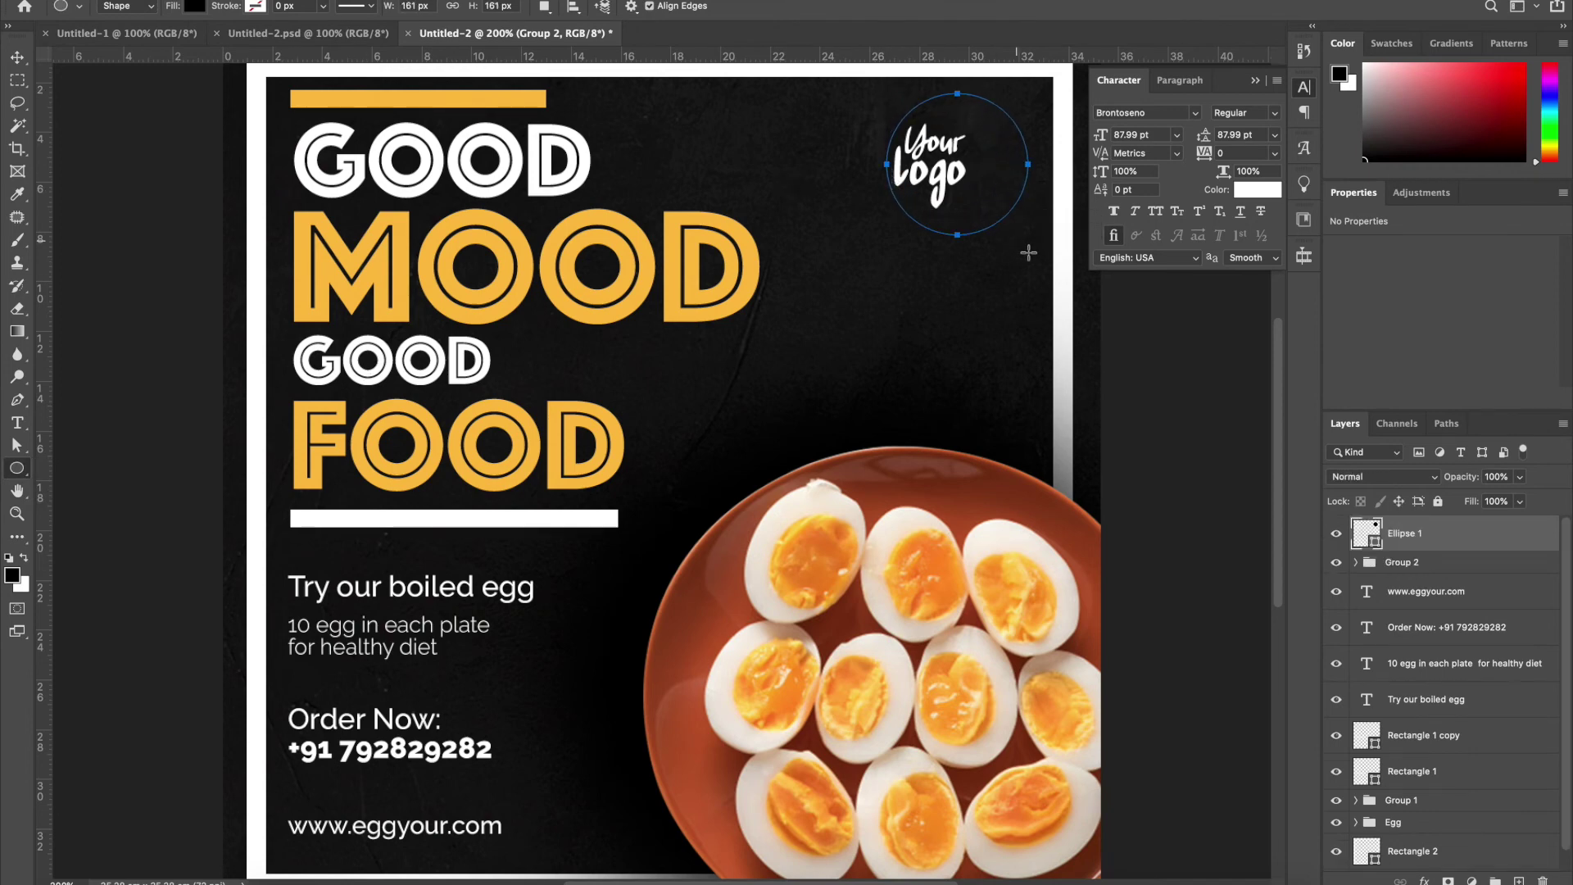
pyautogui.hotkey('ctrl', 't')
pyautogui.moveTo(1028, 164); pyautogui.dragTo(1013, 164)
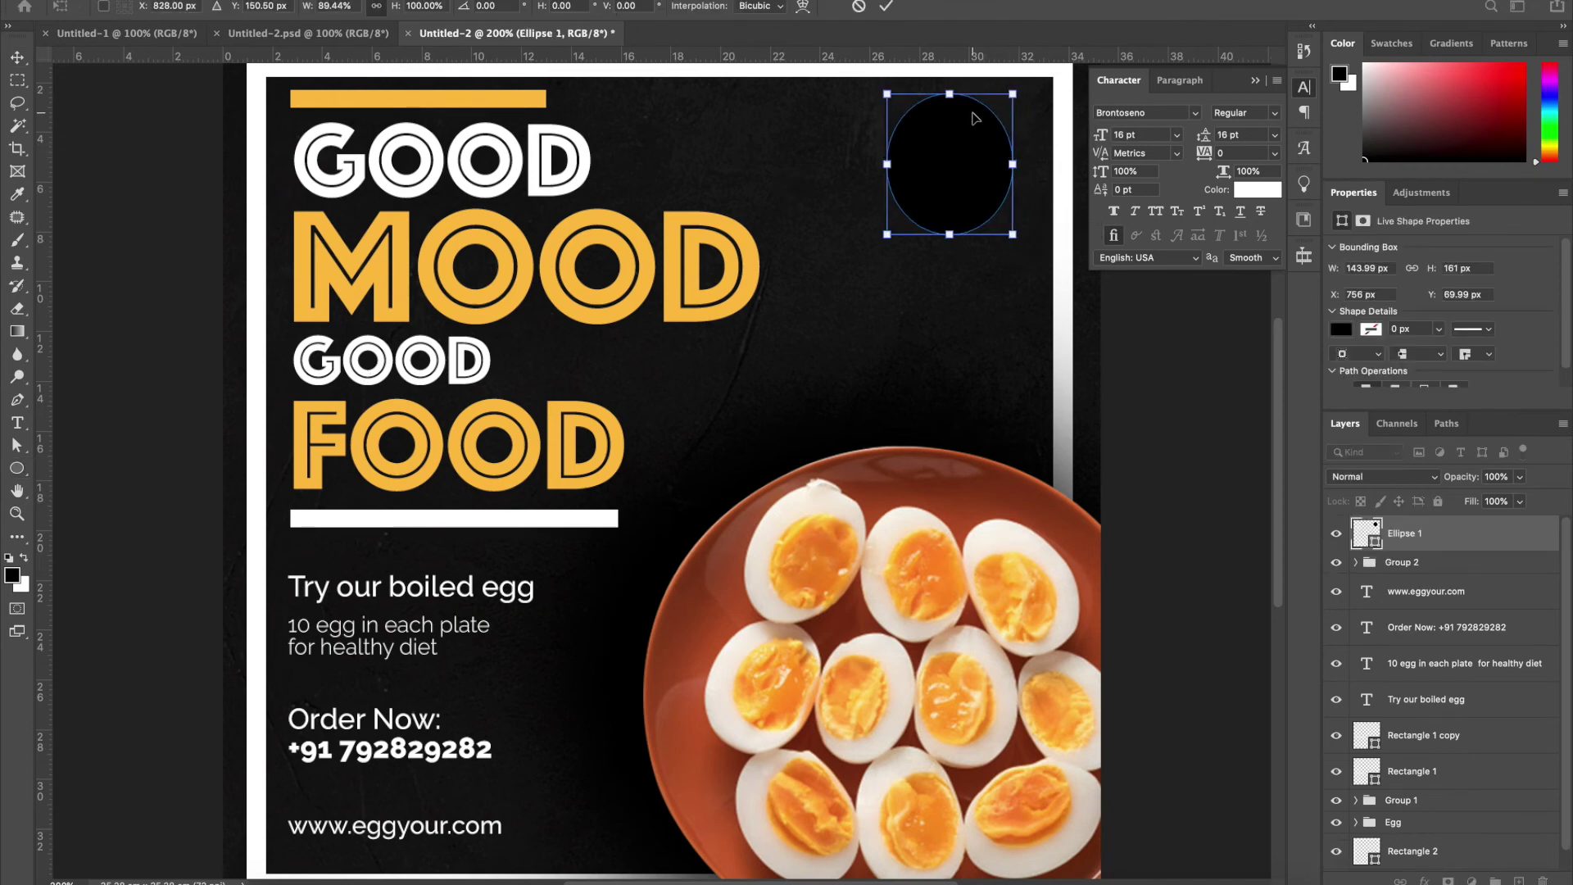
pyautogui.press('Return')
# Pull the ellipse's top point up into an egg shape and shift it slightly left
pyautogui.press('v')
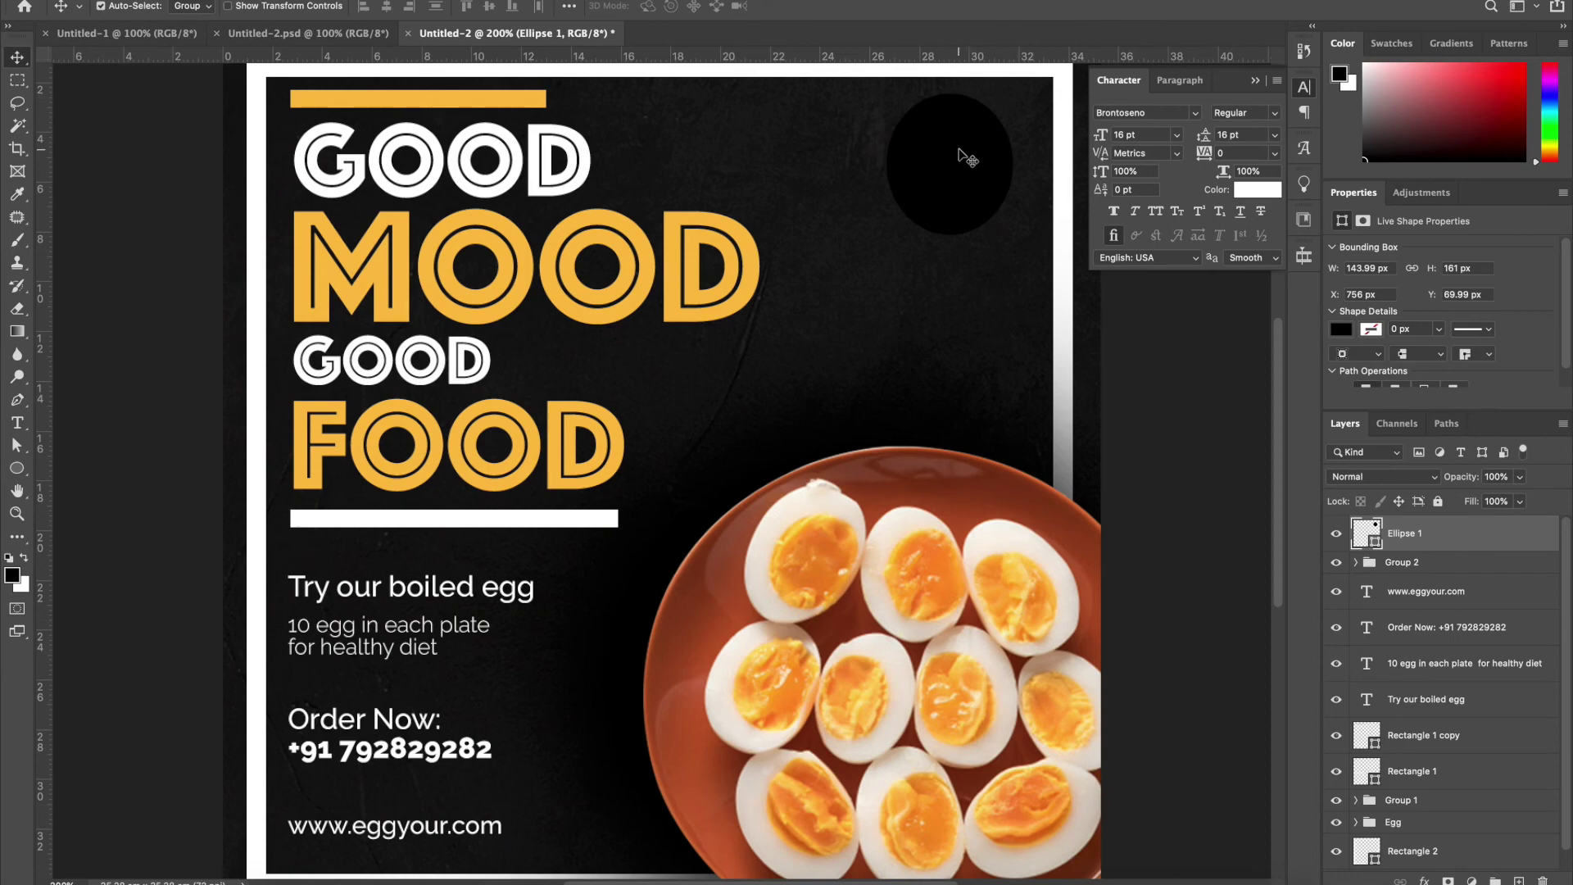
pyautogui.press('a')
pyautogui.moveTo(951, 93); pyautogui.dragTo(951, 79)
pyautogui.press('c')
pyautogui.click(968, 201)
pyautogui.press('Escape')
pyautogui.press('v')
pyautogui.moveTo(976, 212); pyautogui.dragTo(961, 214)
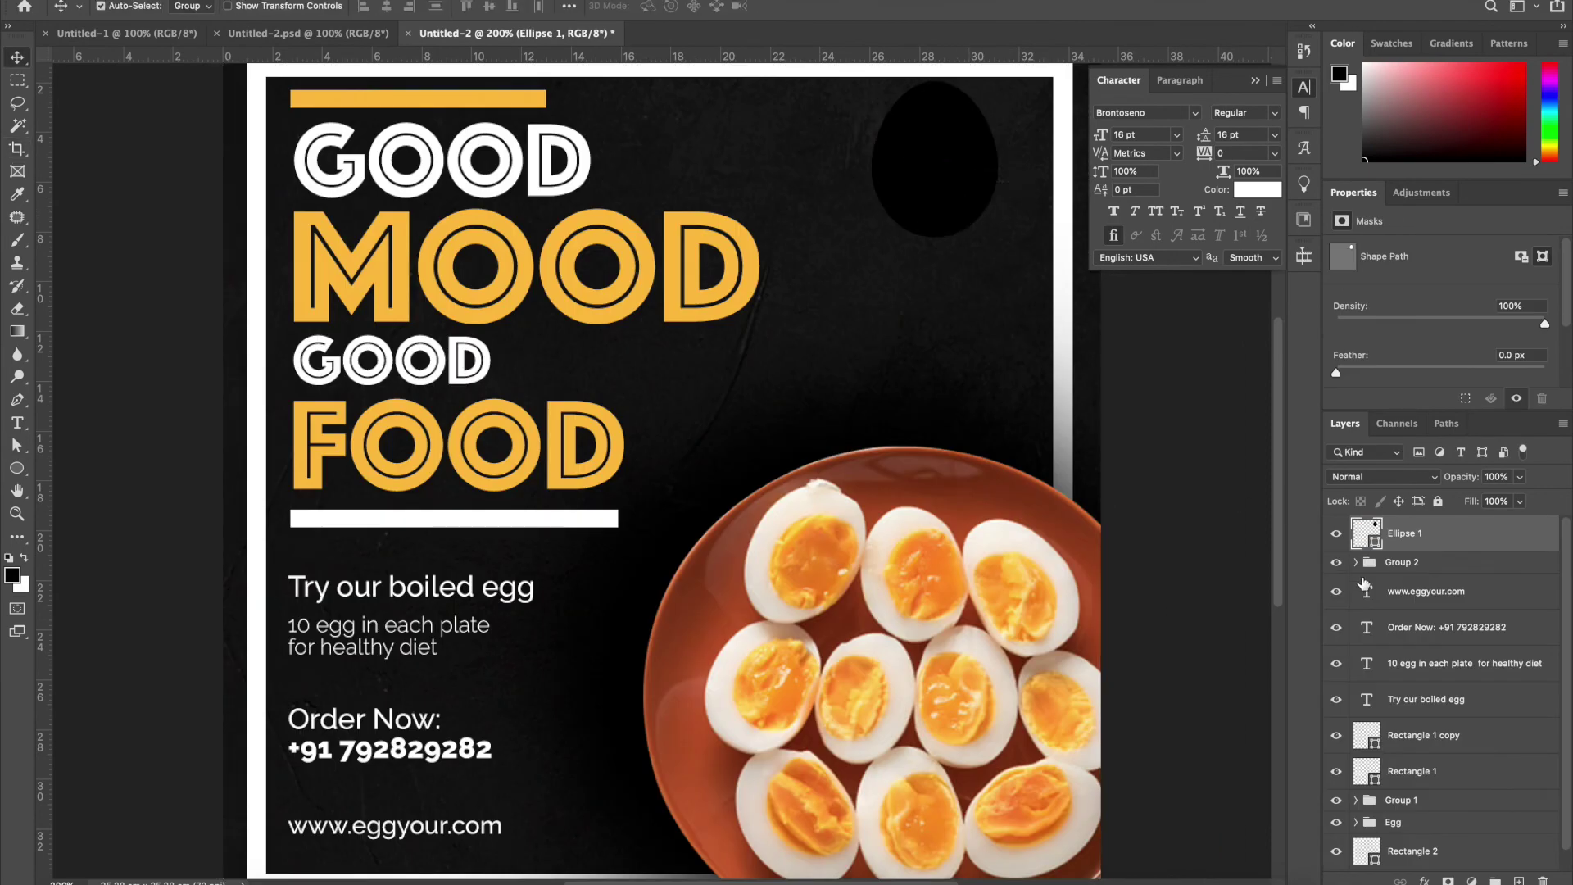
# Fill the egg shape pale cream, send it behind the logo text, and move both down
pyautogui.doubleClick(1366, 533)
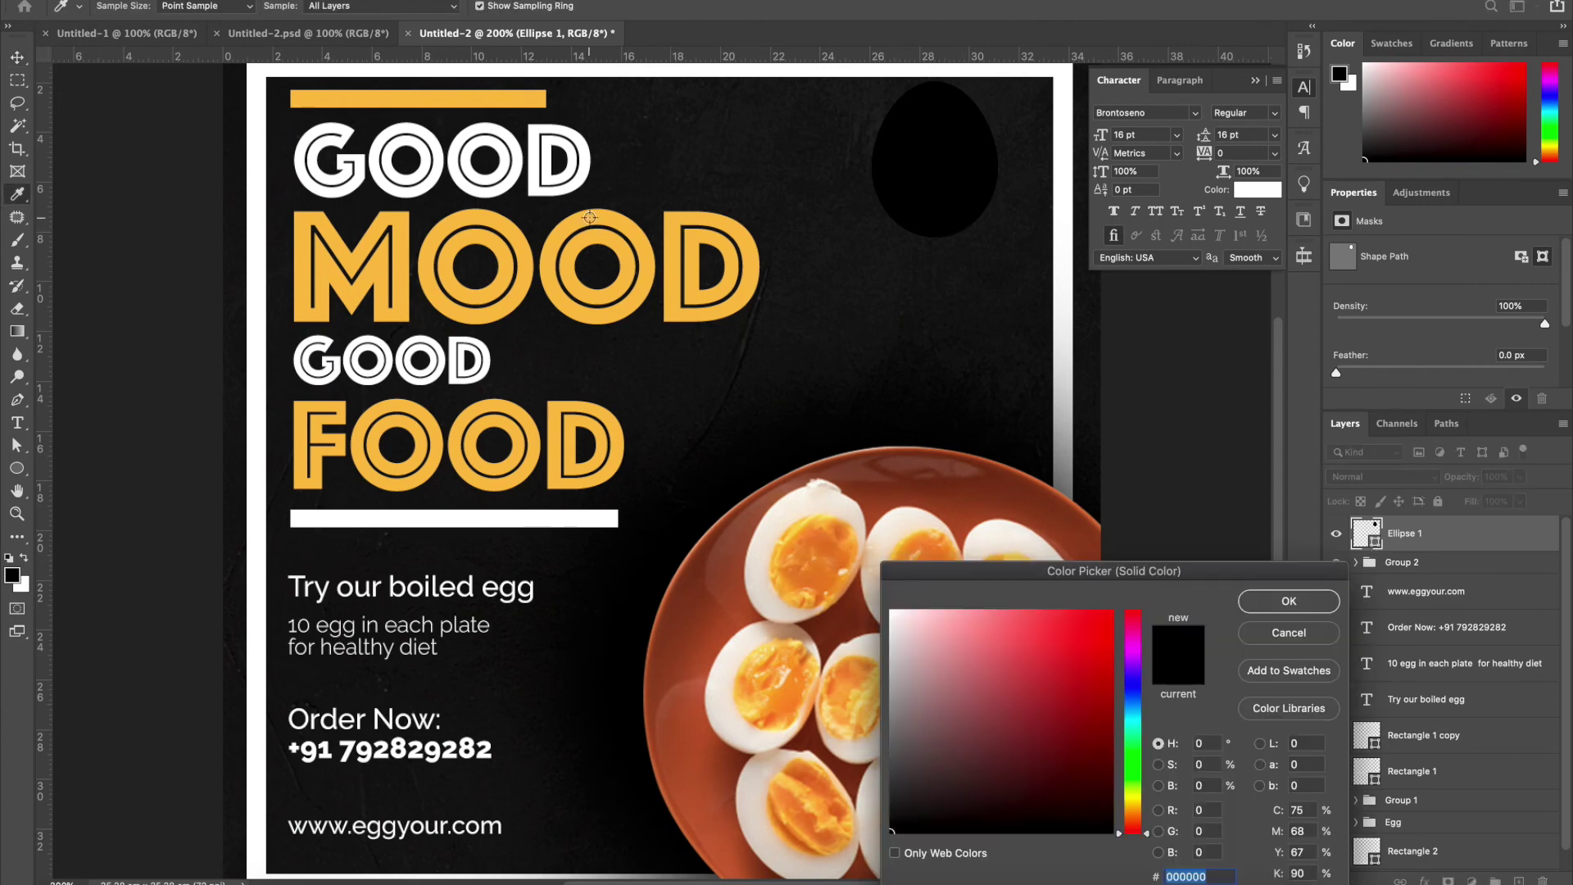
pyautogui.click(590, 220)
pyautogui.click(967, 624)
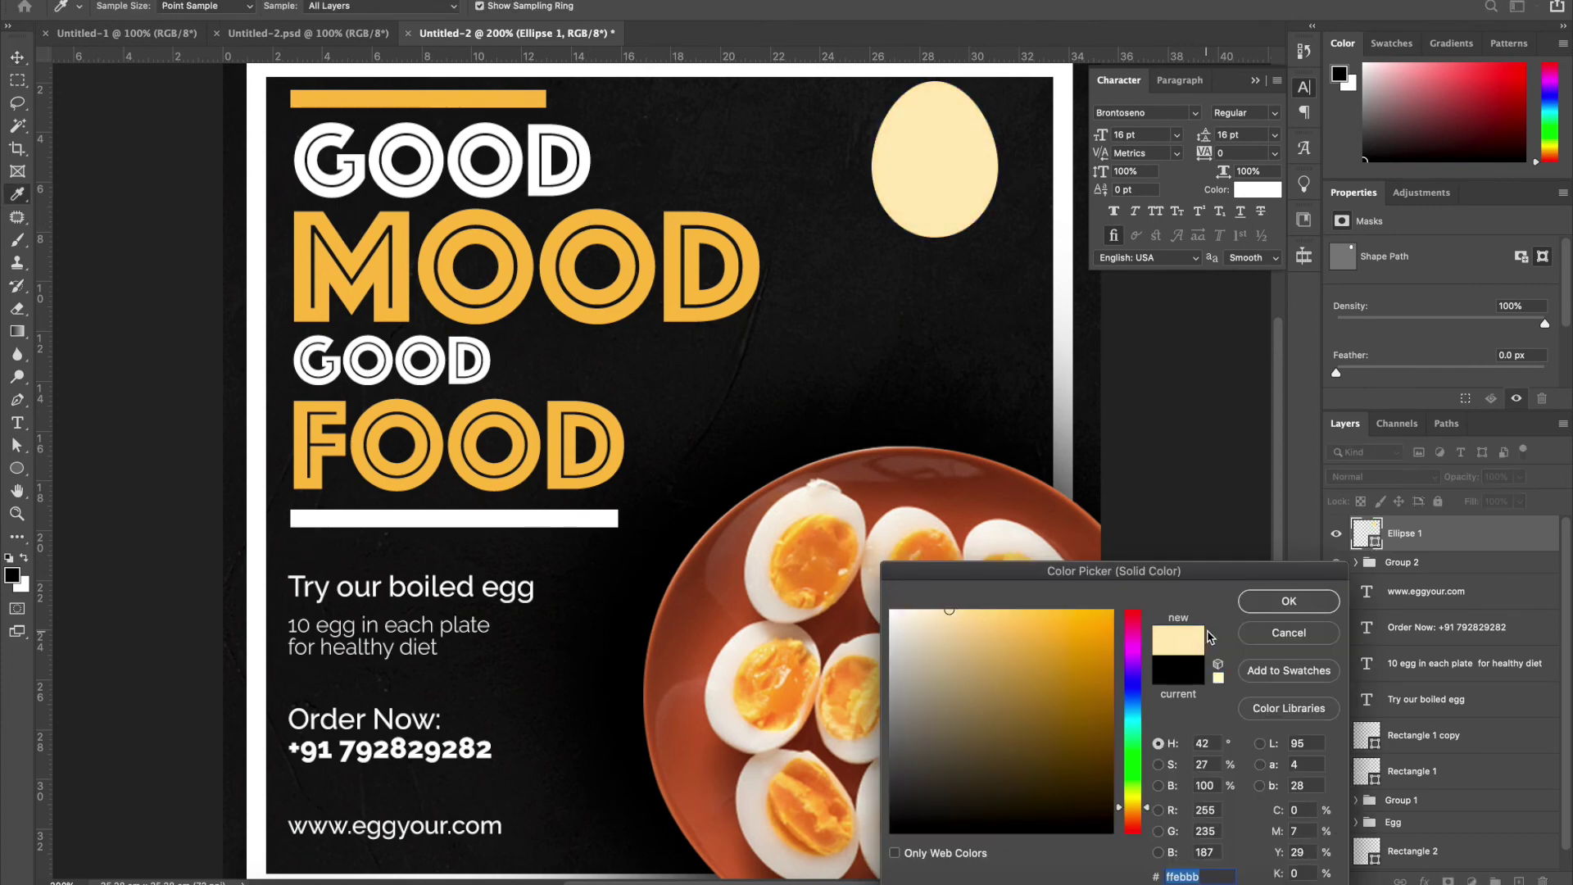
pyautogui.click(1250, 604)
pyautogui.hotkey('ctrl', '[')
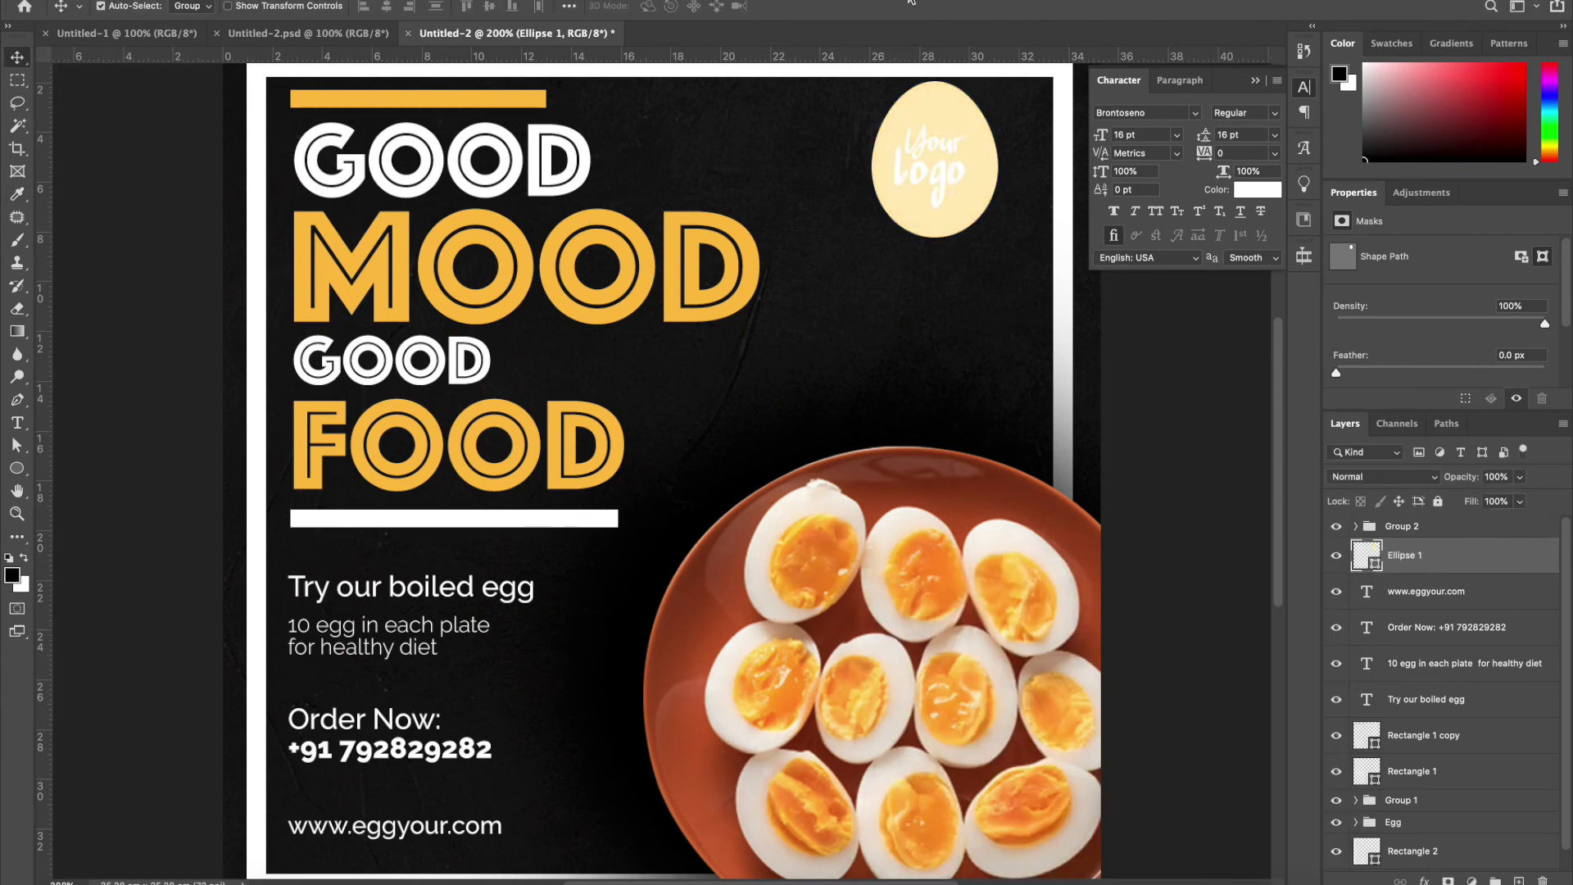
pyautogui.keyDown('shift'); pyautogui.click(939, 174); pyautogui.keyUp('shift')
pyautogui.moveTo(940, 164); pyautogui.dragTo(940, 190)
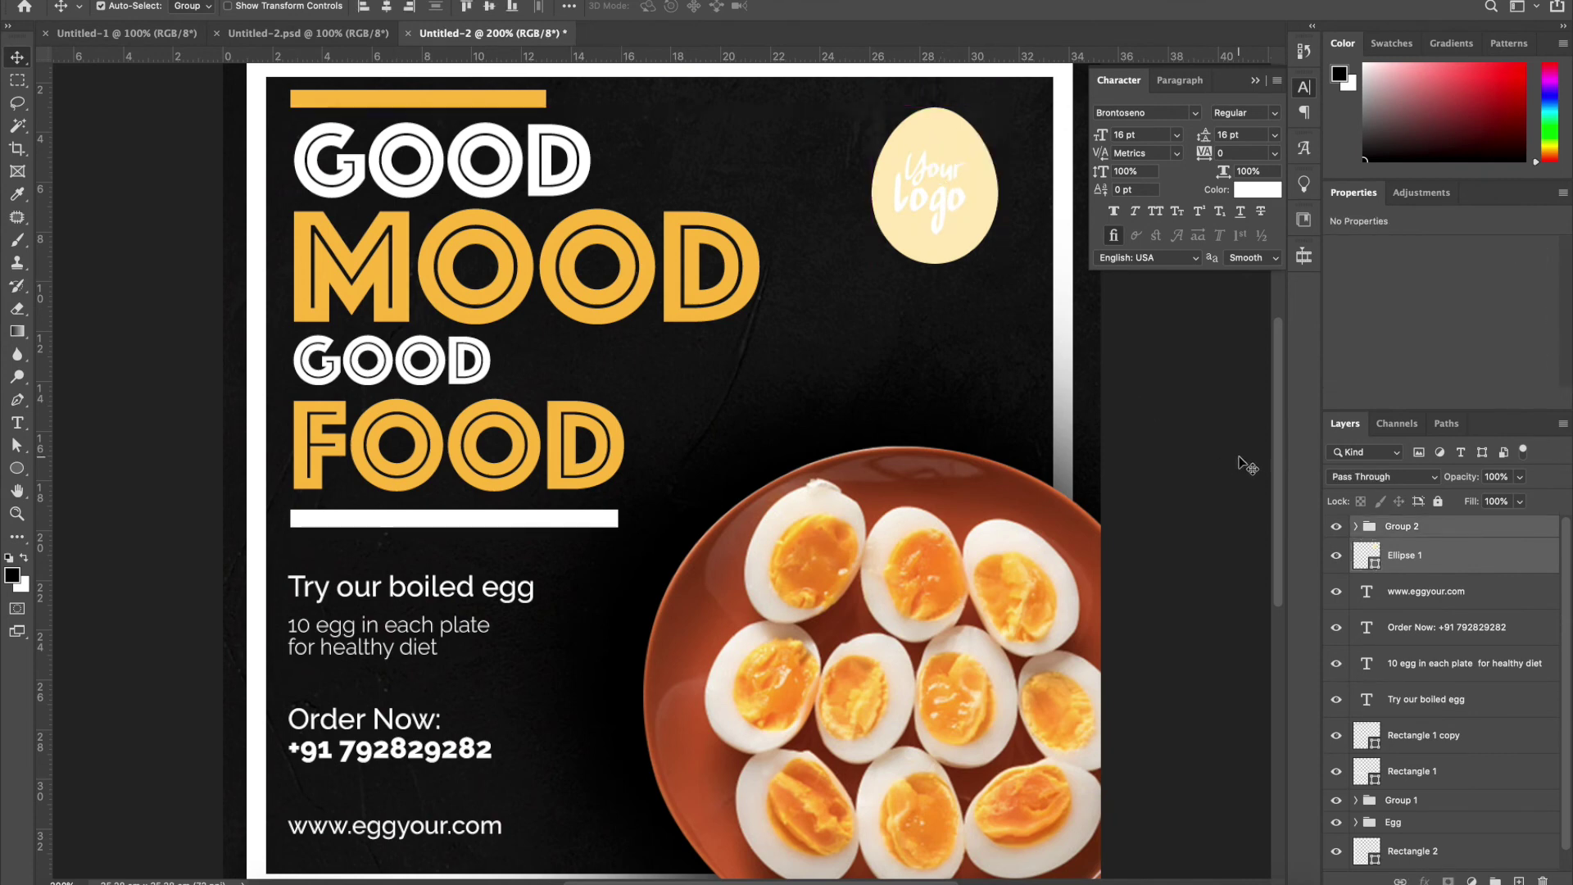
# Recolour the egg shape with the yolk orange d68b39 sampled from the photo
pyautogui.click(1377, 557)
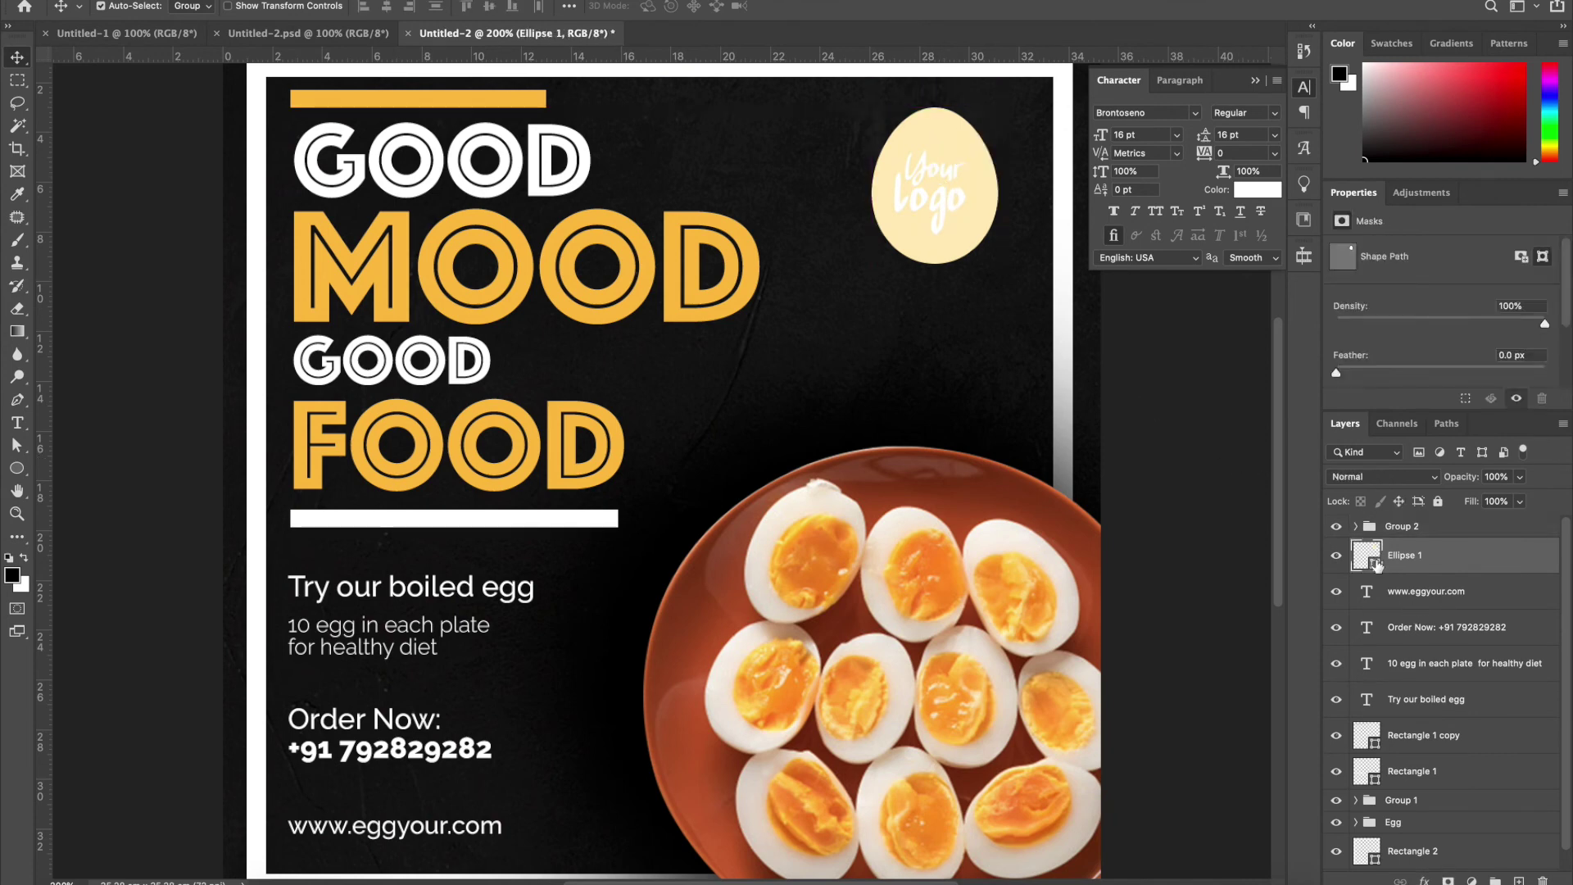
pyautogui.doubleClick(1376, 564)
pyautogui.click(838, 525)
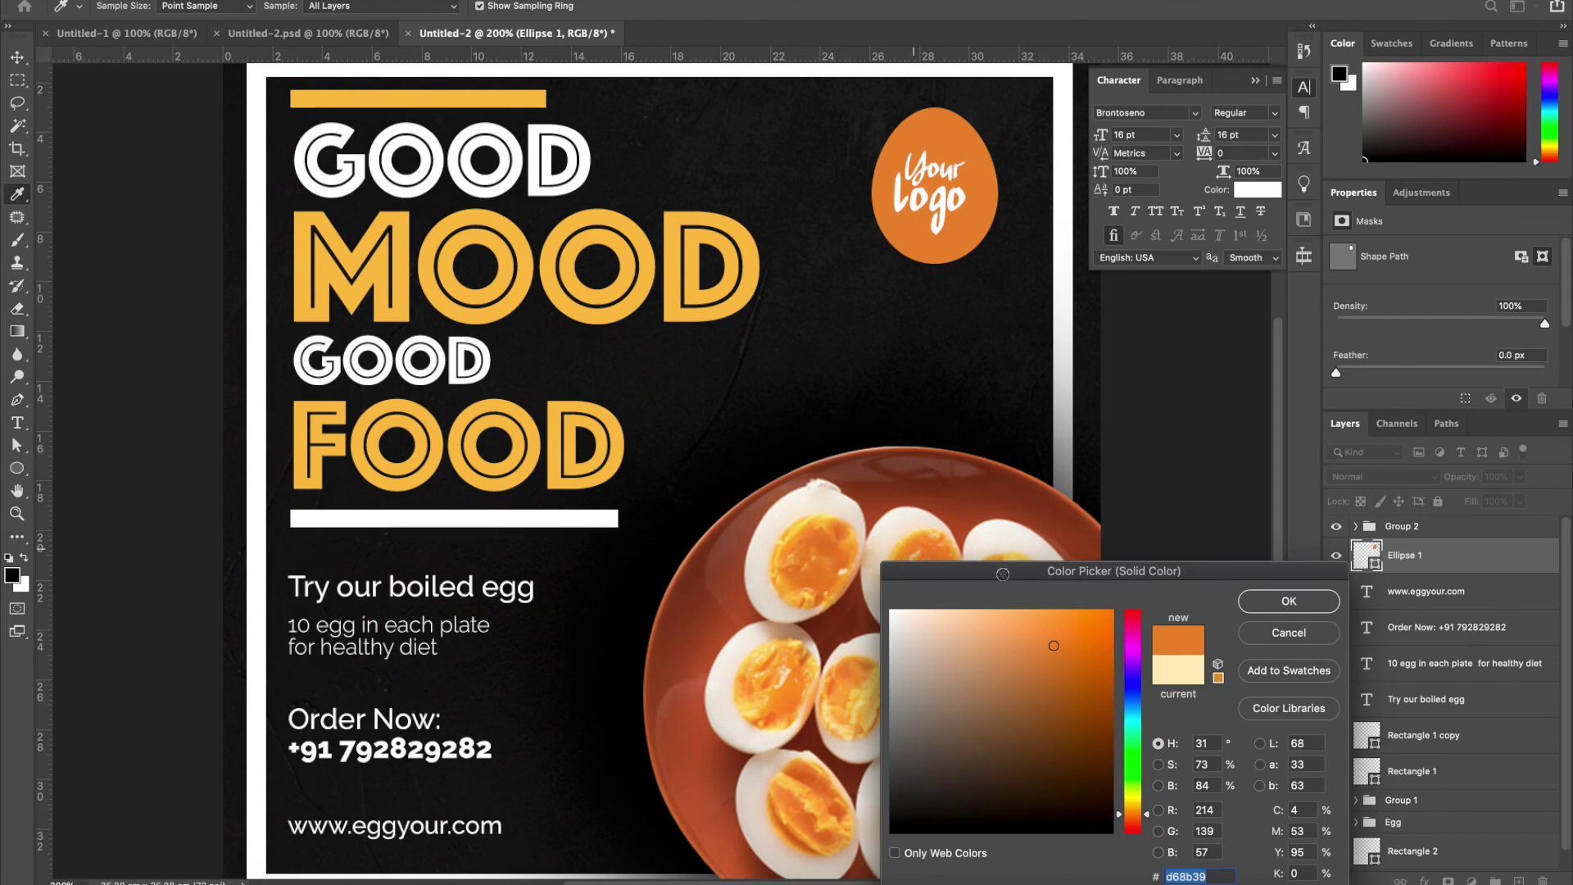
pyautogui.click(1276, 602)
# Centre and enlarge the Your logo text on the orange egg, then group them as Group 3
pyautogui.moveTo(939, 197)
pyautogui.mouseDown()
pyautogui.moveTo(967, 192)
pyautogui.moveTo(972, 130)
pyautogui.moveTo(933, 183)
pyautogui.mouseUp()
pyautogui.hotkey('ctrl', 'z')
pyautogui.hotkey('ctrl', 't')
pyautogui.press('Return')
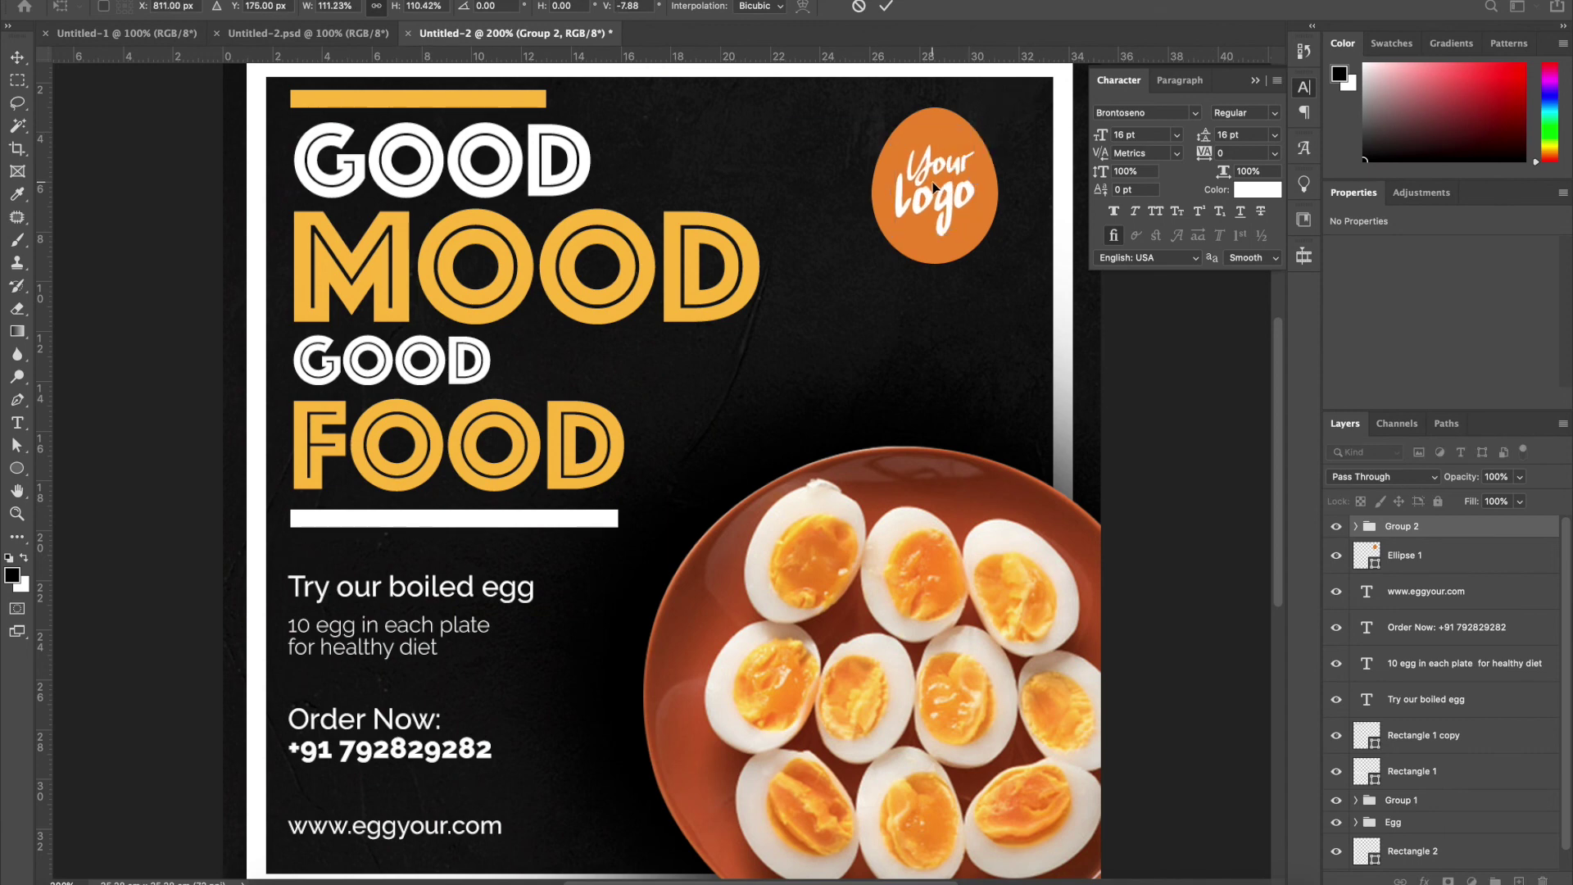
pyautogui.keyDown('shift'); pyautogui.click(937, 133); pyautogui.keyUp('shift')
pyautogui.hotkey('ctrl', 'g')
# Nudge the egg plate left and group the headline text with its two bars
pyautogui.hotkey('ctrl', '0')
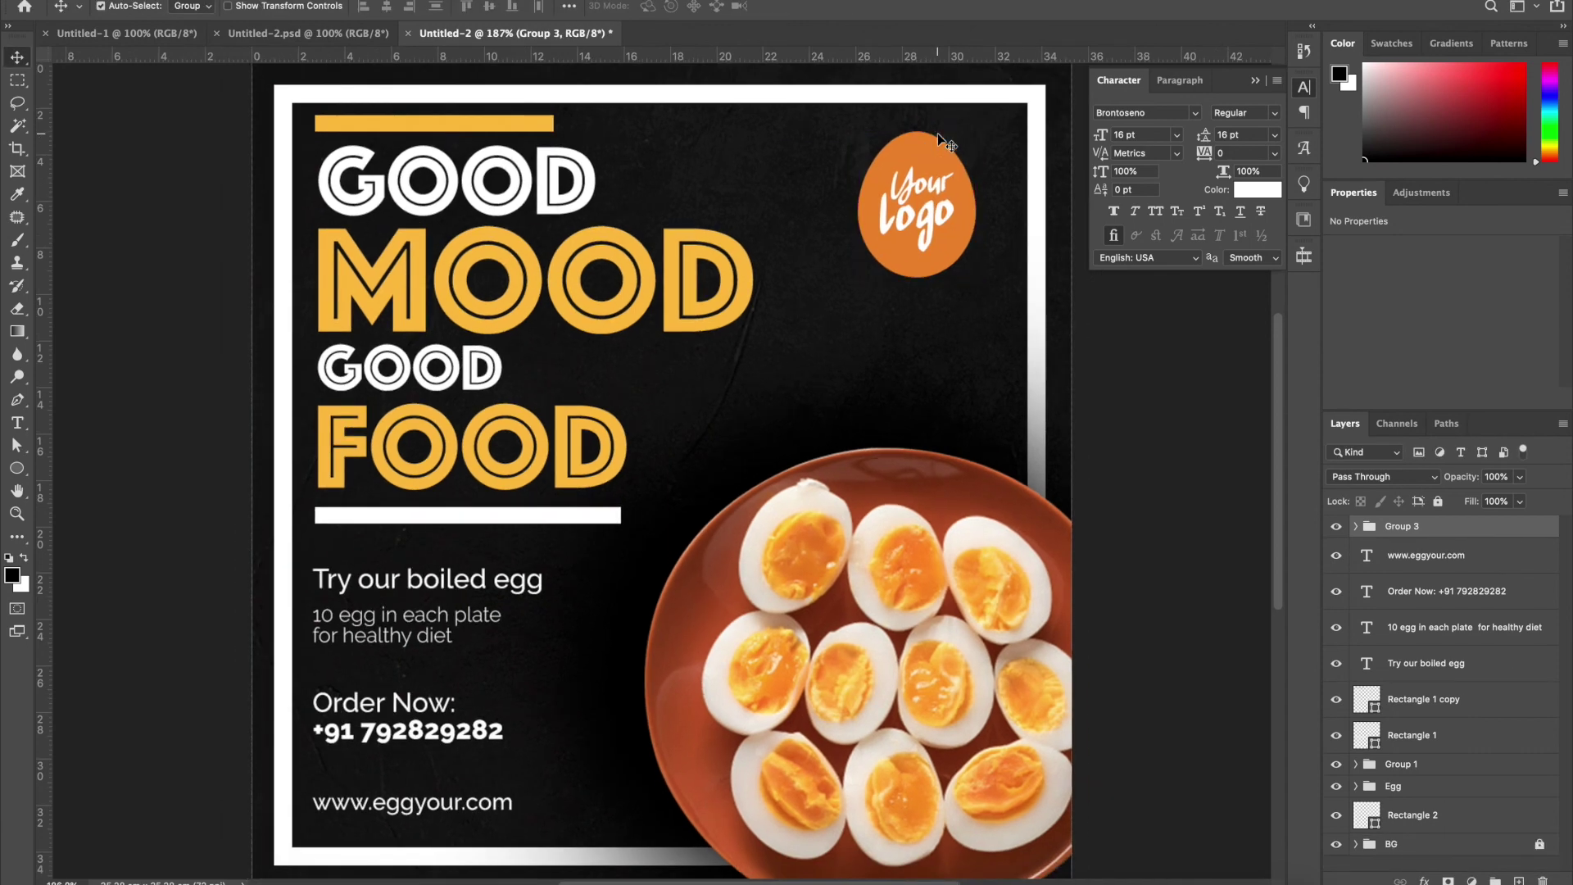
pyautogui.moveTo(886, 527)
pyautogui.mouseDown()
pyautogui.moveTo(858, 528)
pyautogui.moveTo(888, 525)
pyautogui.mouseUp()
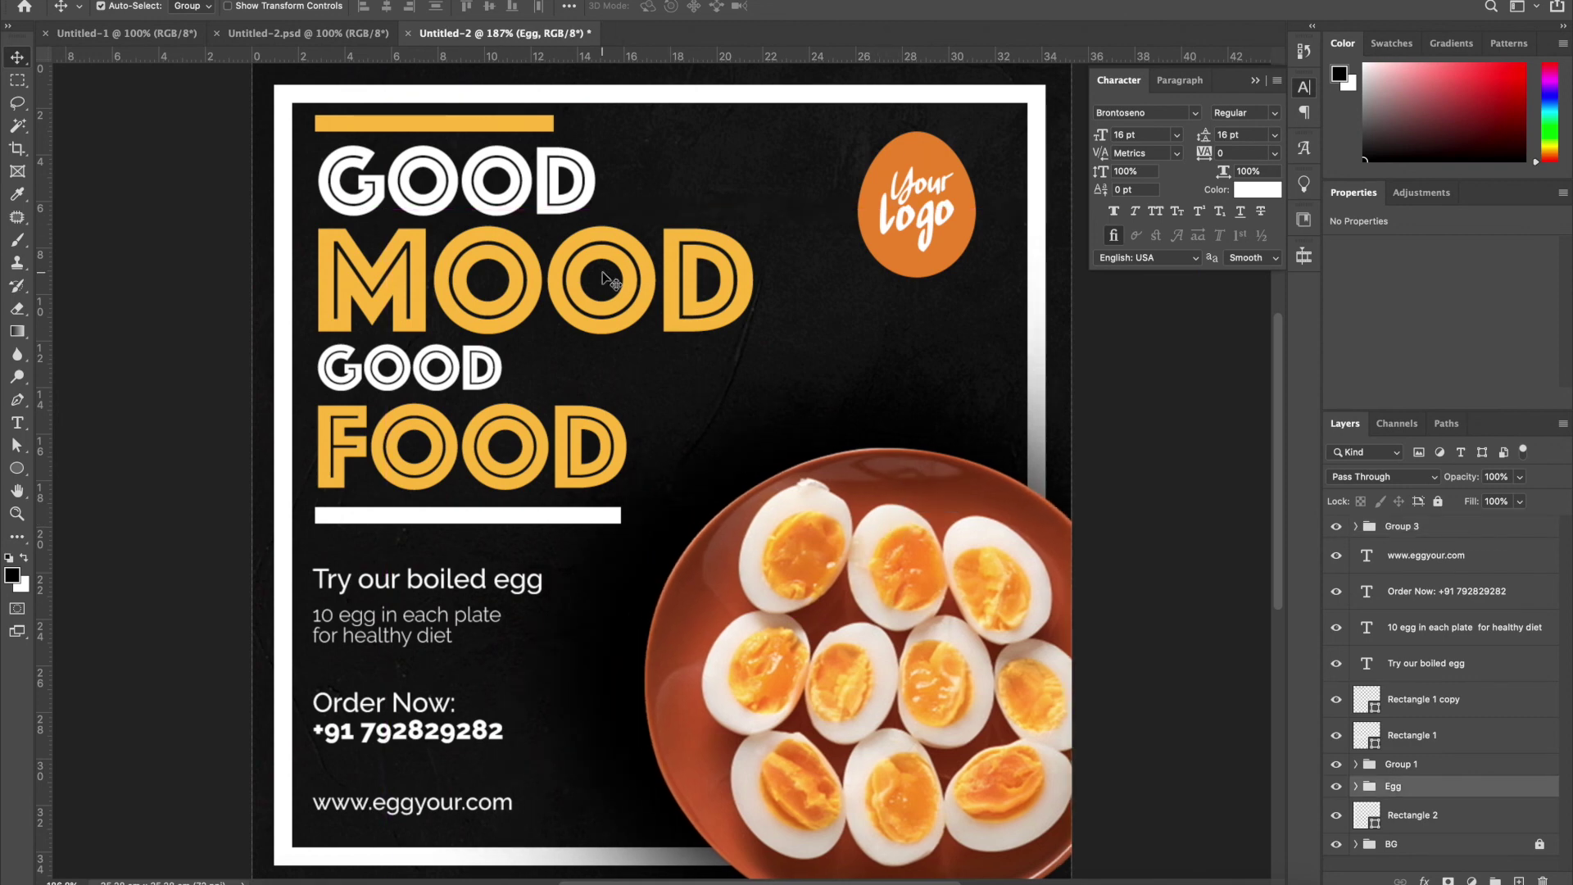
pyautogui.click(517, 124)
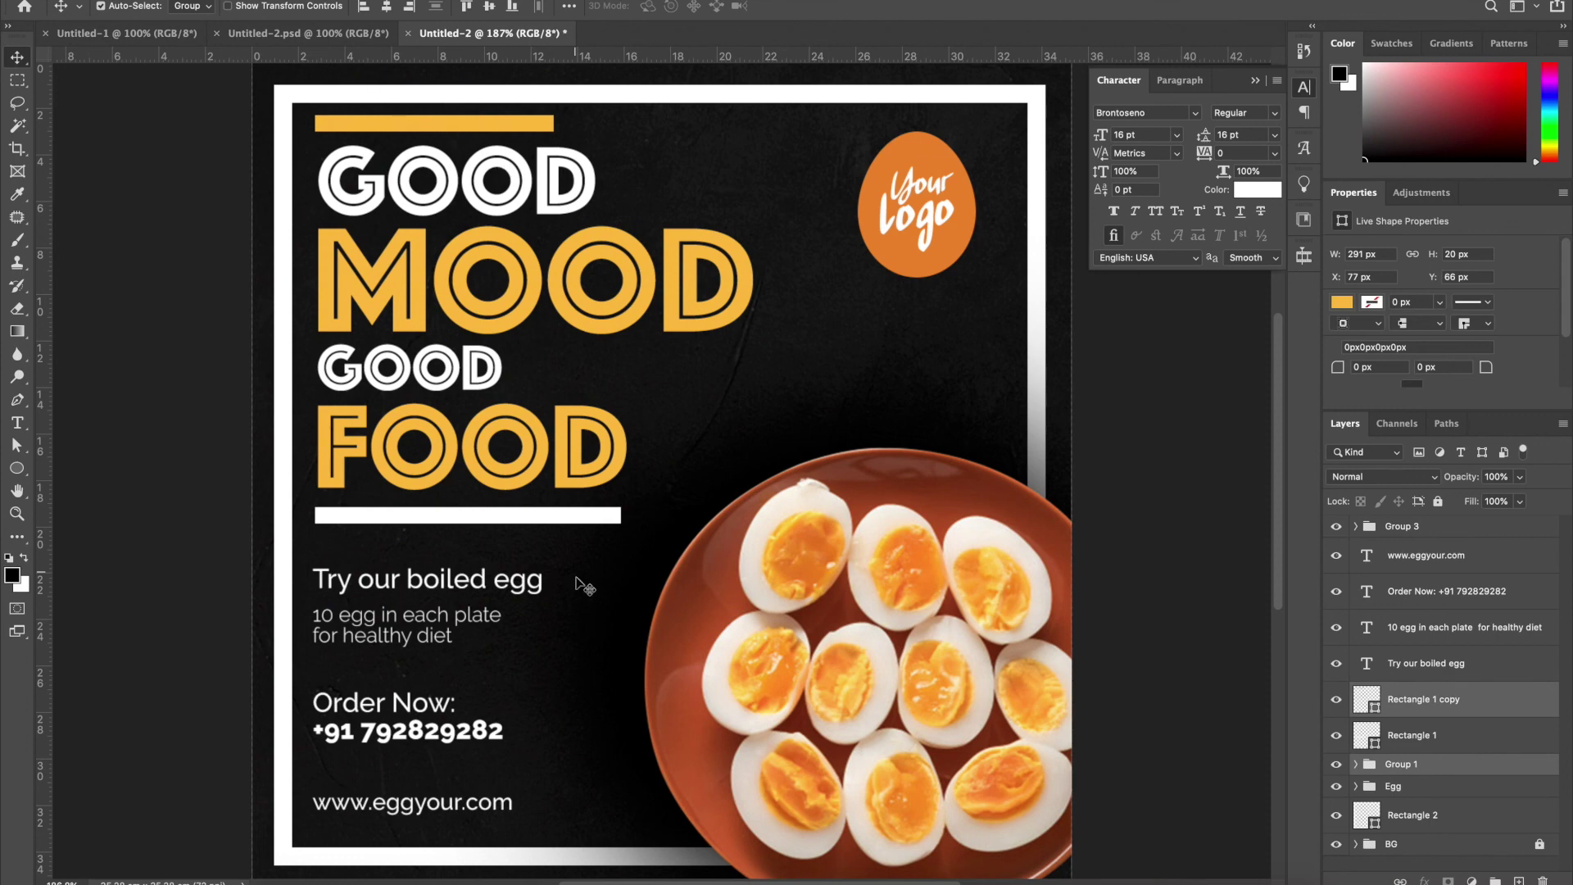
pyautogui.keyDown('shift'); pyautogui.click(541, 514); pyautogui.keyUp('shift')
pyautogui.hotkey('ctrl', 'g')
# Shrink the headline group slightly and move it upward
pyautogui.hotkey('ctrl', 't')
pyautogui.moveTo(753, 118); pyautogui.dragTo(710, 155)
pyautogui.press('Return')
pyautogui.moveTo(585, 278); pyautogui.dragTo(584, 264)
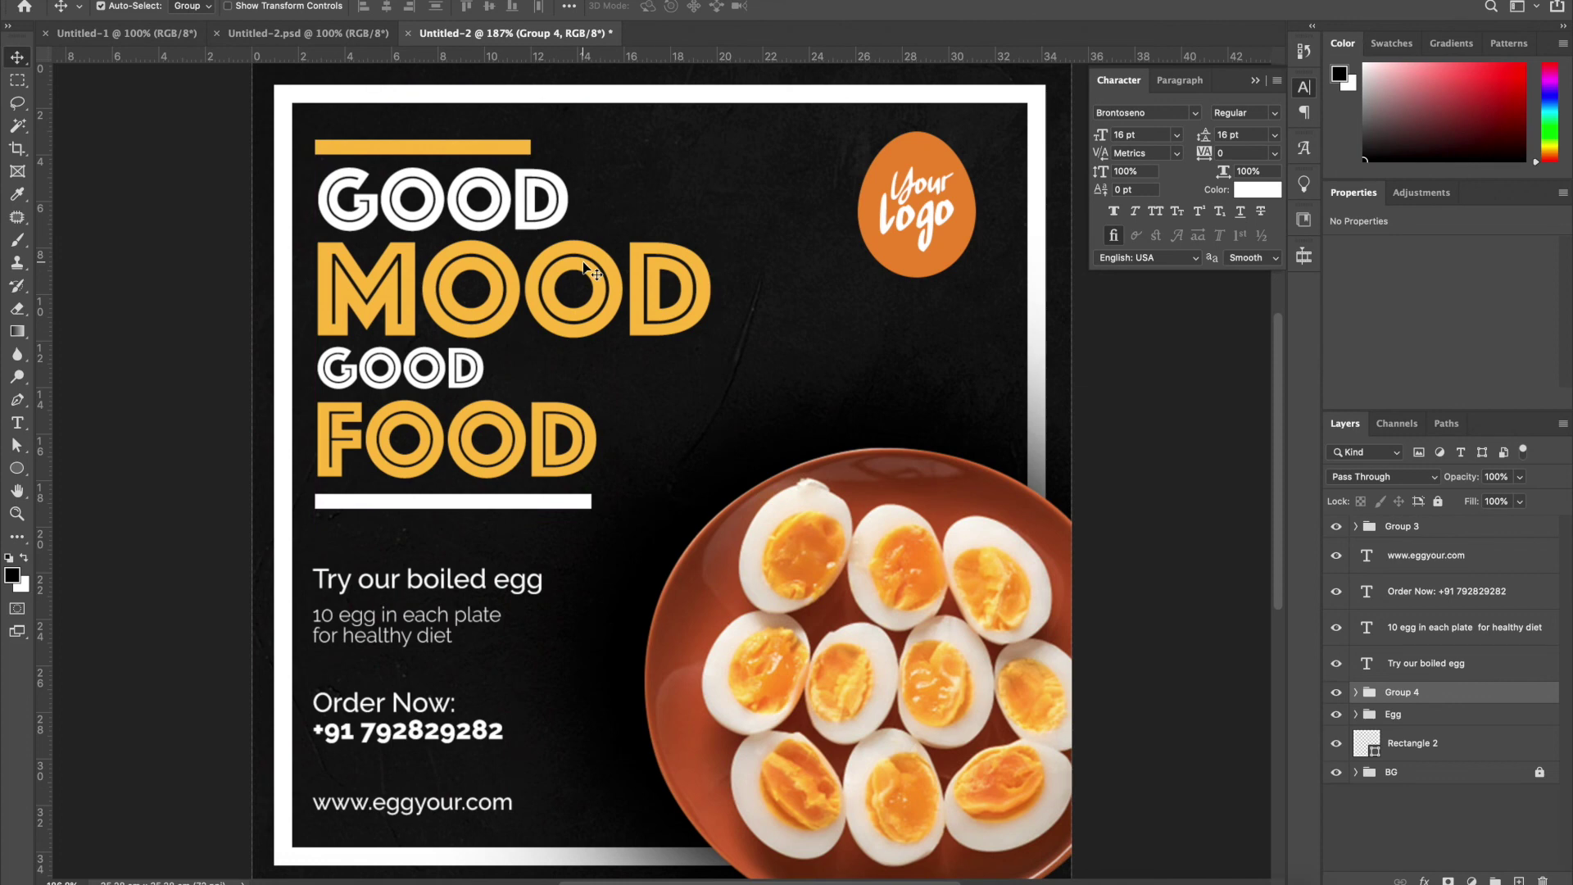
pyautogui.scroll(-1, 587, 270)
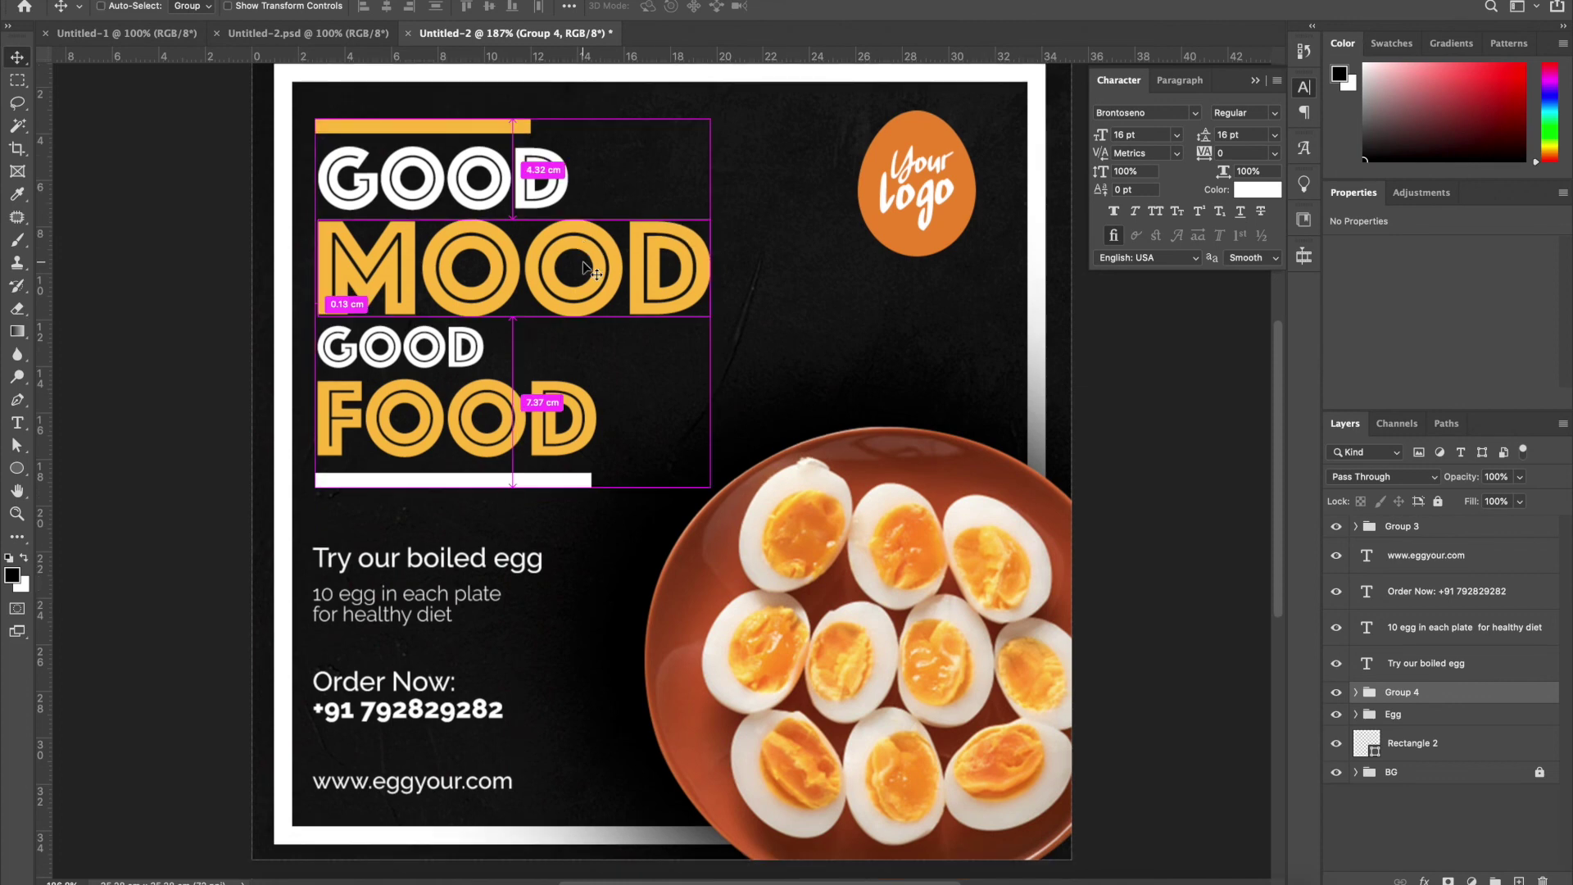
pyautogui.press('super+s')
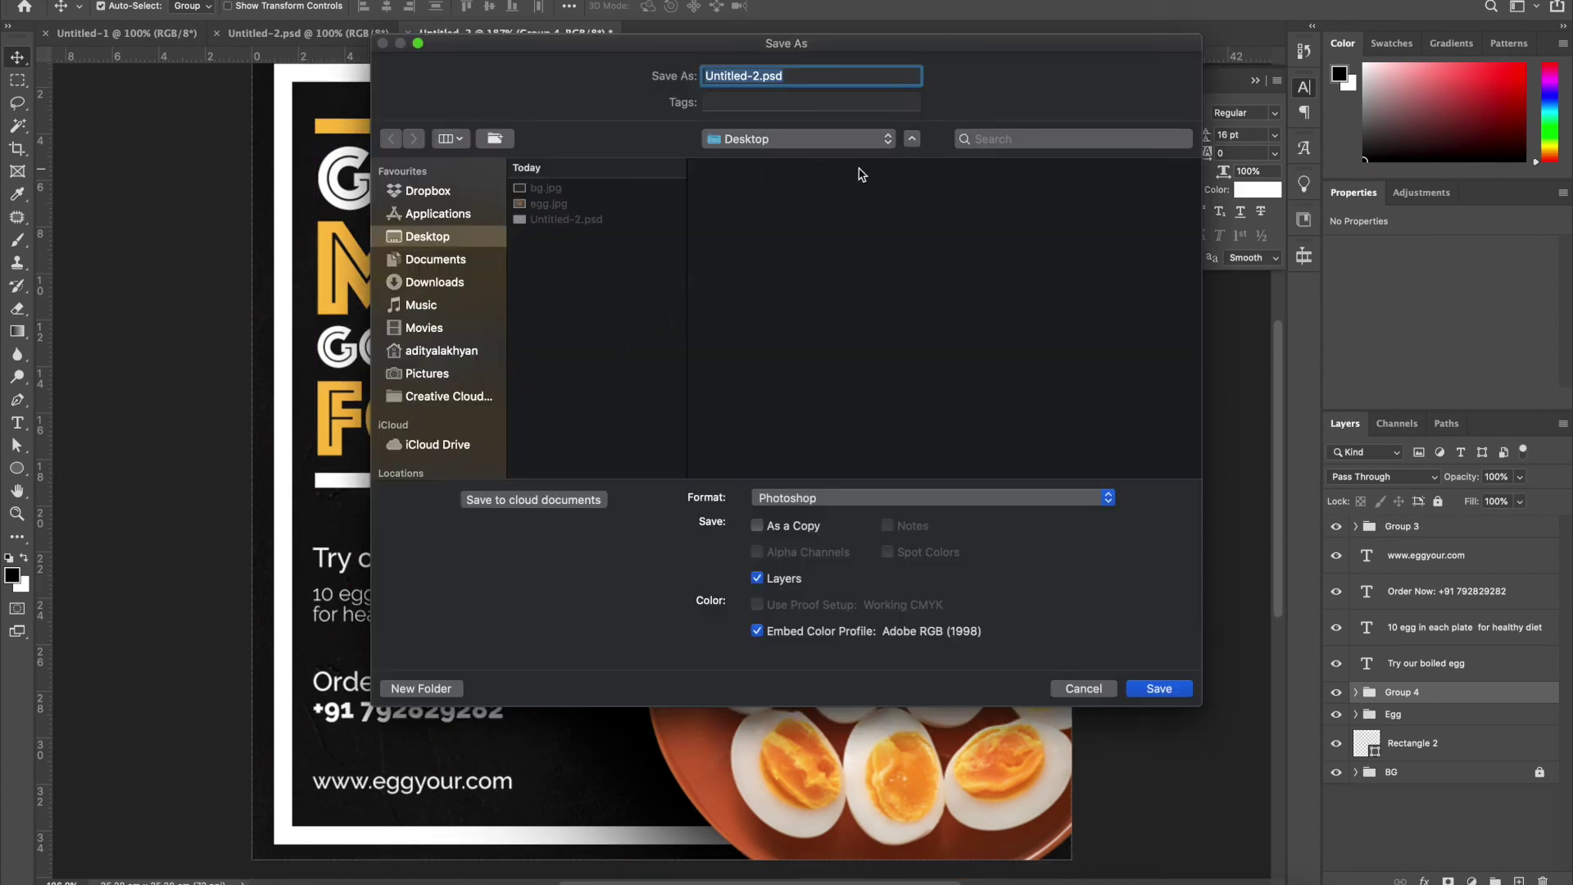
# Save the poster as EGG POST.PSD
pyautogui.write('EGG')
pyautogui.write('POST.PSD')
pyautogui.press('Return')
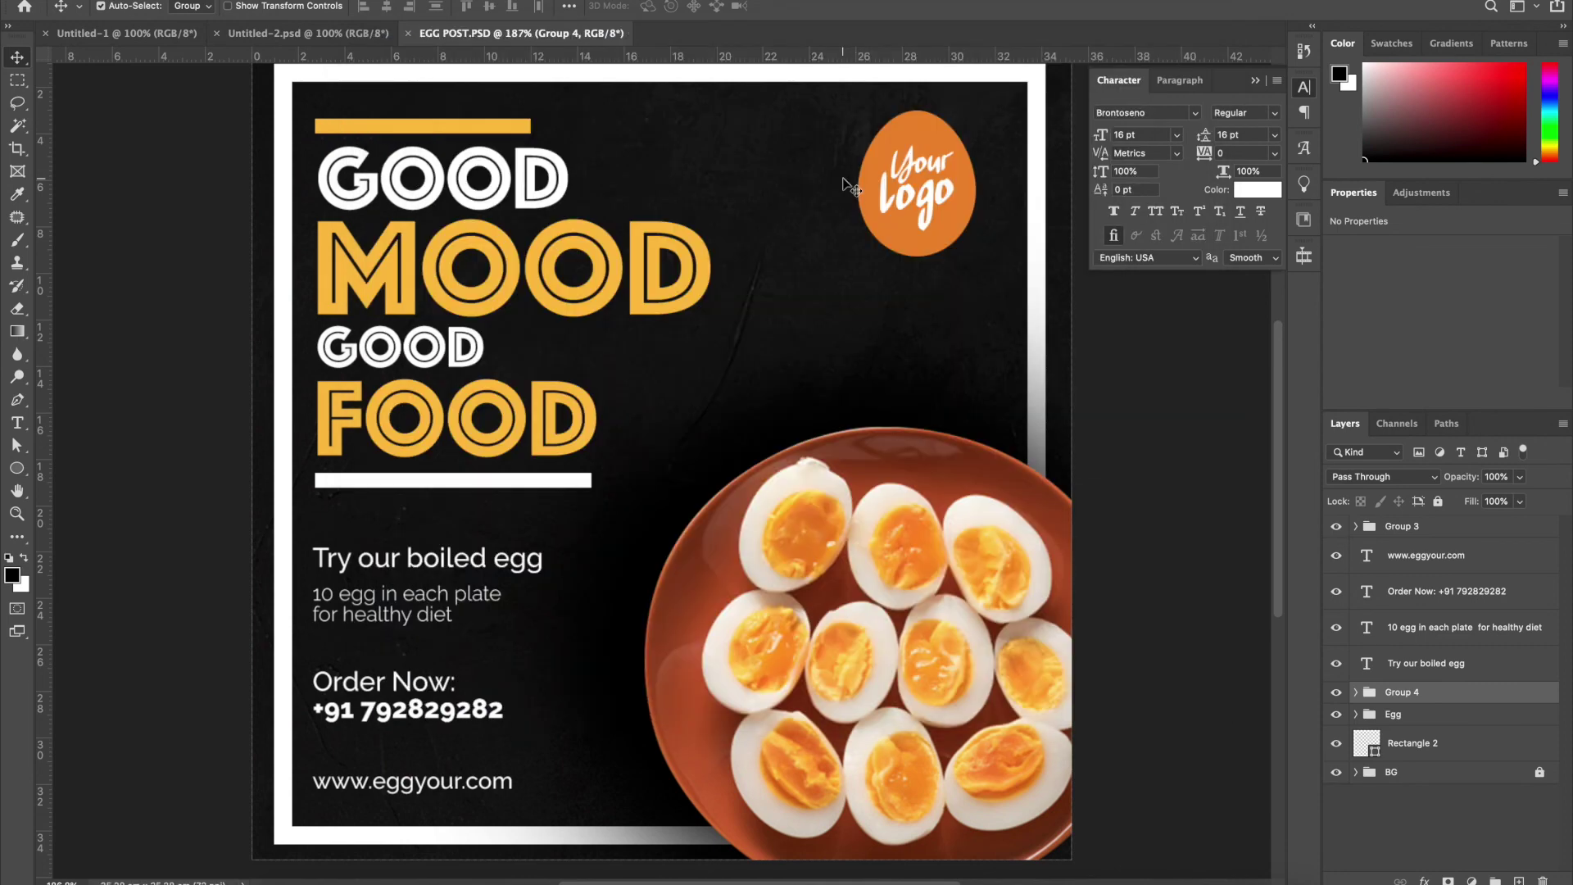
# Export a 1000 × 1000 px JPEG copy via Save for Web (Legacy)
pyautogui.click(137, 0)
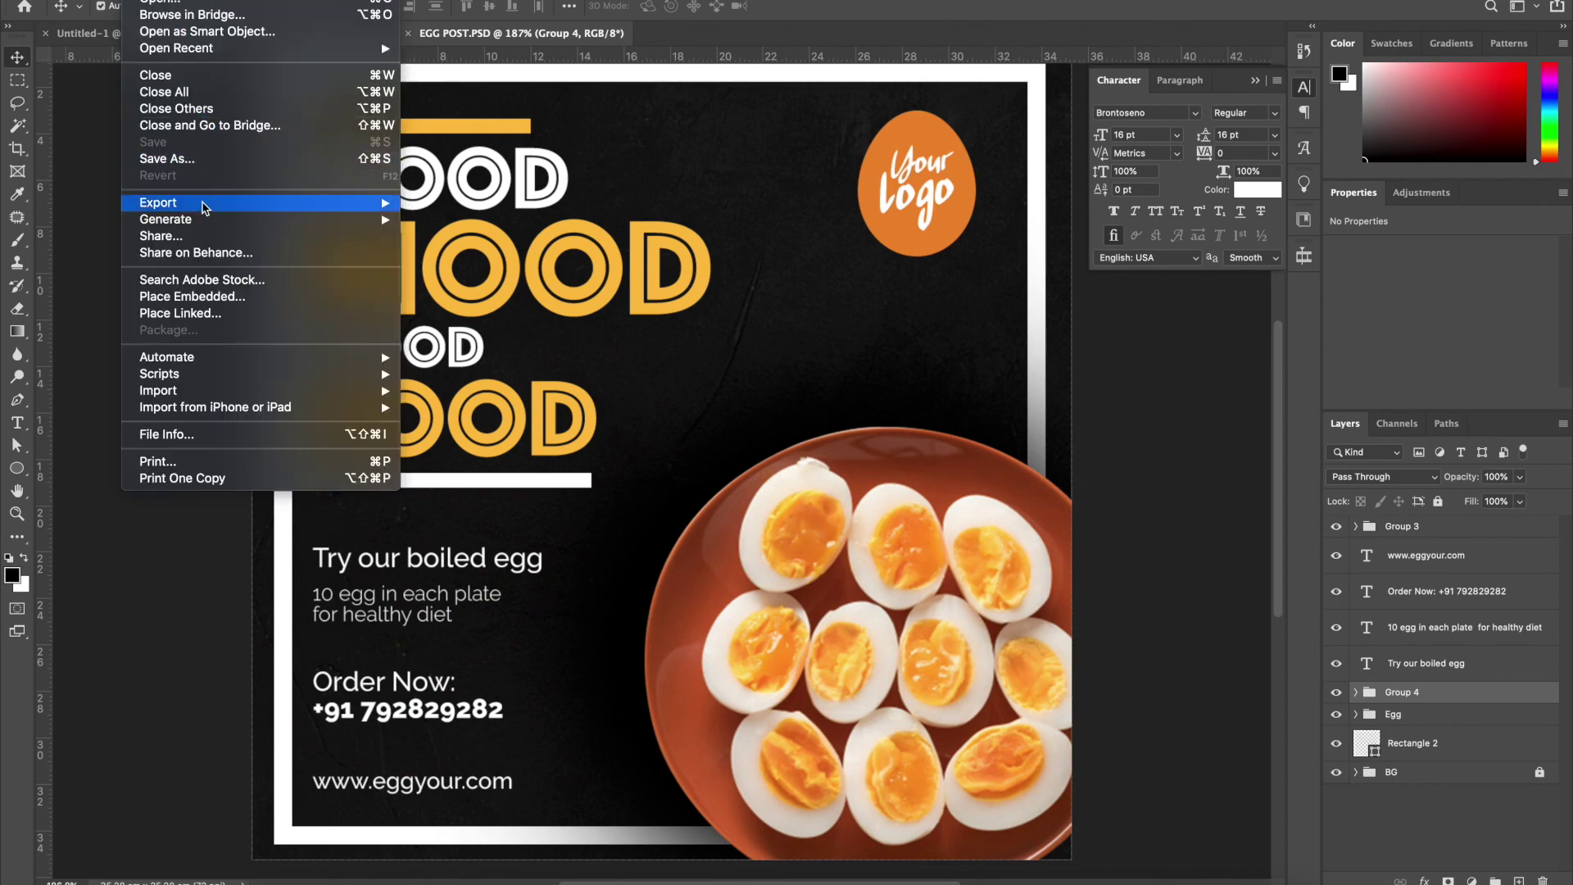
pyautogui.moveTo(203, 204)
pyautogui.click(562, 275)
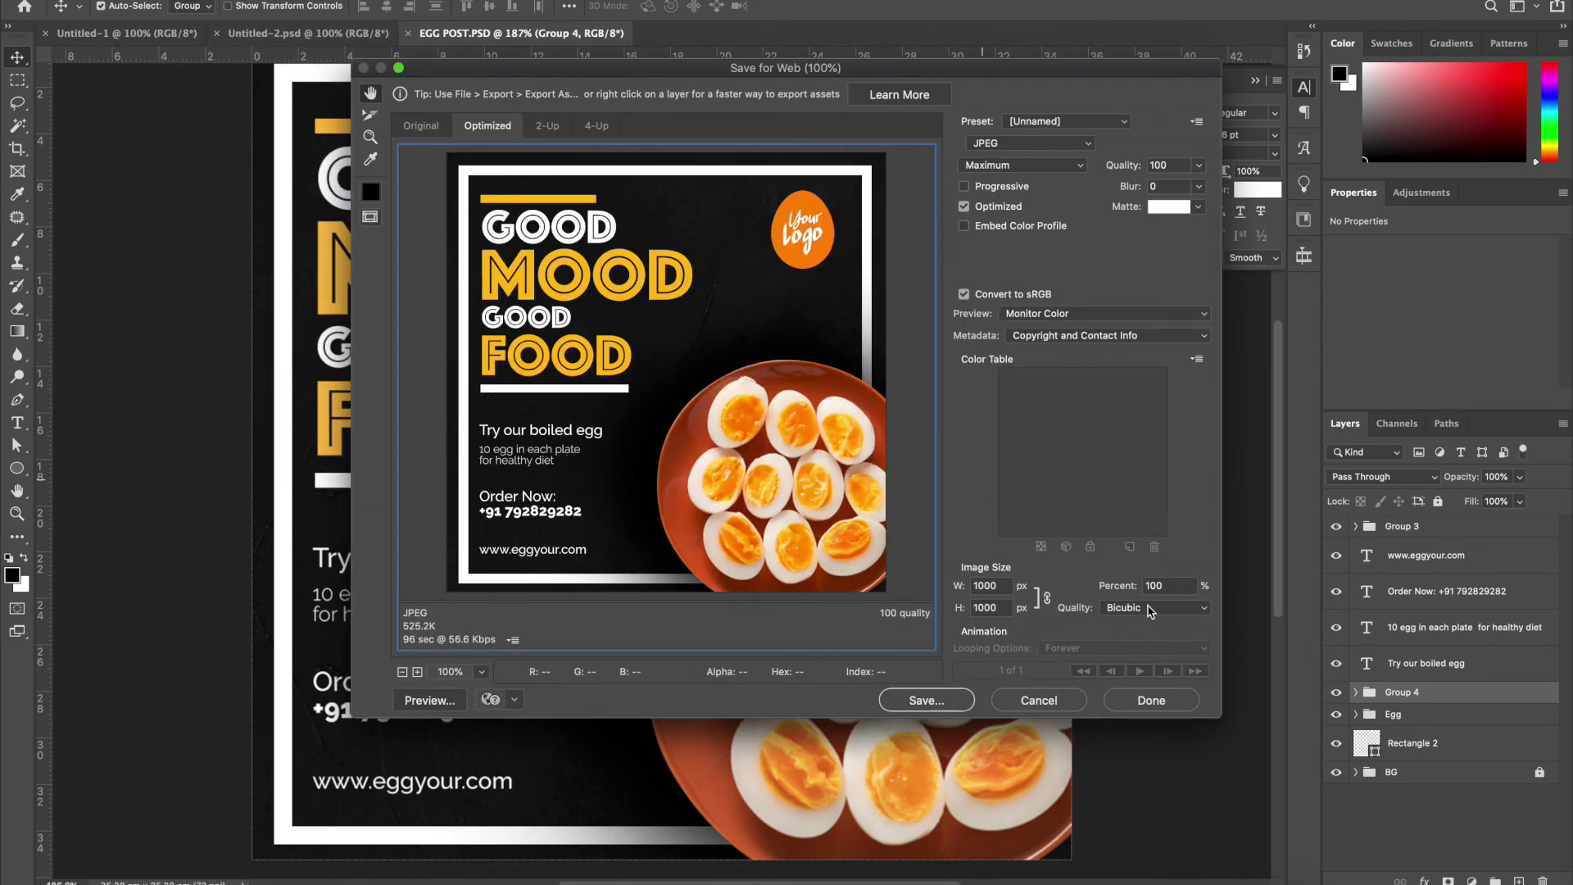
pyautogui.click(939, 700)
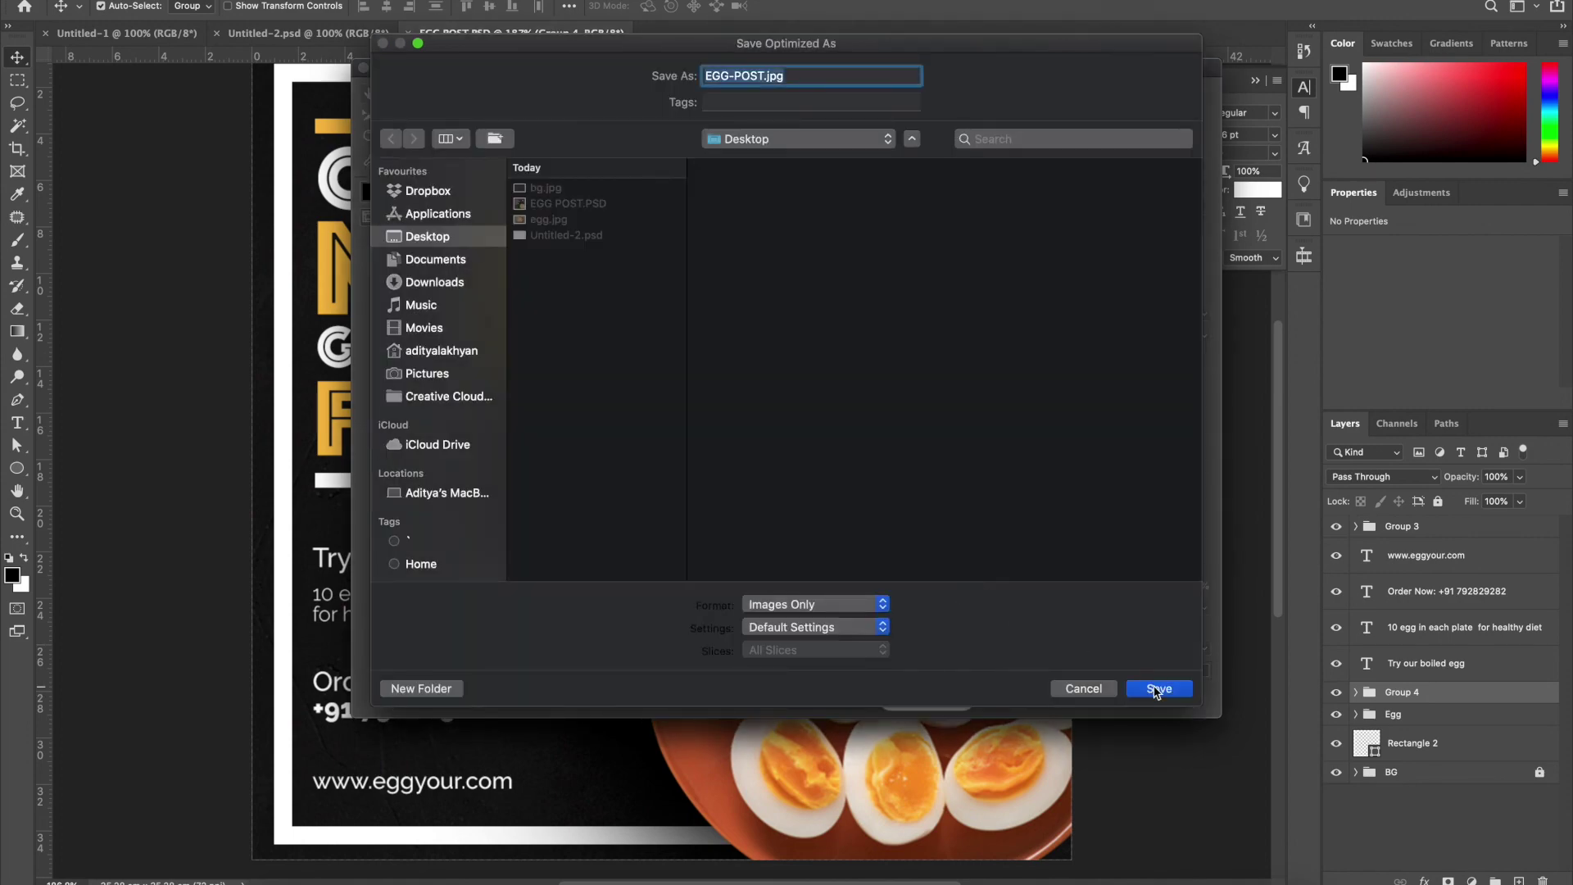
pyautogui.click(1156, 691)
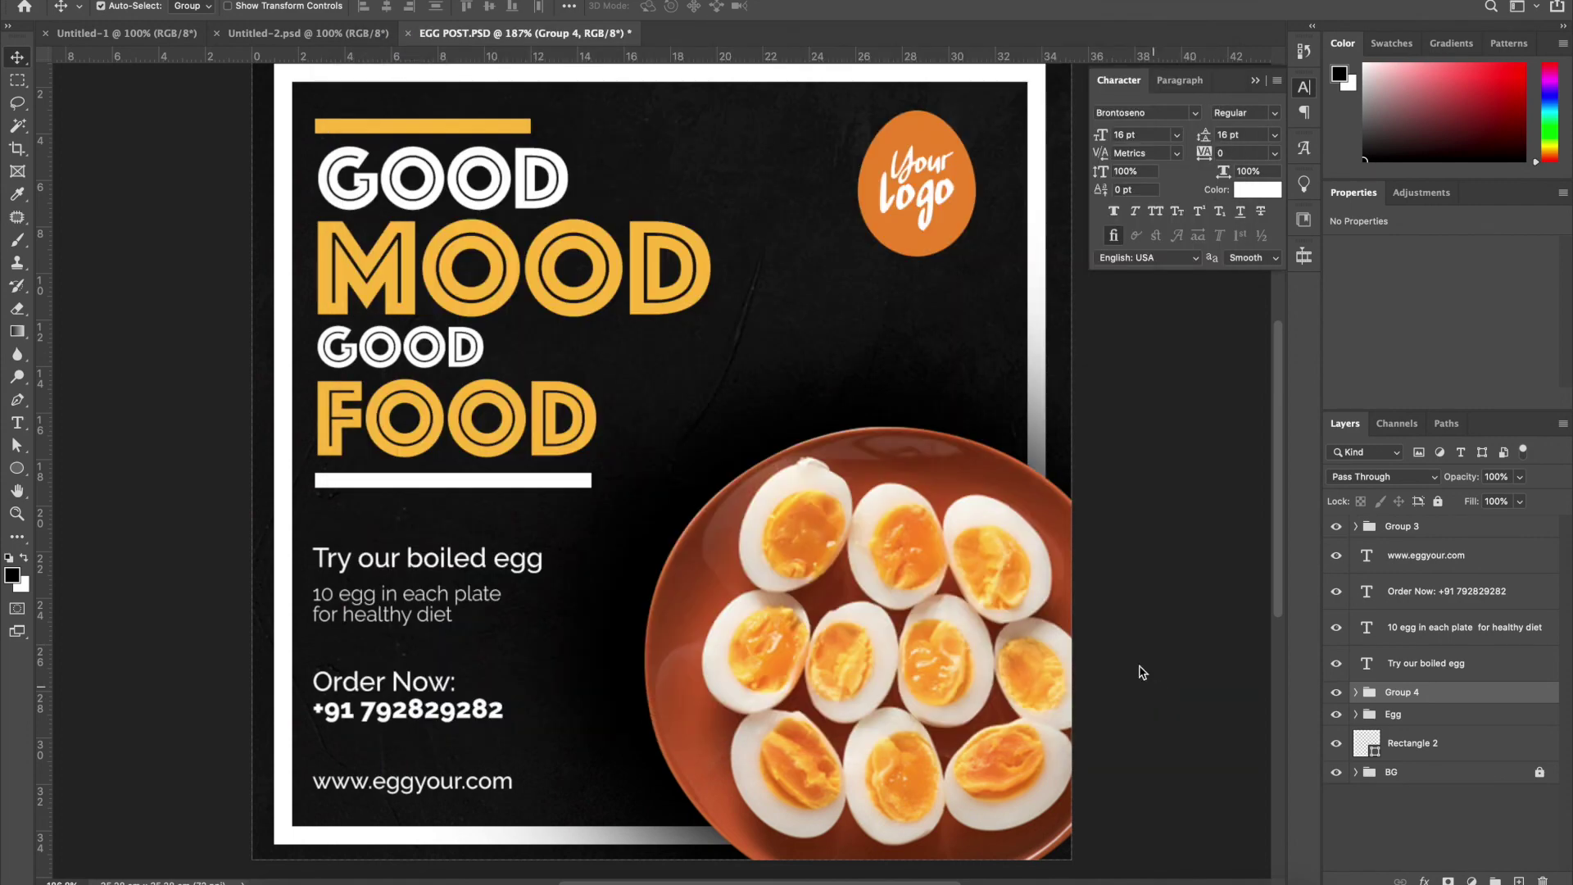
# Minimize Photoshop, view EGG-POST.jpg in Preview at a smaller centred window, then close it
pyautogui.press('super+m')
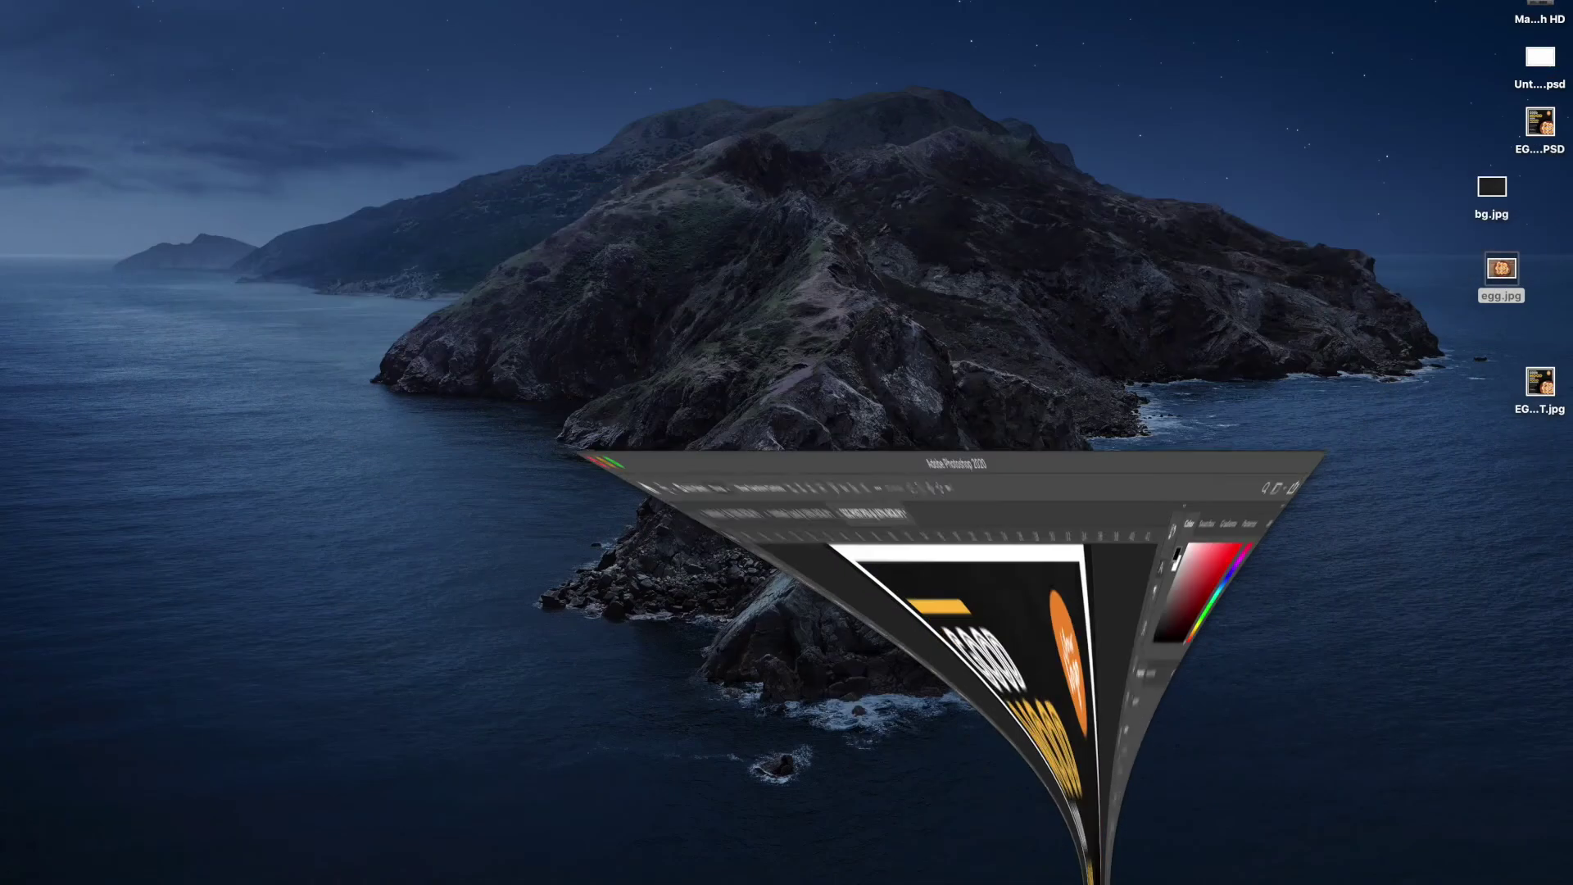
pyautogui.click(1542, 385)
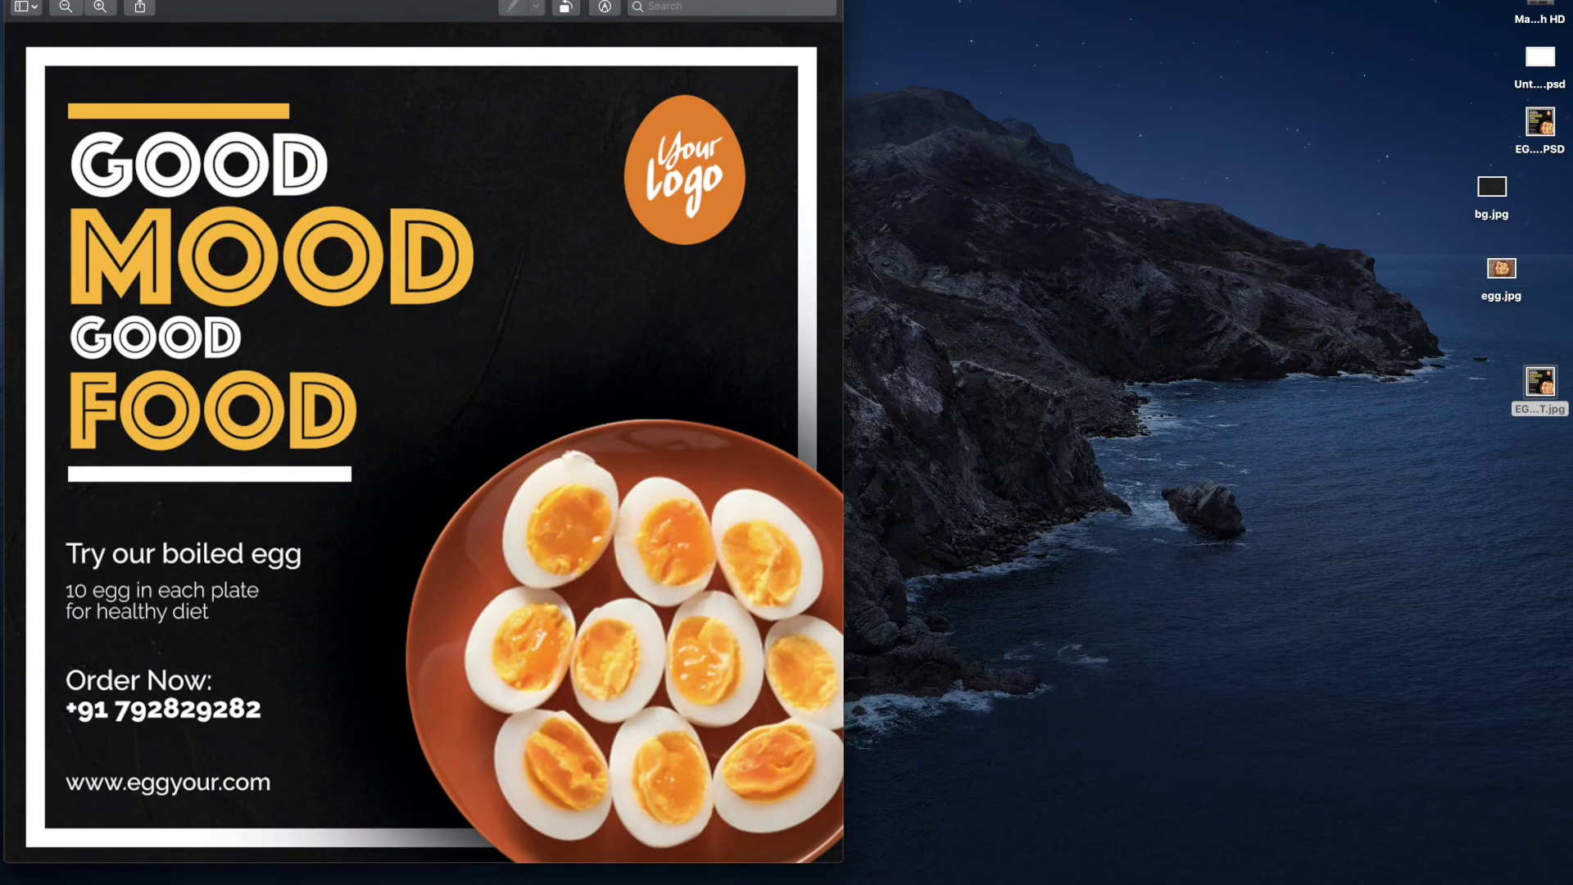
pyautogui.moveTo(4, 0); pyautogui.dragTo(126, 28)
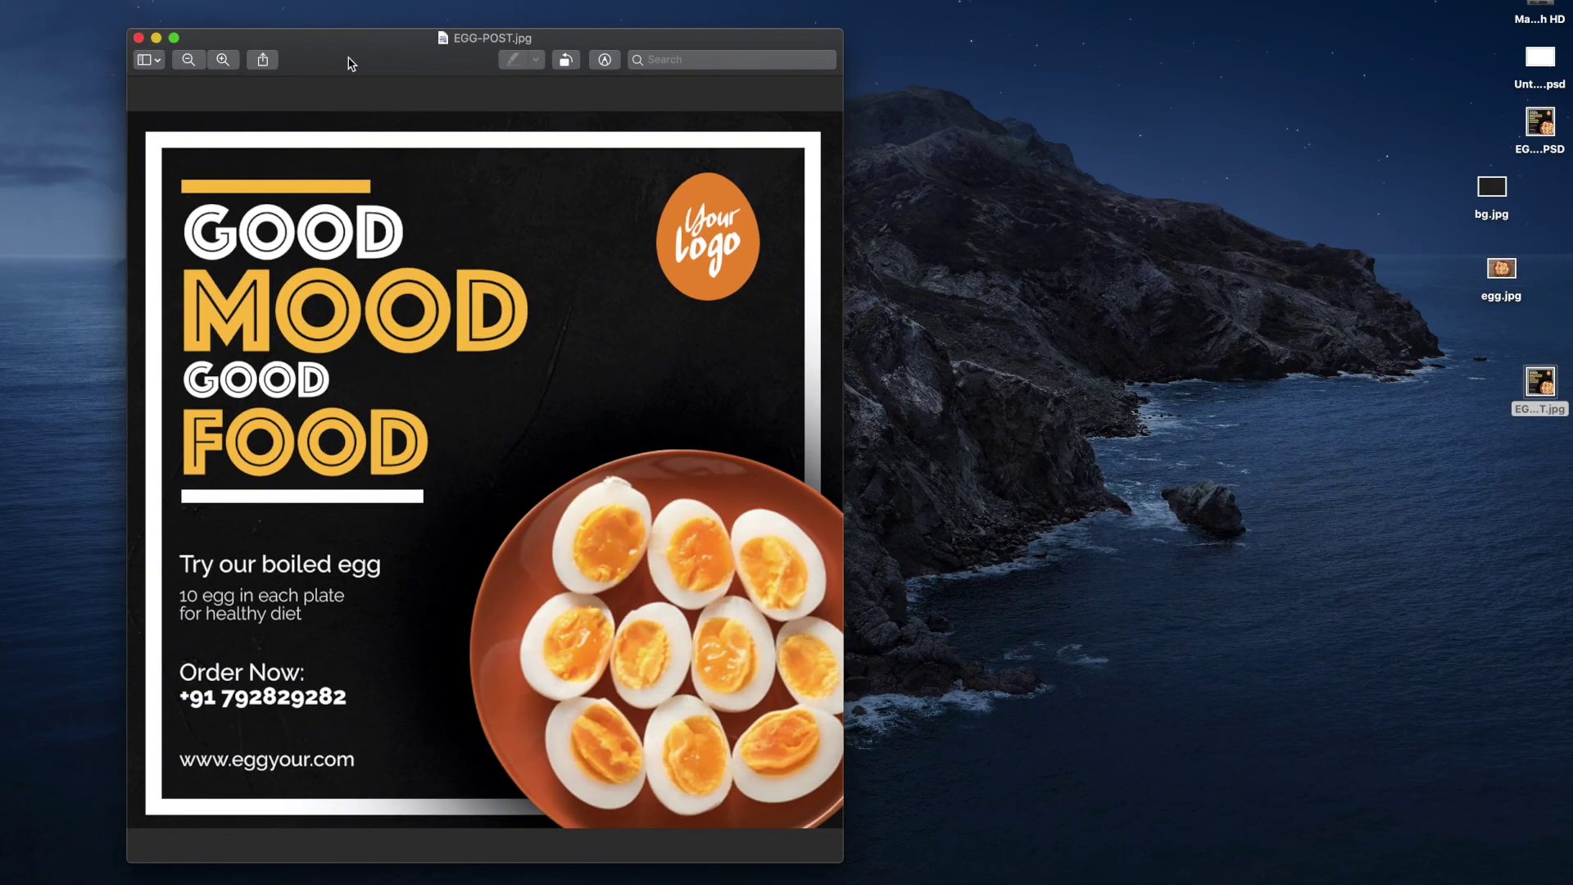
pyautogui.moveTo(349, 56); pyautogui.dragTo(506, 32)
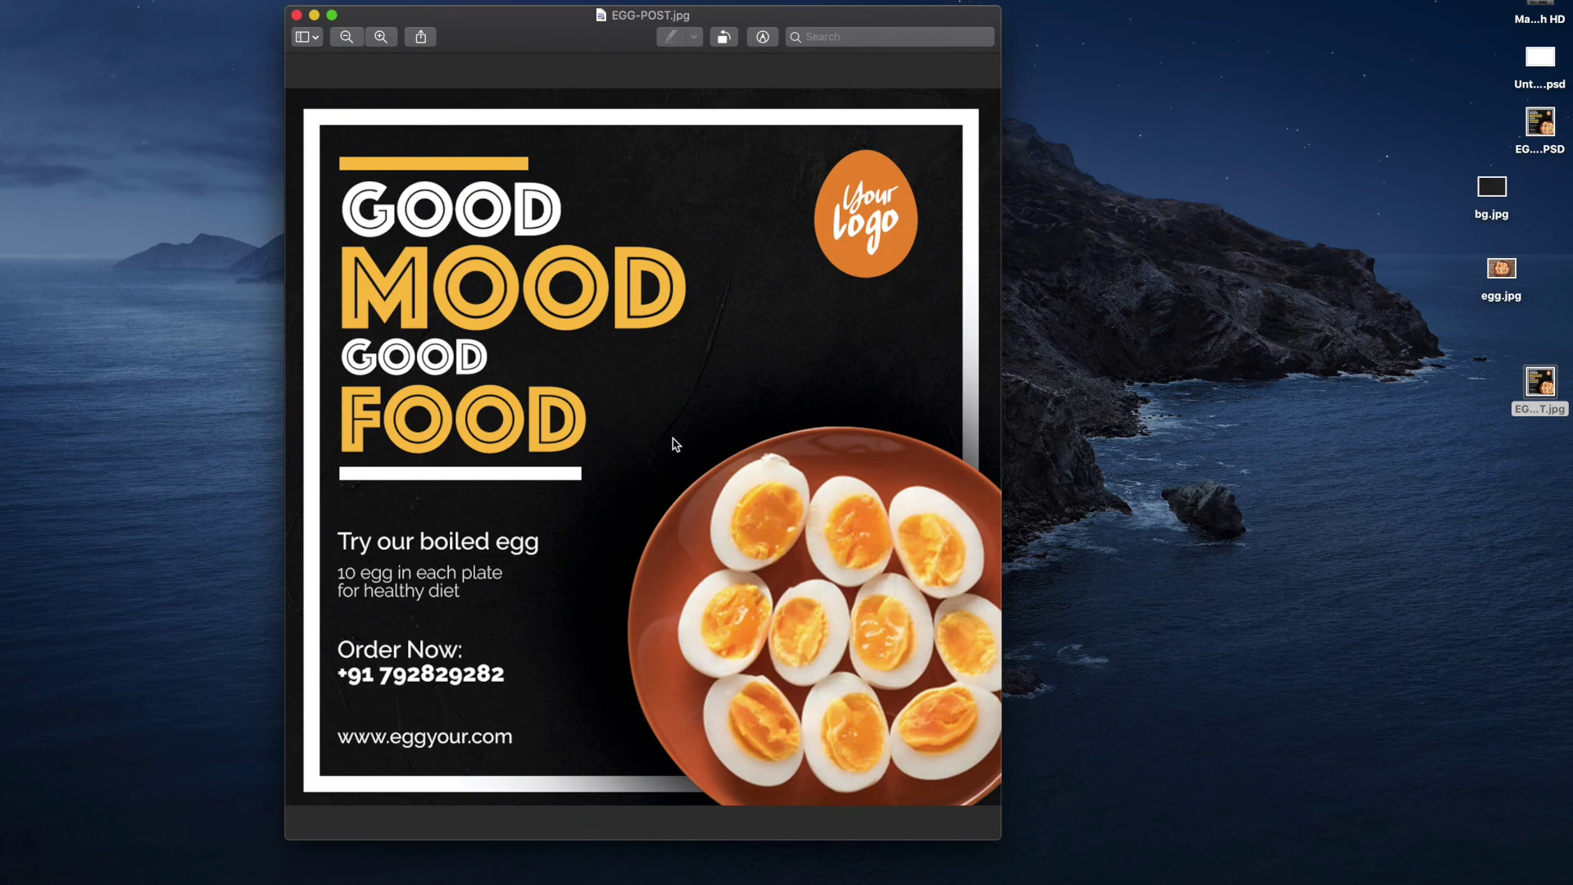
pyautogui.click(297, 16)
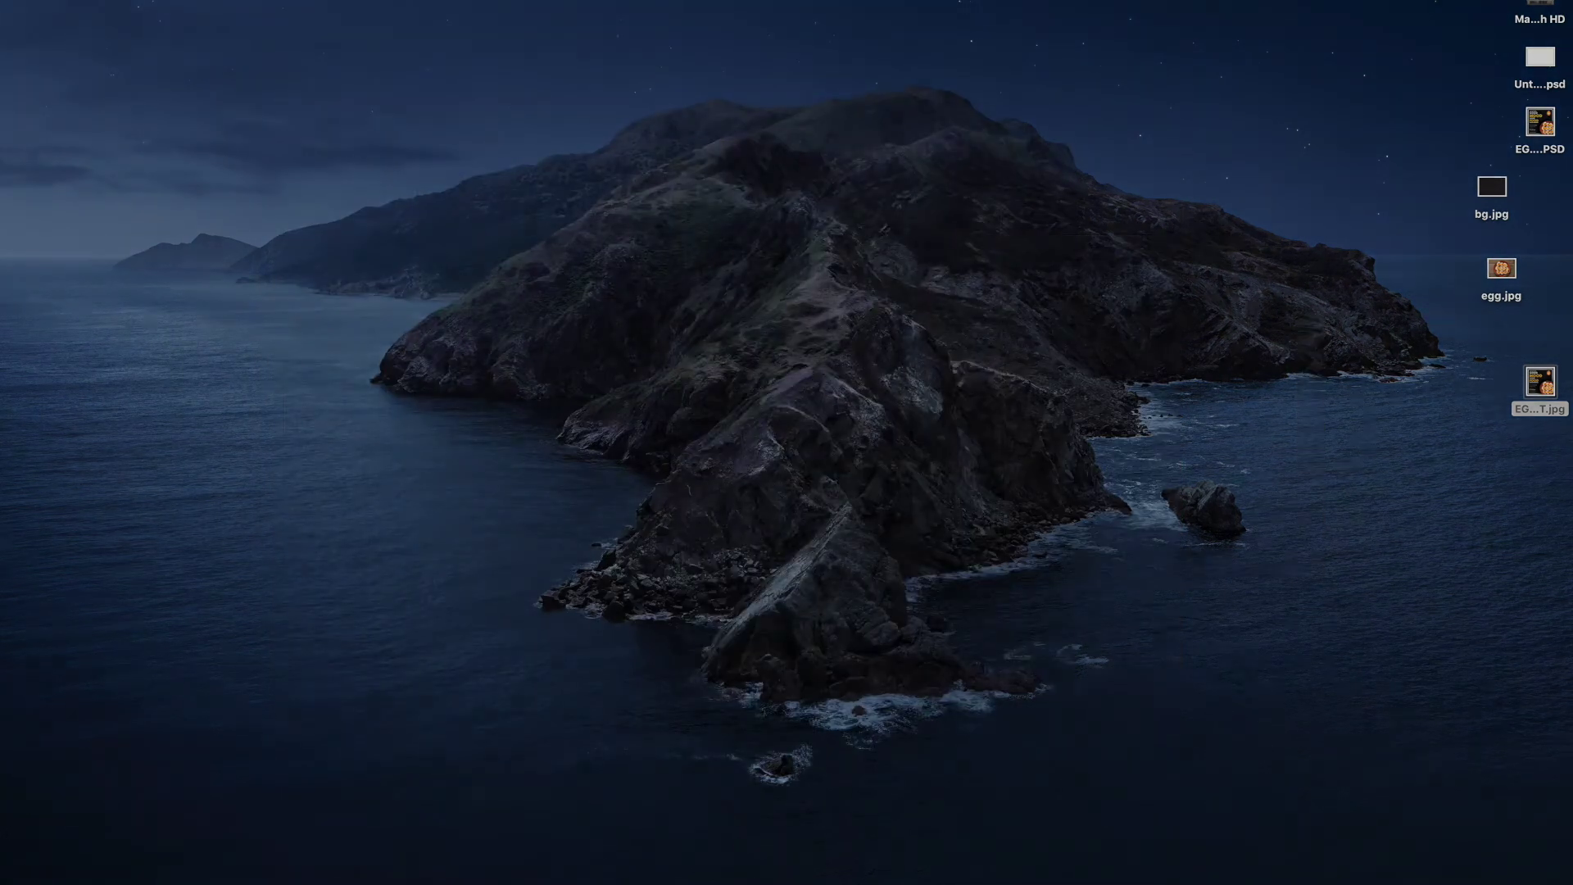